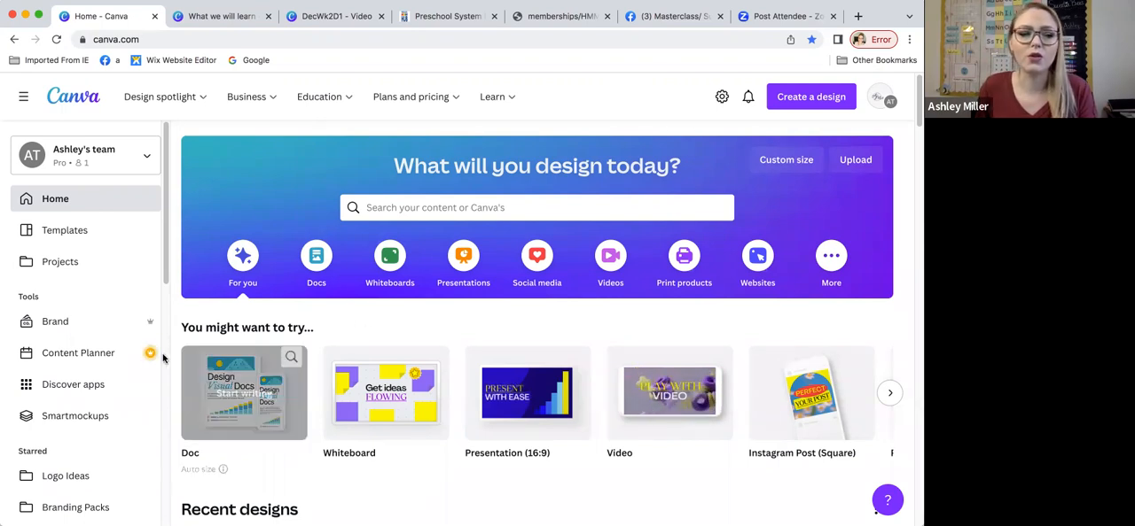
Step: Create a blank Video design at 1920 × 1080 px
scroll(156, 234, "down", 1)
mouse_move(661, 354)
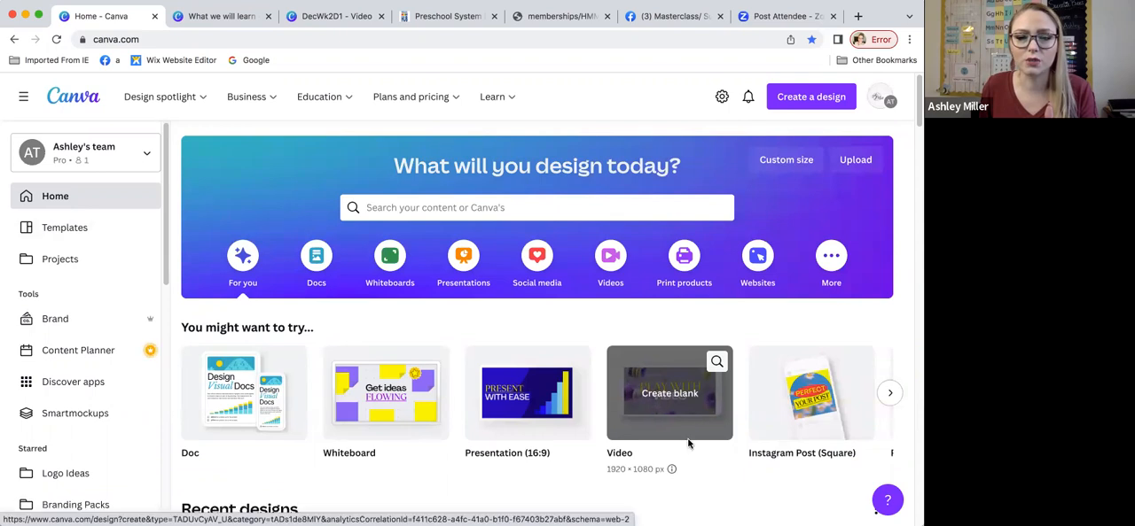
scroll(416, 142, "down", 1)
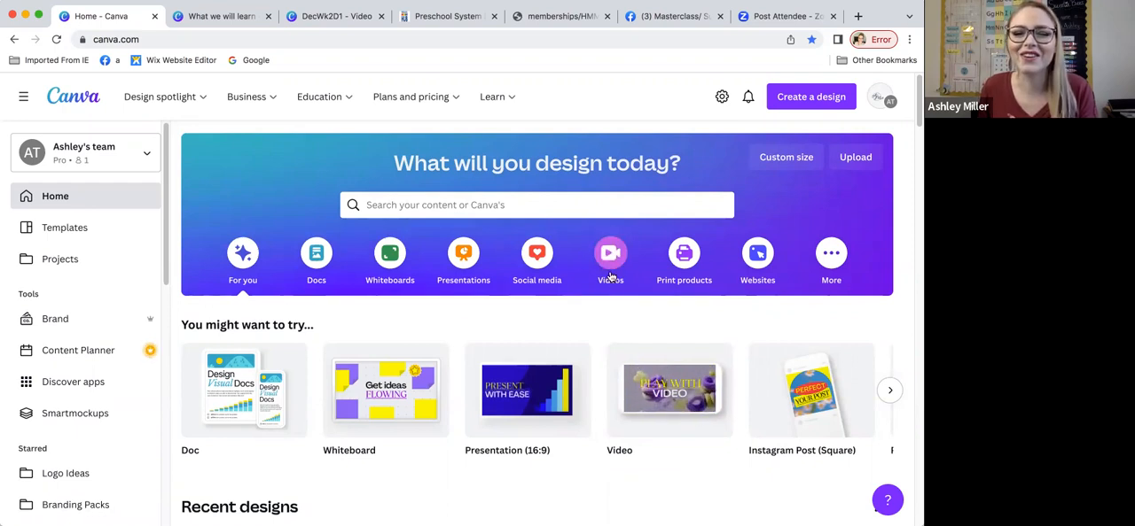
mouse_move(669, 396)
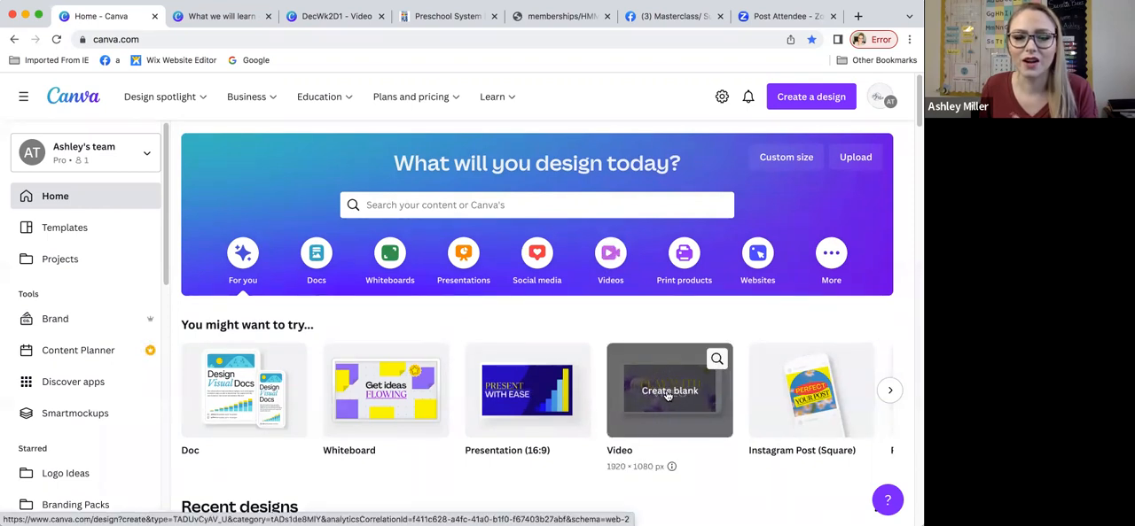
left_click(669, 394)
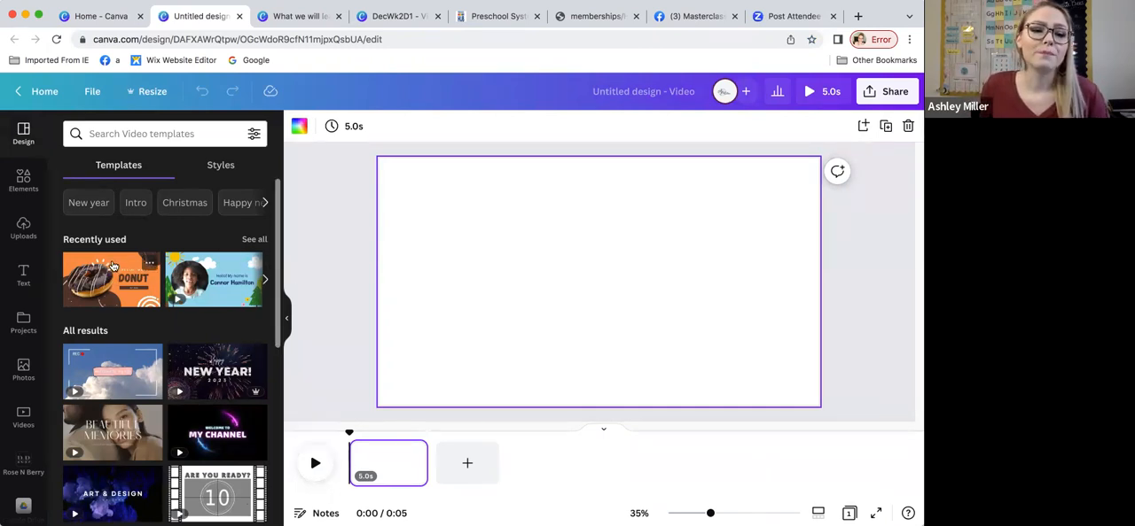
Step: Browse the video templates and editor tools, and open the self-recording studio from the stock video library
scroll(142, 292, "down", 3)
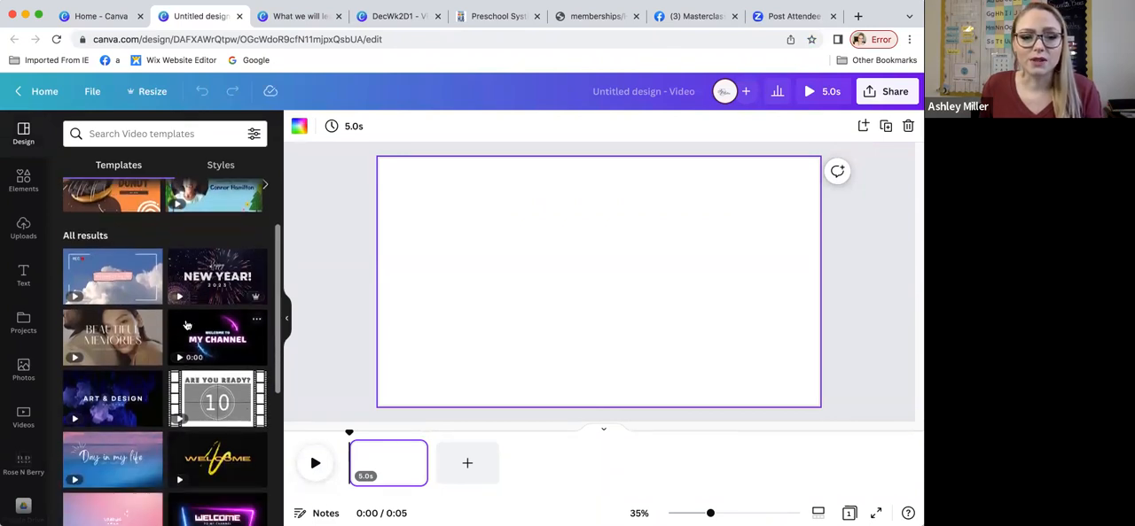
scroll(187, 326, "down", 3)
scroll(187, 325, "up", 5)
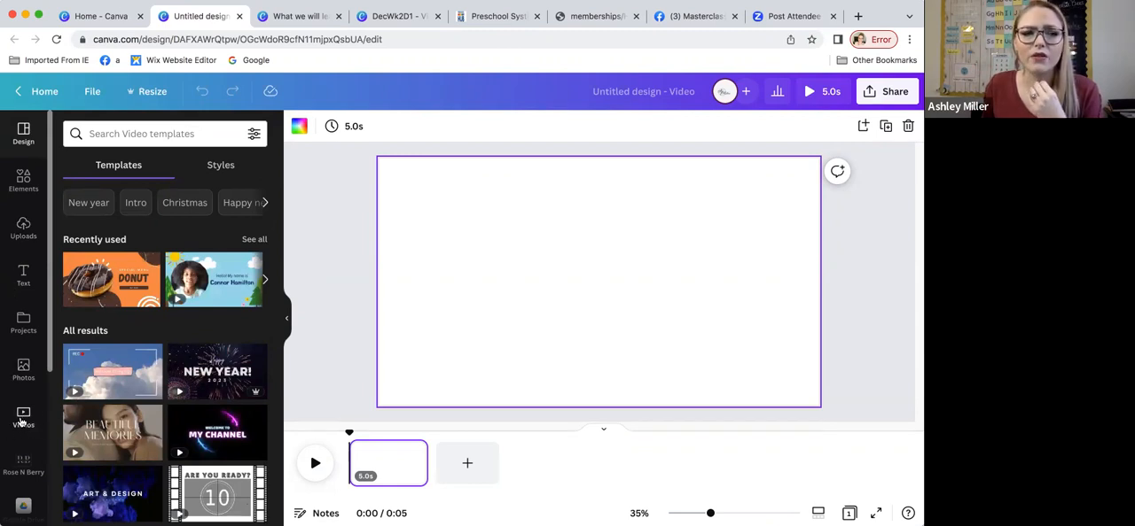
scroll(21, 422, "down", 1)
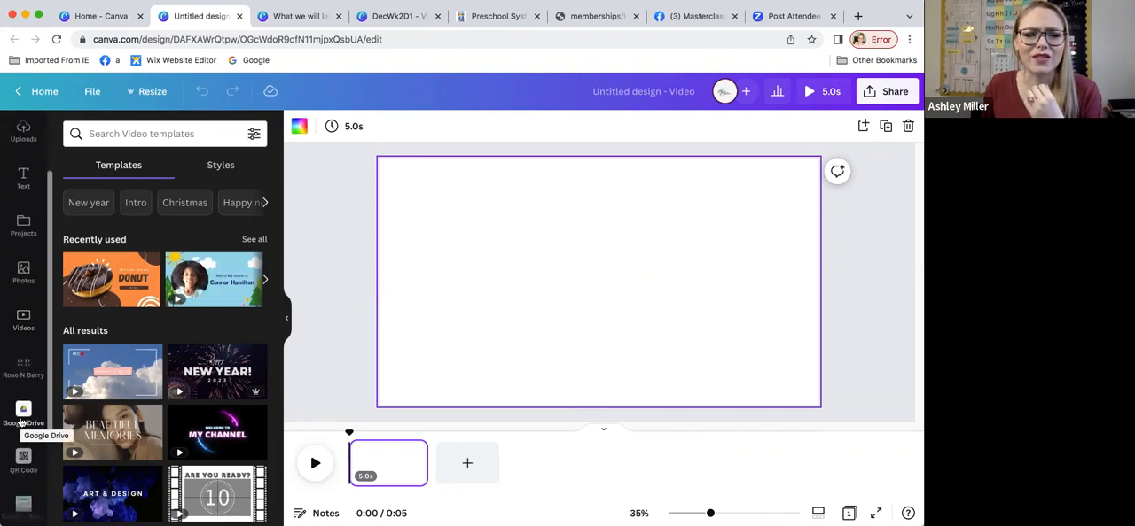
scroll(22, 422, "up", 1)
right_click(29, 355)
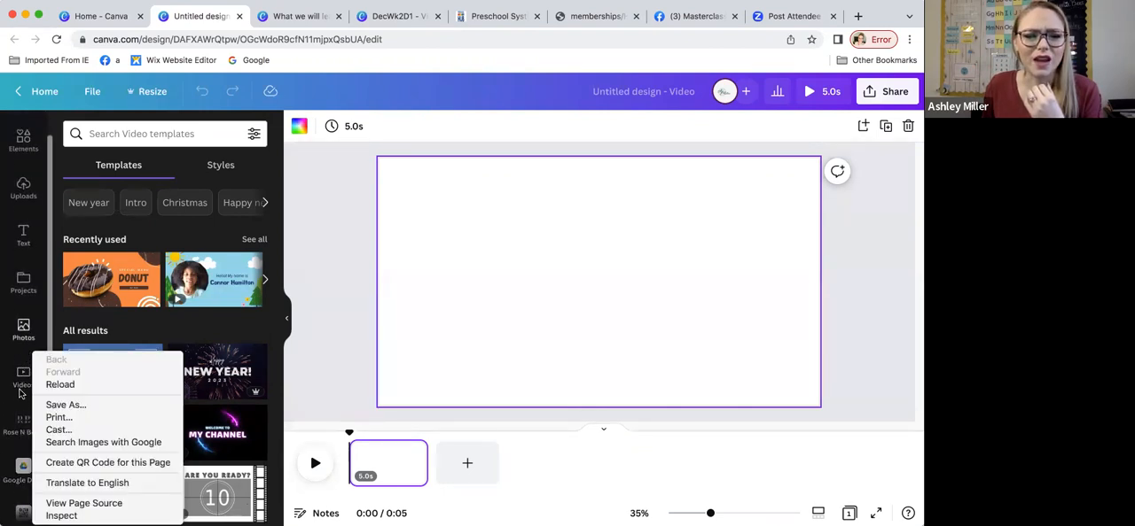
left_click(25, 362)
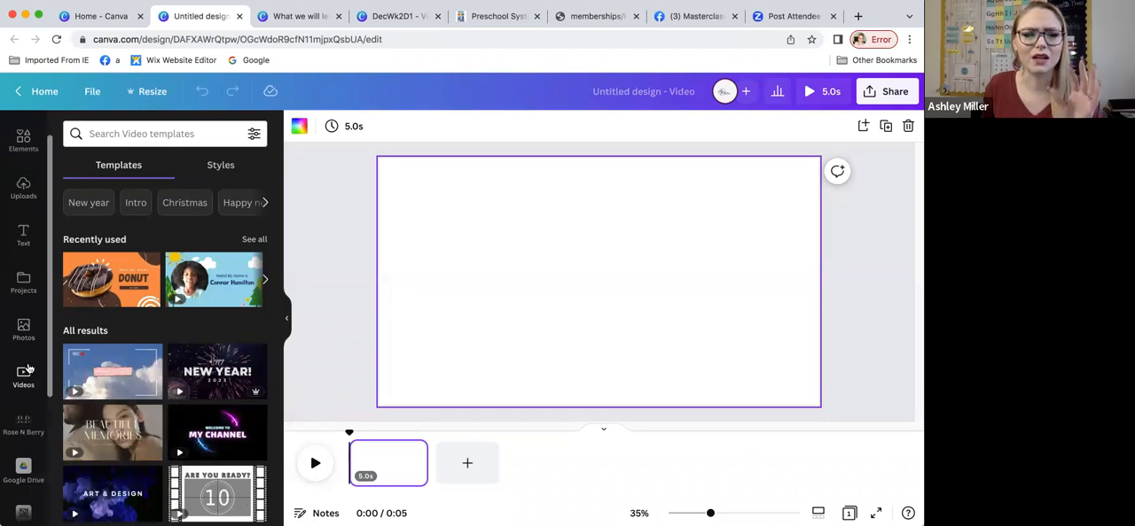
scroll(27, 372, "down", 2)
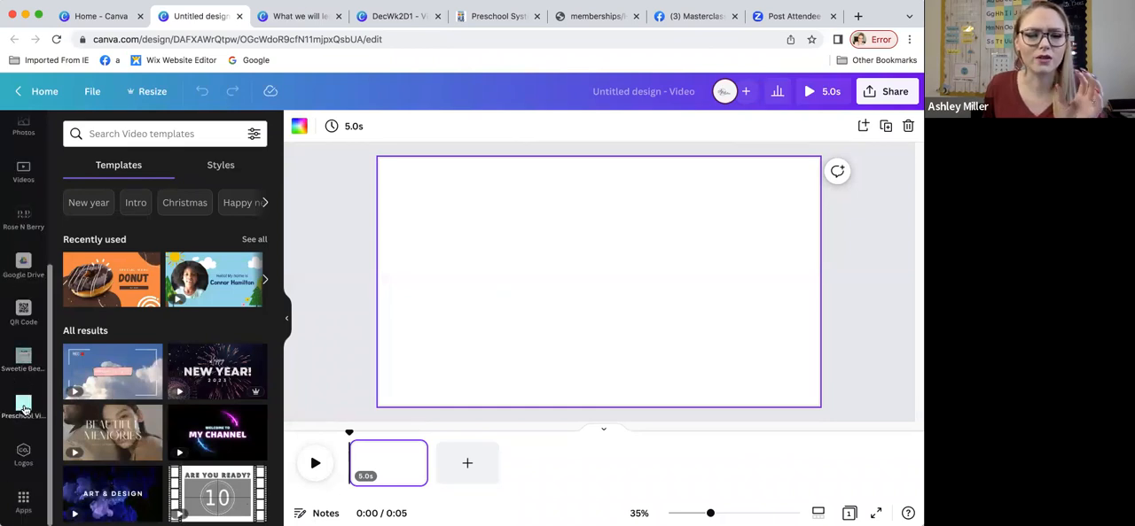
scroll(23, 425, "up", 2)
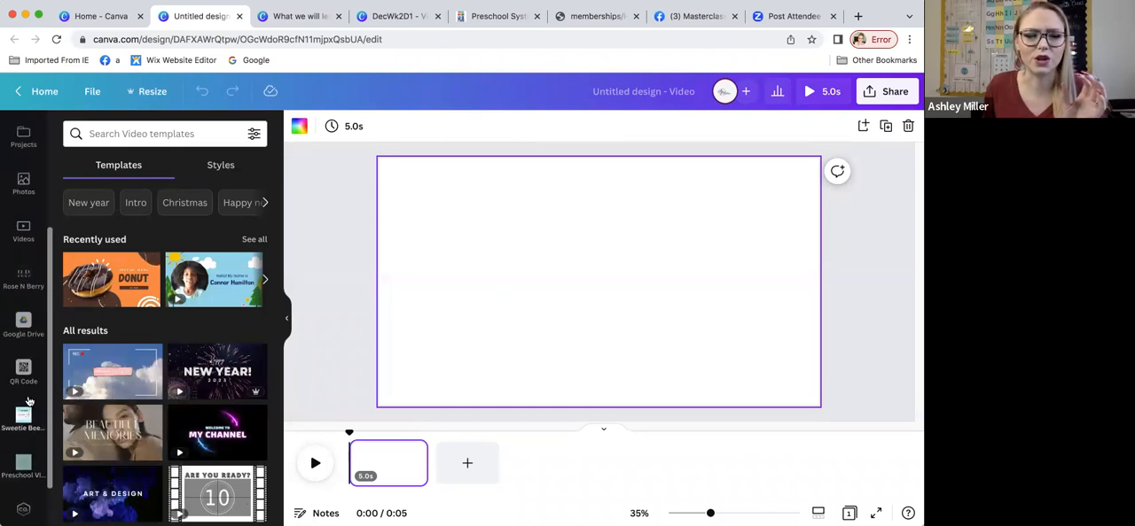
scroll(27, 372, "up", 1)
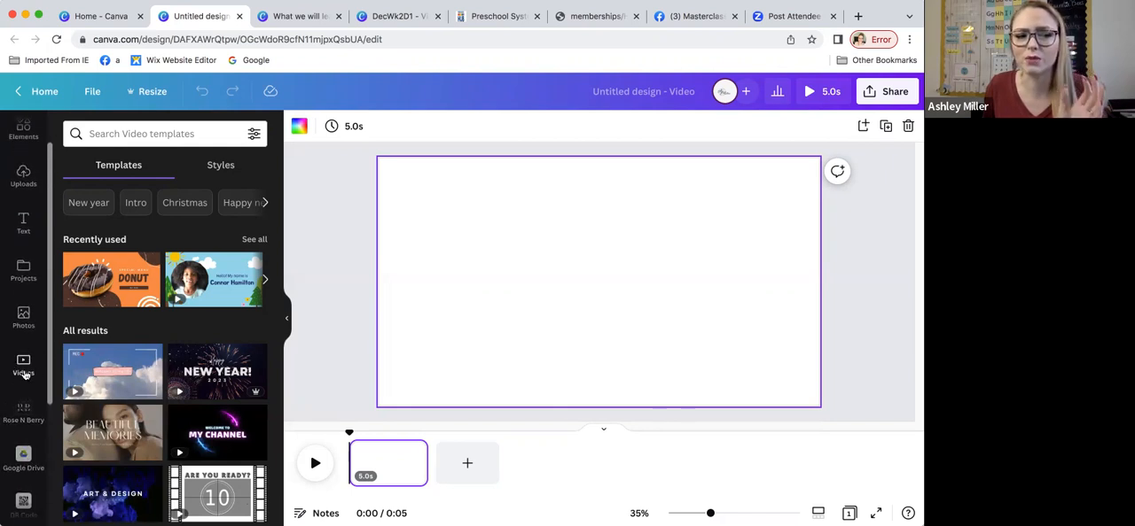
left_click(24, 366)
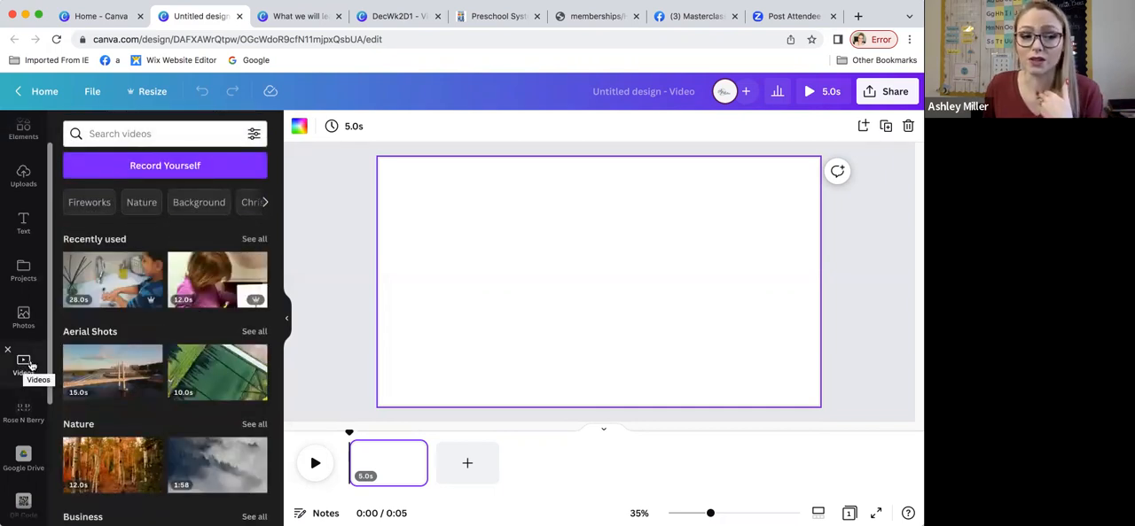
left_click(168, 169)
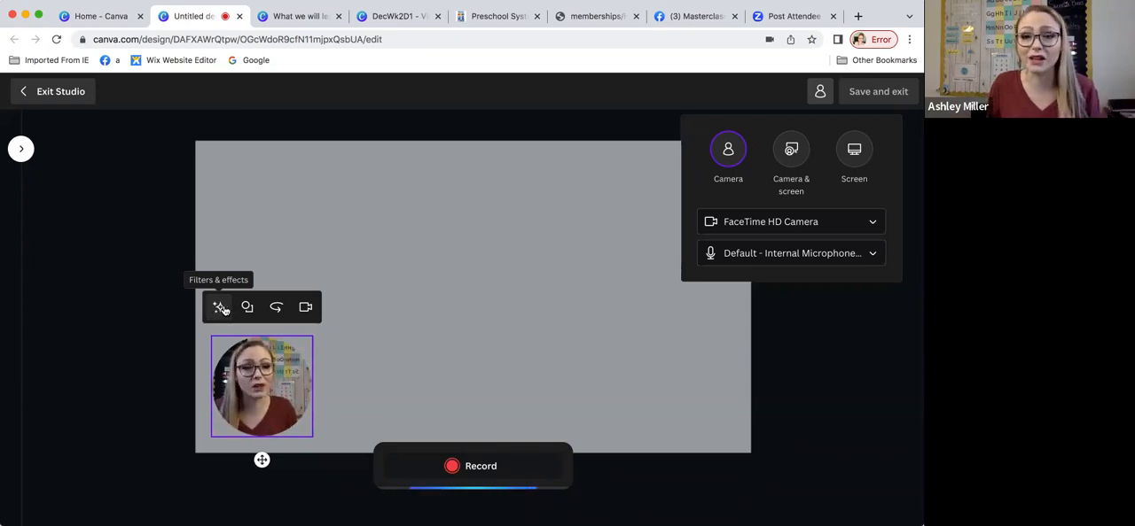
Step: Try the rectangular and circular shapes for the camera bubble and toggle its mirroring
left_click(248, 307)
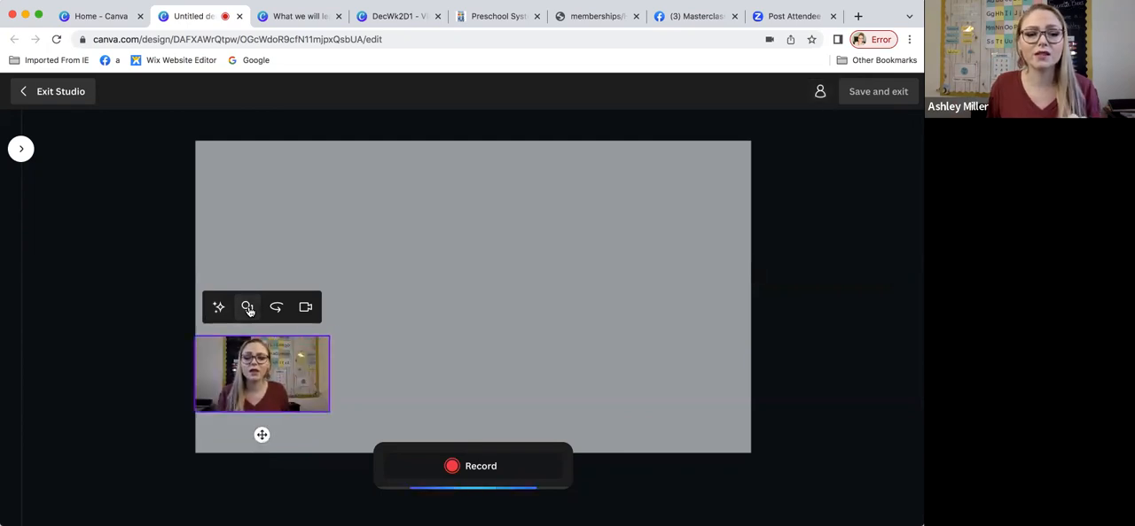
left_click(249, 307)
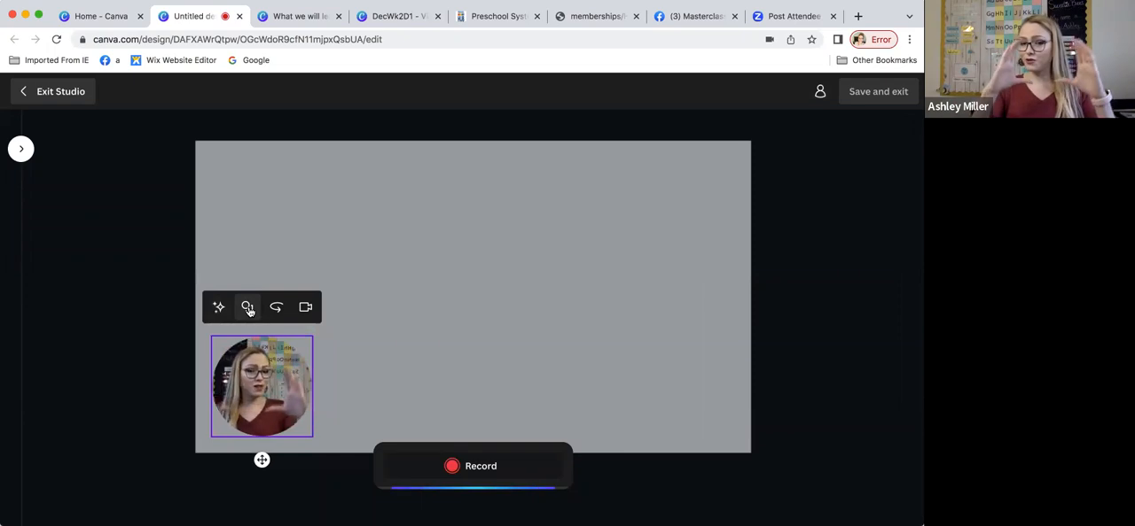
left_click(249, 308)
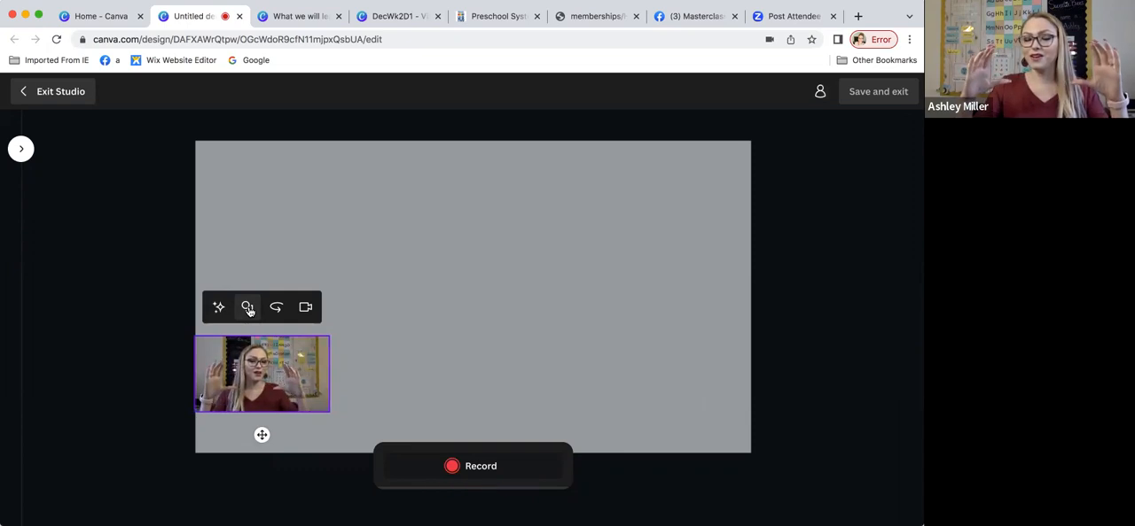
left_click(248, 308)
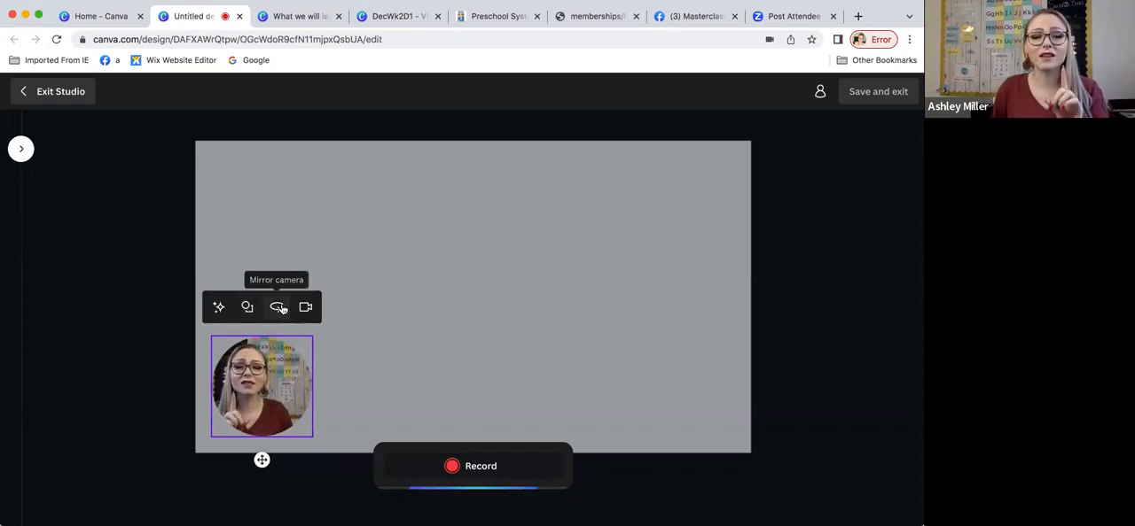
left_click(281, 310)
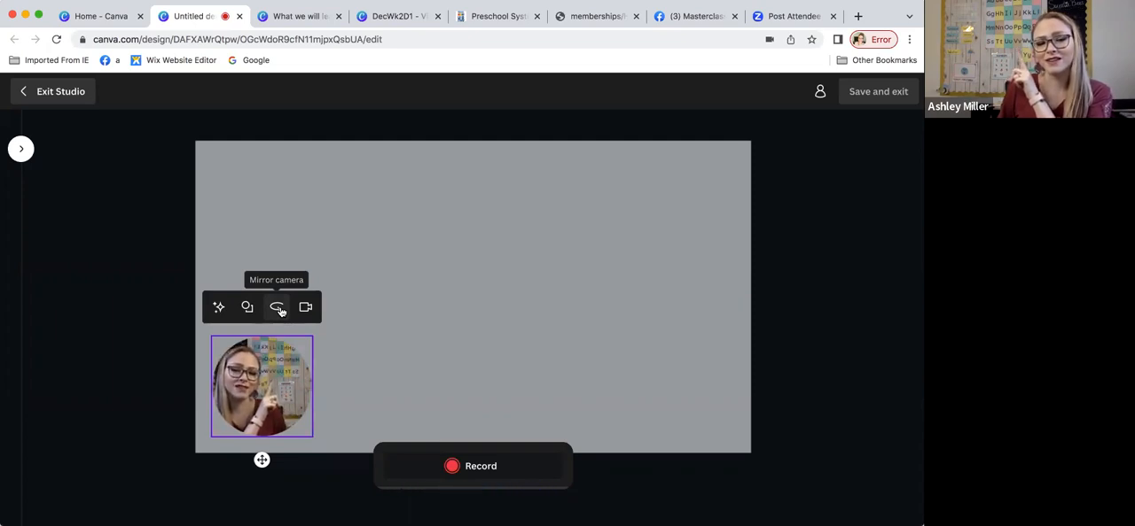
left_click(277, 308)
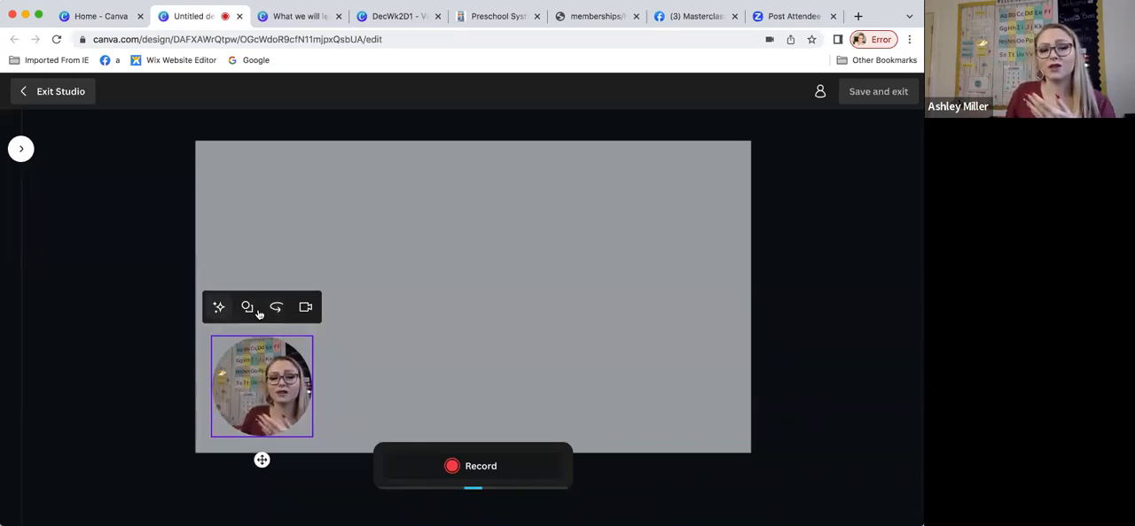
Step: Turn the studio camera off and on again, and exit the studio without recording
left_click(306, 308)
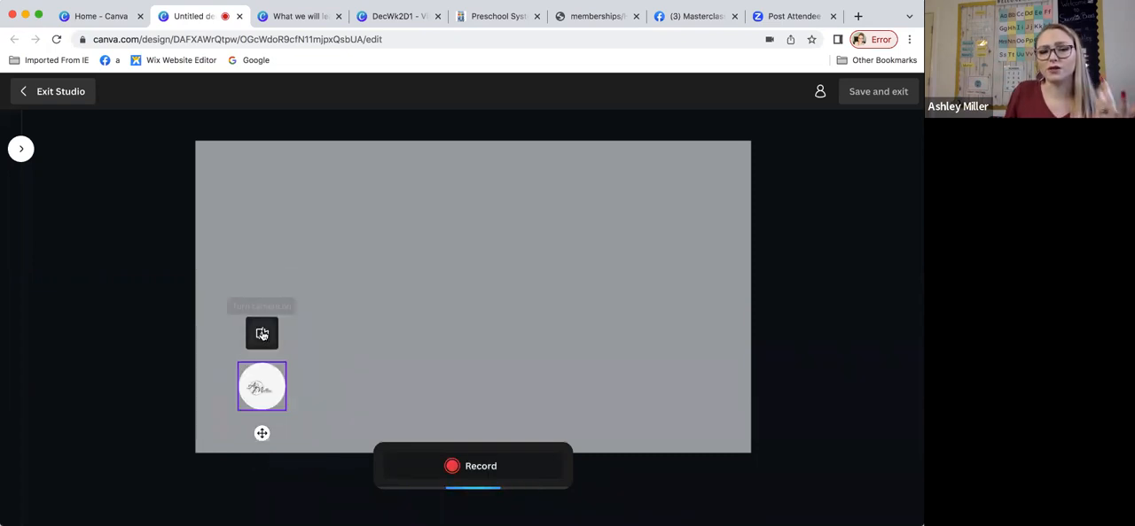
left_click(266, 334)
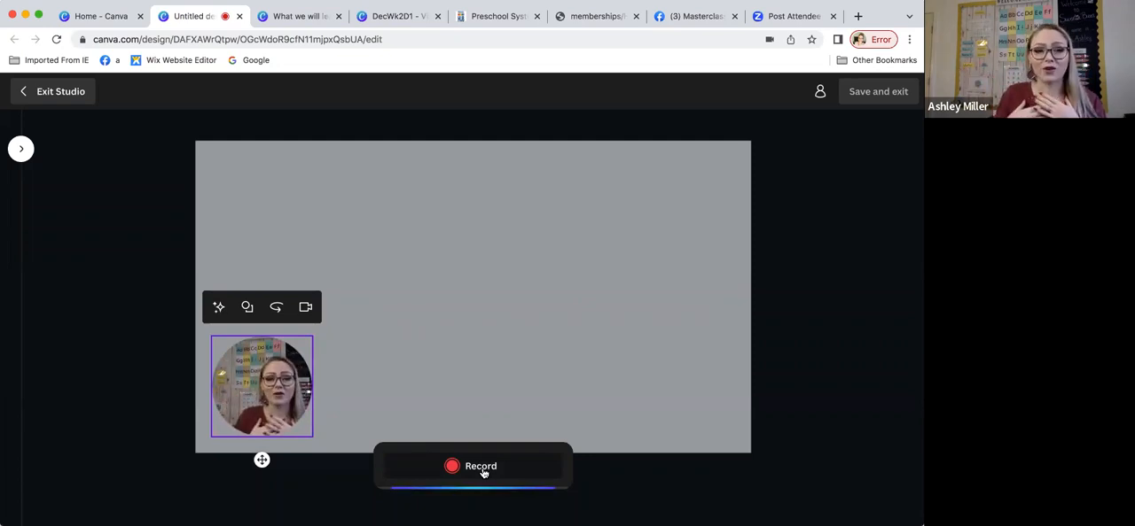
left_click(77, 94)
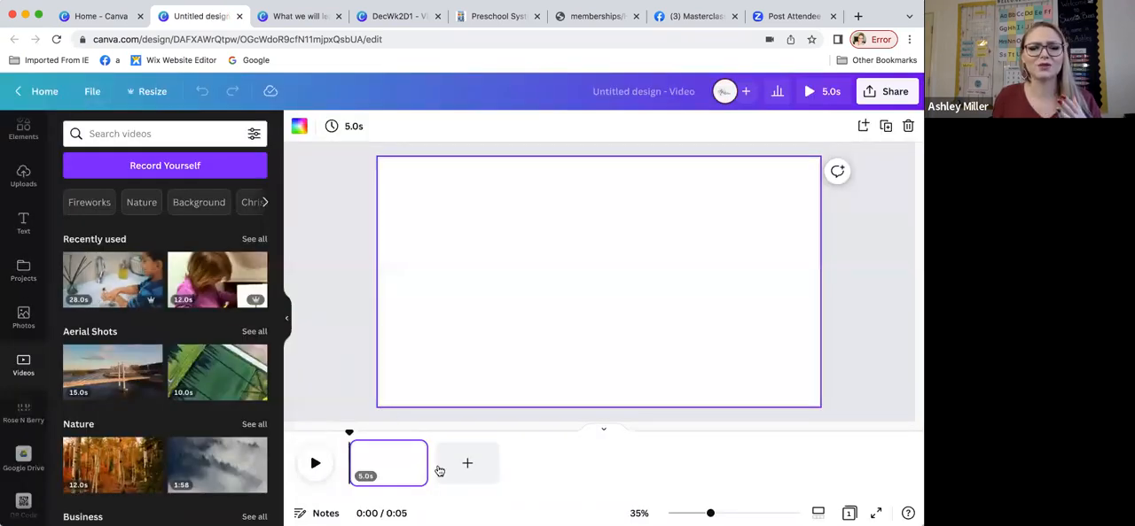
Step: Add the 5-second Welcome Sweetie Bees clip from the Preschool Videos folder to the blank page
left_click(286, 318)
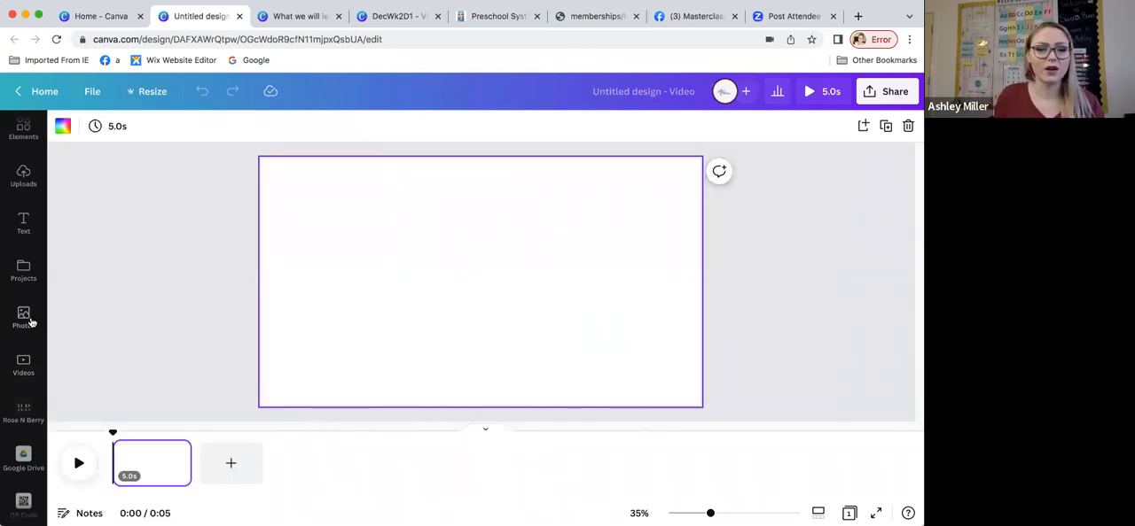
scroll(24, 325, "down", 4)
scroll(25, 327, "down", 1)
left_click(23, 406)
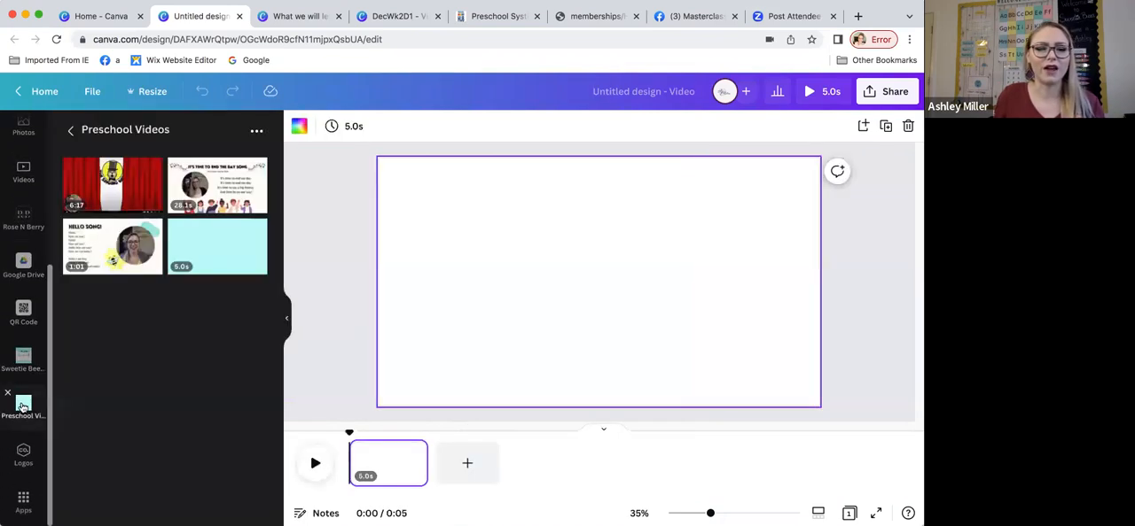
left_click(212, 258)
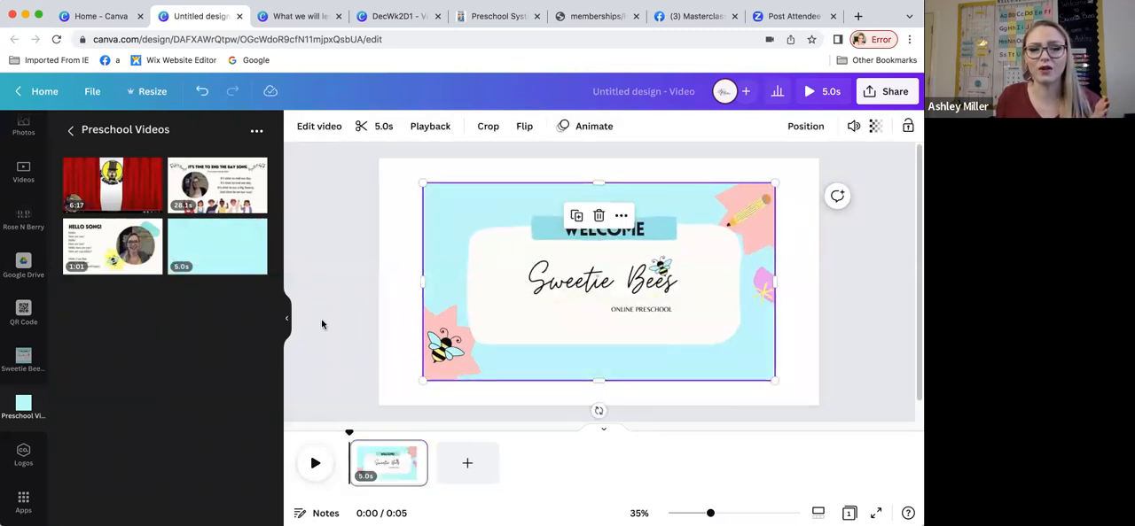
Step: Enlarge the welcome clip to cover the whole page and play the design
left_click(284, 320)
left_click_drag(304, 182, 260, 159)
left_click_drag(655, 380, 703, 400)
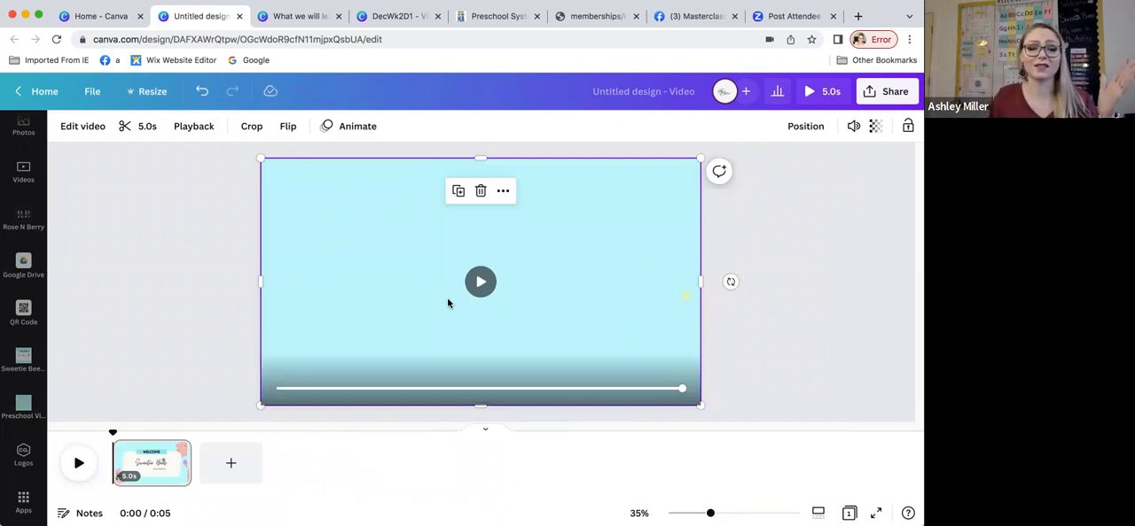
left_click(78, 468)
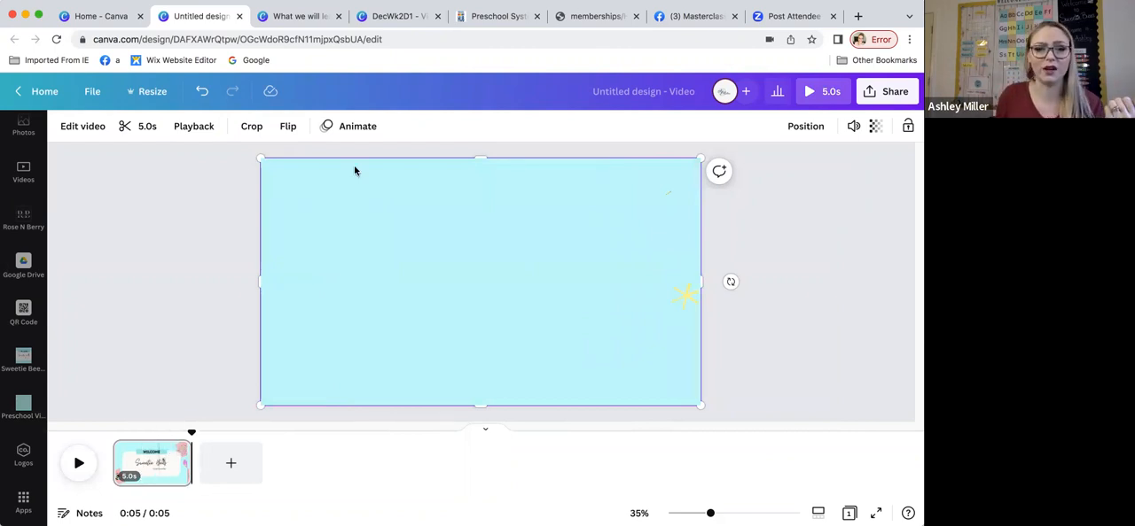
Step: Look through the photo animations for the welcome clip and view the clip at the 1-second mark
left_click(359, 127)
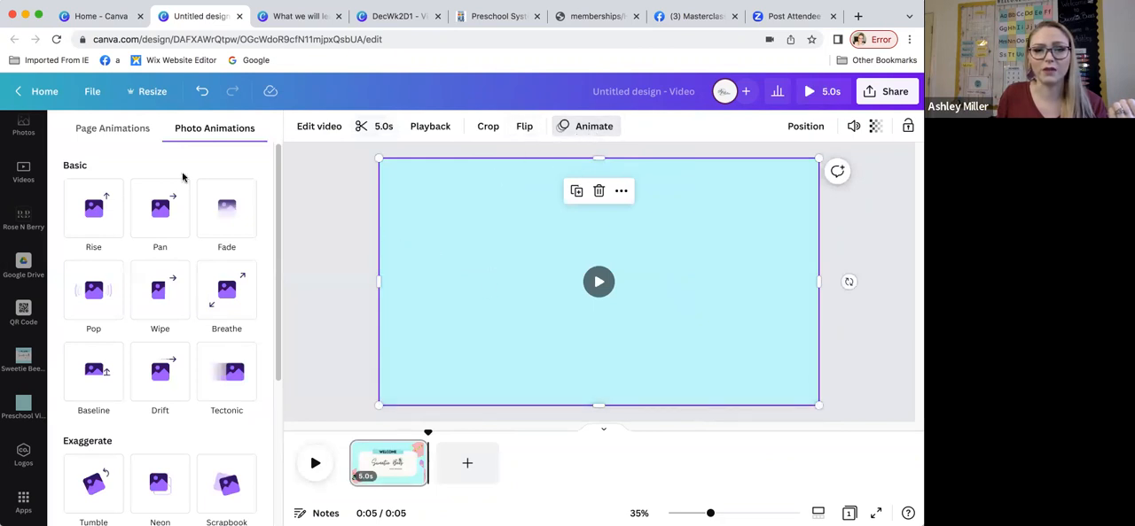
scroll(151, 306, "down", 4)
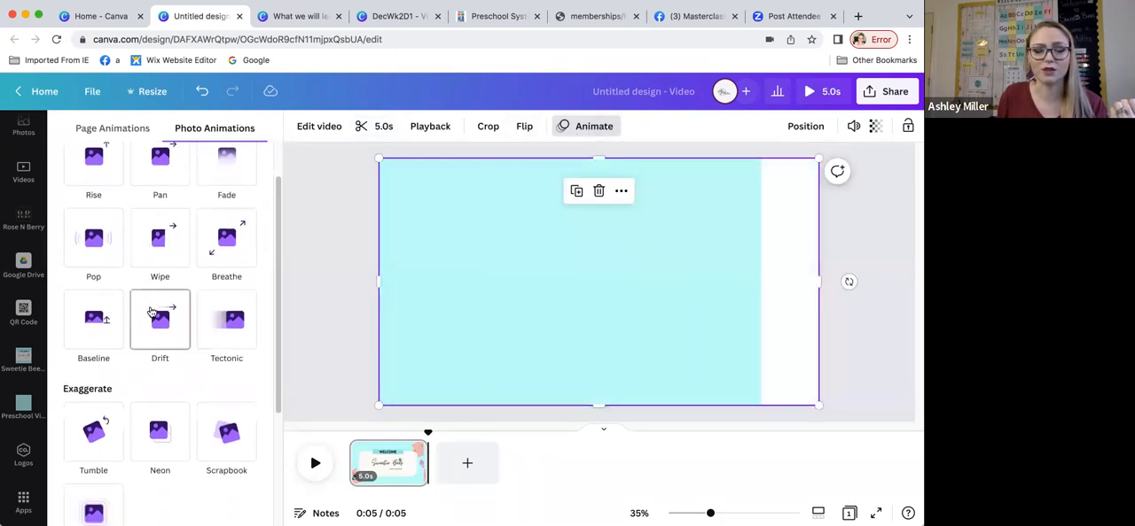
scroll(155, 322, "up", 4)
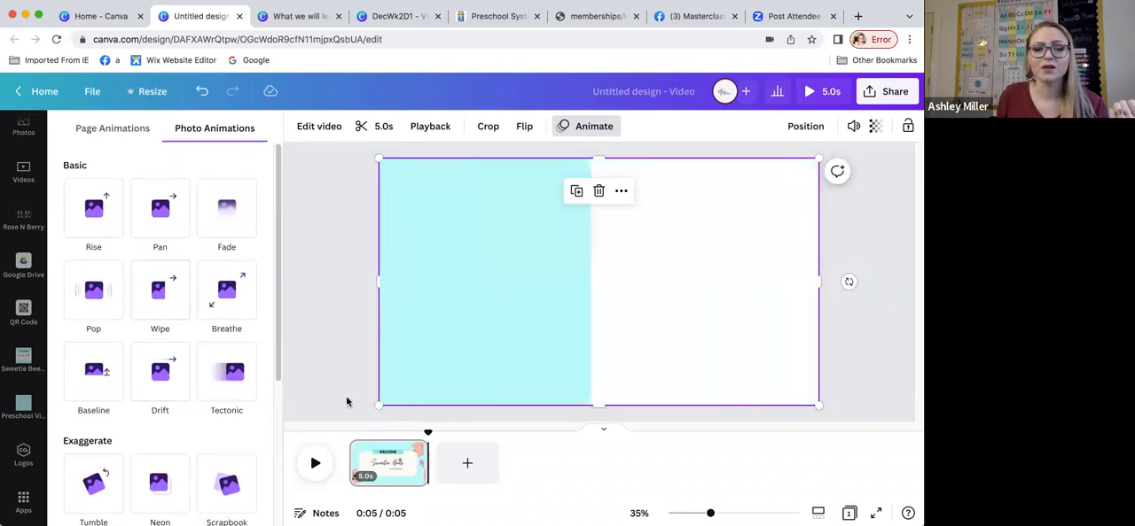
left_click(380, 476)
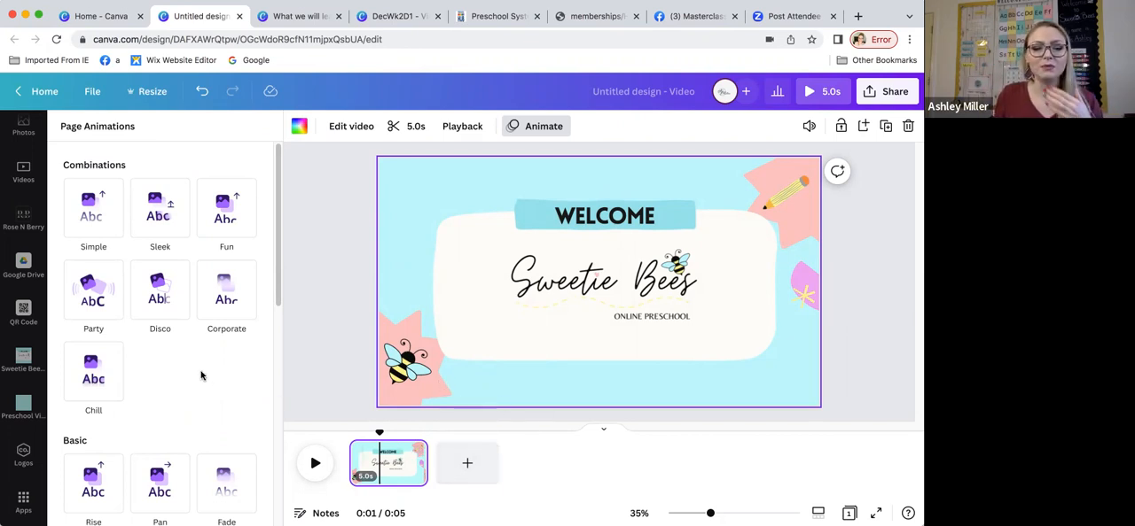
Step: Switch to the "What we will learn" design and play its video from the beginning
left_click(309, 18)
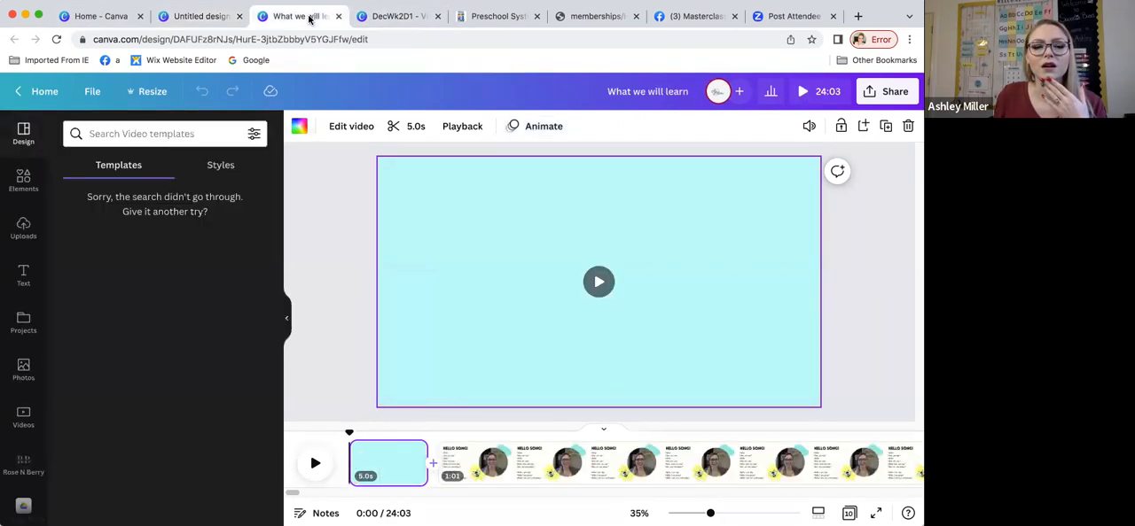
left_click(304, 495)
left_click_drag(301, 494, 290, 495)
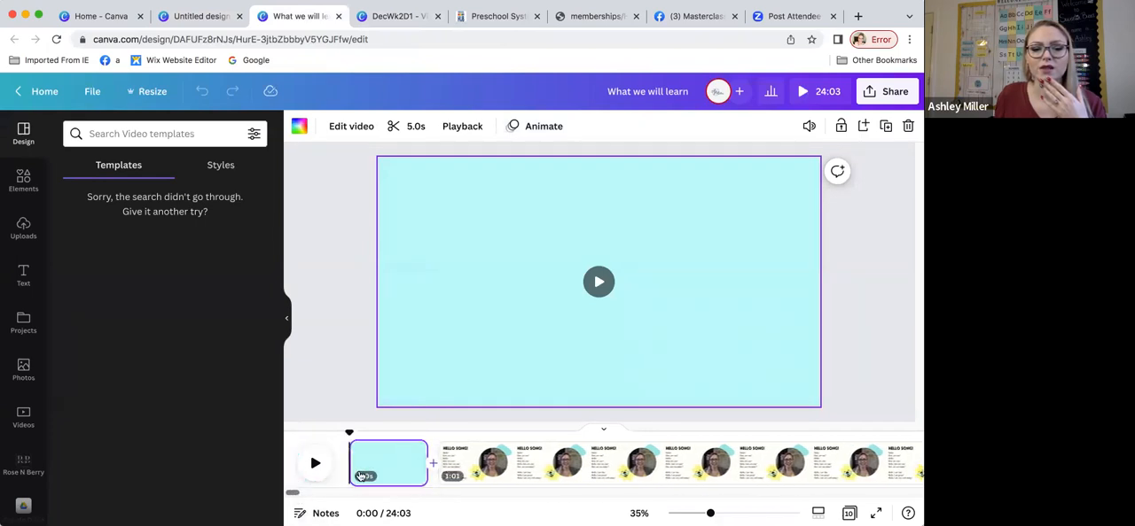
left_click(316, 465)
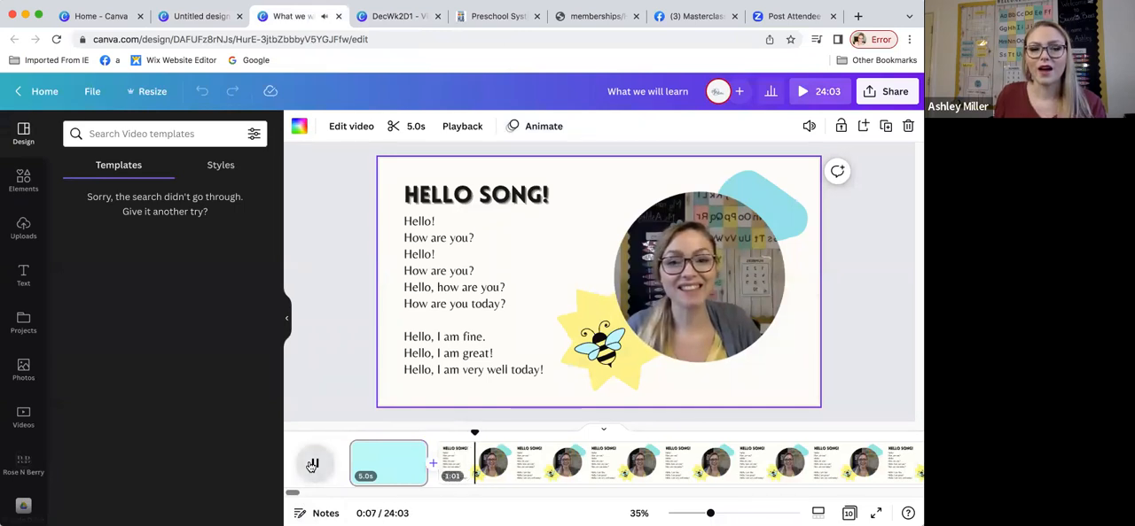
Step: Pause the playback on the Hello Song page and select its video clip
left_click(312, 465)
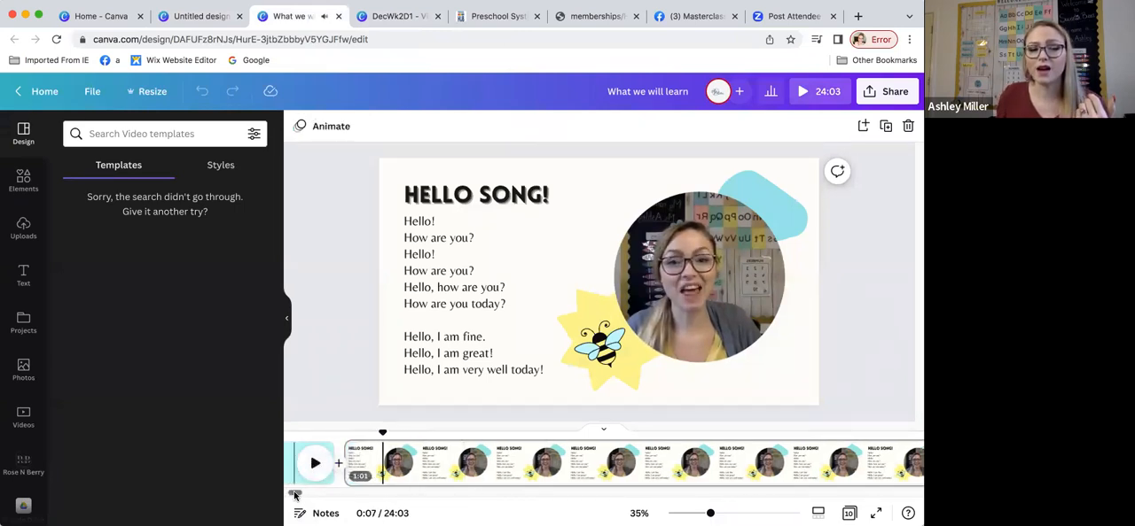
left_click_drag(295, 494, 300, 495)
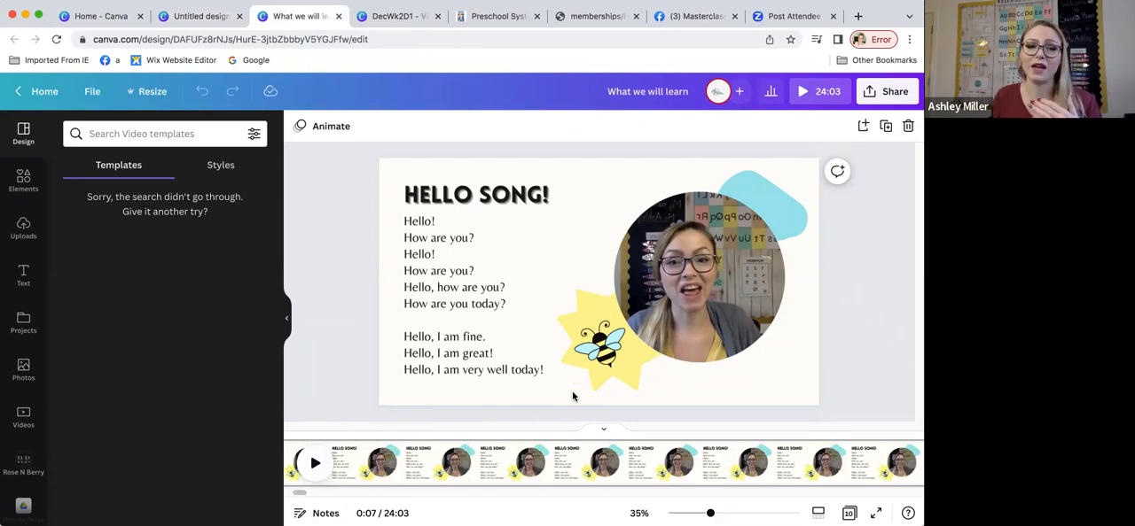
left_click(285, 319)
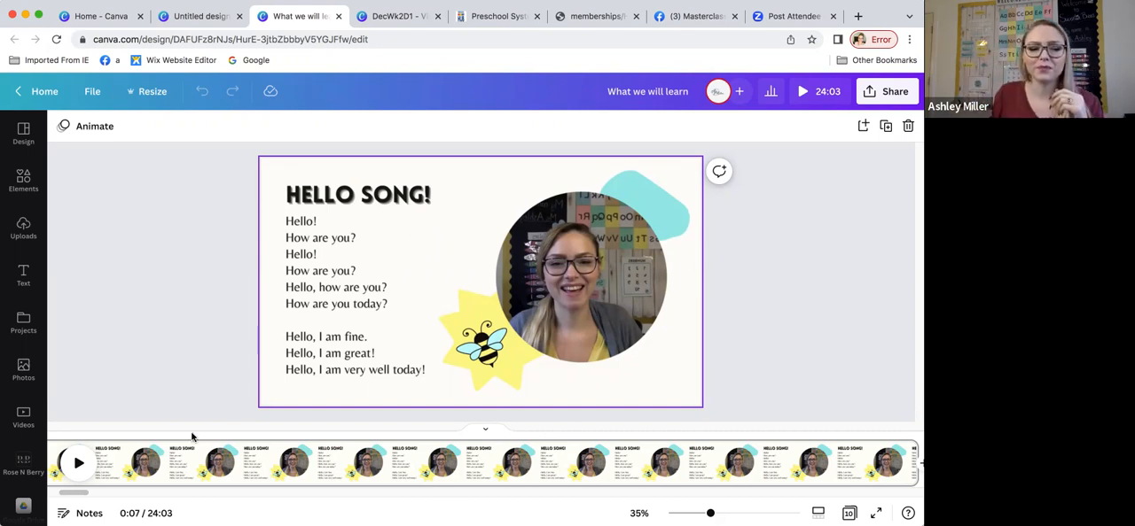
left_click(490, 357)
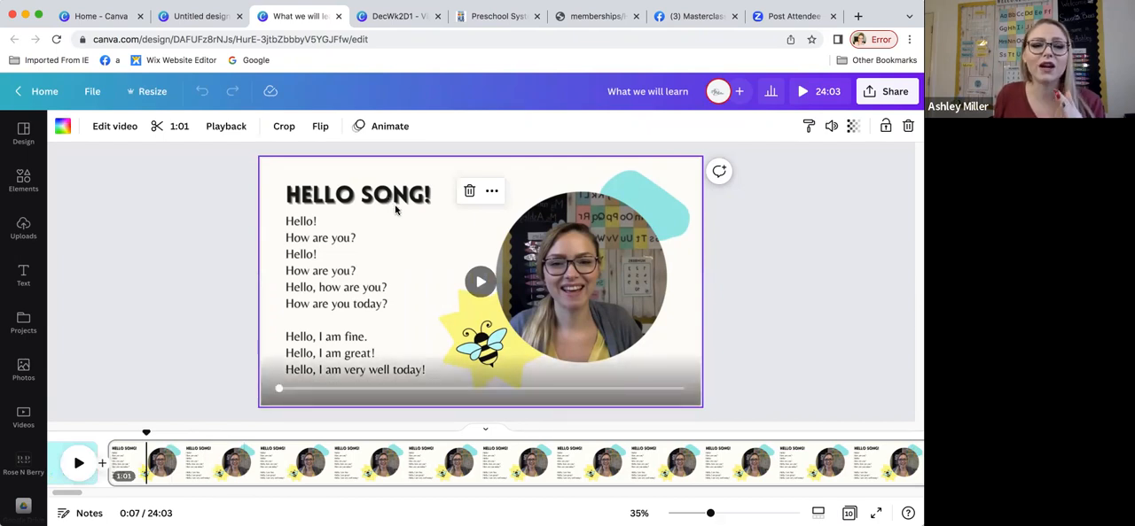
Step: Look through the text options, the graphic elements and the stock videos available for the Hello Song page
left_click(24, 276)
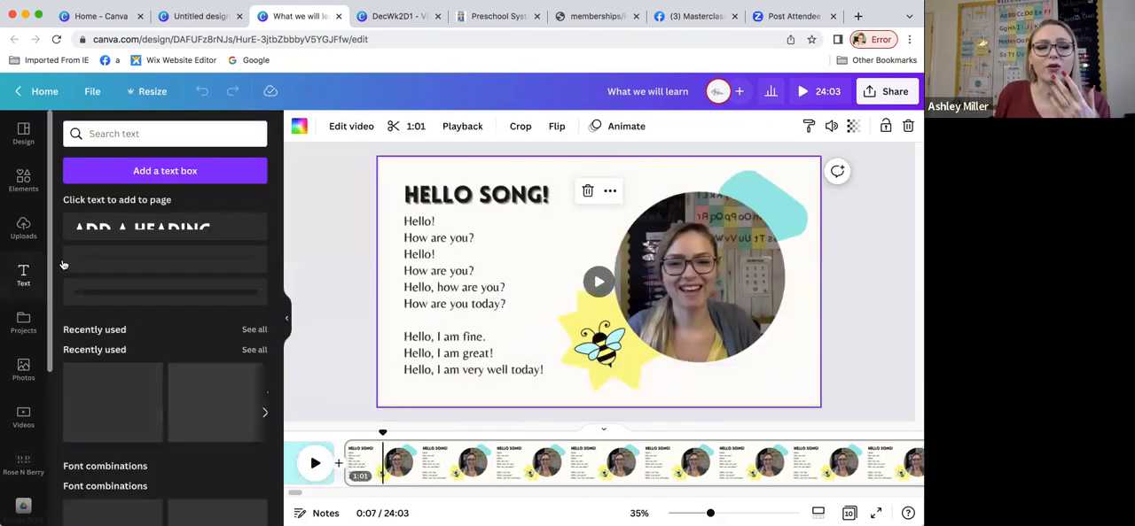
left_click(23, 179)
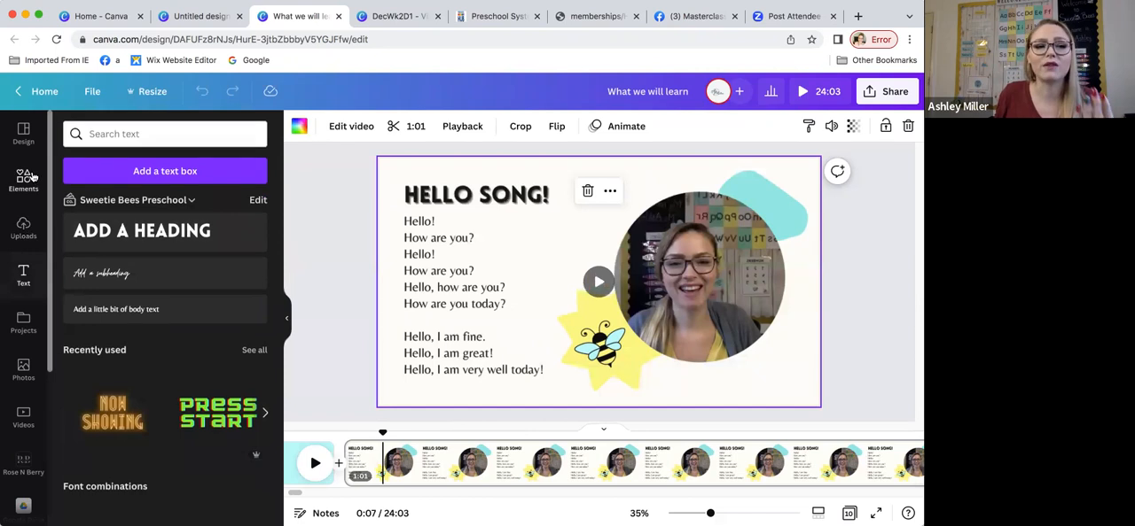
left_click(286, 322)
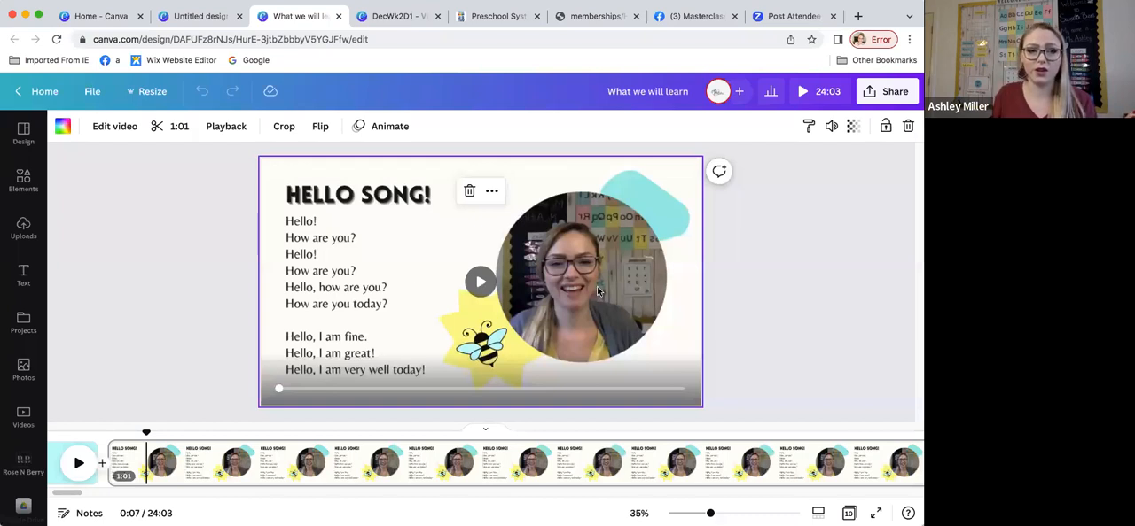
scroll(27, 327, "down", 2)
left_click(24, 326)
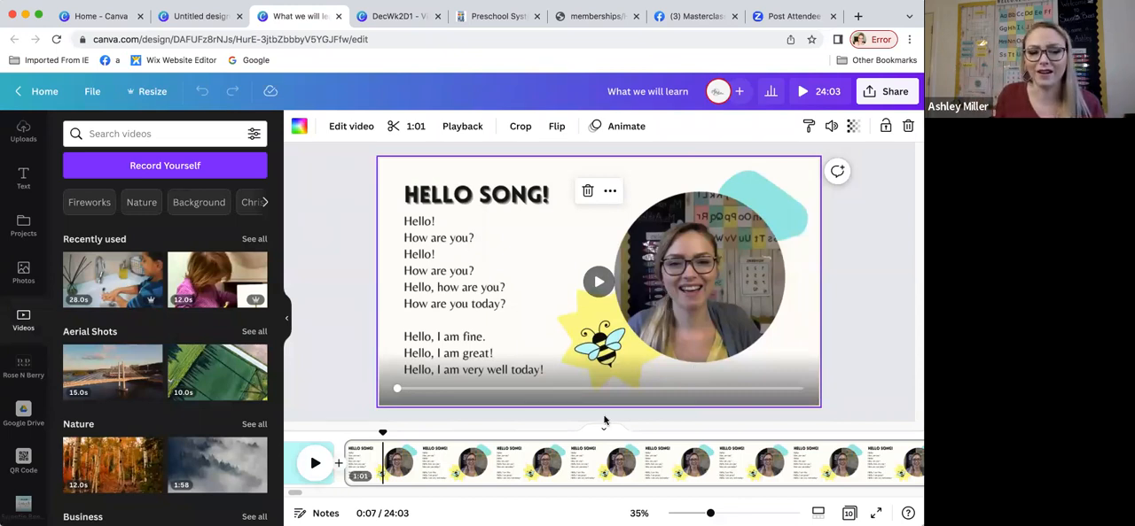
Step: View the blank 5-second "What We Will Learn" page that follows the Hello Song in the timeline
left_click_drag(294, 493, 322, 498)
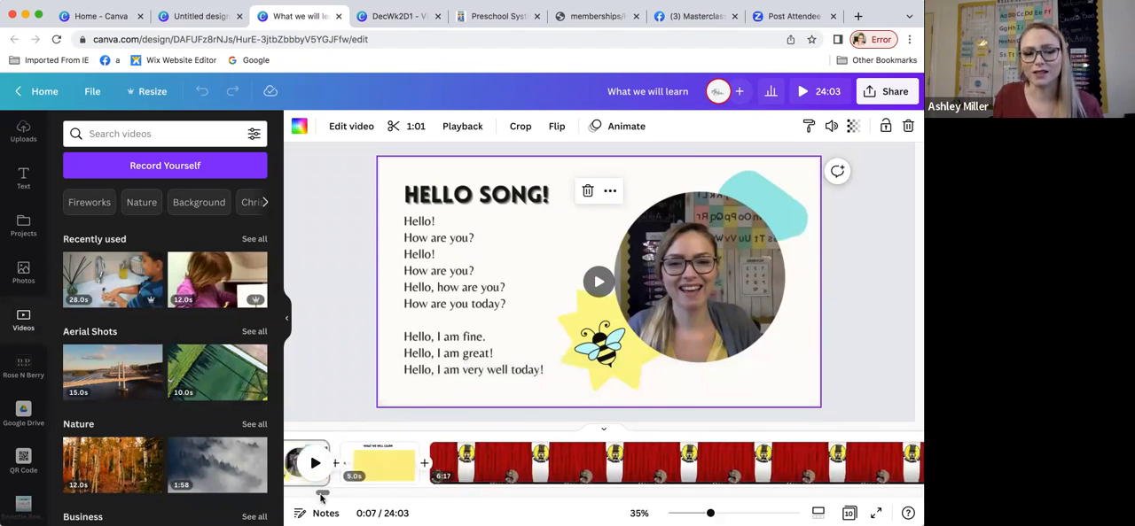
left_click(373, 461)
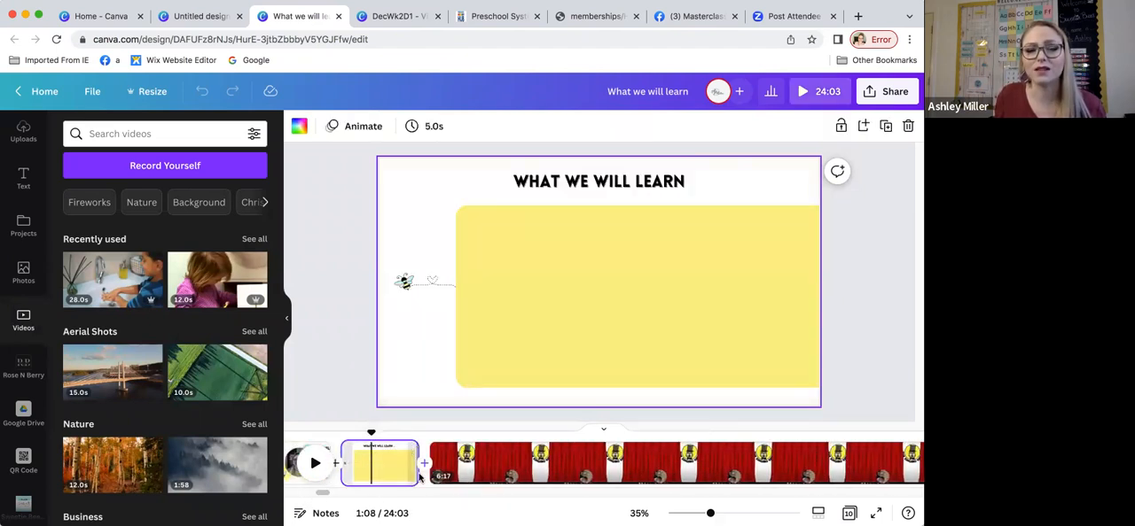
left_click_drag(326, 495, 327, 498)
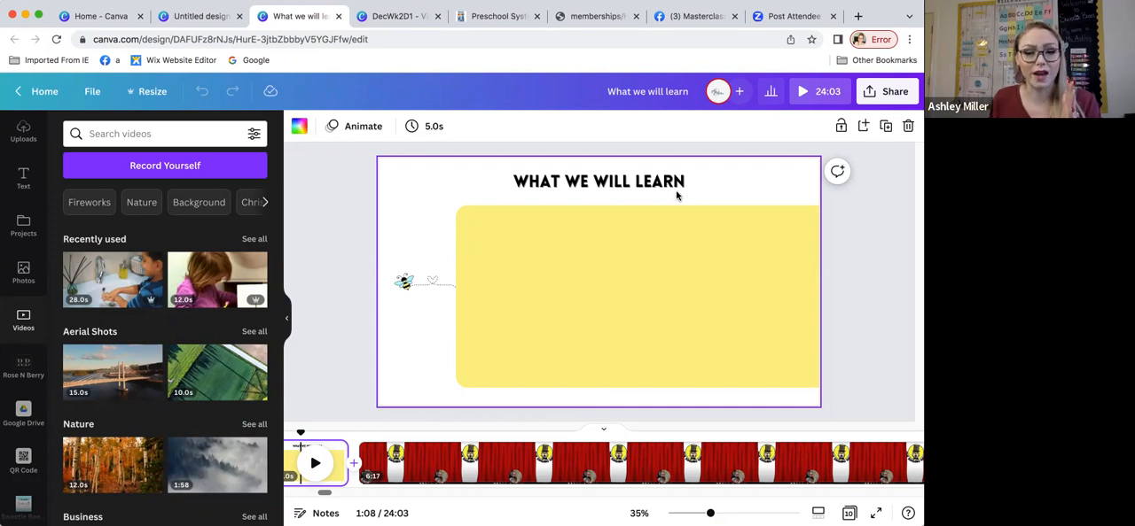
Step: Switch to the DecWk2D1 design and view its "What We Will Learn!" page at 1:09 and 1:25
left_click(399, 17)
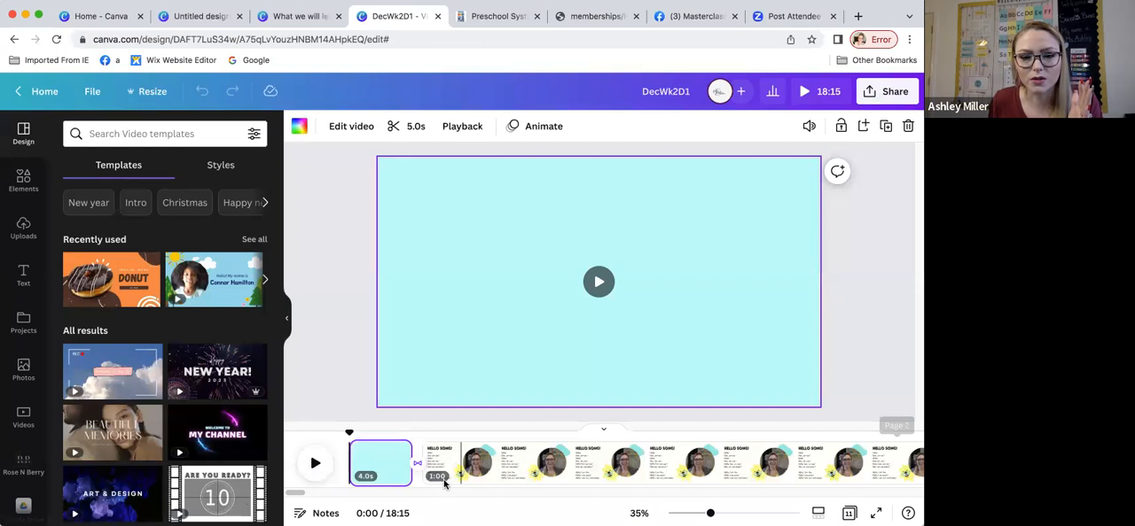
left_click_drag(293, 494, 336, 494)
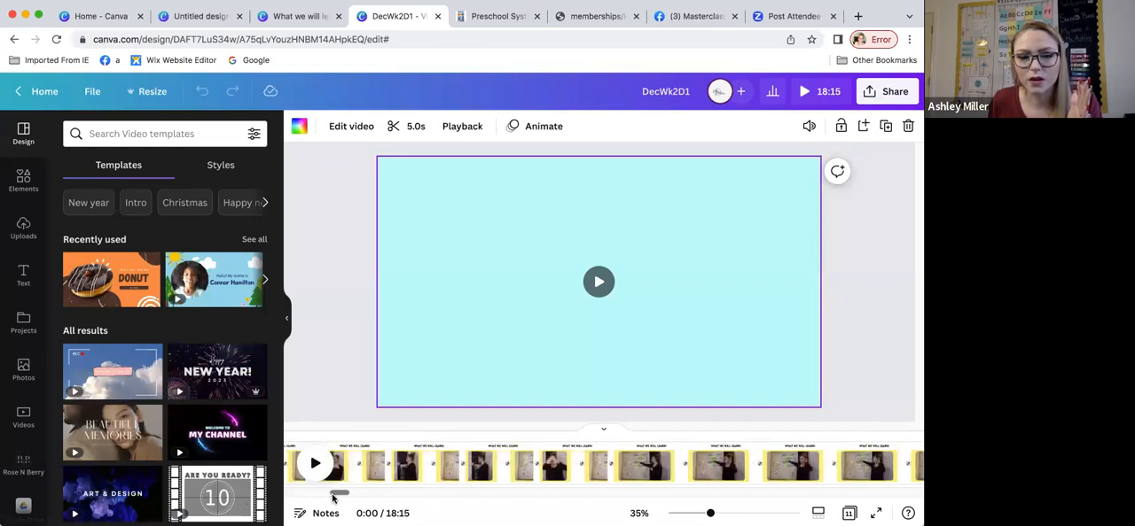
left_click(379, 460)
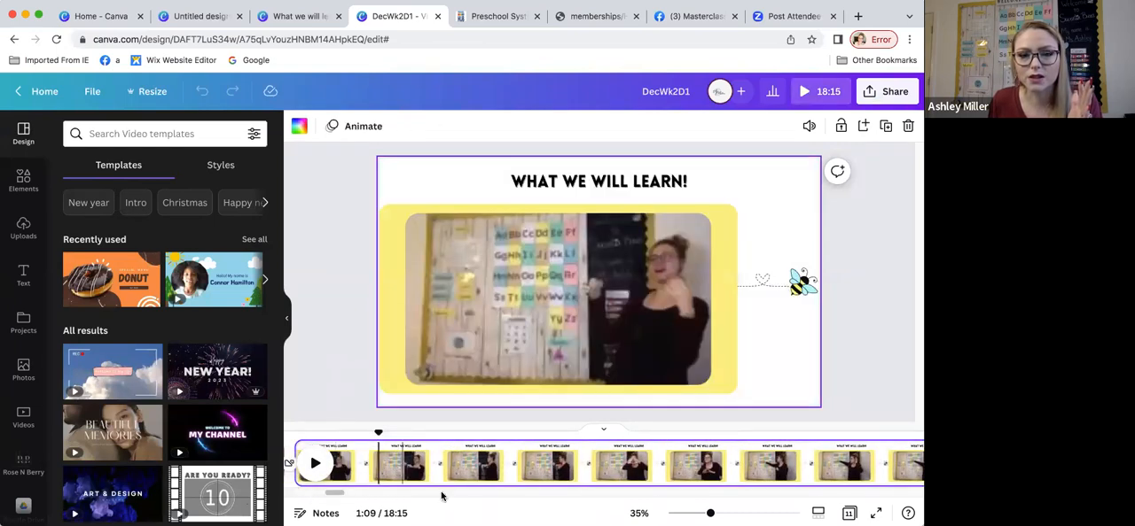
left_click_drag(332, 493, 342, 493)
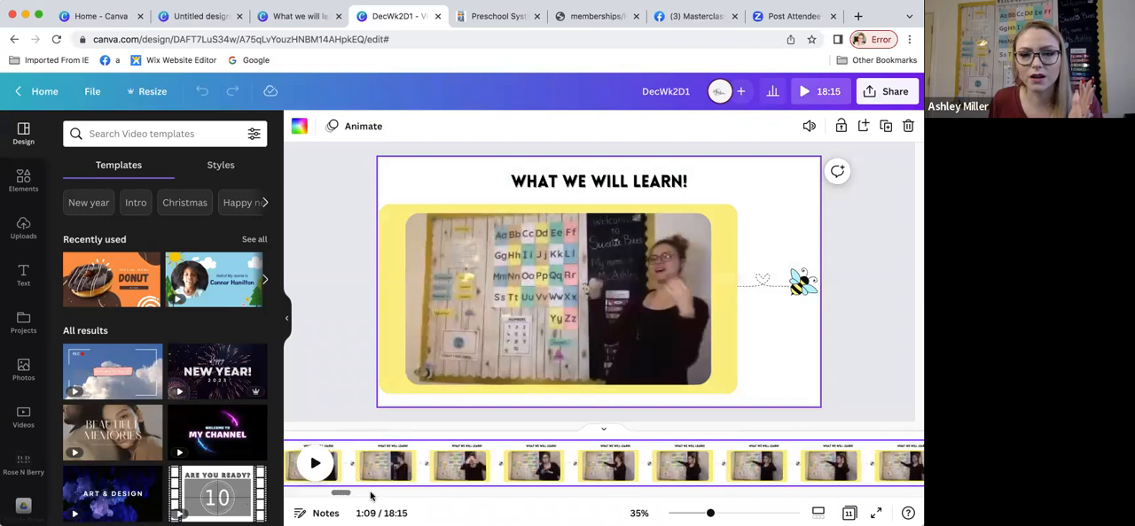
left_click_drag(343, 495, 346, 496)
left_click(426, 465)
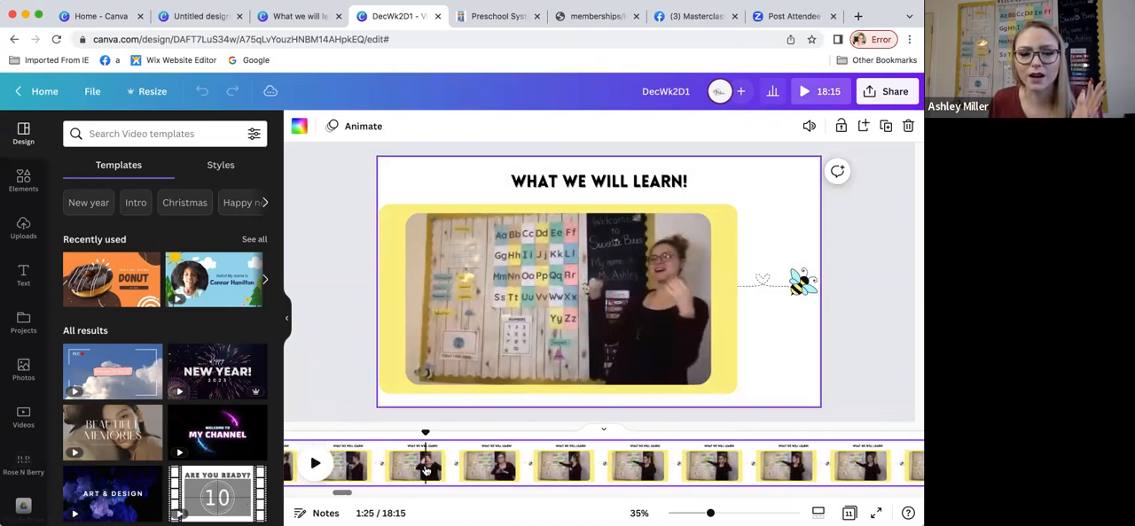
Step: Play the "What We Will Learn!" page of the lesson video from 1:05 and pause it at 1:18
left_click_drag(343, 494, 334, 495)
left_click(376, 463)
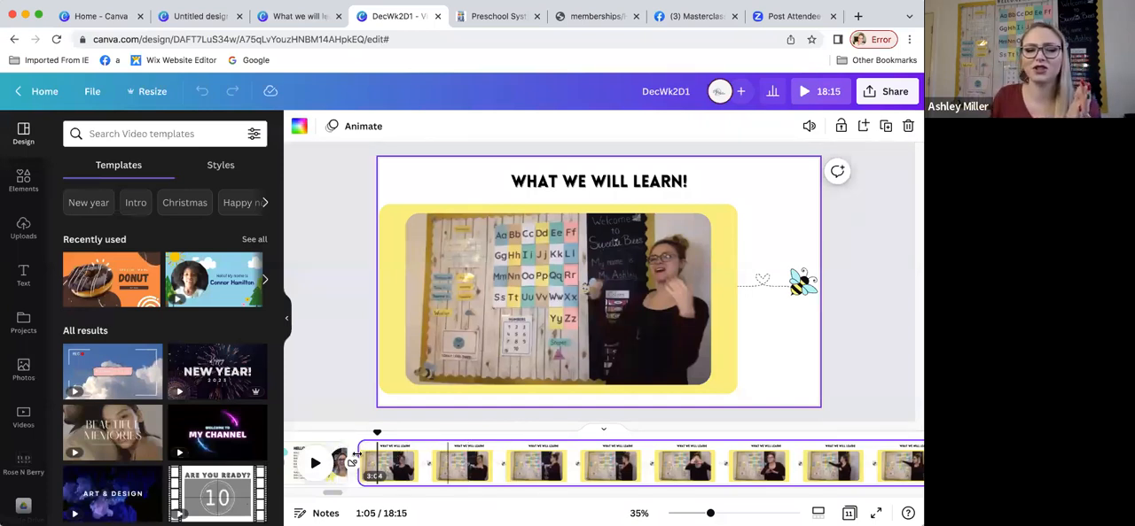
left_click(314, 471)
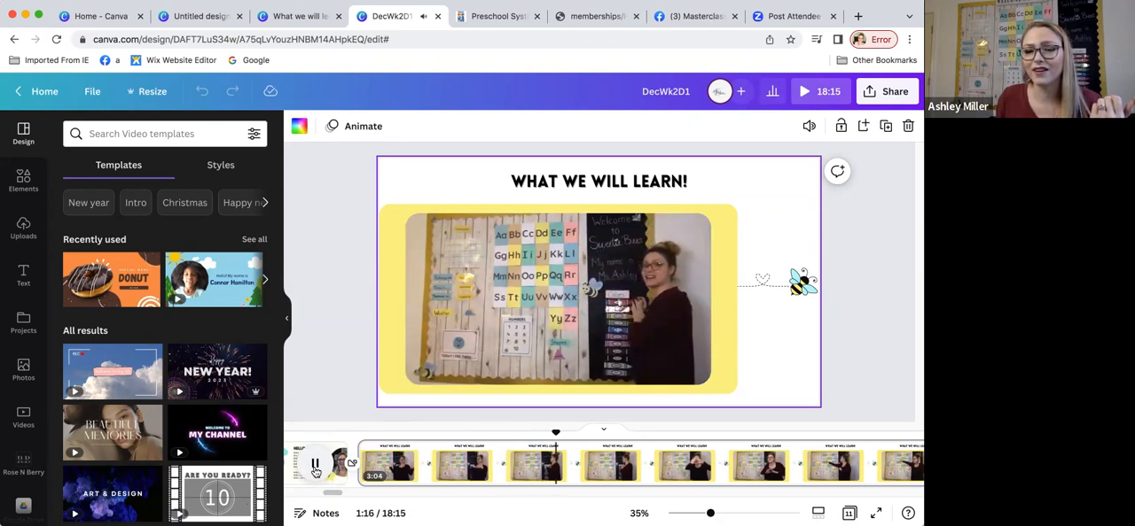
left_click(315, 471)
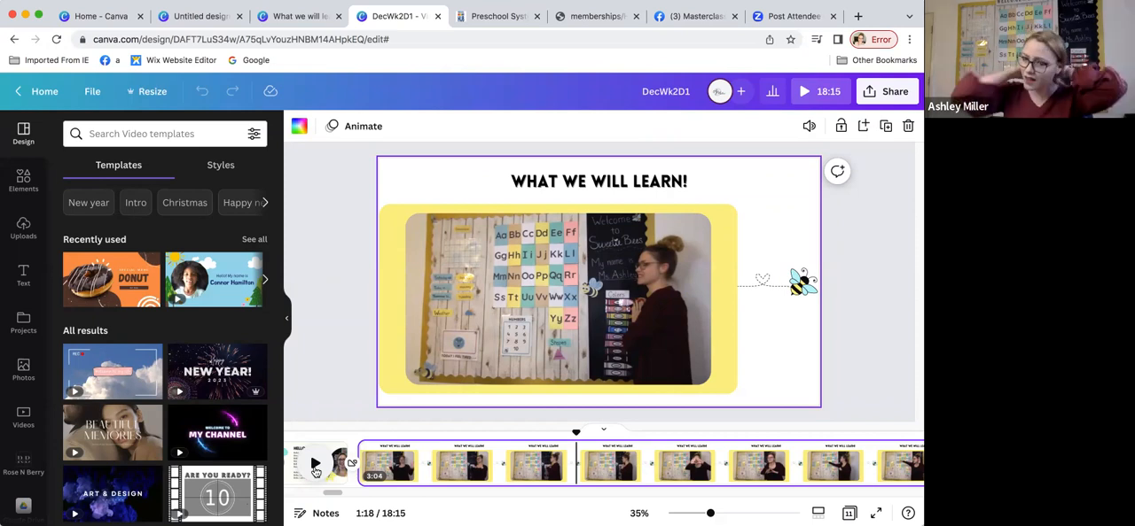
Step: Select the yellow rectangle behind the lesson video and browse the full Lines & Shapes collection
left_click(392, 245)
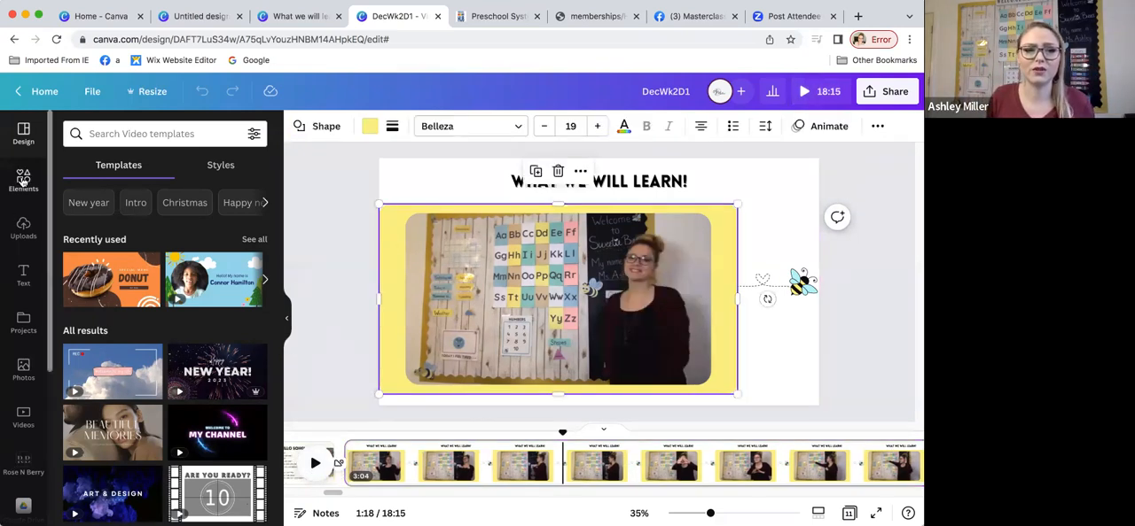
left_click(23, 180)
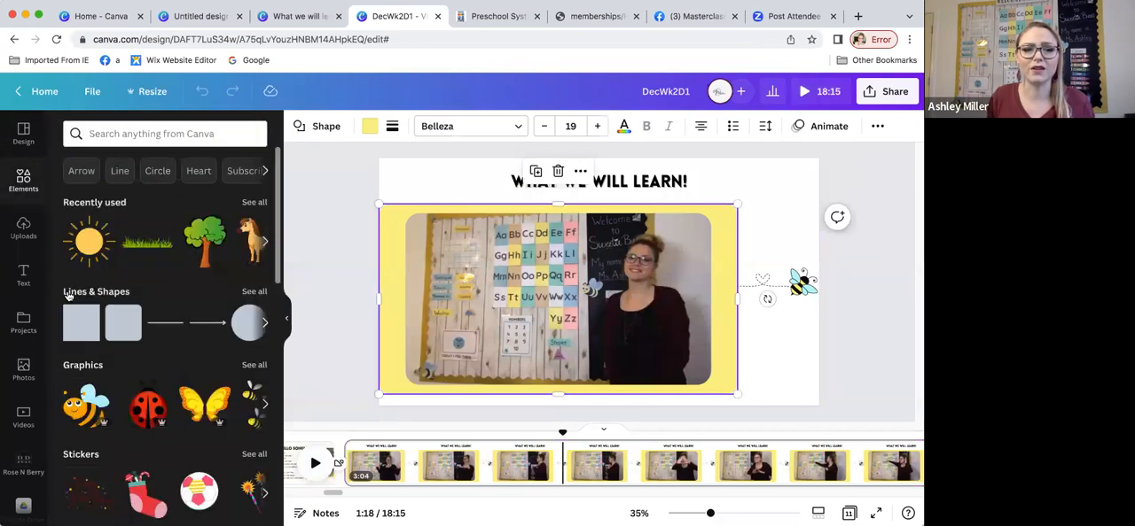
left_click(251, 293)
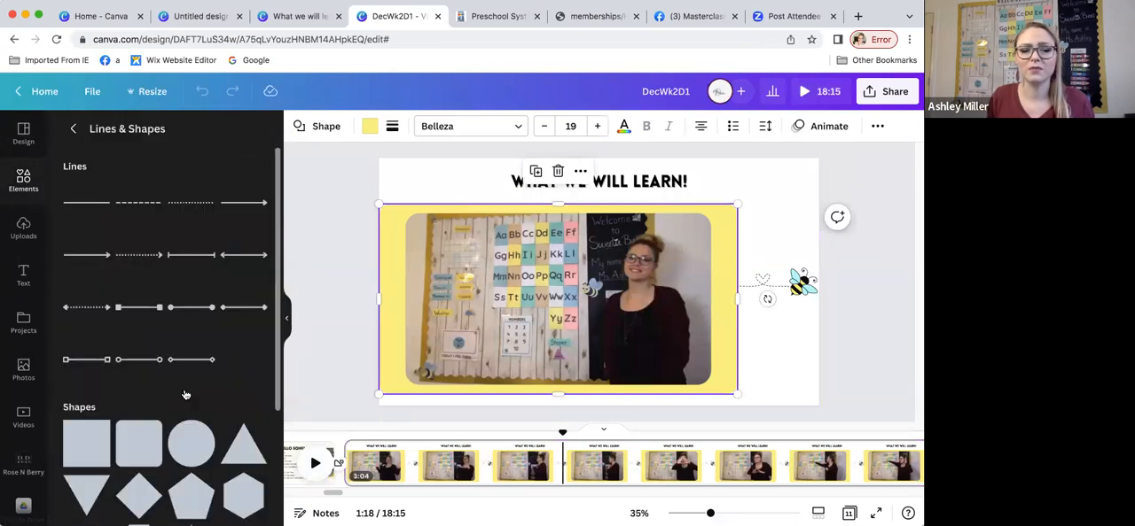
scroll(186, 394, "down", 4)
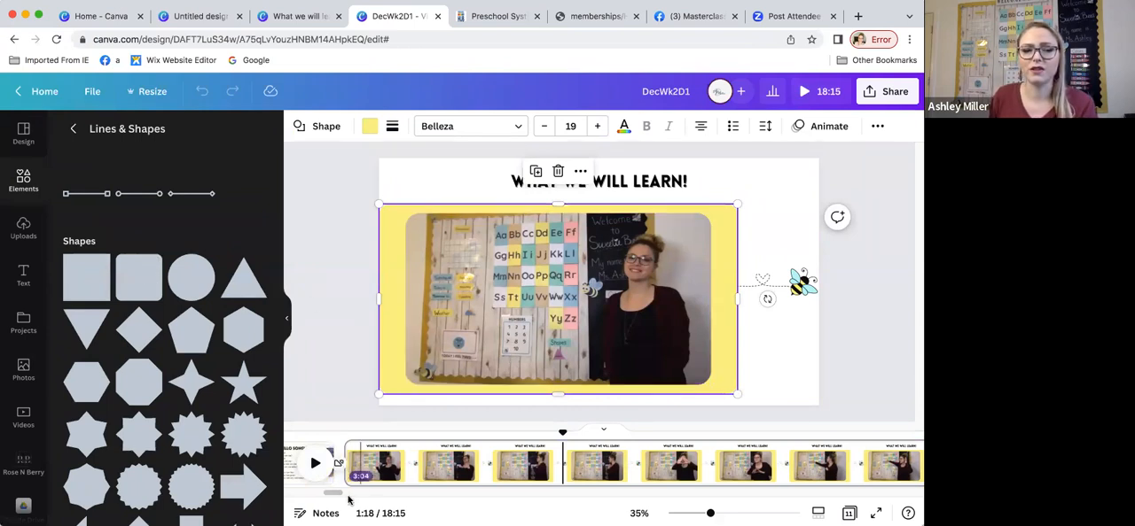
left_click_drag(334, 499, 345, 499)
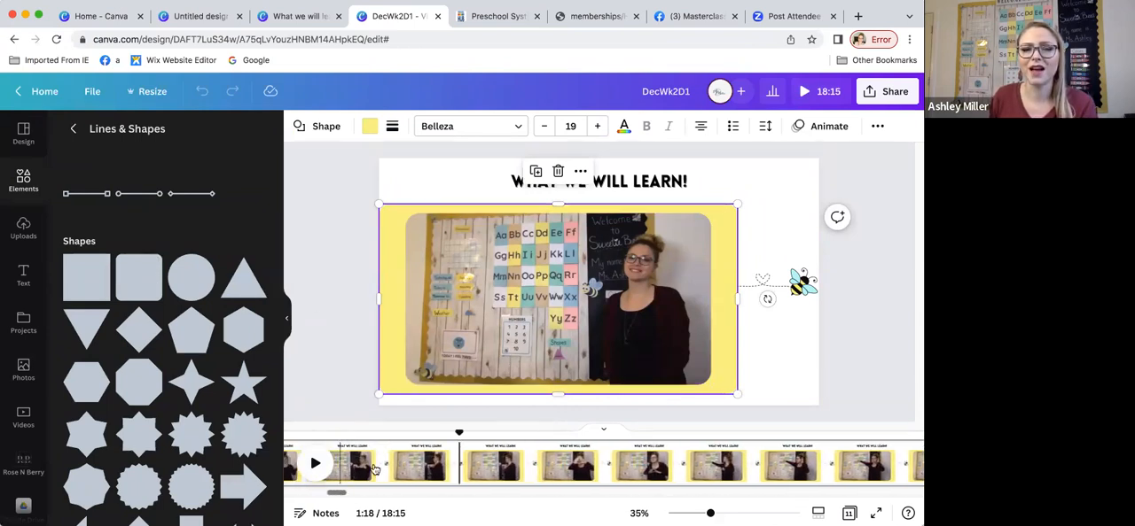
Step: Look through the fill colors for the yellow rectangle, including the Sweetie Bees Preschool brand palette
left_click(285, 330)
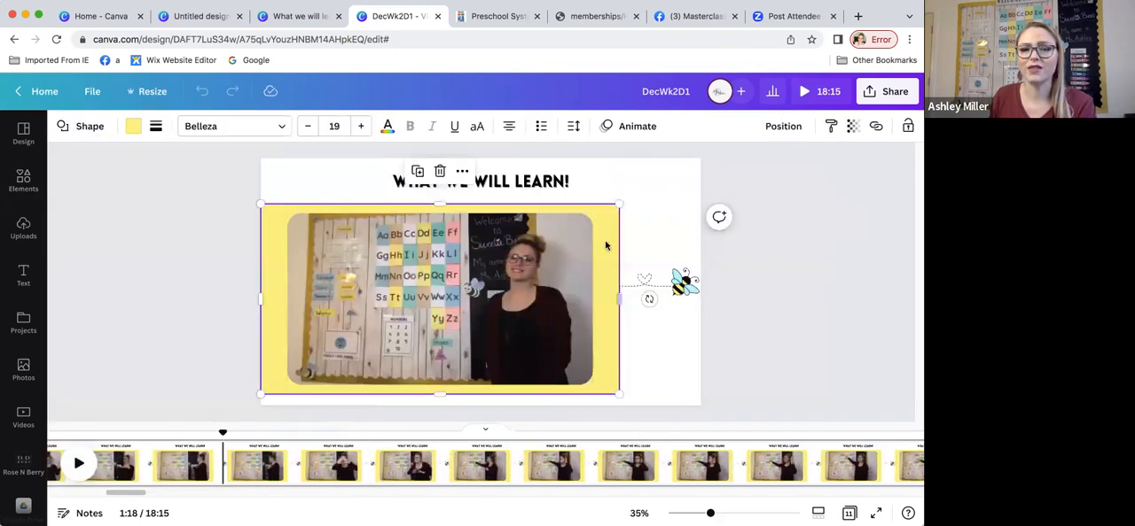
left_click(133, 127)
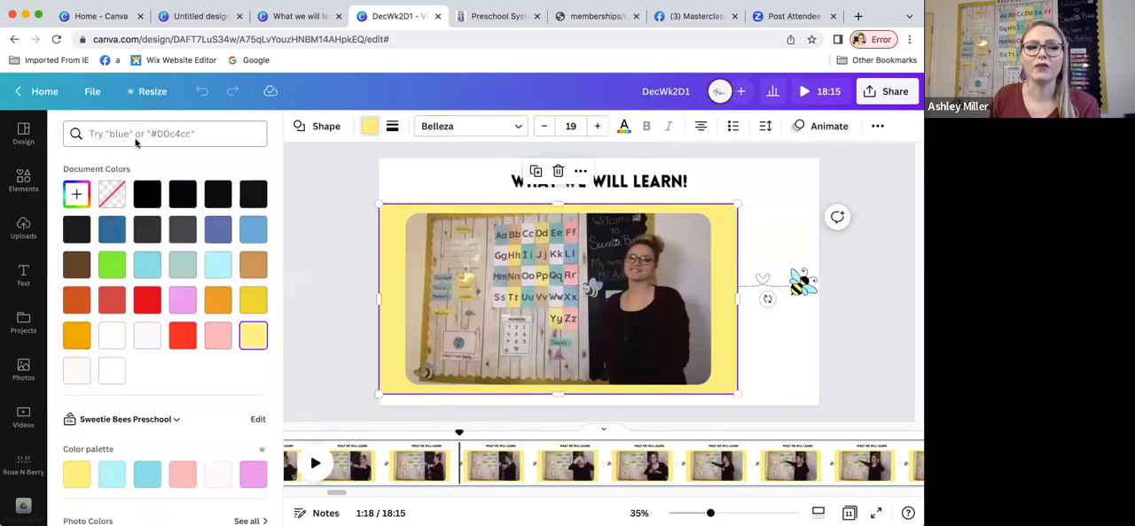
scroll(135, 314, "down", 3)
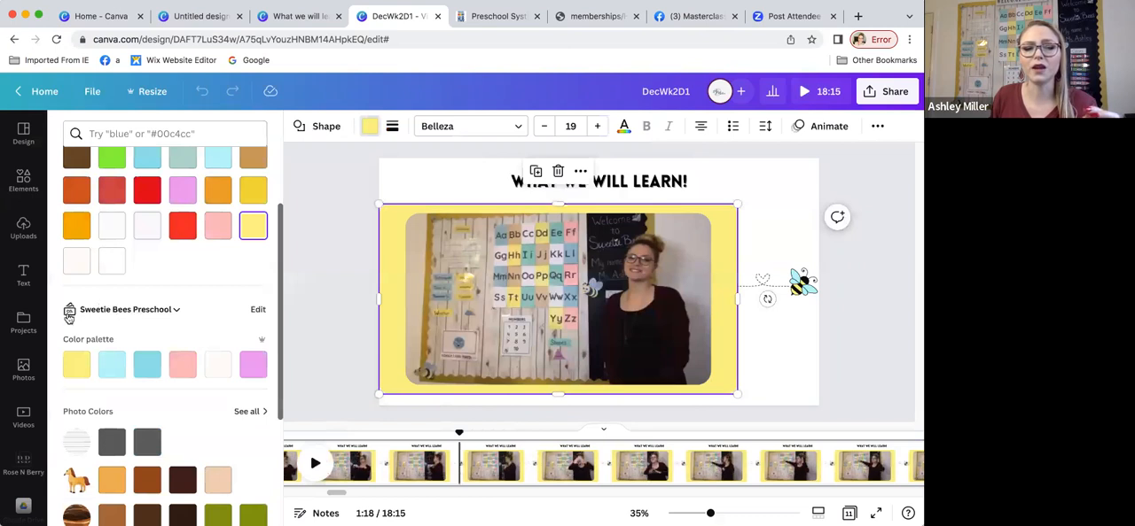
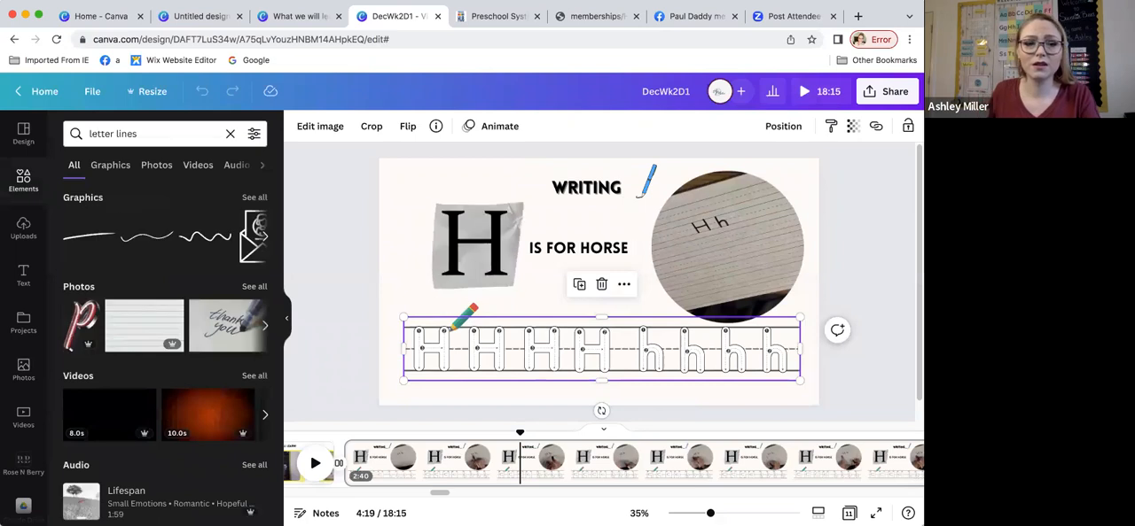
Step: Browse the search results for "letter lines", including the full set of matching graphics
scroll(246, 262, "down", 1)
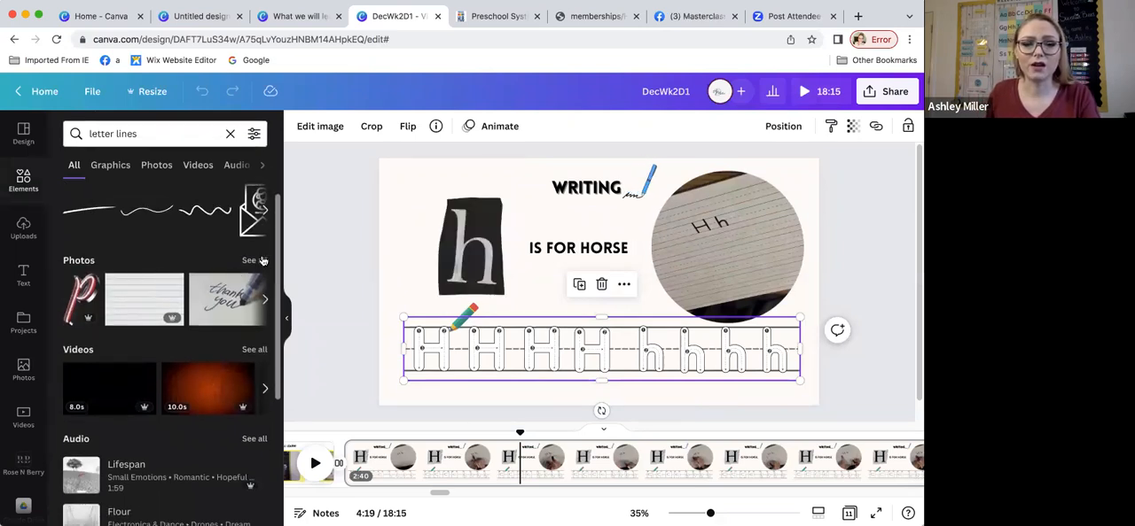
scroll(243, 249, "up", 1)
left_click(254, 197)
scroll(210, 321, "down", 5)
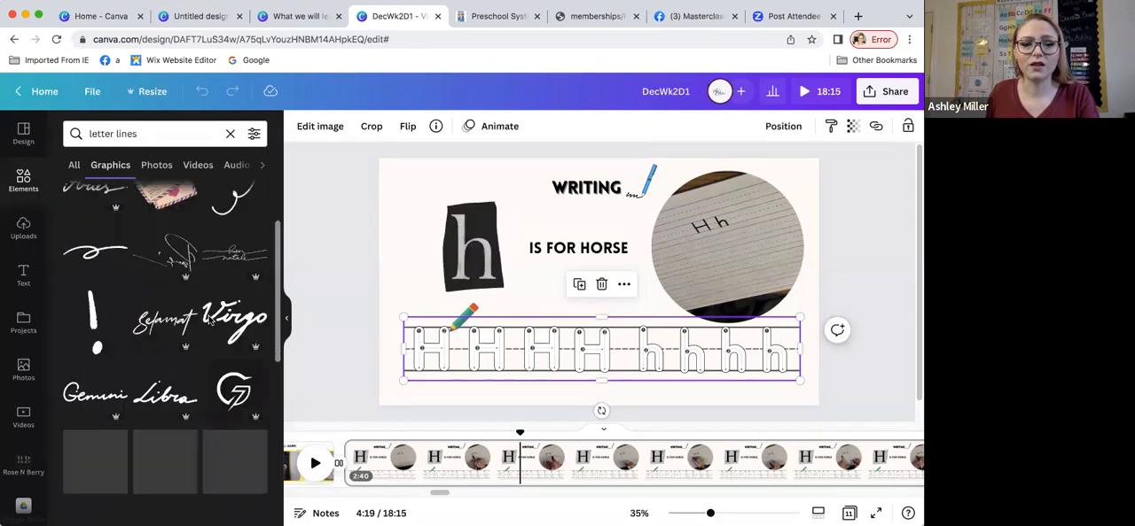
scroll(210, 321, "up", 5)
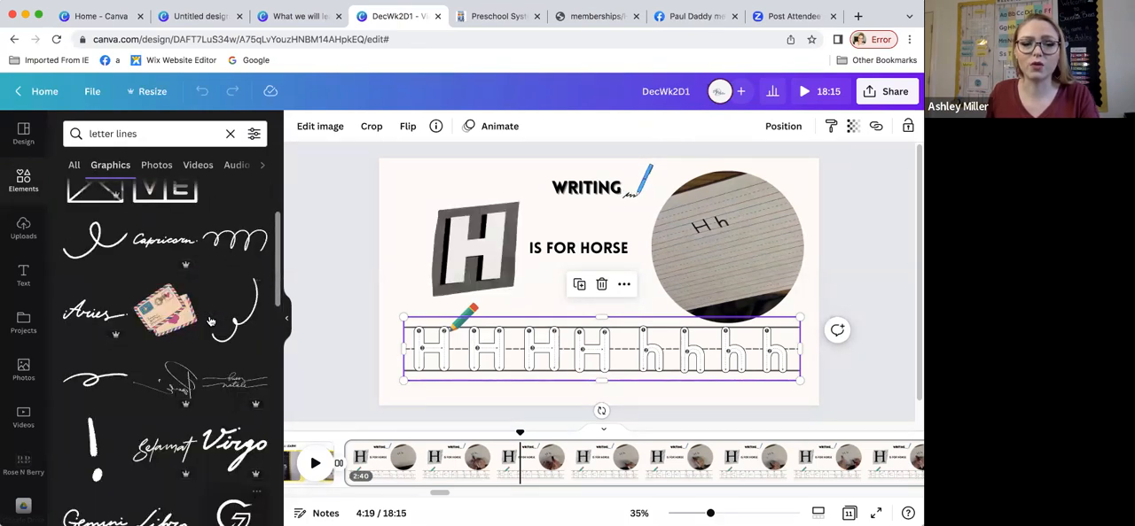
Step: Search the graphics for "writing lines" and look through the results for a lined handwriting graphic
left_click_drag(144, 133, 69, 133)
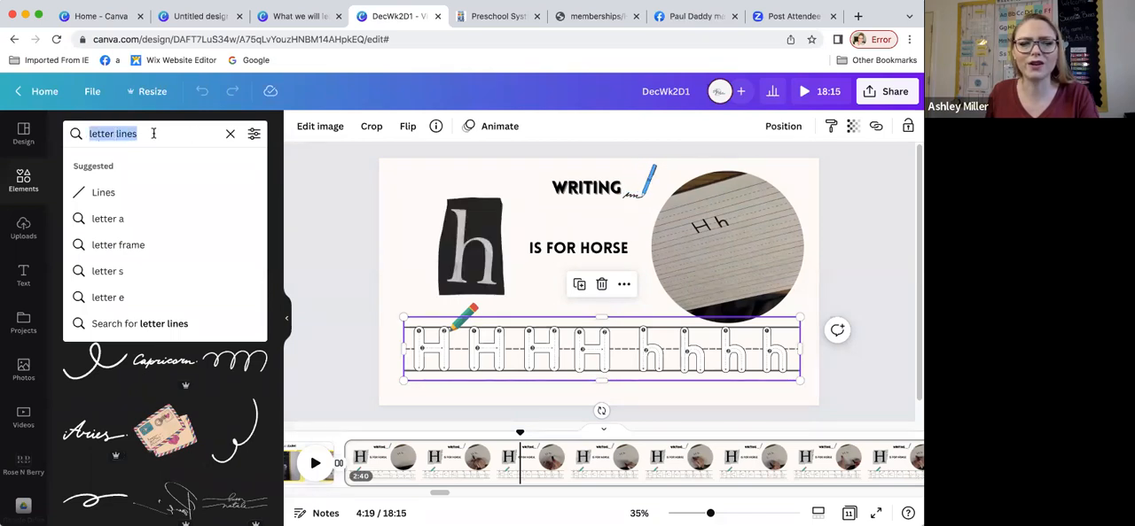
key("BackSpace")
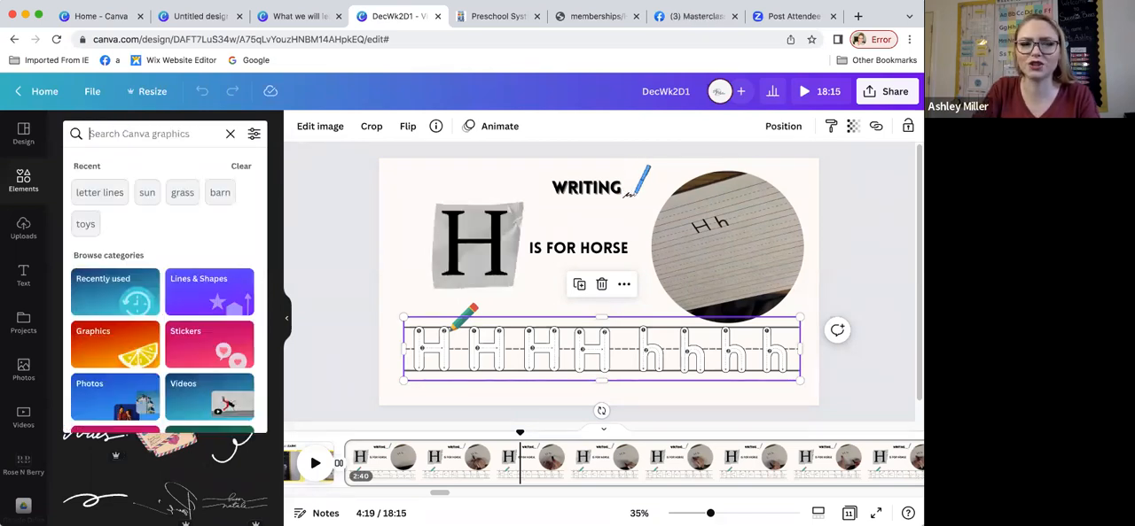
type("wrt")
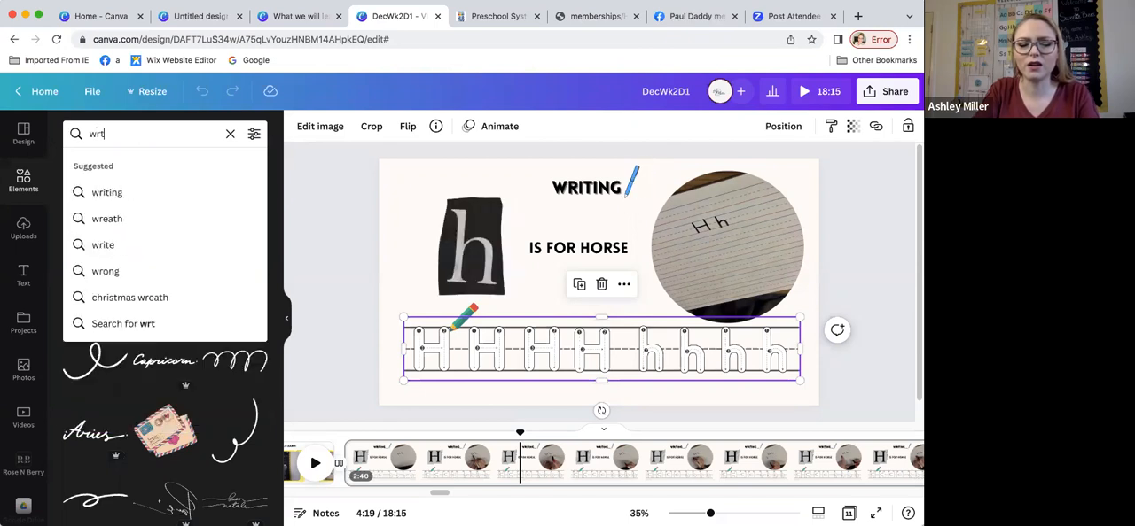
key("BackSpace")
type("it")
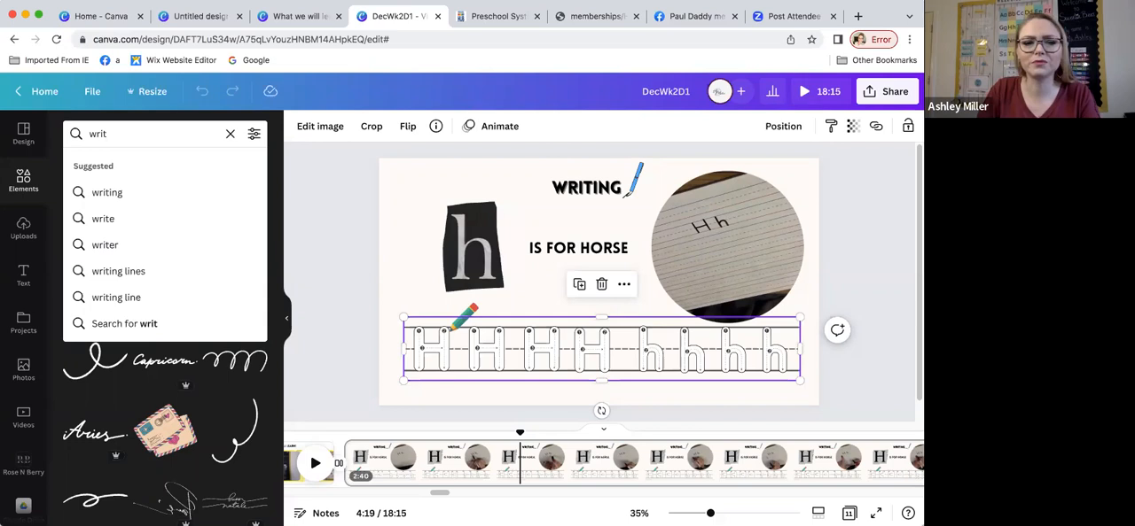
left_click(145, 270)
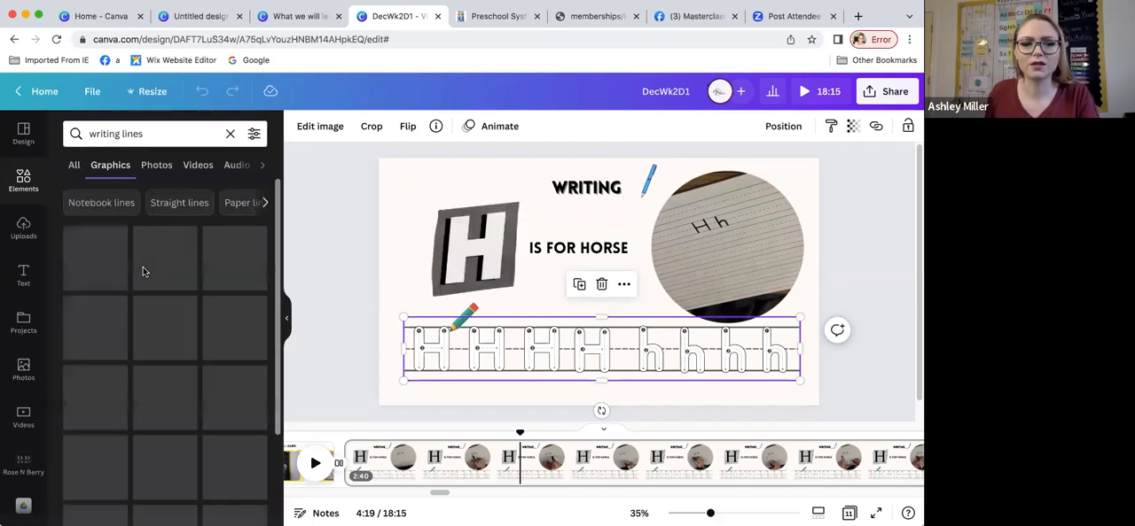
scroll(177, 341, "down", 5)
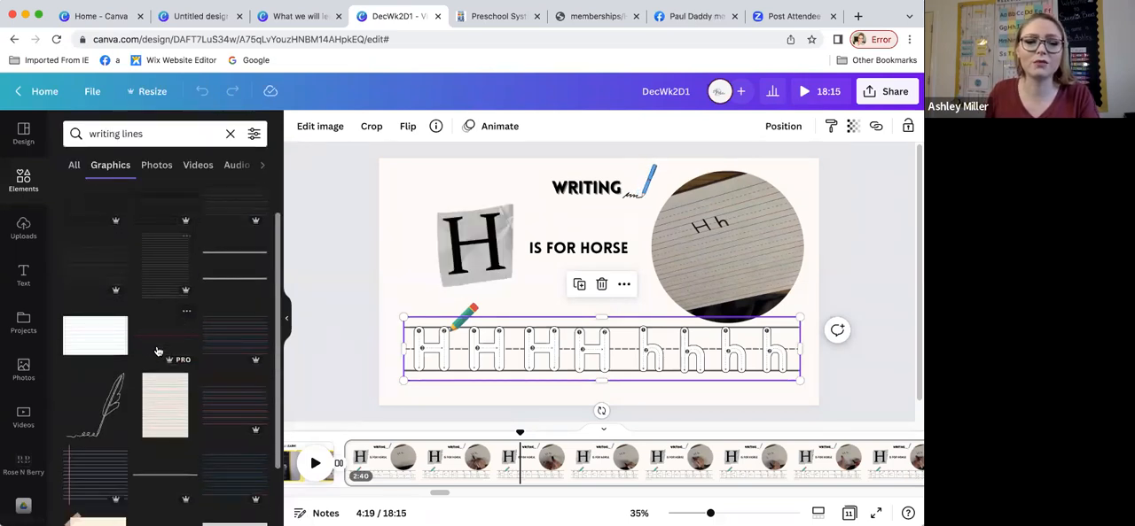
scroll(158, 352, "up", 1)
scroll(158, 352, "down", 5)
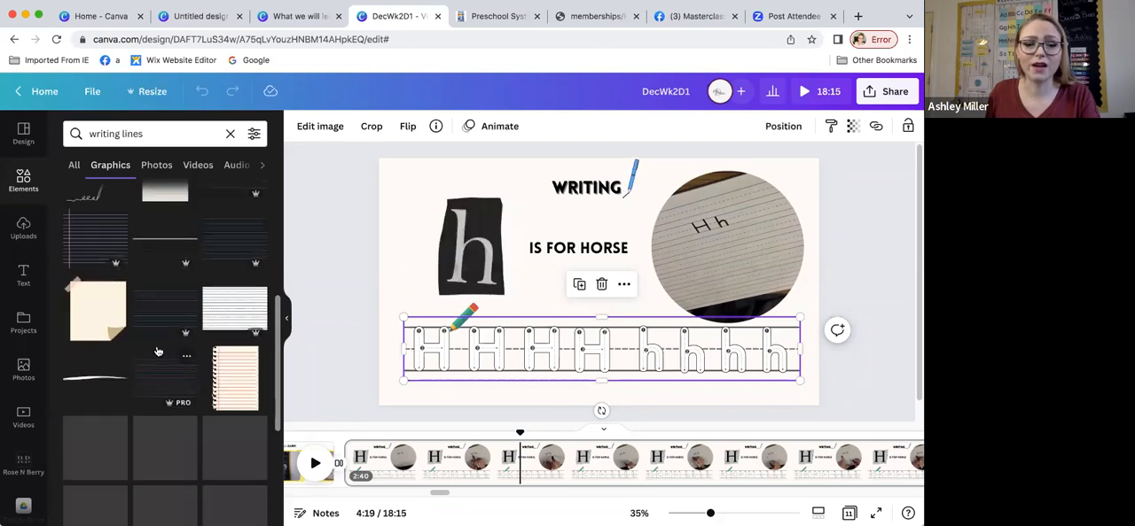
scroll(158, 352, "up", 6)
scroll(158, 352, "up", 2)
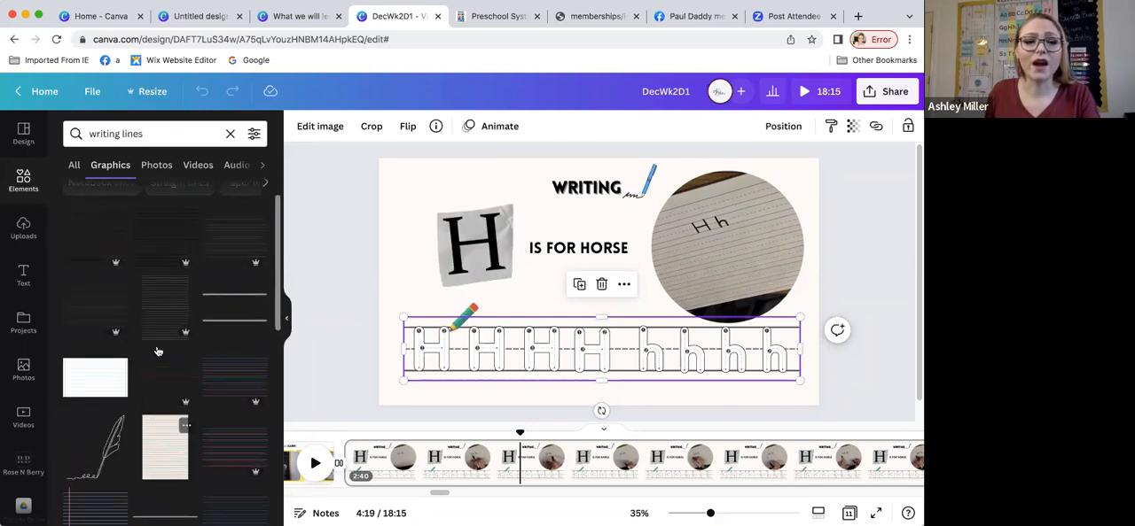
Step: Insert a handwriting-lines graphic on the Writing page, crop it to a single row and place it above the tracing letters
left_click(99, 310)
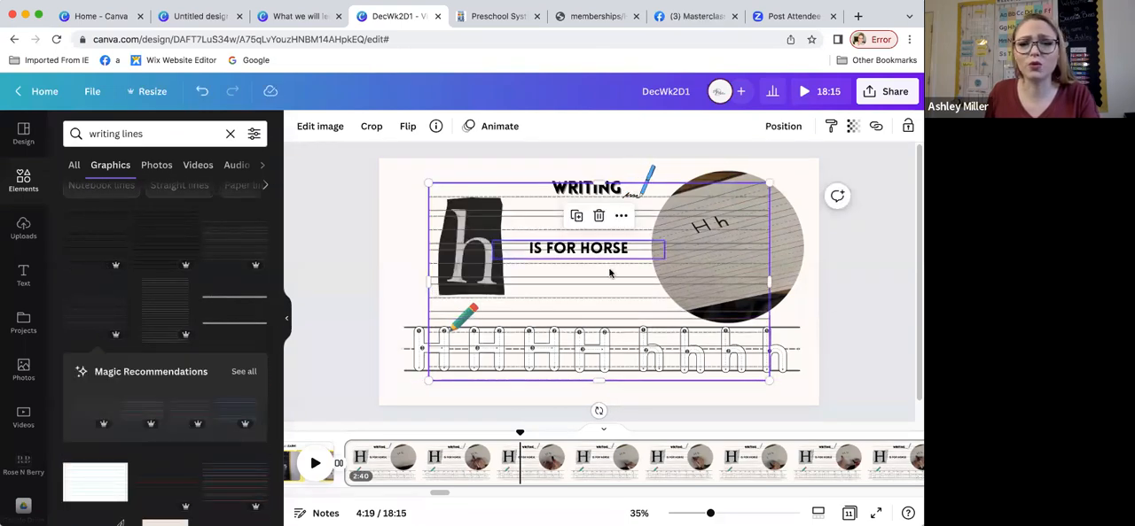
left_click_drag(541, 271, 486, 263)
left_click_drag(484, 175, 482, 211)
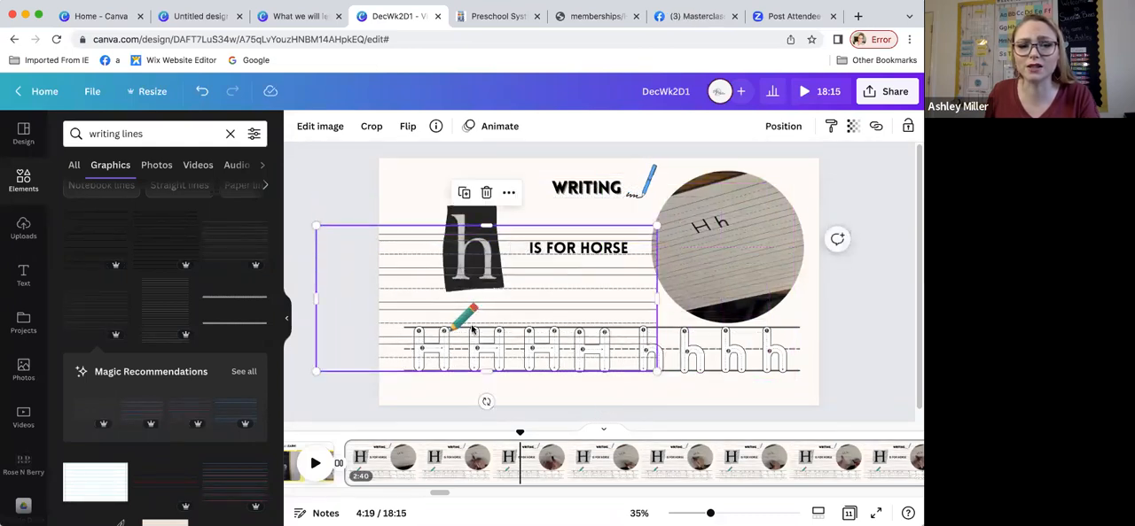
left_click_drag(486, 359, 486, 308)
left_click_drag(486, 226, 488, 274)
mouse_move(569, 303)
left_mouse_down()
mouse_move(627, 355)
mouse_move(626, 295)
mouse_move(626, 353)
mouse_move(616, 319)
left_mouse_up()
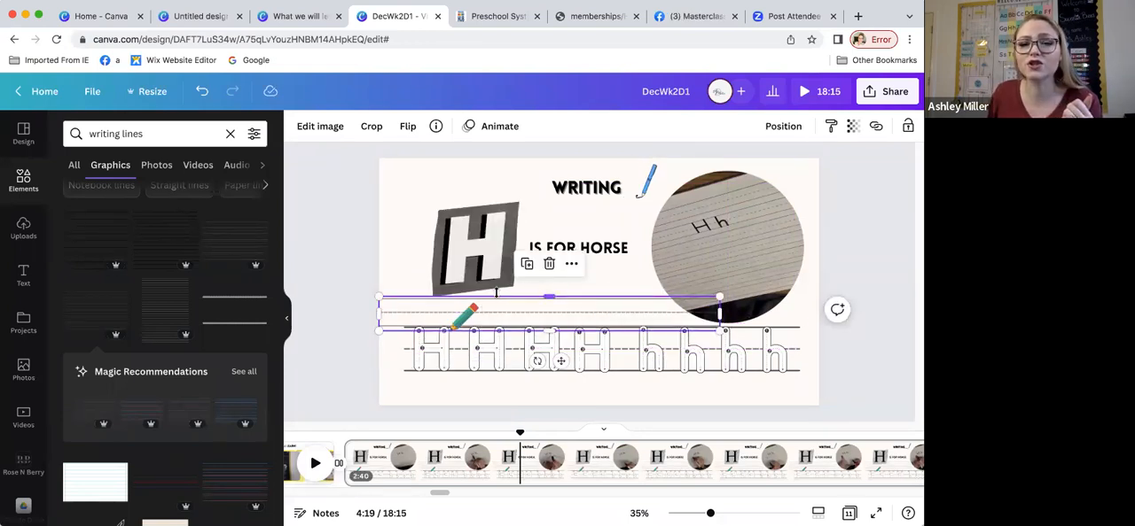
Step: Shift the writing lines behind the tracing letters slightly to the right and deselect them
left_click(426, 346)
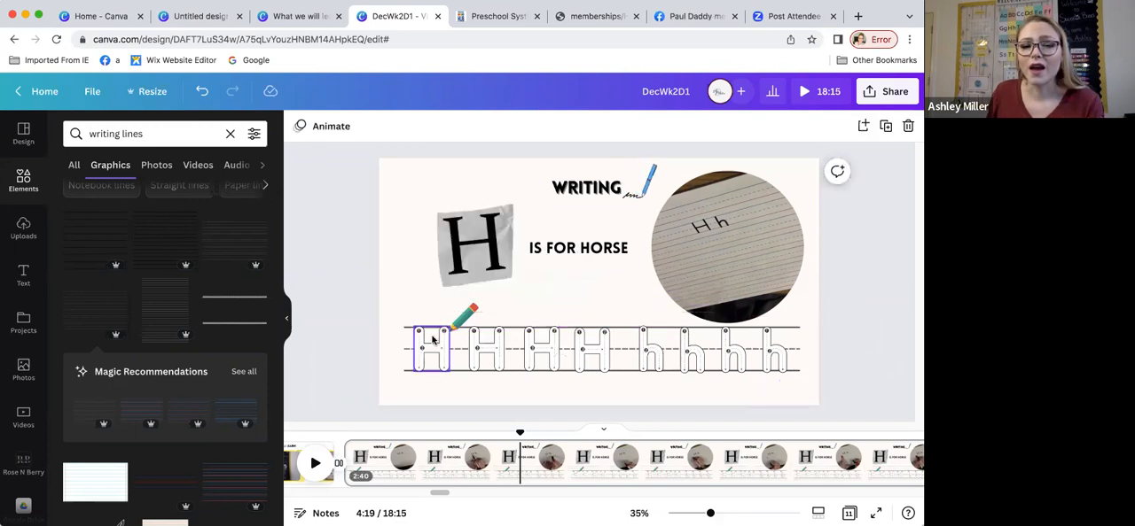
left_click(424, 354)
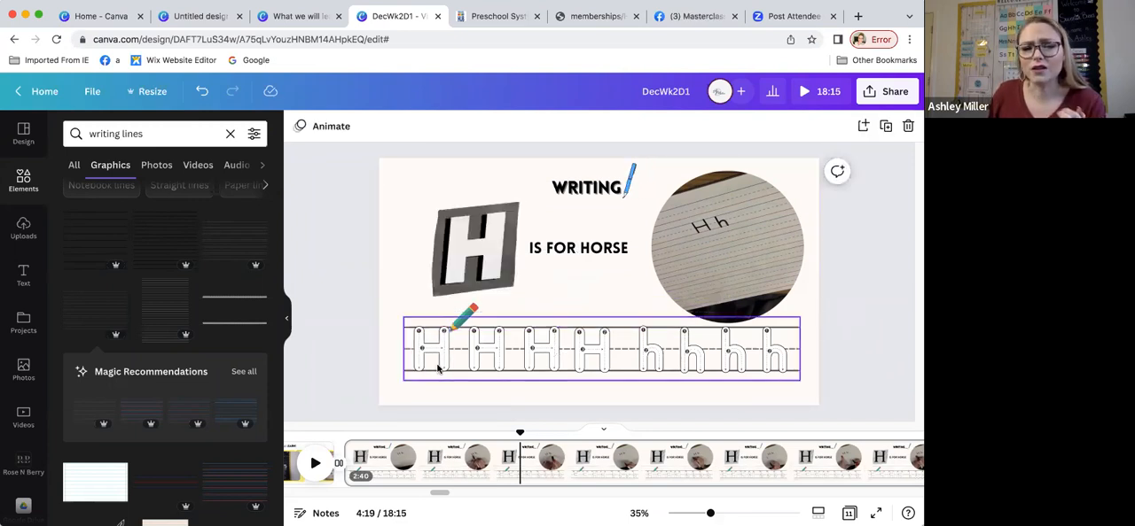
left_click(411, 349)
left_click(460, 377)
left_click_drag(457, 375, 441, 372)
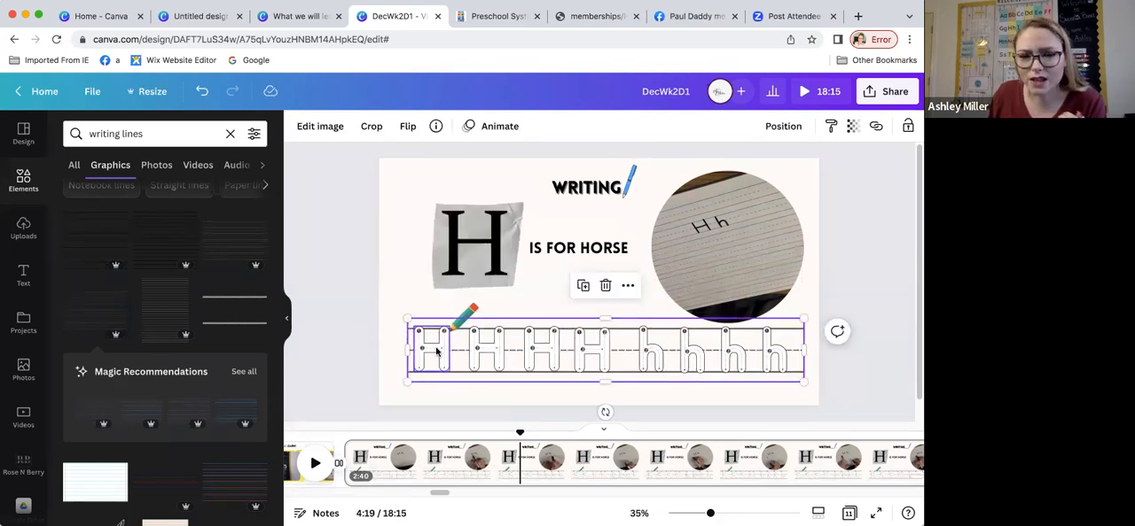
left_click(403, 298)
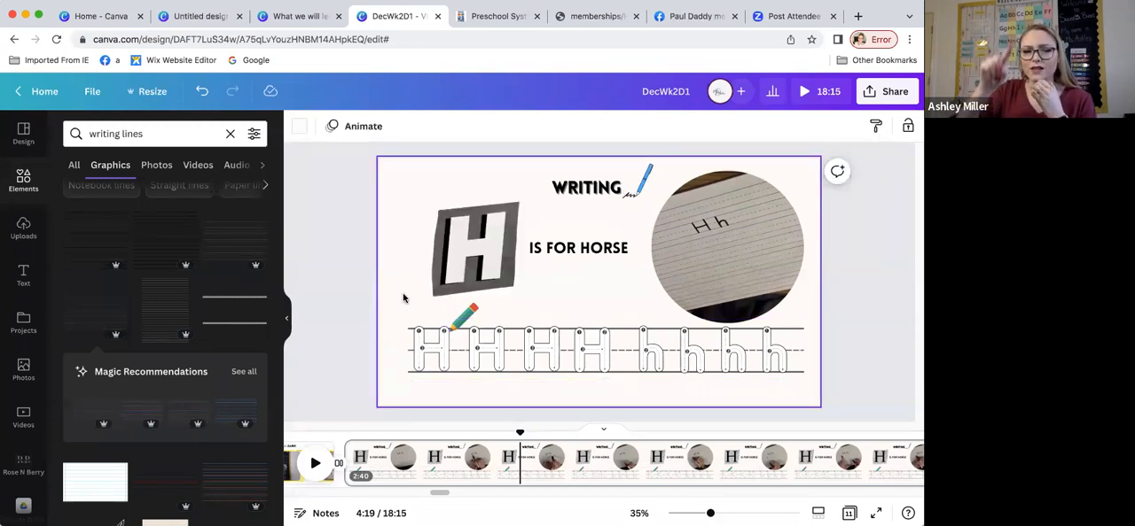
Step: Select in turn the first tracing H, the animated letter sticker, the "IS FOR HORSE" text and the animated pen
left_click(434, 354)
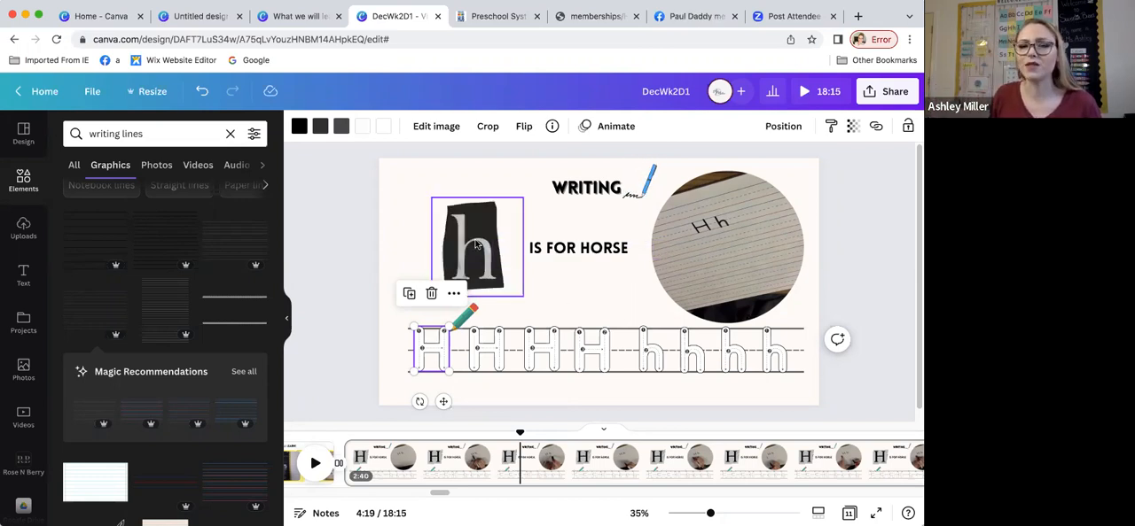
left_click(476, 244)
left_click(567, 248)
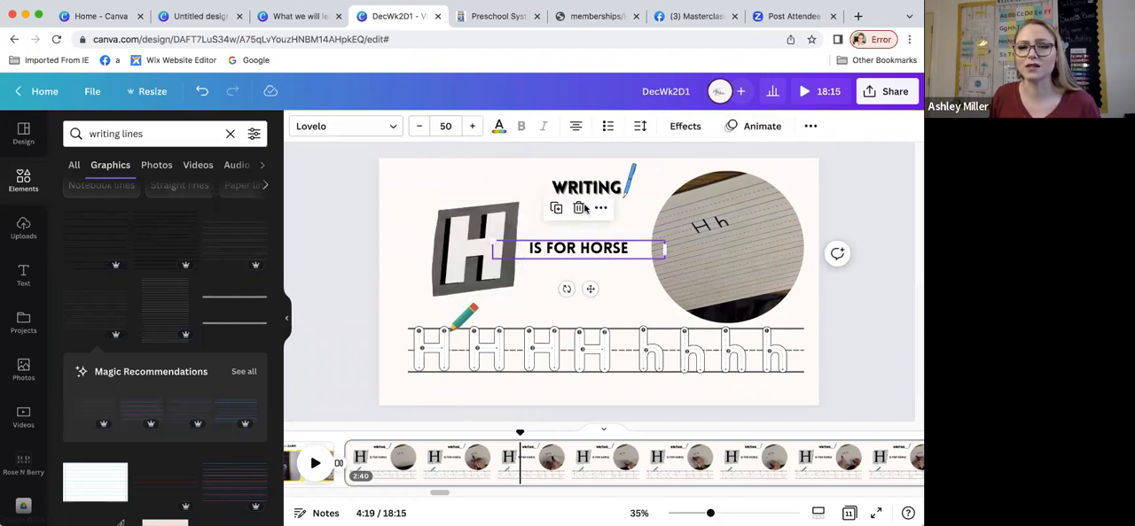
left_click(637, 180)
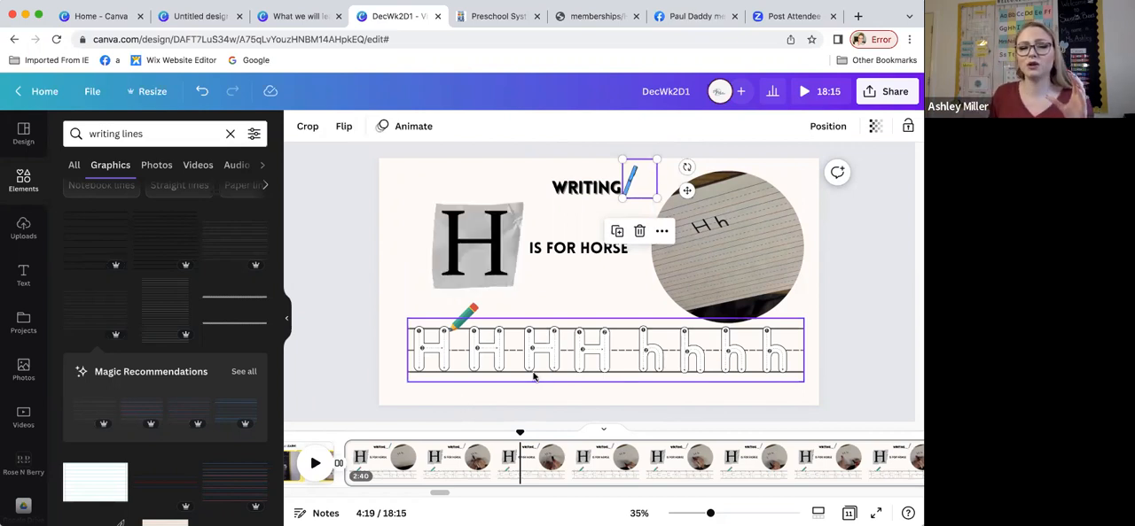
Step: Try Dissolve between the "What We Will Learn!" and Writing pages, then change that transition to Color Wipe
left_click(402, 462)
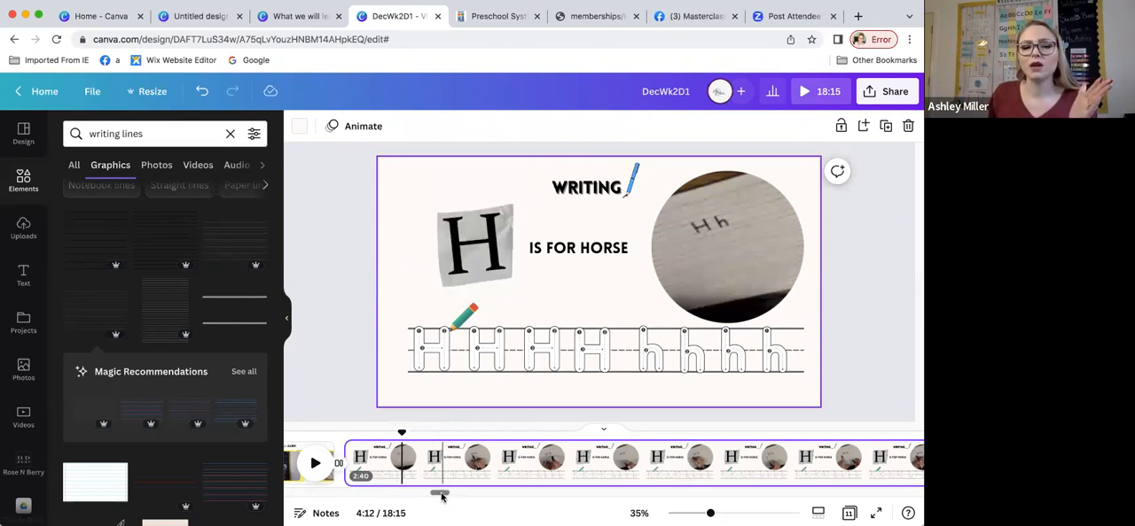
scroll(435, 495, "left", 3)
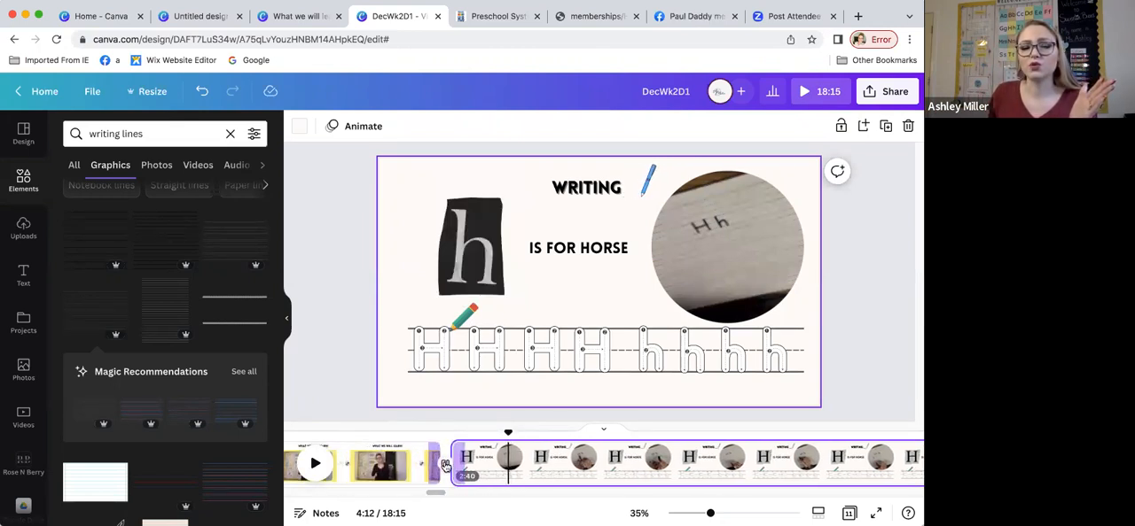
left_click(433, 465)
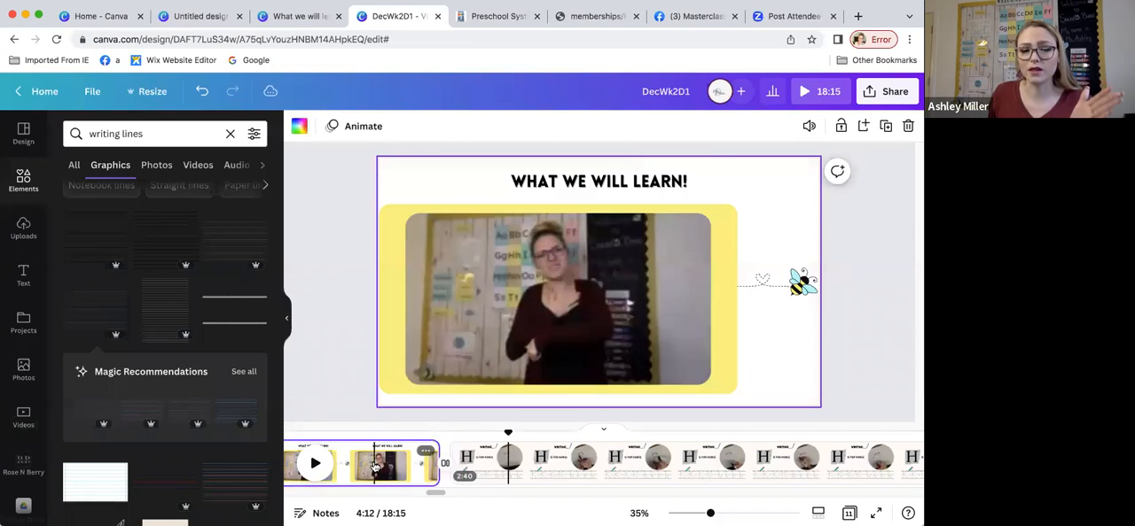
left_click(452, 465)
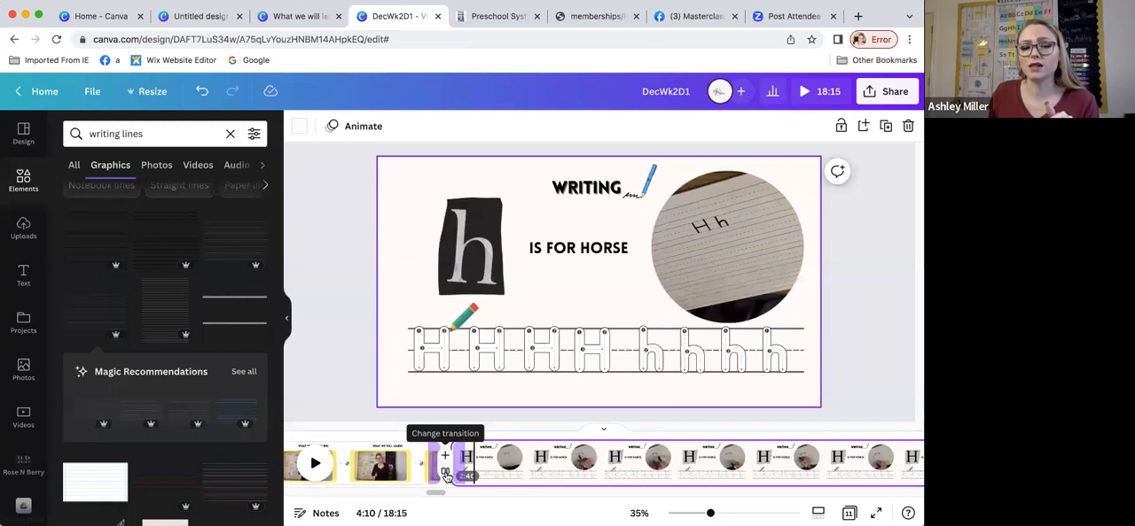
left_click(445, 476)
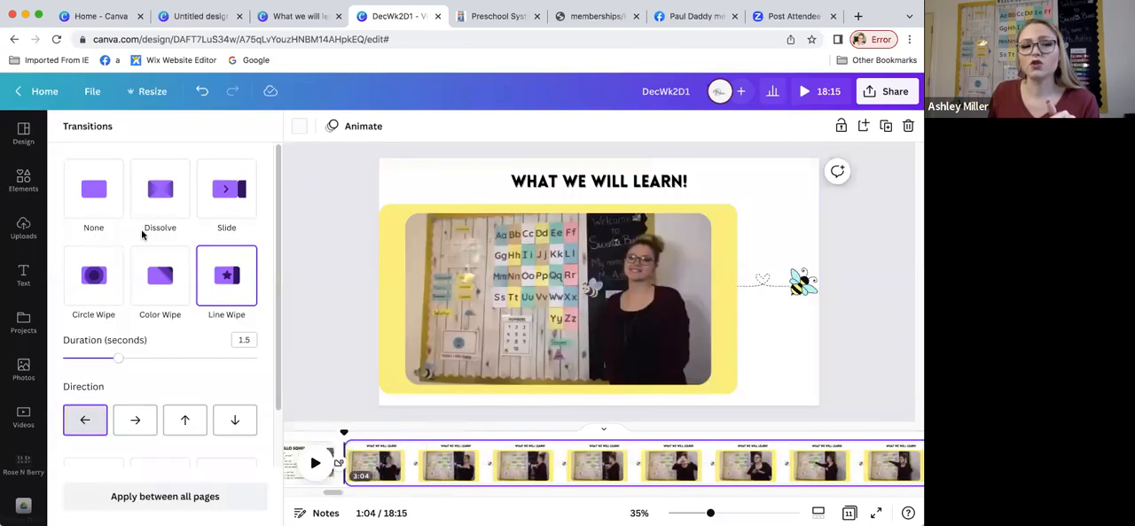
left_click(156, 194)
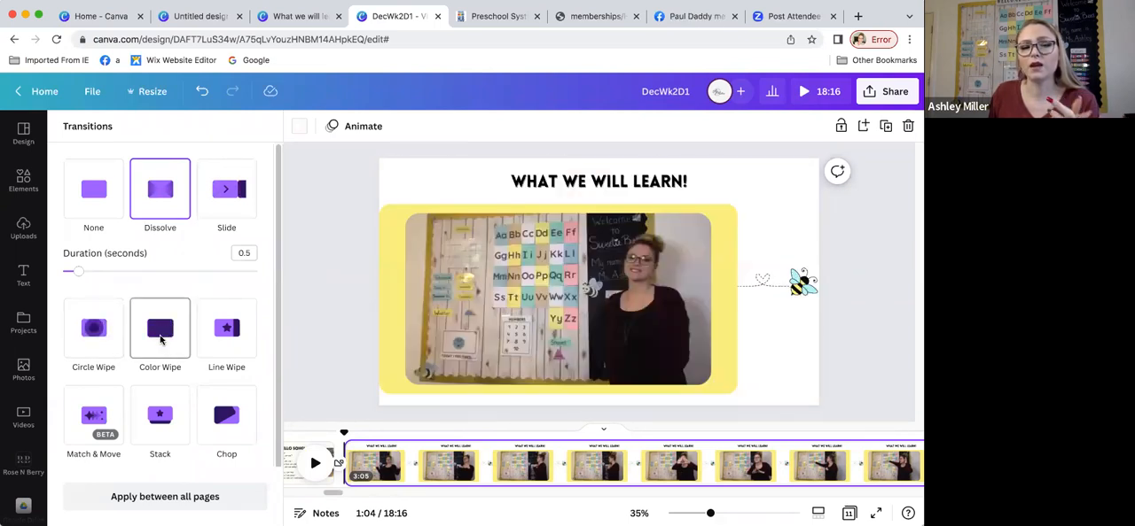
left_click(160, 340)
Step: Set the Color Wipe's first color to the palette's yellow and its second to the darker aqua
scroll(162, 342, "down", 2)
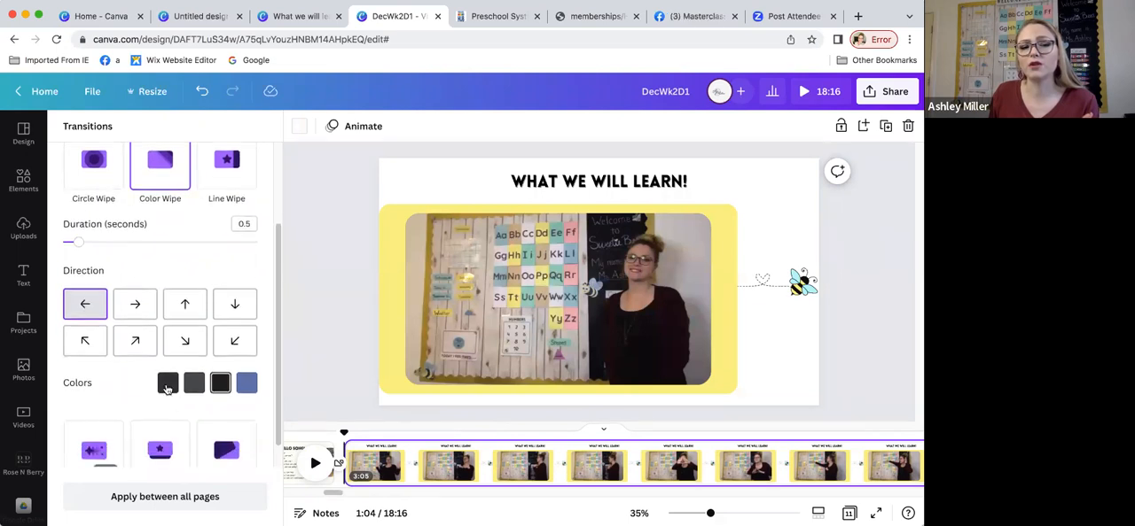
left_click(168, 382)
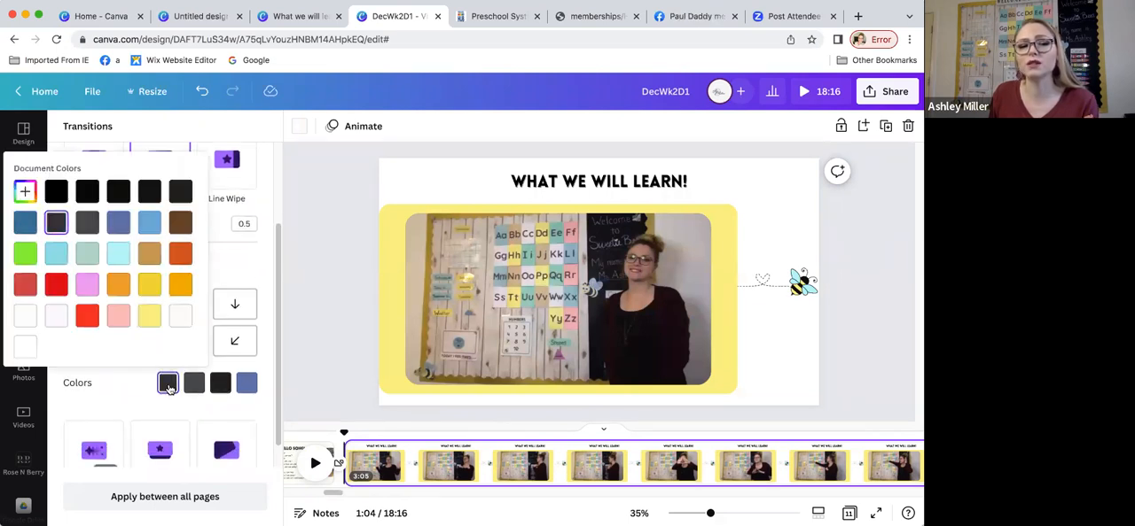
scroll(126, 310, "down", 3)
left_click(24, 218)
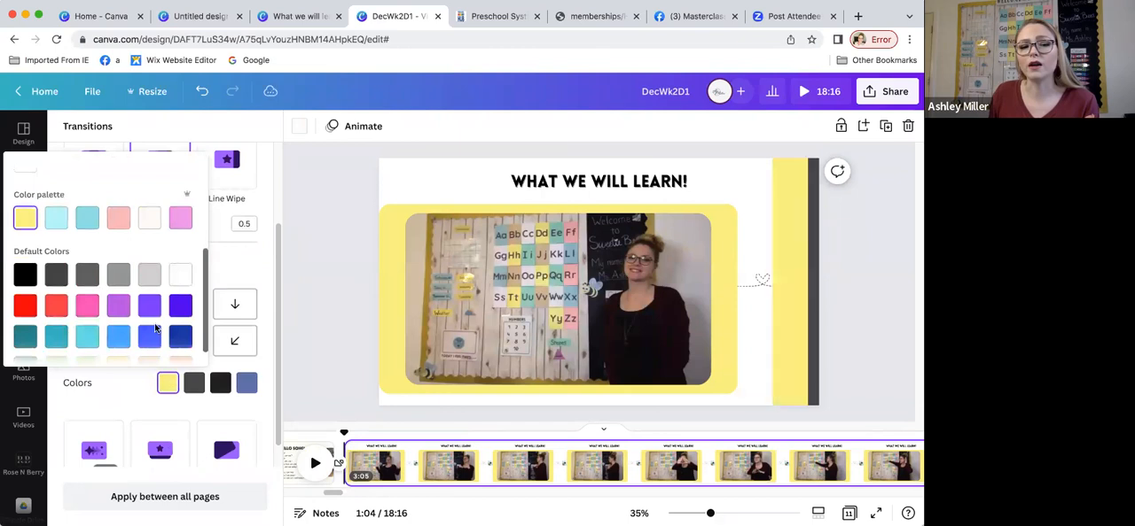
scroll(90, 231, "up", 3)
scroll(111, 320, "down", 3)
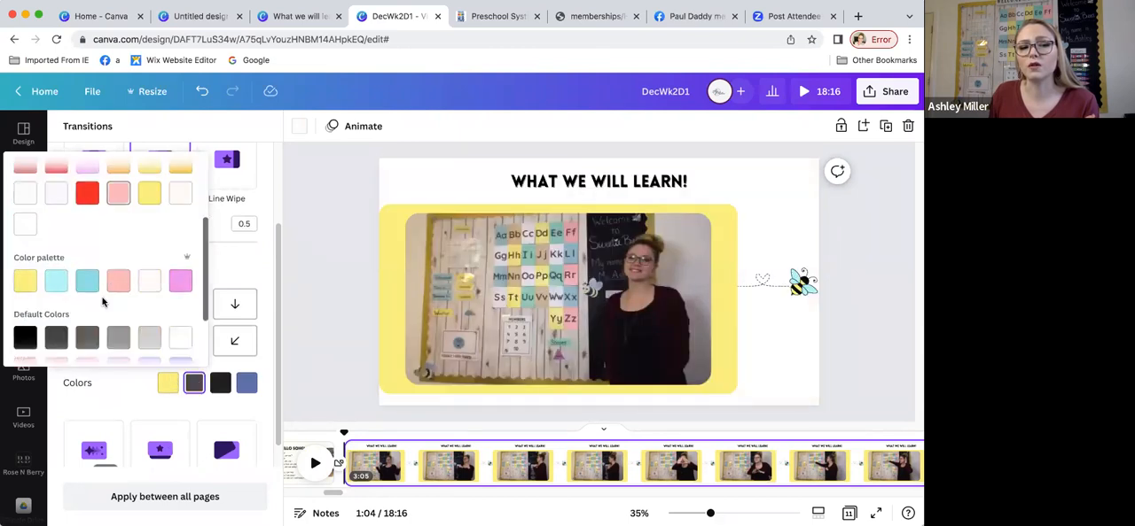
left_click(87, 282)
Step: Set the Color Wipe's third color to pink and its fourth to the palette's violet, then close the color picker
left_click(220, 384)
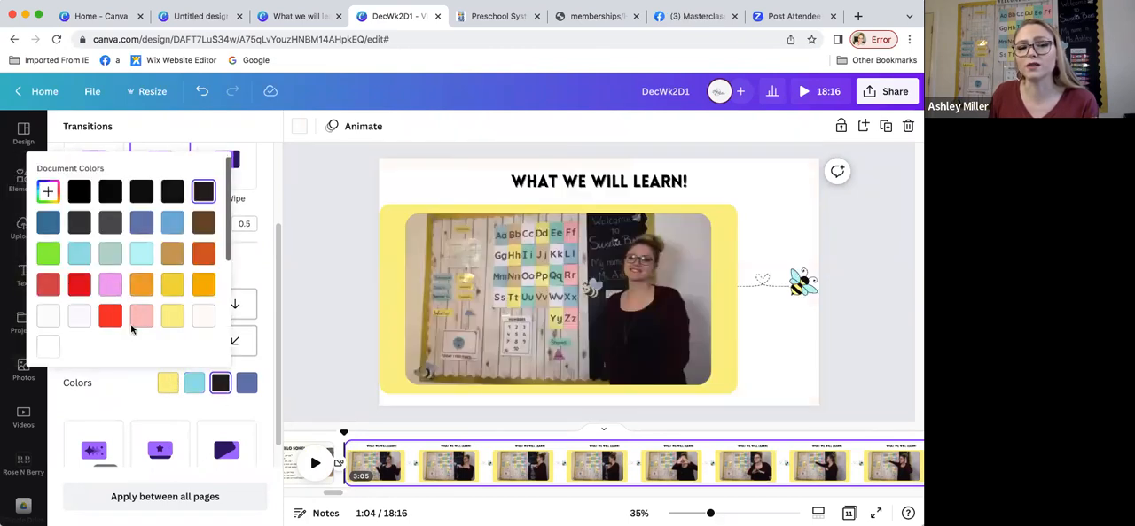
scroll(128, 266, "down", 3)
left_click(137, 206)
left_click(246, 383)
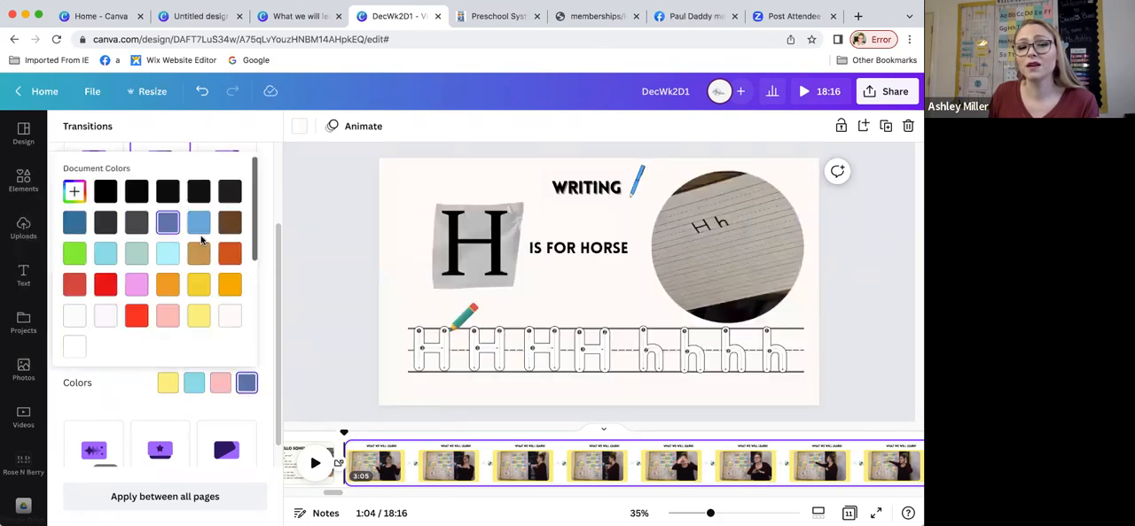
scroll(195, 329, "down", 2)
left_click(230, 279)
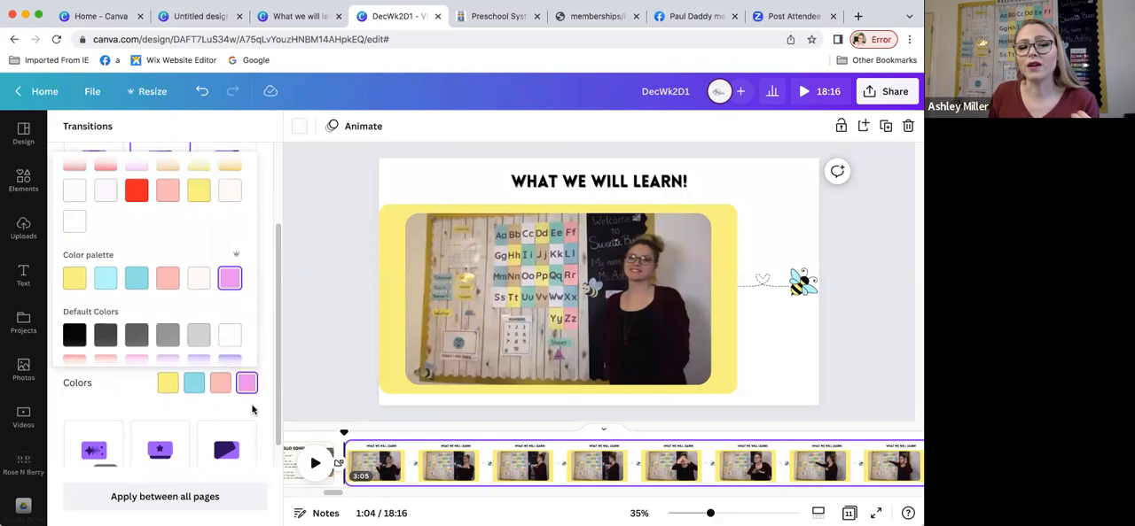
left_click(254, 410)
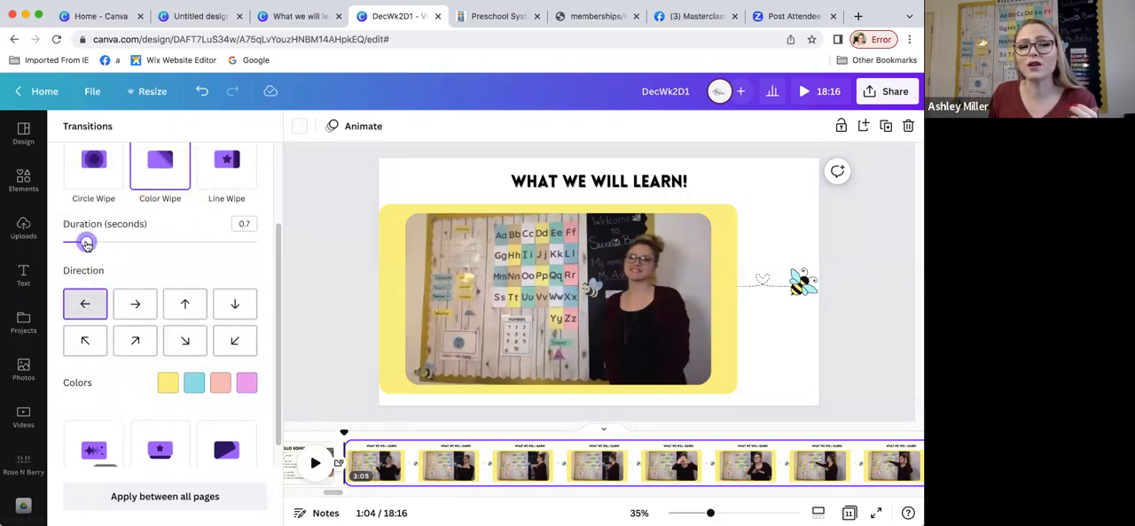
Step: Set the Color Wipe transition's duration to 2 seconds
left_click_drag(100, 246, 138, 249)
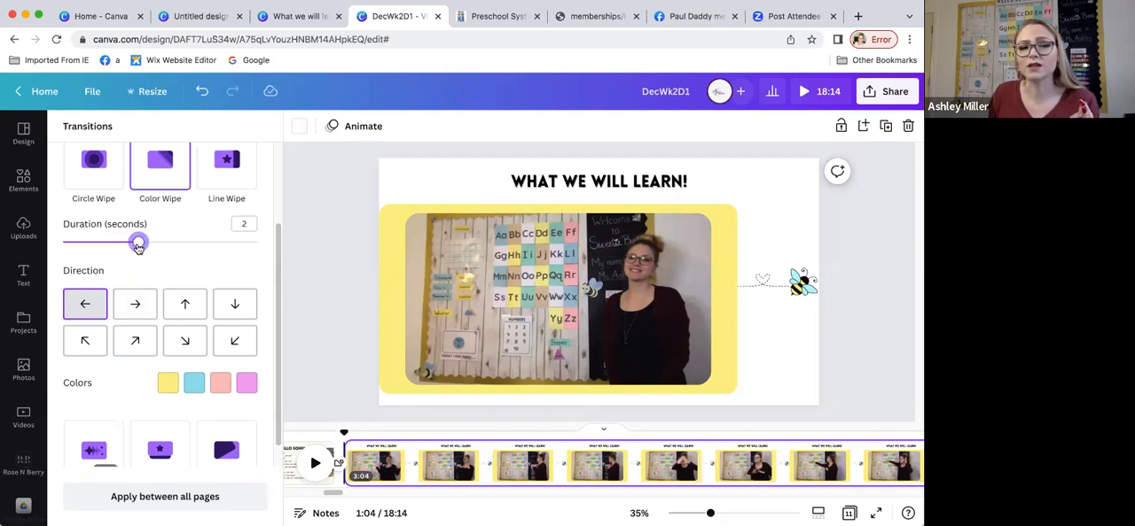
left_click(170, 184)
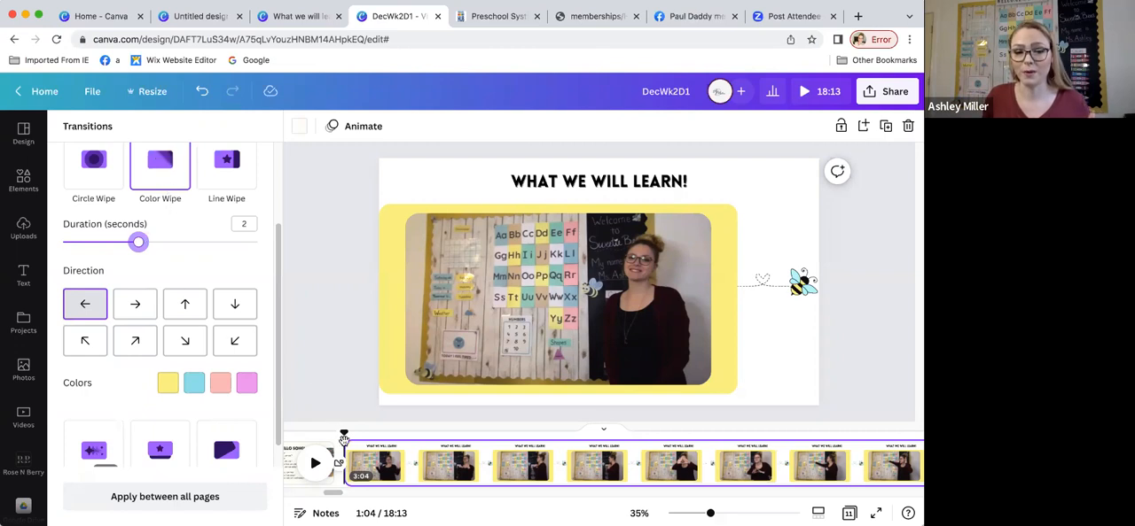
Step: Go to the "Meet My Friend!" page and play its opening section in the timeline, pausing at 7:04
left_click_drag(337, 501, 530, 507)
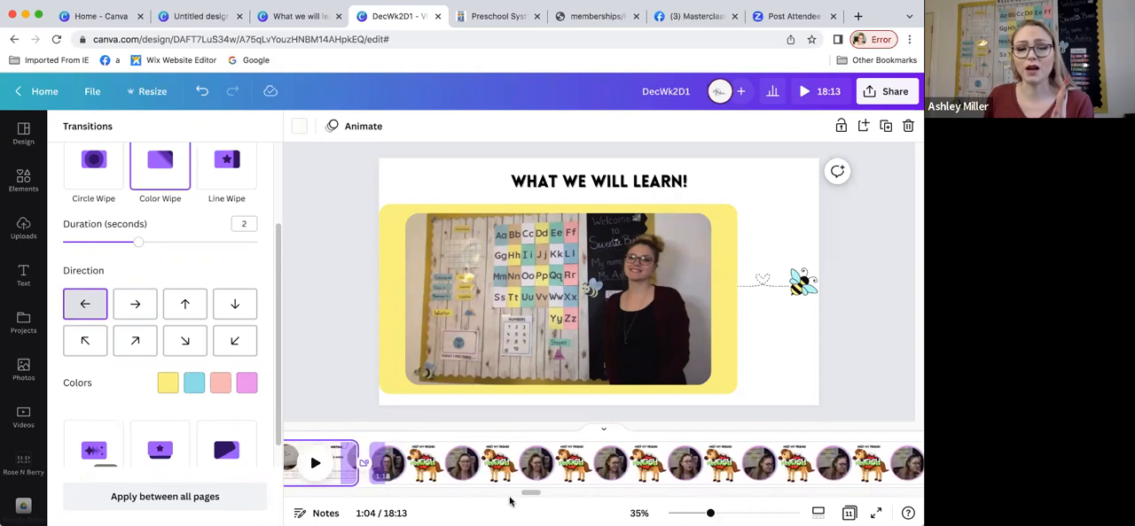
left_click(419, 475)
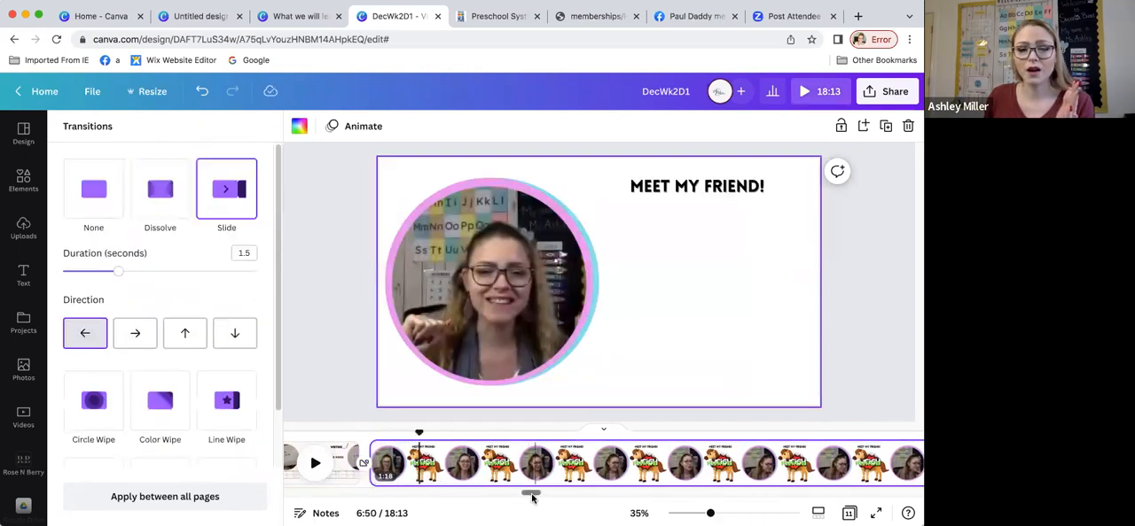
left_click_drag(532, 498, 538, 496)
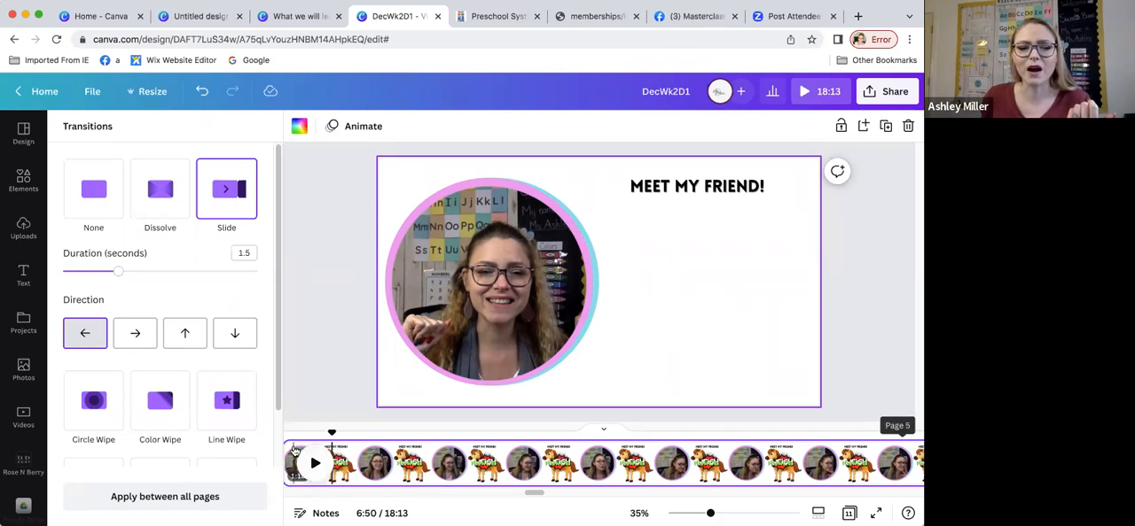
left_click(315, 463)
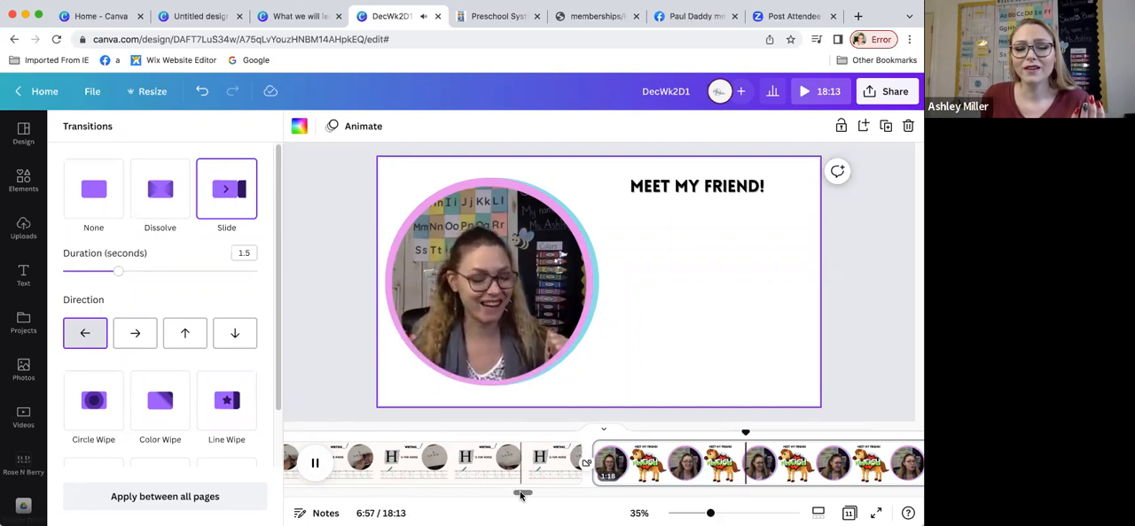
left_click_drag(521, 496, 535, 498)
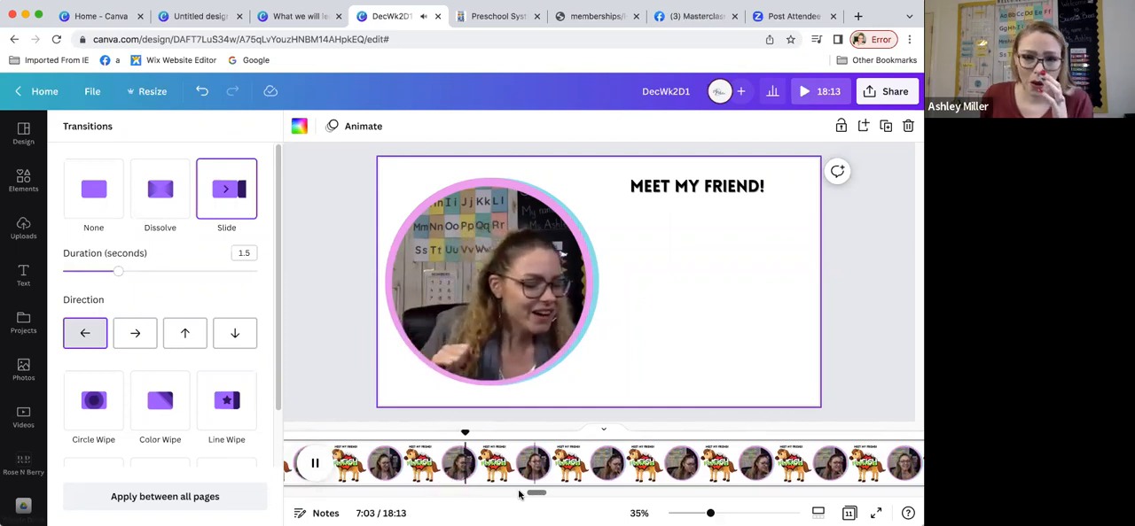
left_click(312, 463)
left_click_drag(538, 495, 543, 496)
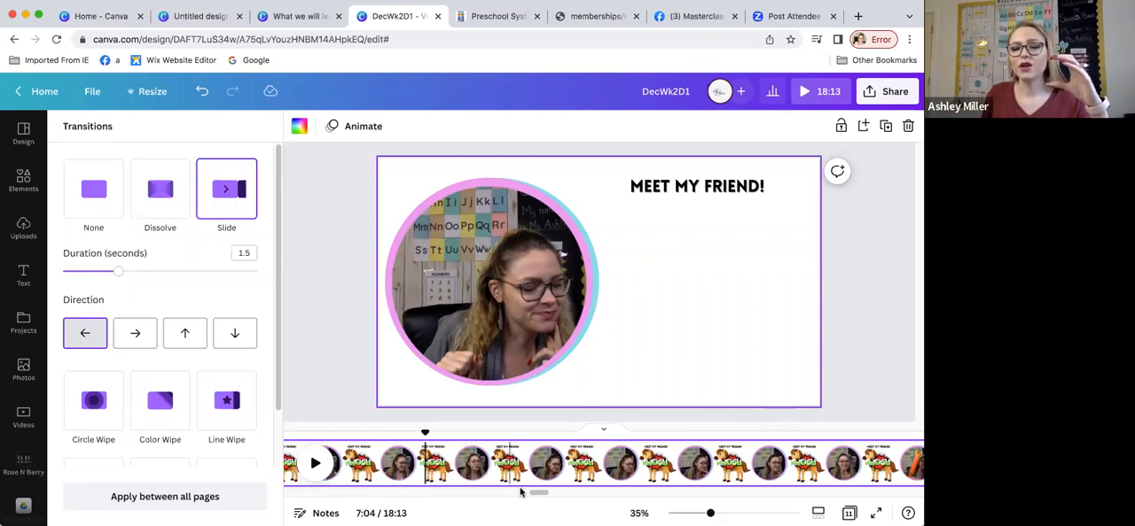
Step: Play the "Meet My Friend!" page on through the NEIGH graphic and pause at 7:27
left_click(315, 463)
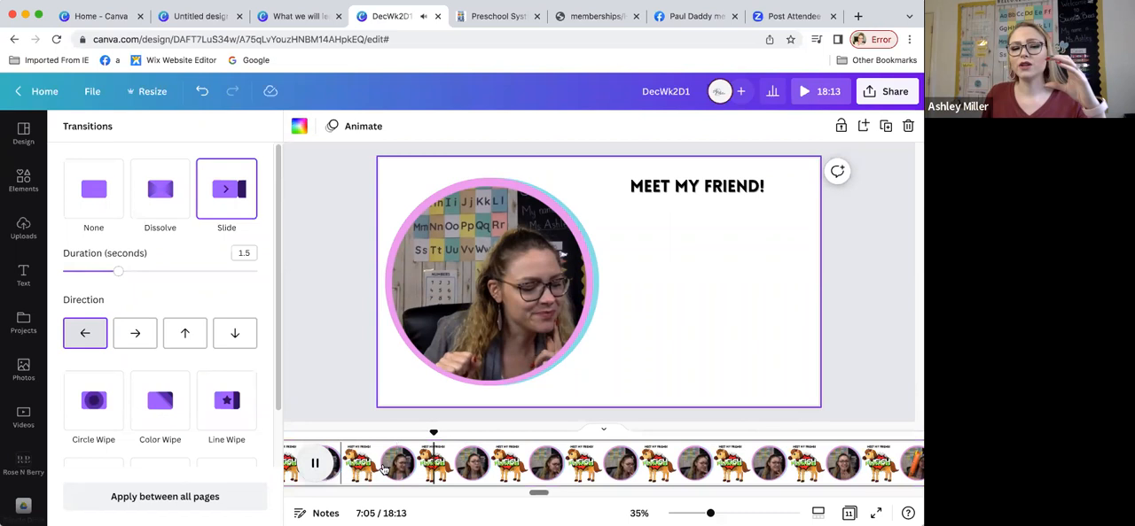
left_click(520, 465)
left_click(315, 462)
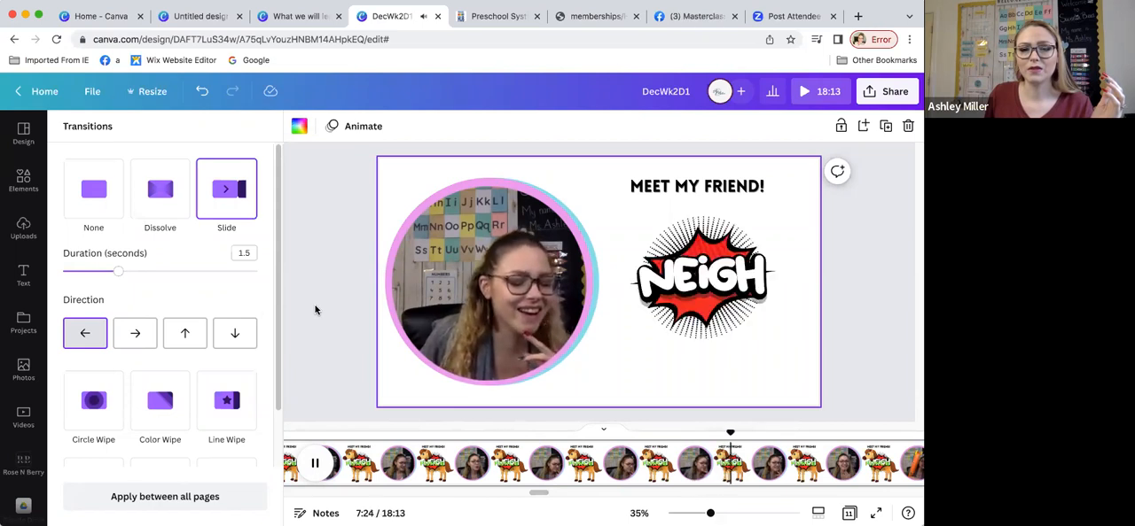
left_click(316, 464)
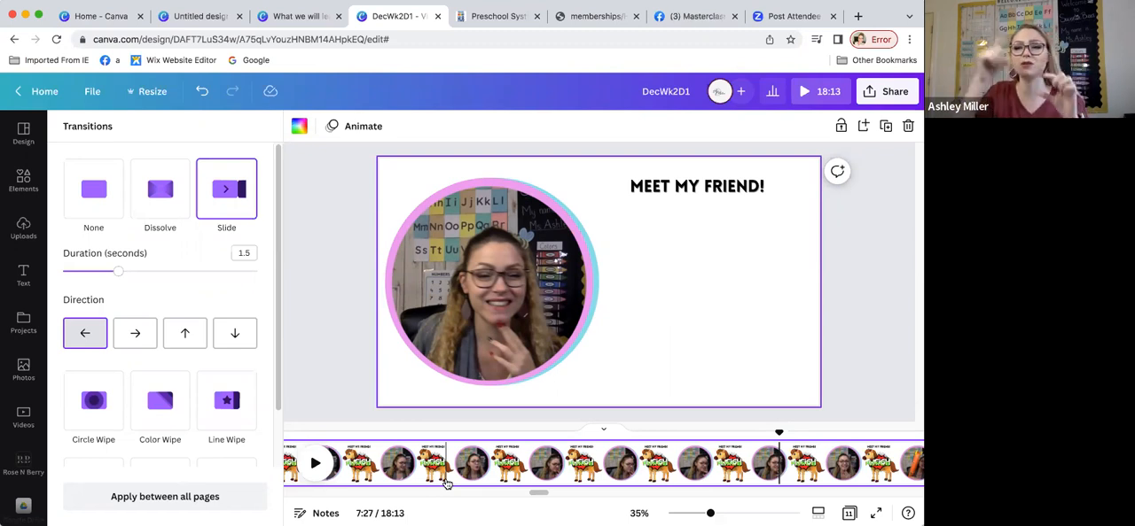
Step: Return to about 7:06 on the "Meet My Friend!" page and replay the animated letter H, pausing at 7:09
left_click(452, 479)
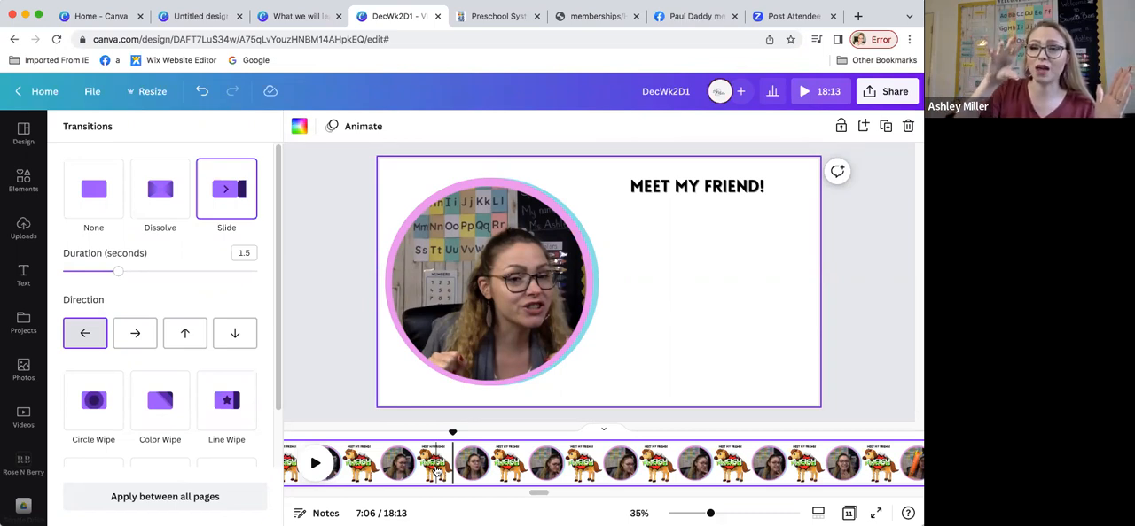
left_click(434, 468)
left_click(315, 464)
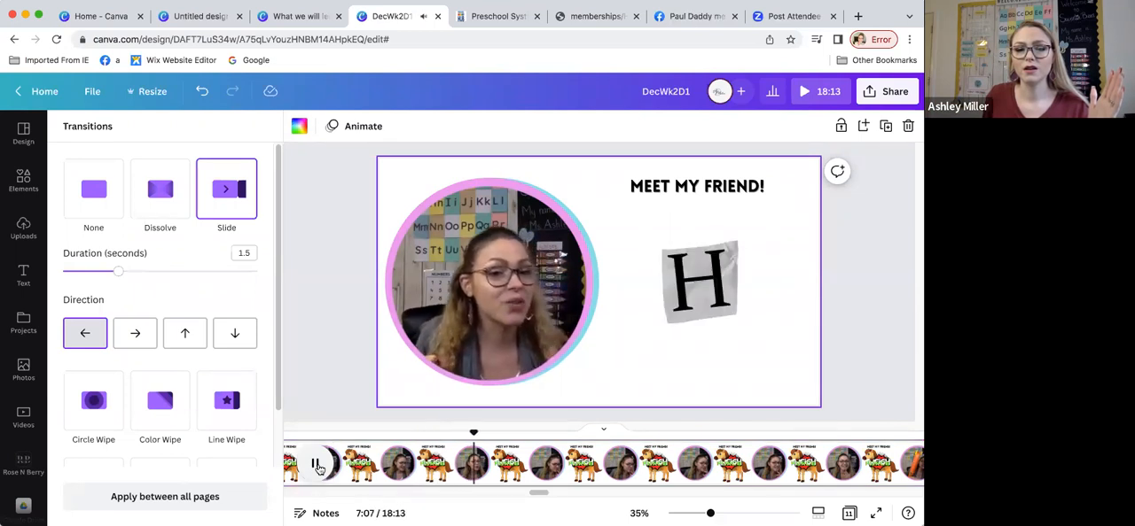
left_click(317, 464)
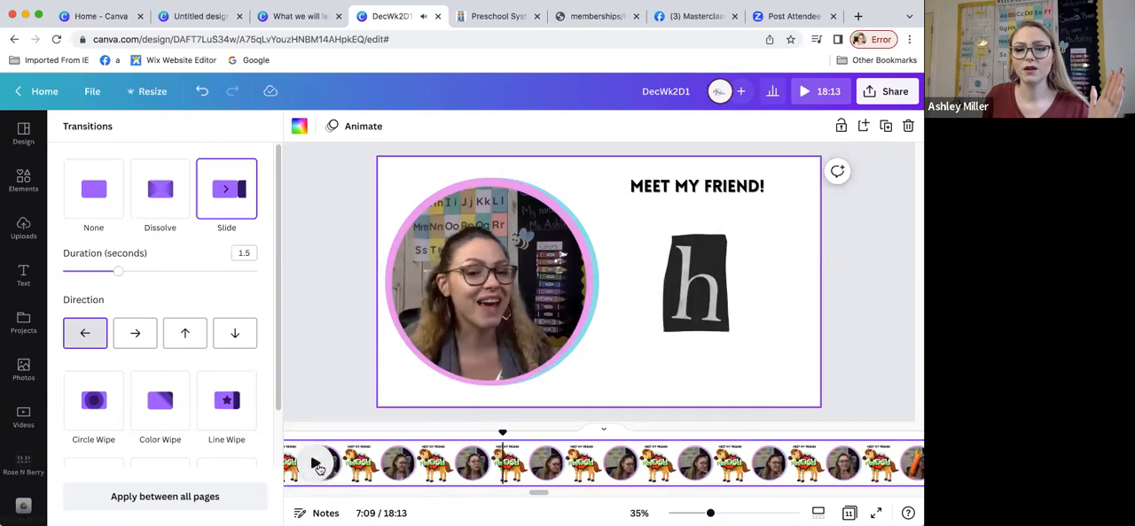
Step: Select the "FORCE" text over the horse, hide the element search results, and try to bring up the text's context options
left_click(713, 329)
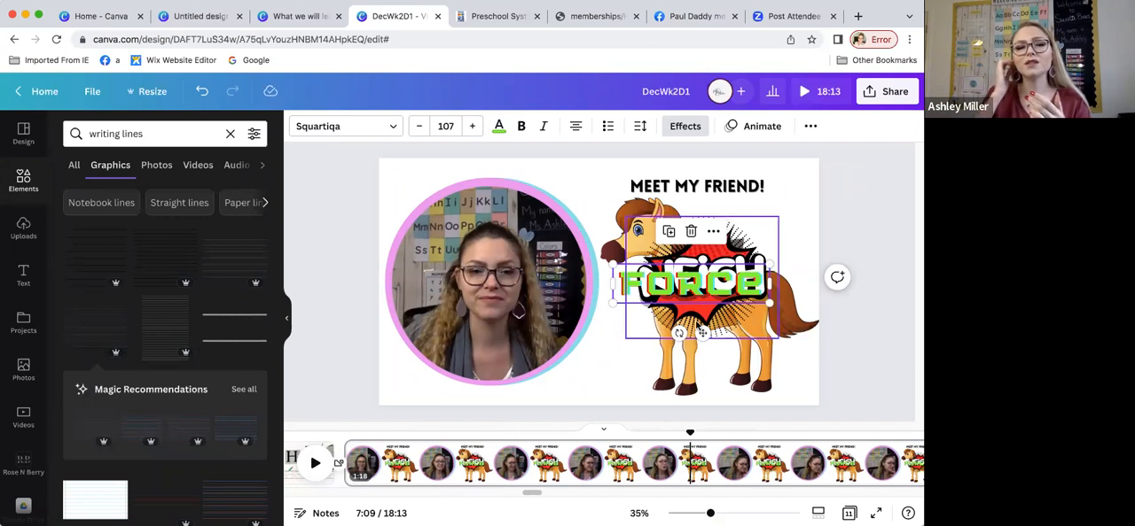
left_click(285, 324)
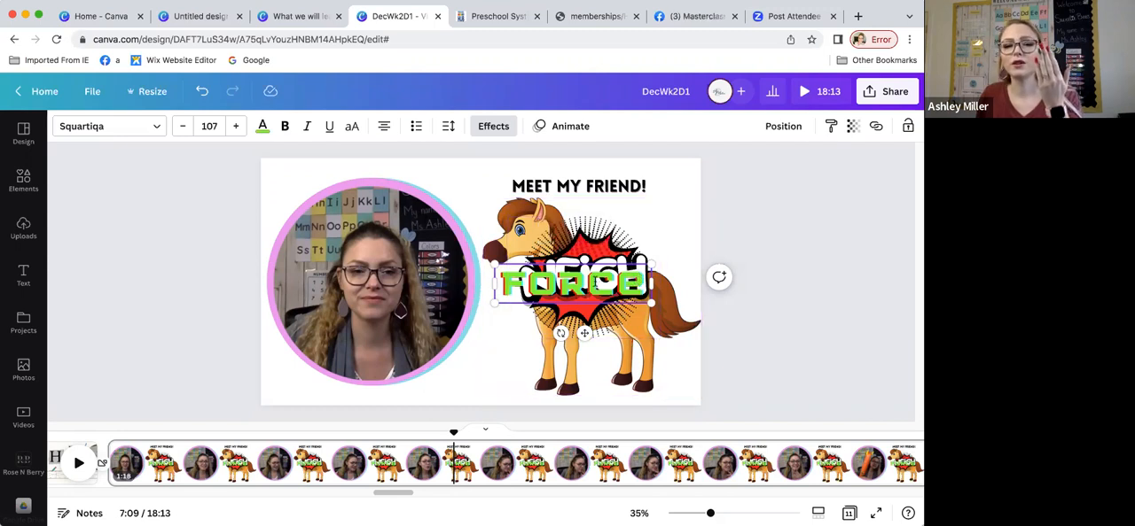
right_click(603, 270)
left_click(584, 288)
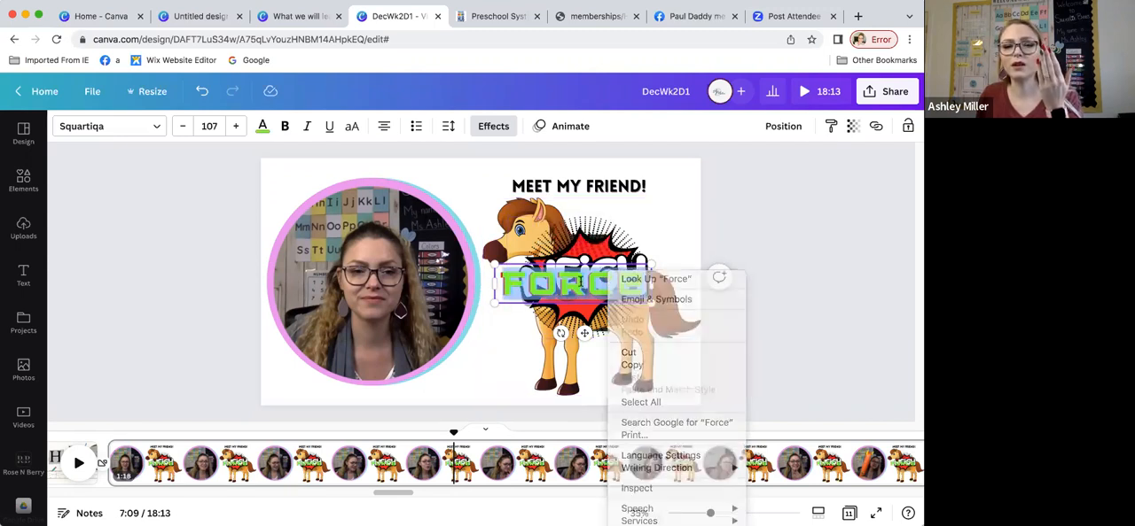
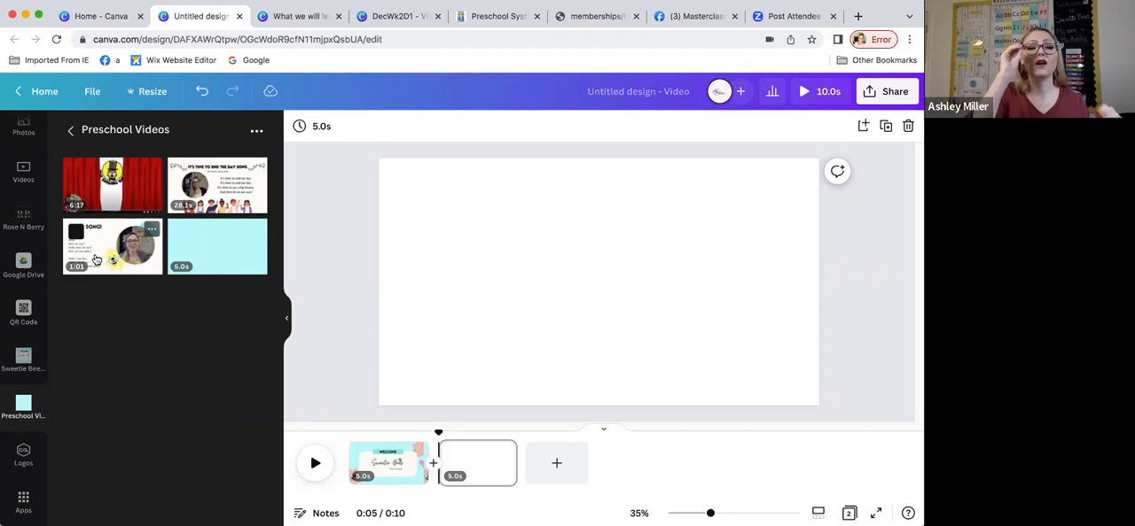
Step: Open the Record Yourself studio from the video library to view its camera setup, and exit without recording
scroll(23, 248, "up", 1)
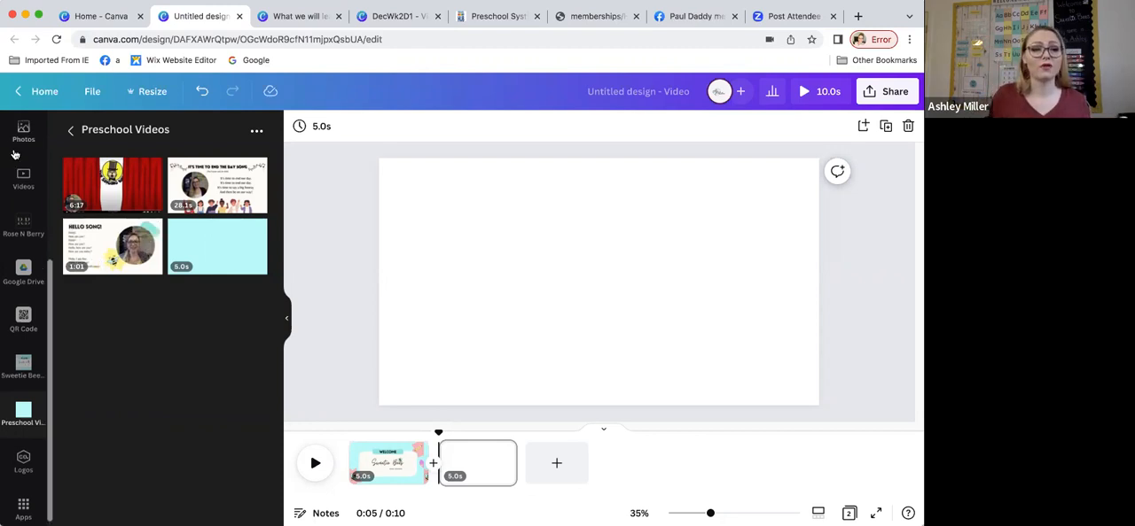
left_click(23, 198)
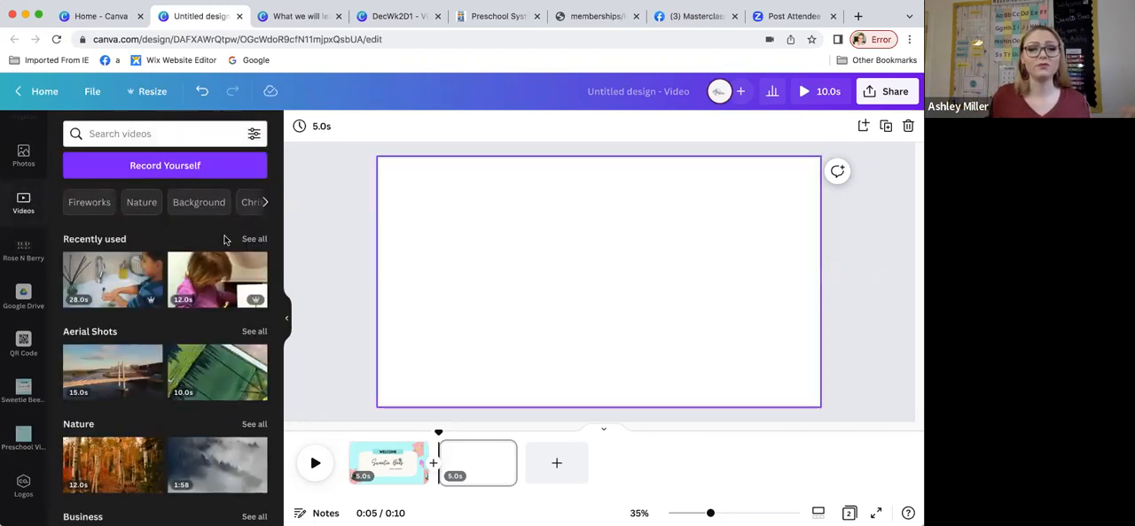
left_click(143, 170)
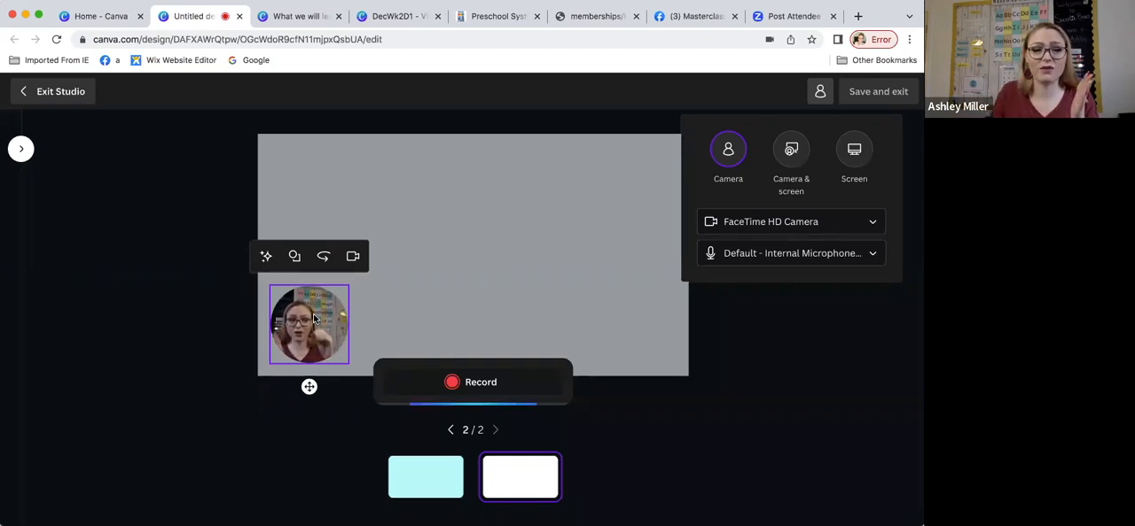
left_click(60, 91)
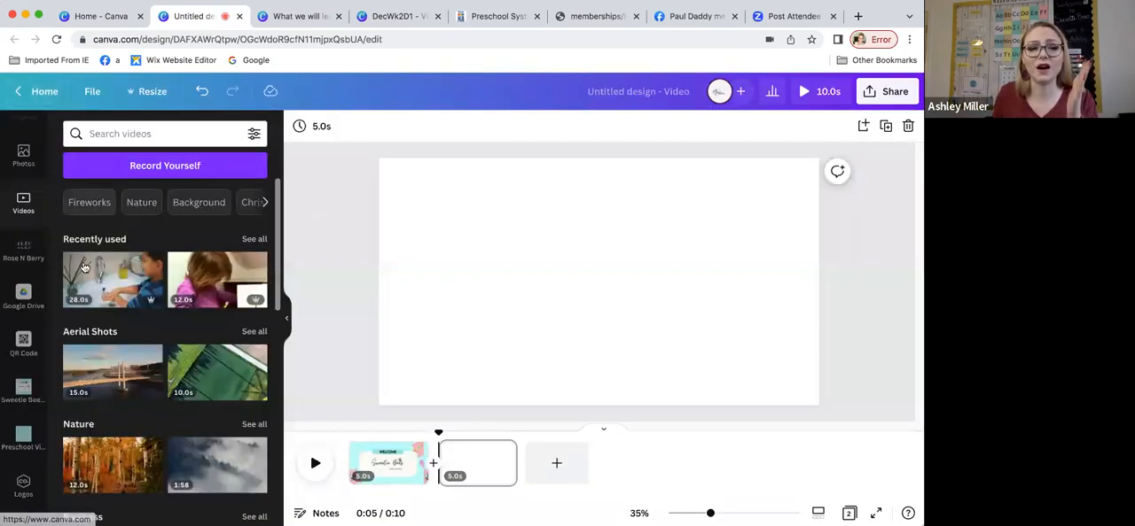
Step: Open the design's download settings and check the page selection for the MP4 video, keeping all pages included
left_click(873, 92)
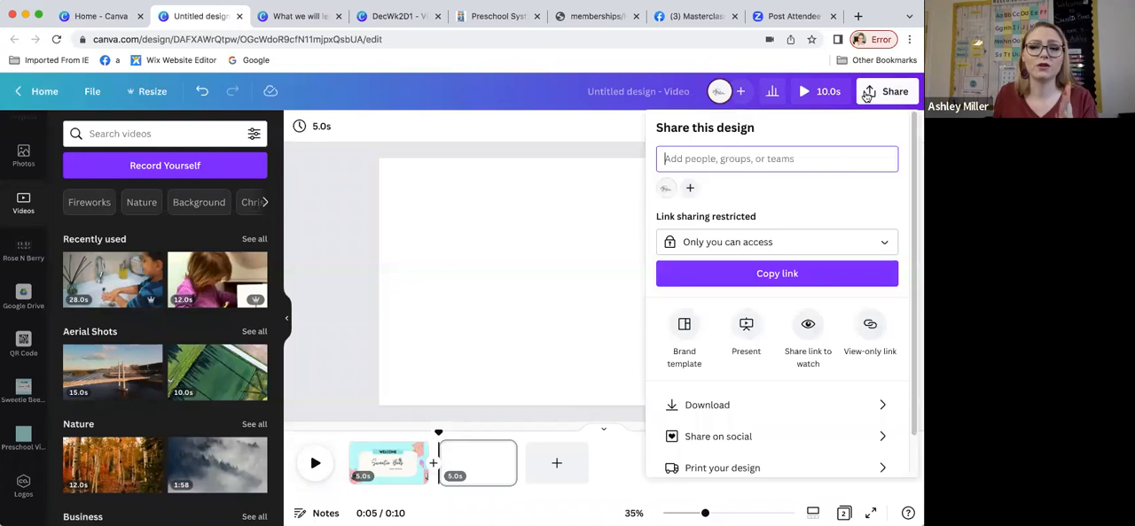
scroll(753, 226, "down", 2)
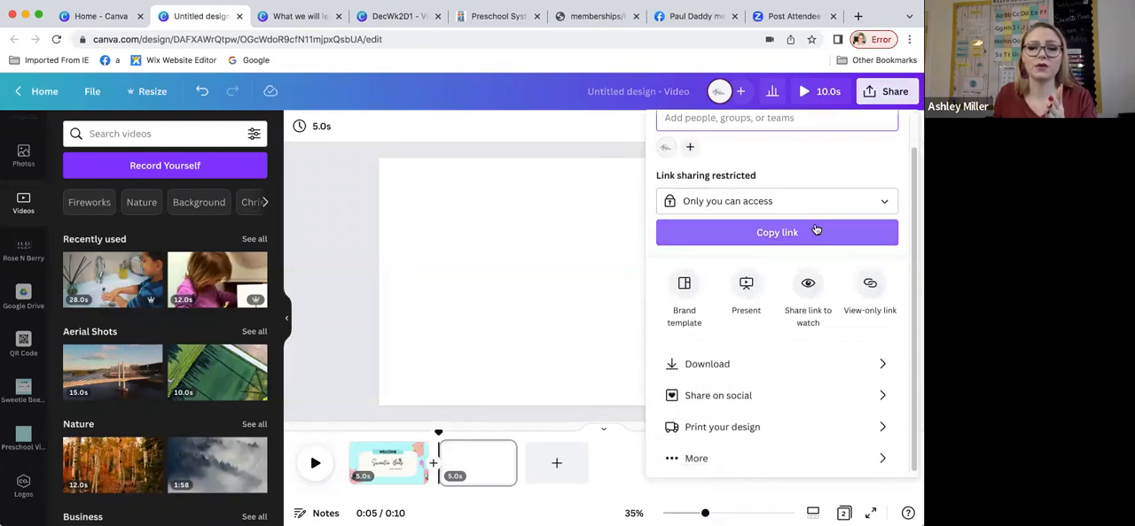
left_click(750, 362)
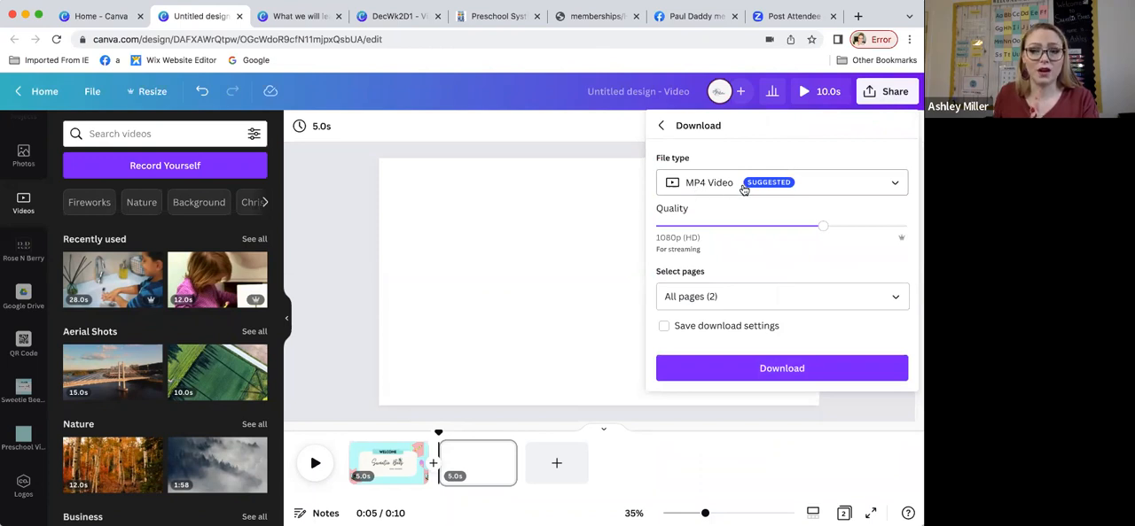
left_click(768, 298)
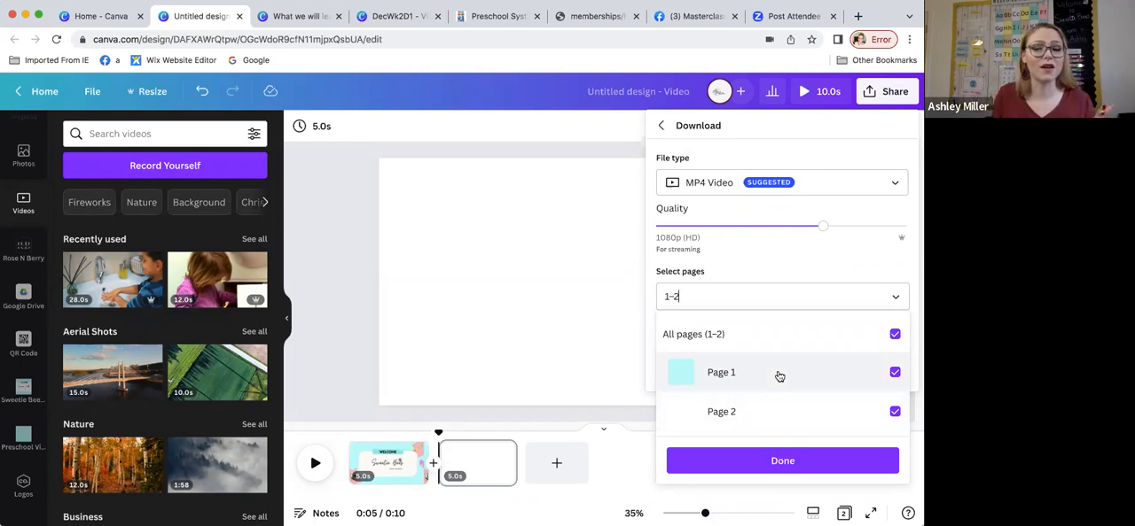
left_click(788, 462)
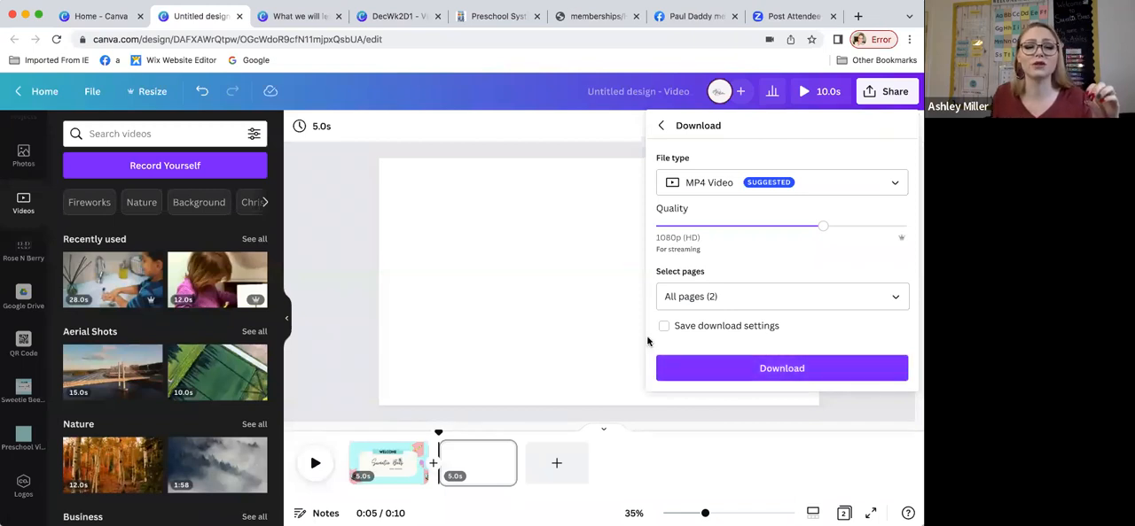
Step: Add the 19.2-second clip of the gingerbread house activity from the uploaded videos to the blank second page
scroll(31, 222, "up", 4)
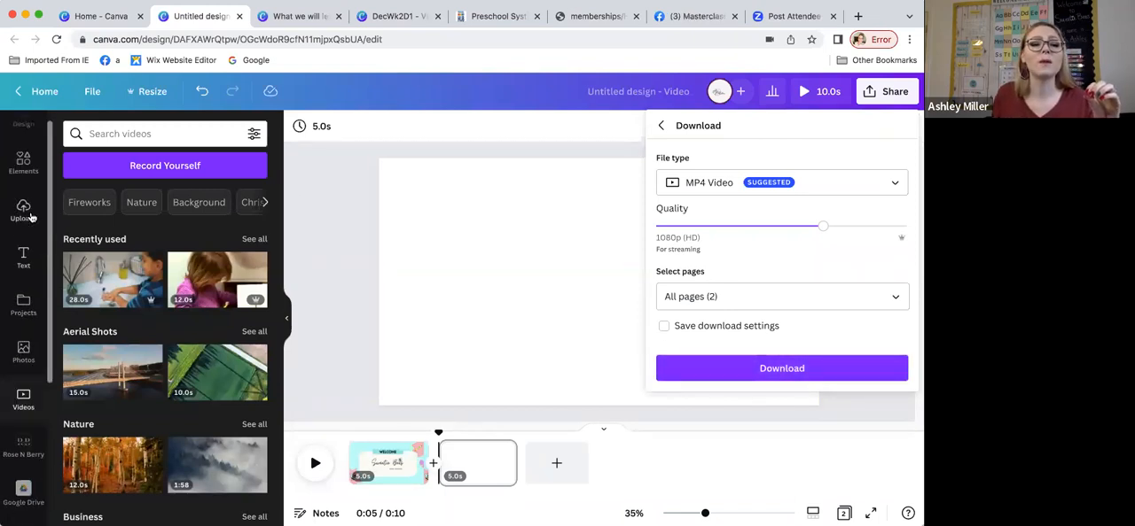
left_click(23, 217)
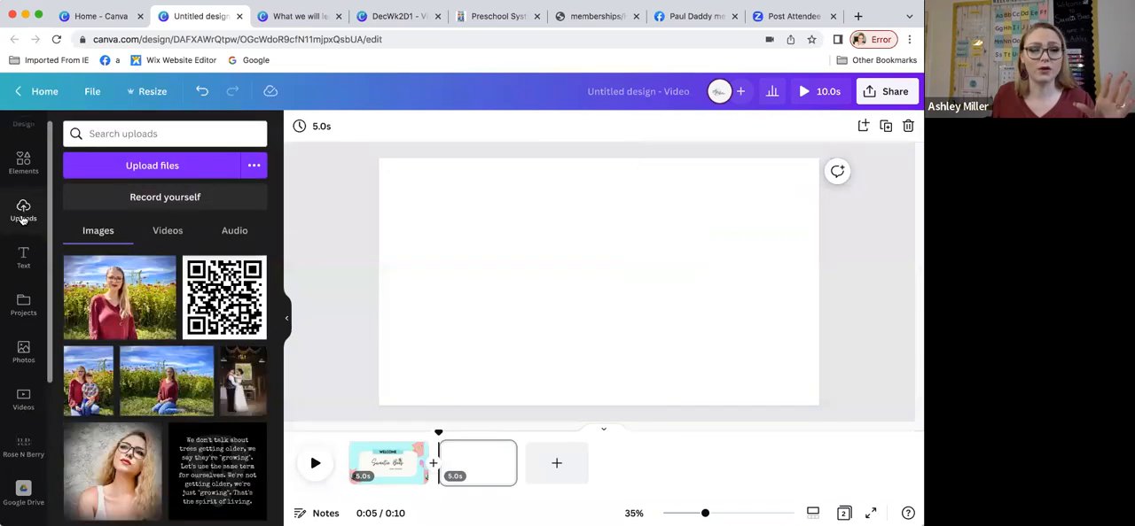
left_click(154, 235)
scroll(164, 283, "down", 5)
scroll(164, 301, "up", 5)
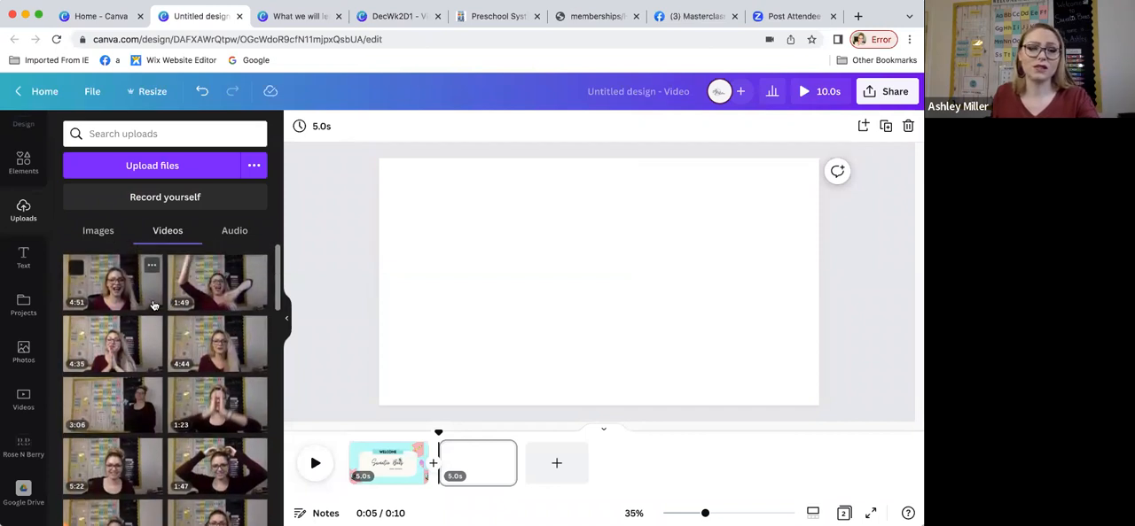
scroll(153, 304, "down", 1)
scroll(154, 304, "down", 1)
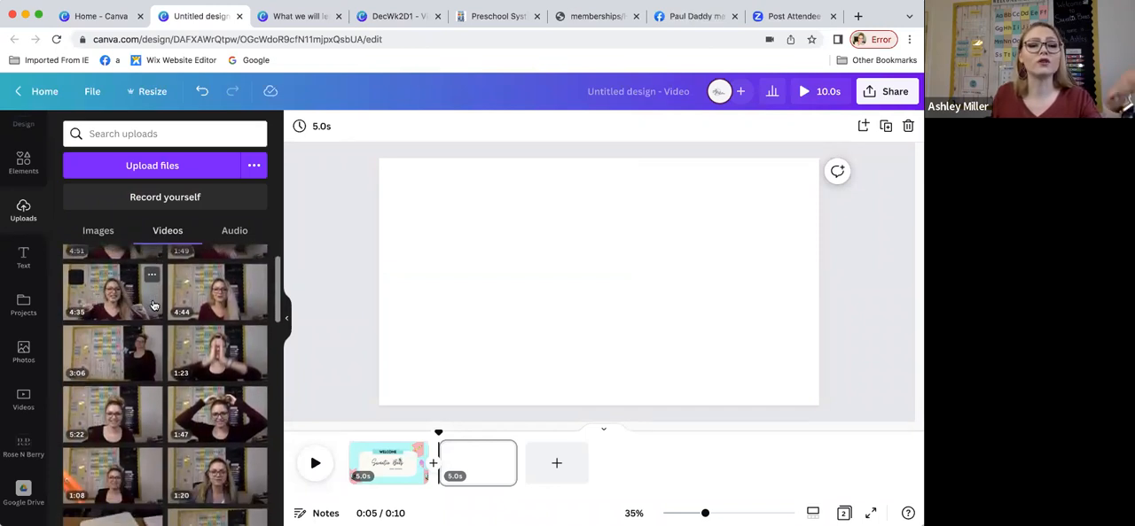
scroll(153, 305, "down", 1)
scroll(153, 305, "down", 1)
scroll(154, 305, "down", 1)
scroll(153, 305, "down", 5)
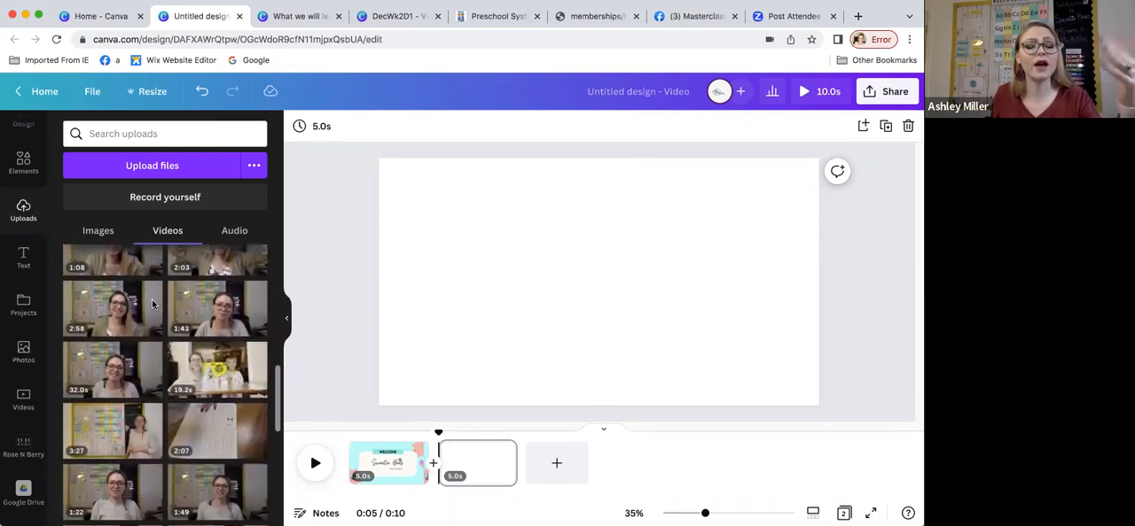
scroll(152, 305, "down", 1)
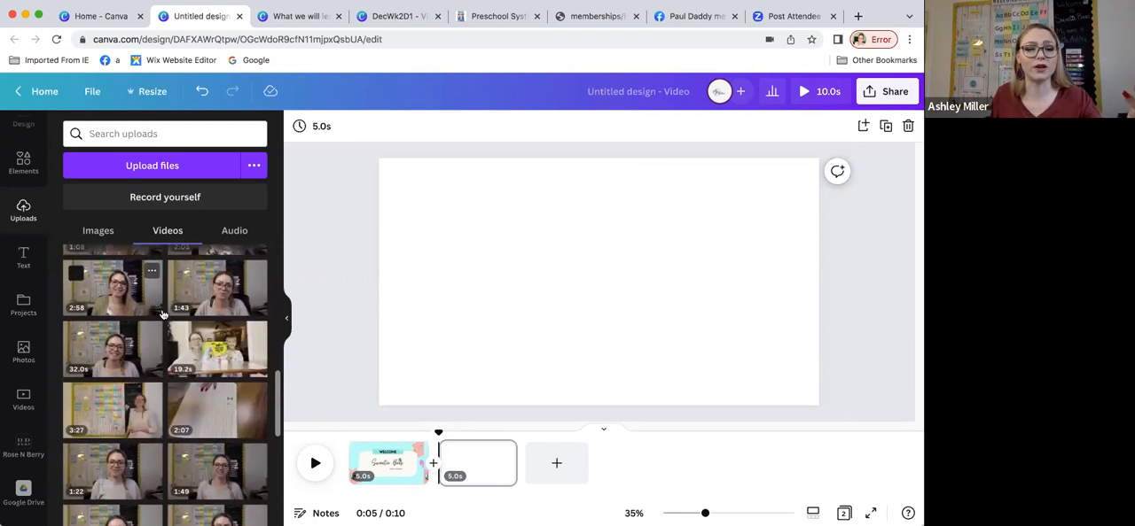
left_click(210, 355)
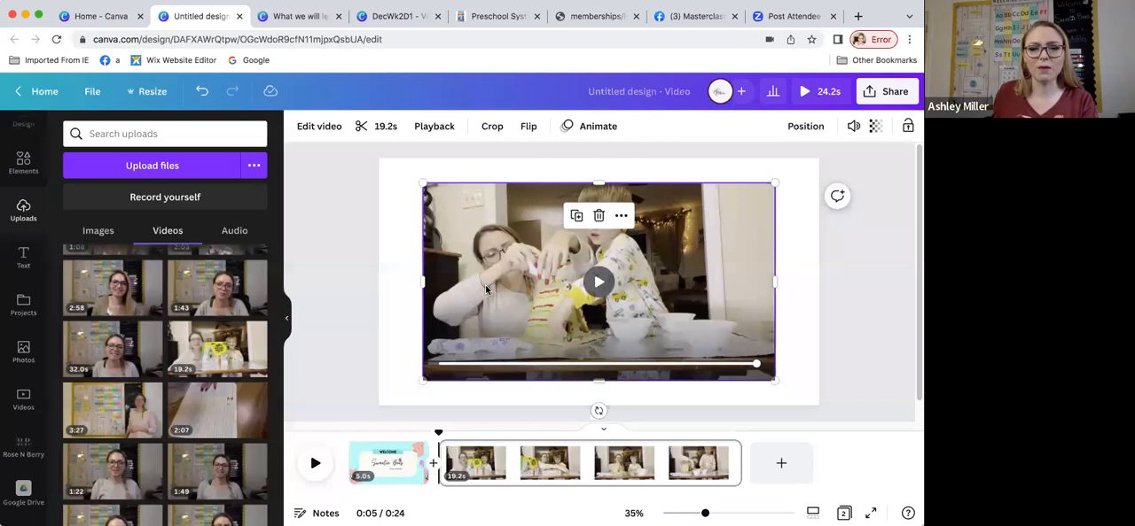
Step: Shrink the gingerbread activity clip to about half the page width and place it on the page's left side
left_click_drag(423, 183, 378, 157)
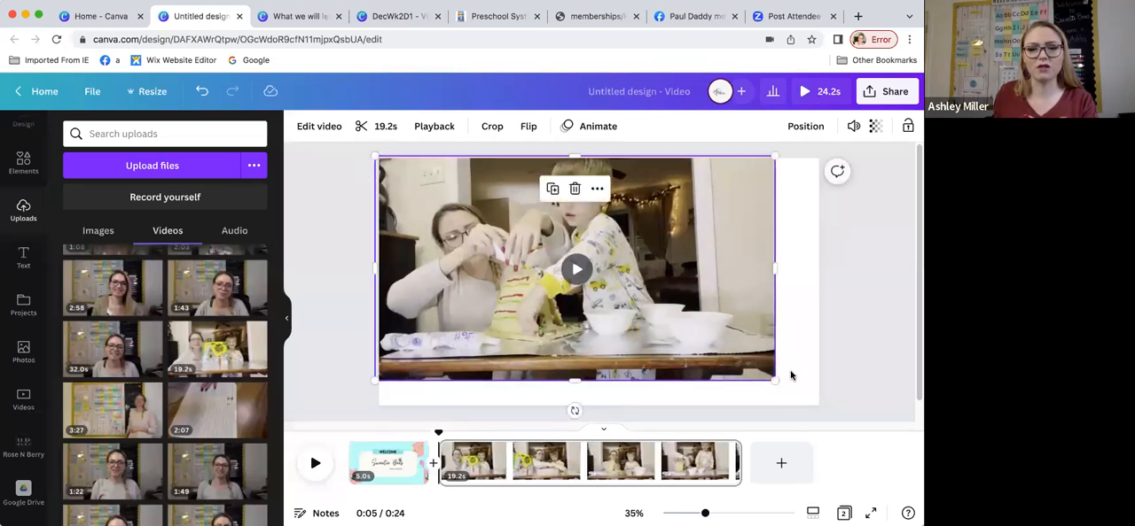
left_click_drag(776, 383, 612, 282)
left_click_drag(561, 244, 589, 313)
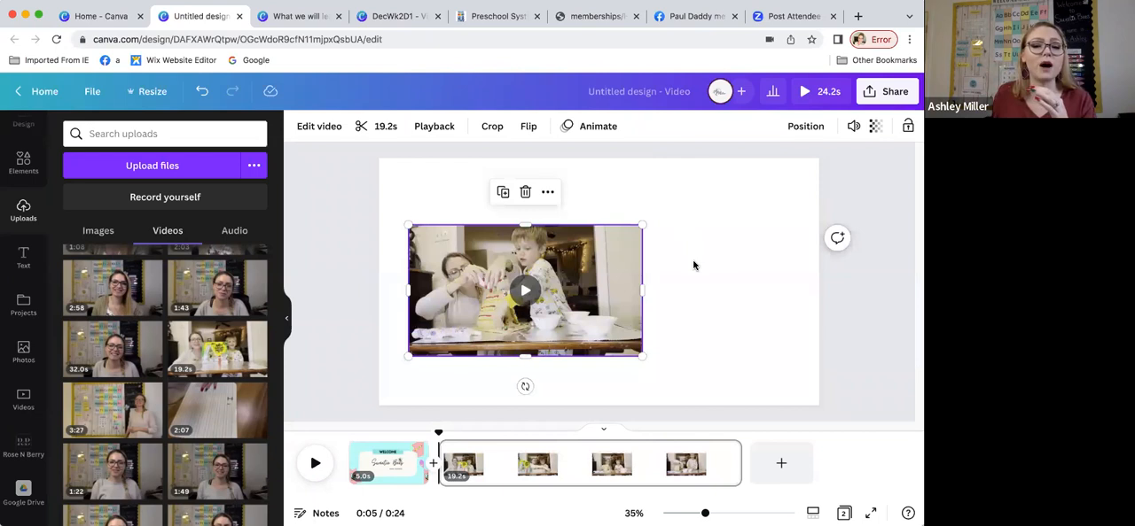
Step: Search the elements for "gingerbread house" and add the orange house graphic with the red door and candy trim
left_click(24, 163)
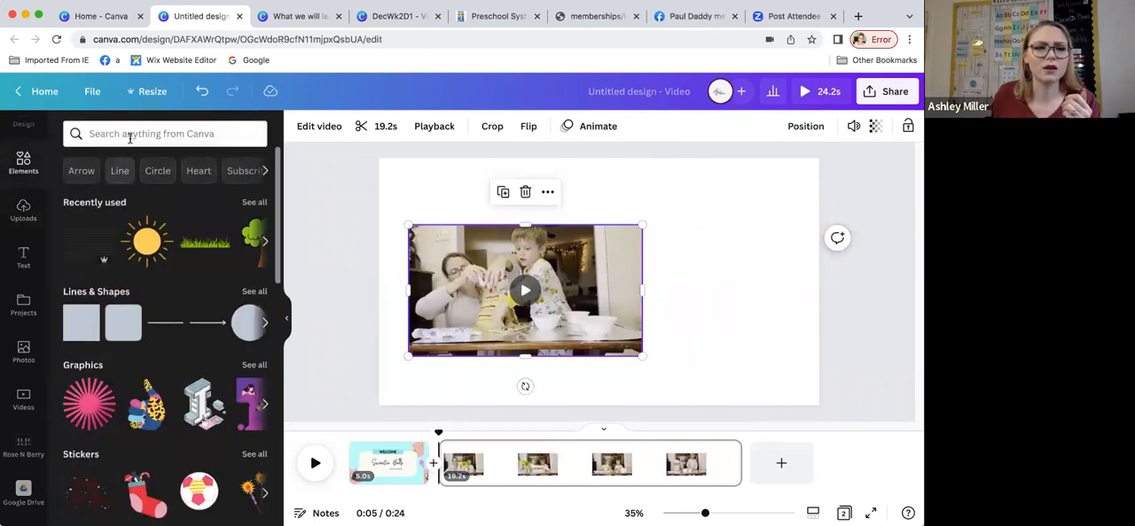
left_click(130, 134)
type("gingerbread house")
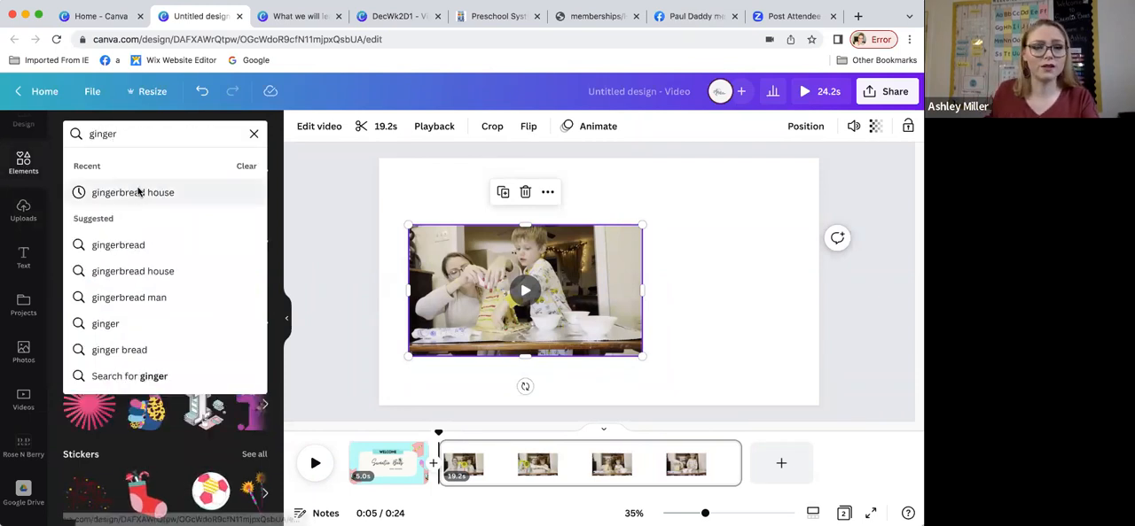
left_click(138, 191)
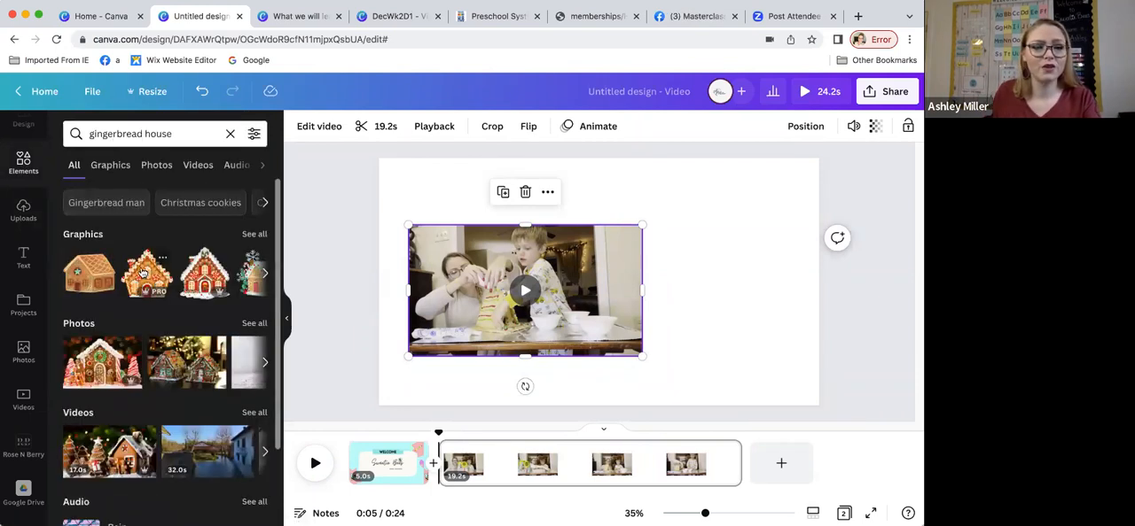
left_click(141, 272)
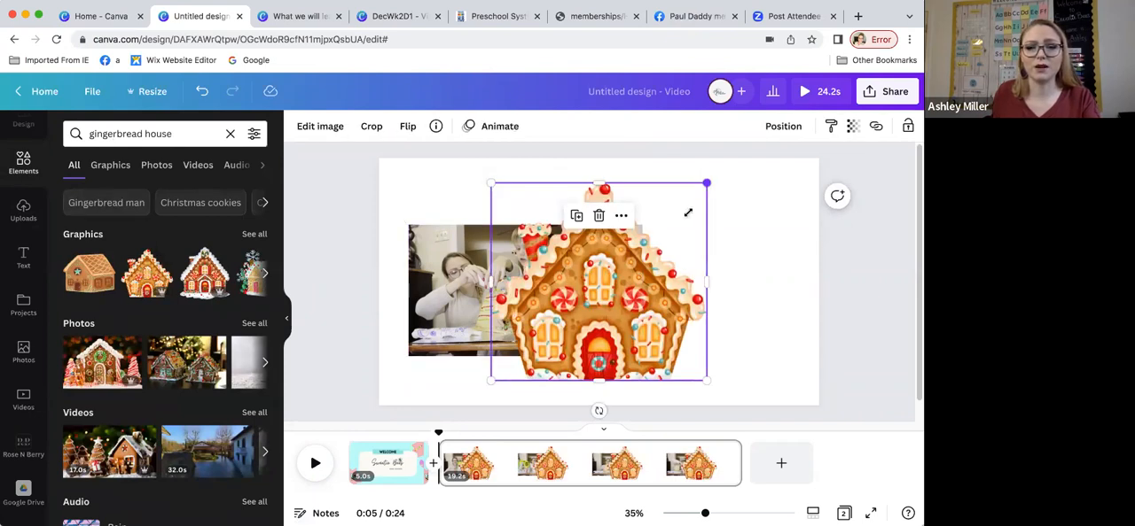
Step: Shrink the gingerbread house graphic and place it directly to the right of the video clip
left_click_drag(703, 183, 677, 210)
left_click_drag(614, 304, 748, 290)
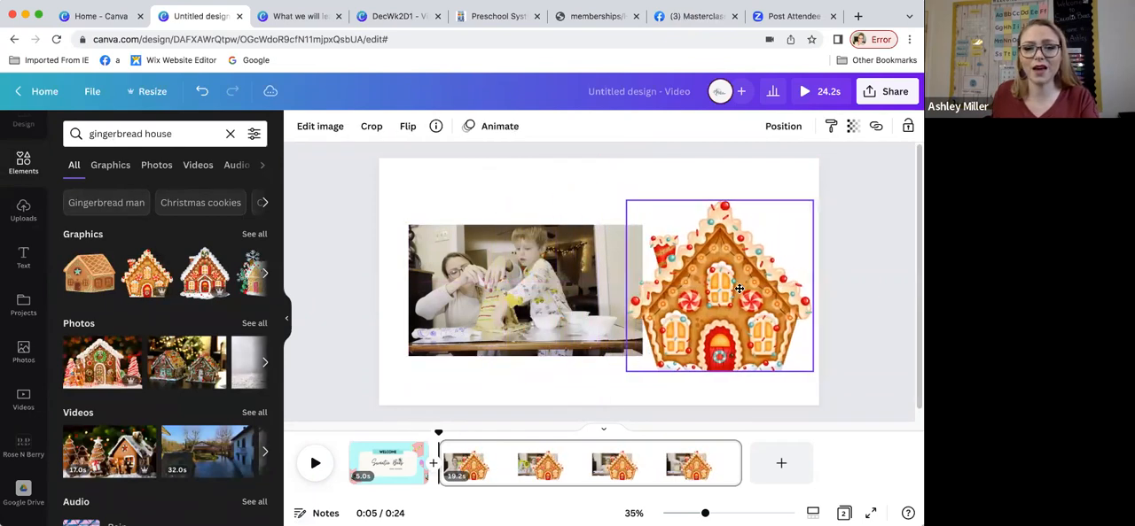
left_click_drag(789, 232, 788, 234)
left_click_drag(729, 308, 749, 295)
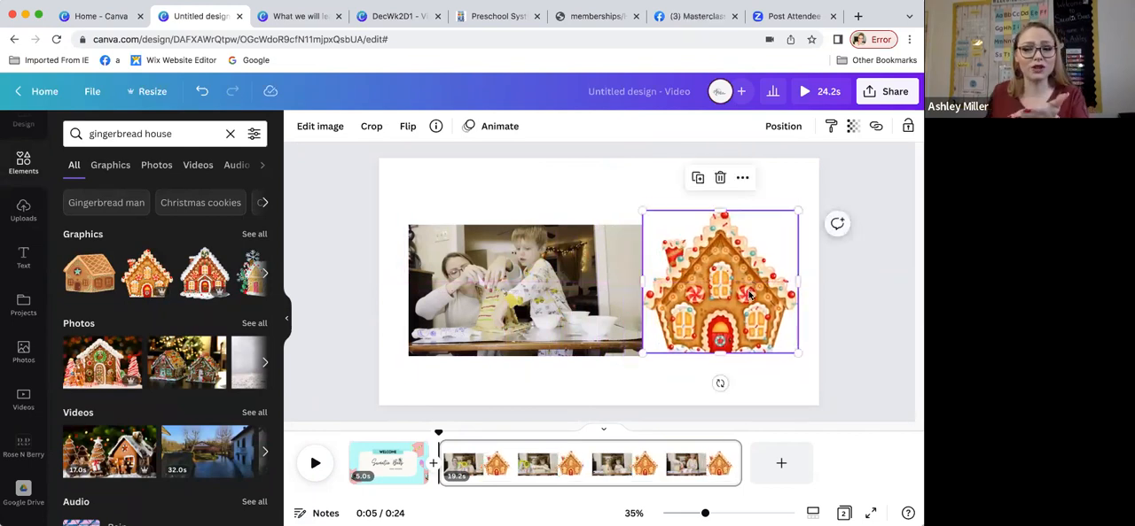
Step: Show the gingerbread house graphic's timing and trim it to start 5.2 s into the page and end at about 0:14
left_click(741, 180)
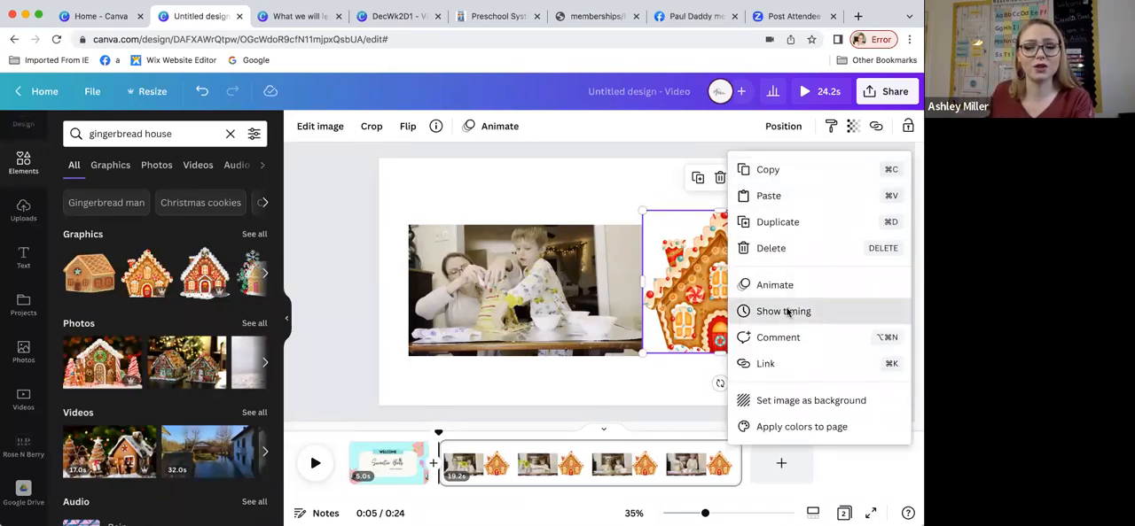
left_click(787, 312)
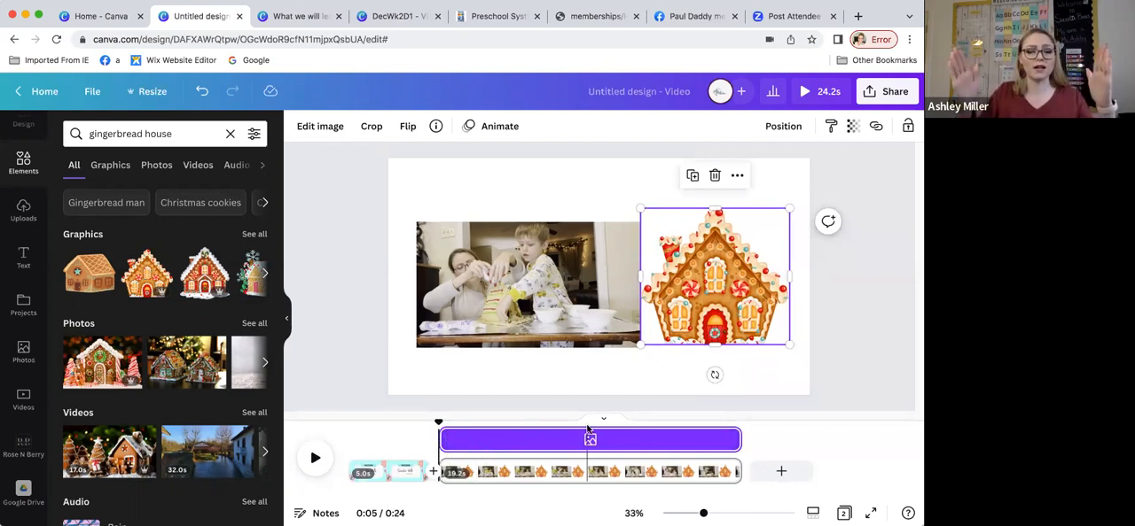
left_click_drag(445, 441, 521, 443)
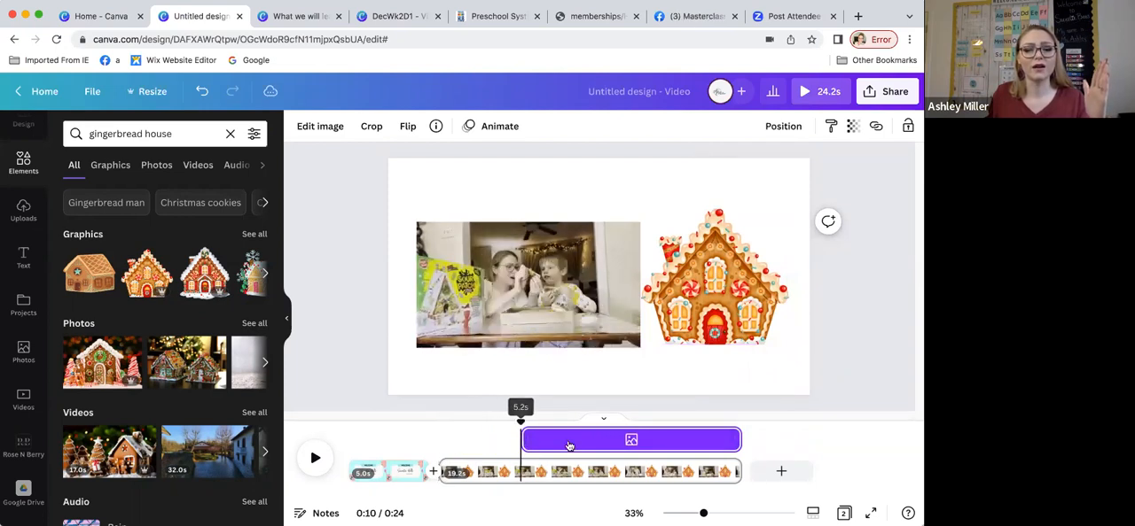
left_click_drag(739, 440, 594, 446)
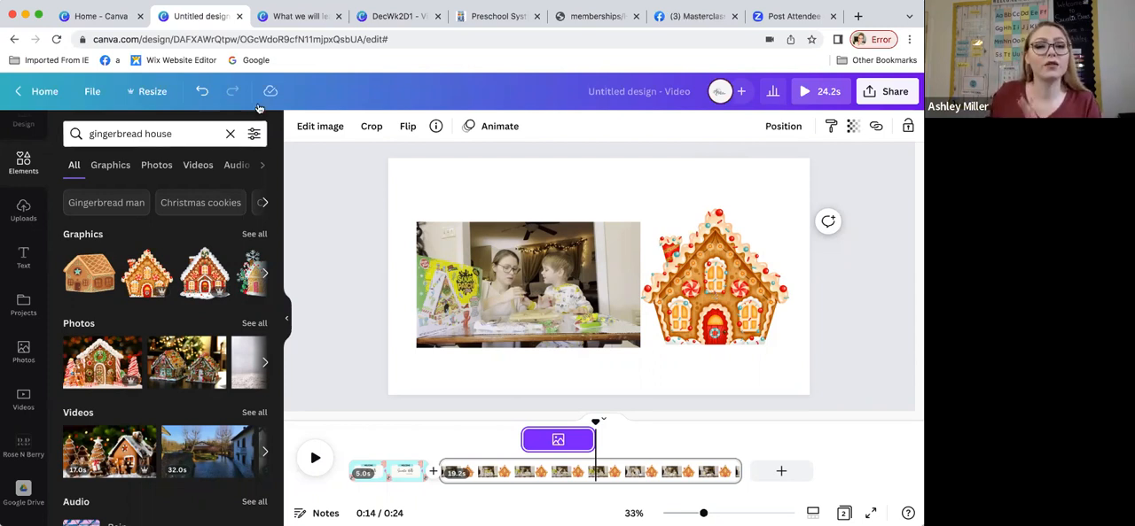
Step: Filter the "gingerbread house" element results by price to show only Free items
left_click(253, 134)
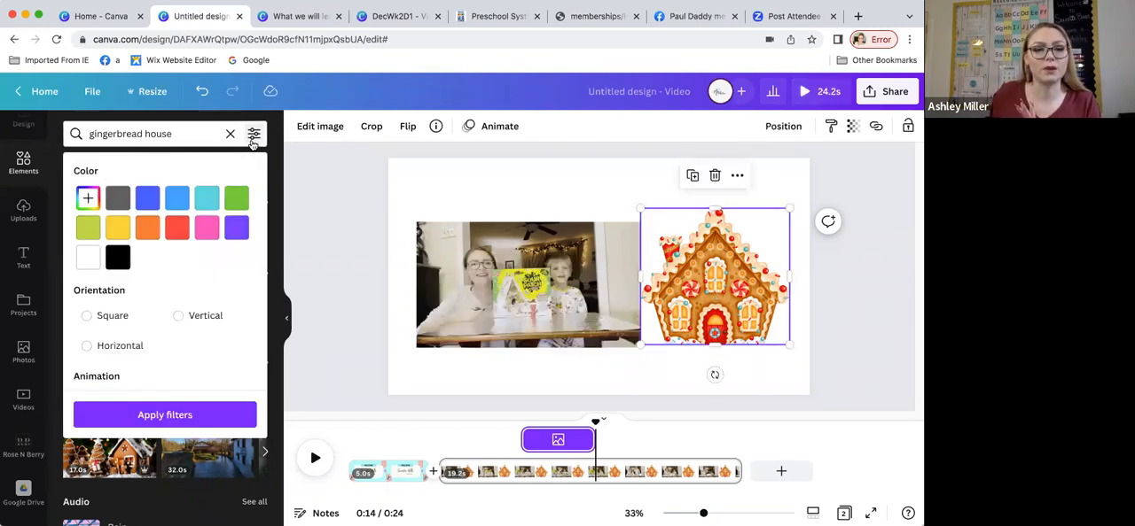
left_click(124, 134)
key("Return")
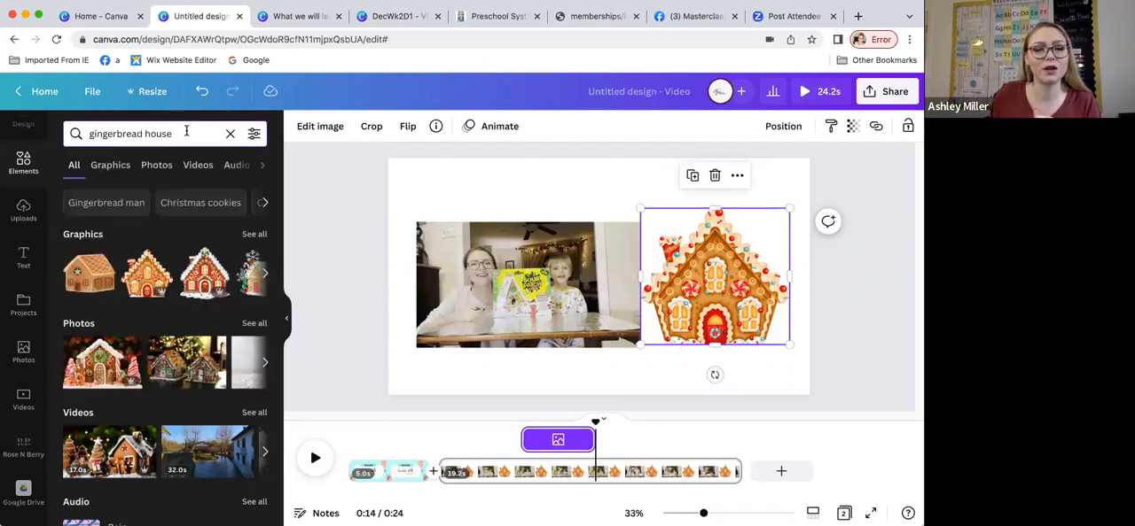
left_click(254, 134)
scroll(194, 265, "down", 3)
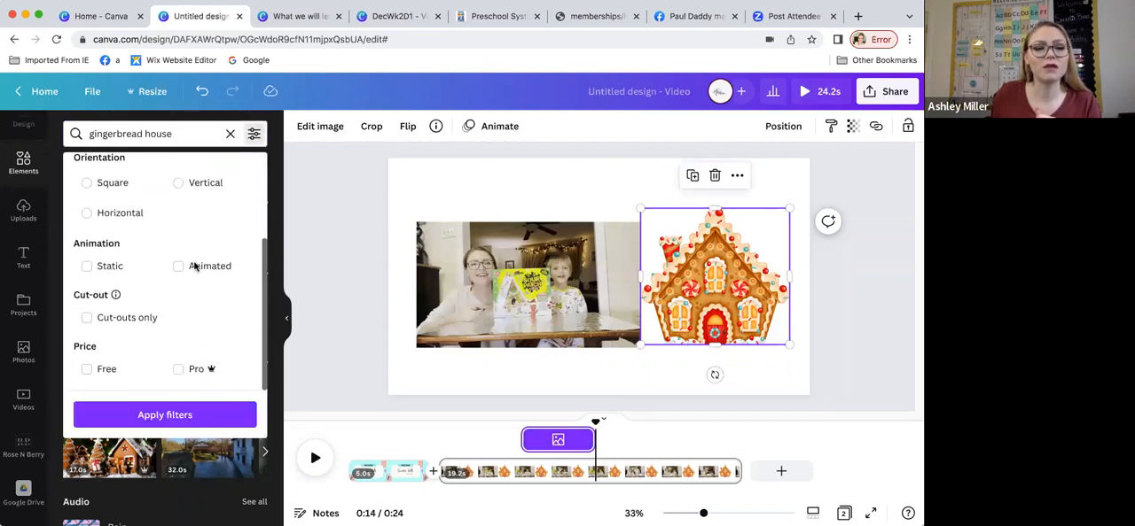
left_click(86, 371)
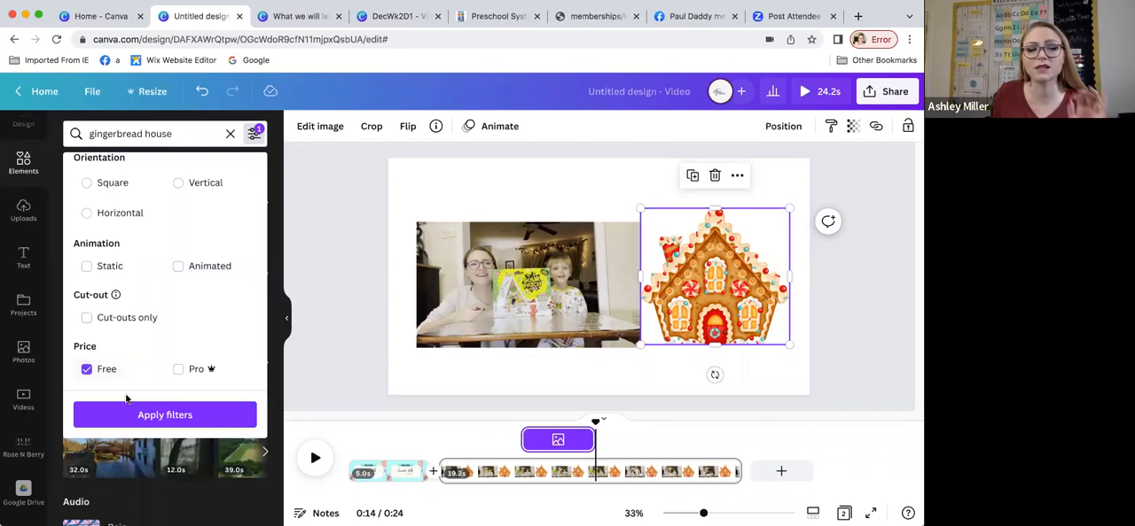
Step: Review the gingerbread house search filters and apply them with the Free price option selected
scroll(156, 266, "up", 5)
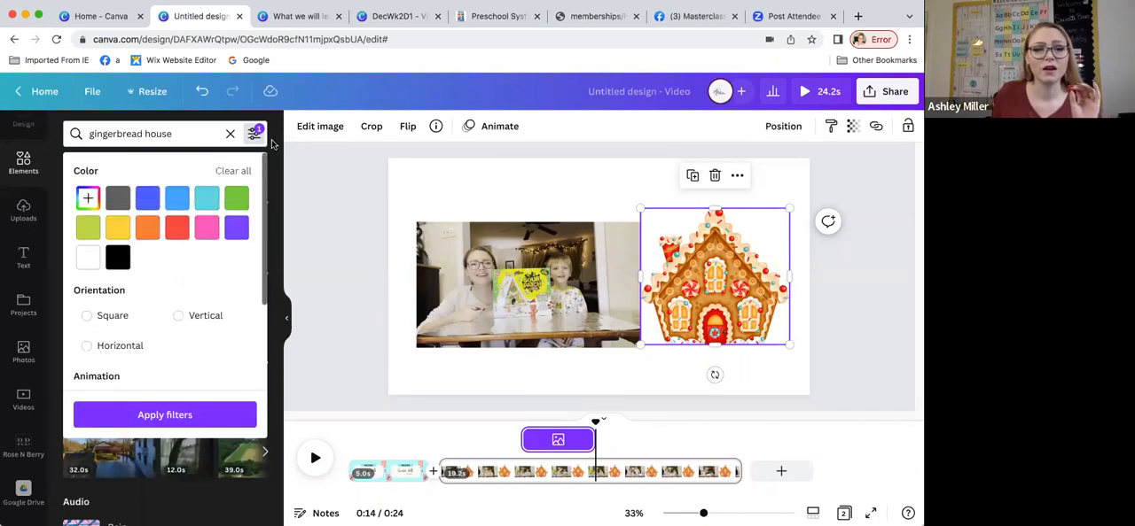
left_click(254, 134)
left_click(255, 134)
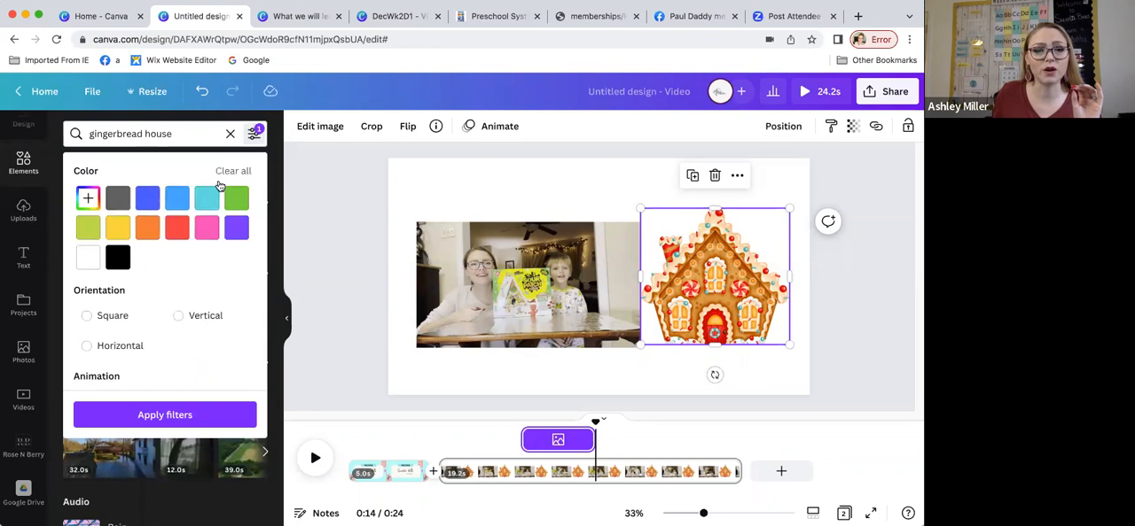
scroll(172, 311, "down", 5)
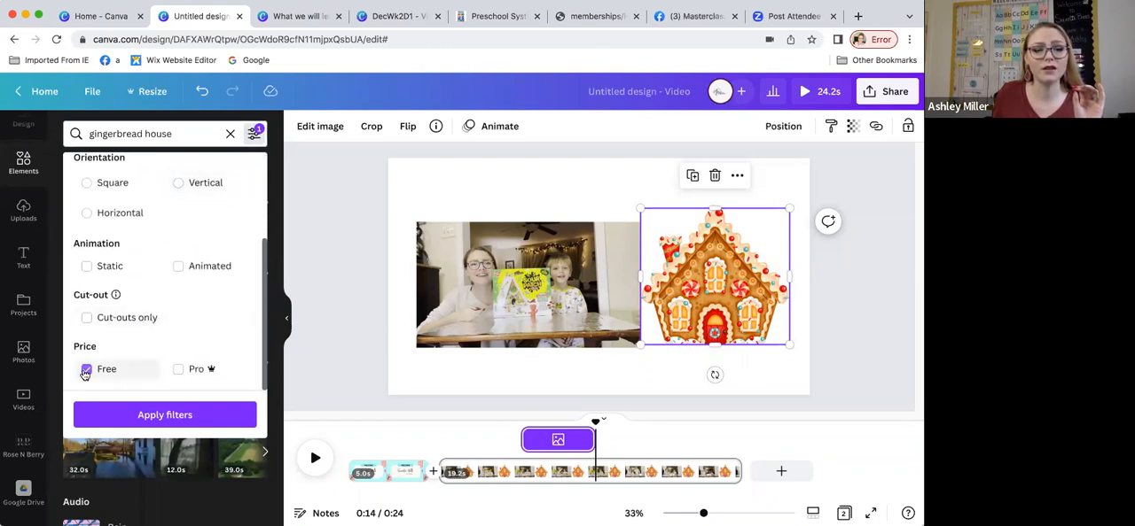
left_click(153, 415)
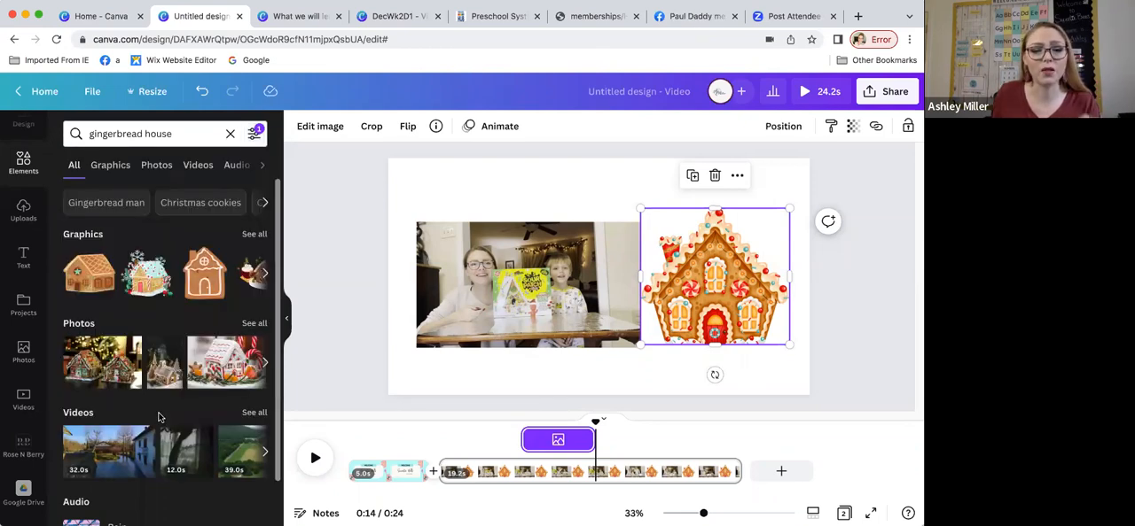
Step: Show all free gingerbread house graphics and browse through them
left_click(255, 235)
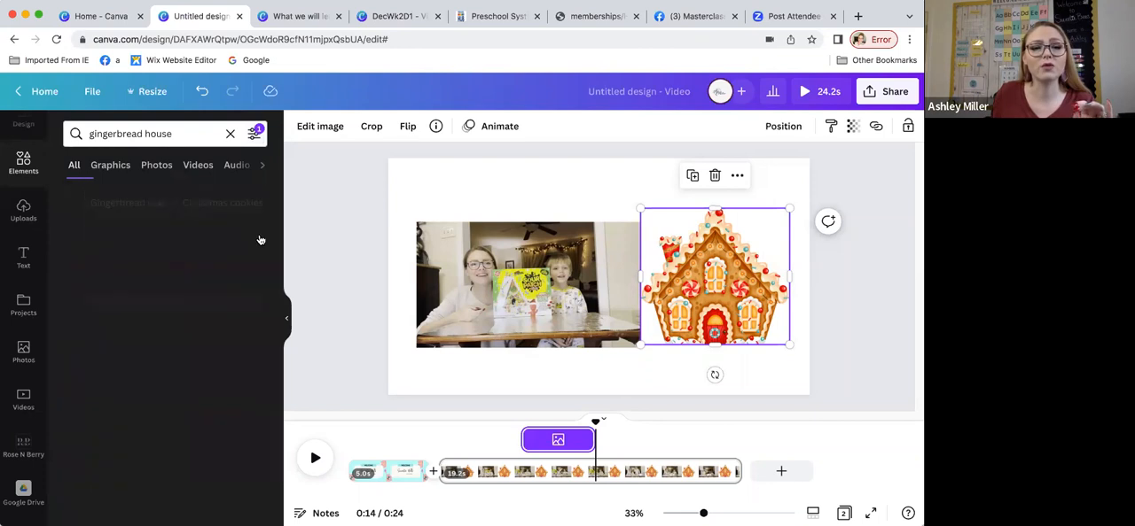
scroll(208, 306, "down", 3)
scroll(208, 308, "down", 5)
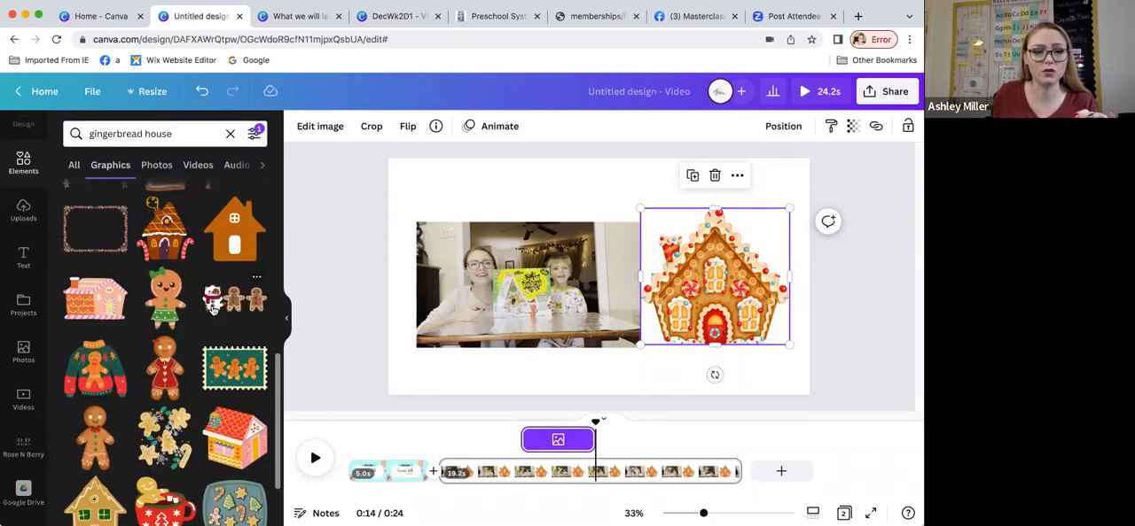
scroll(210, 299, "up", 10)
Step: Remove the Free price filter from the gingerbread house graphics and browse the unfiltered results
left_click(254, 134)
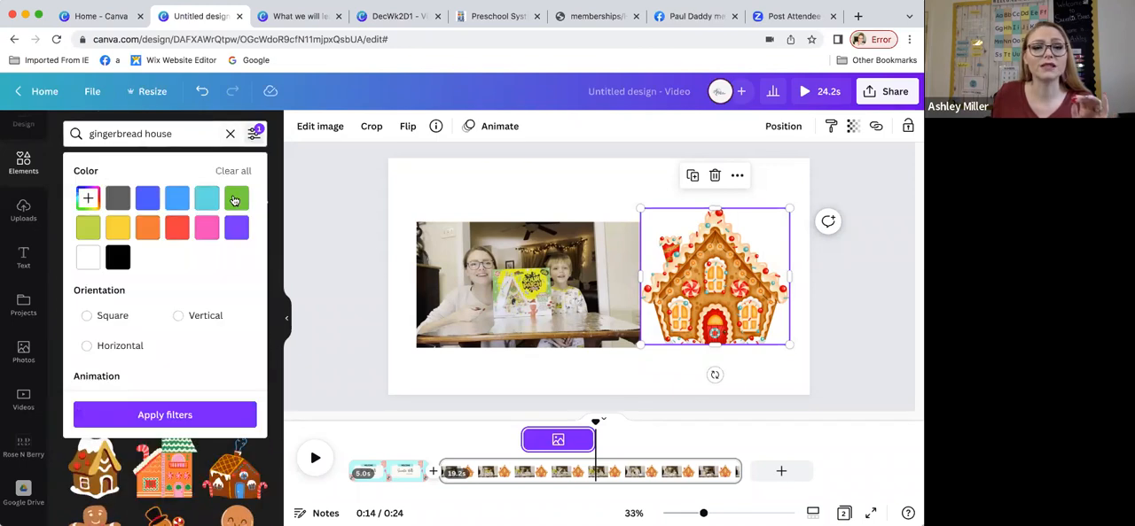
scroll(124, 354, "down", 2)
left_click(86, 371)
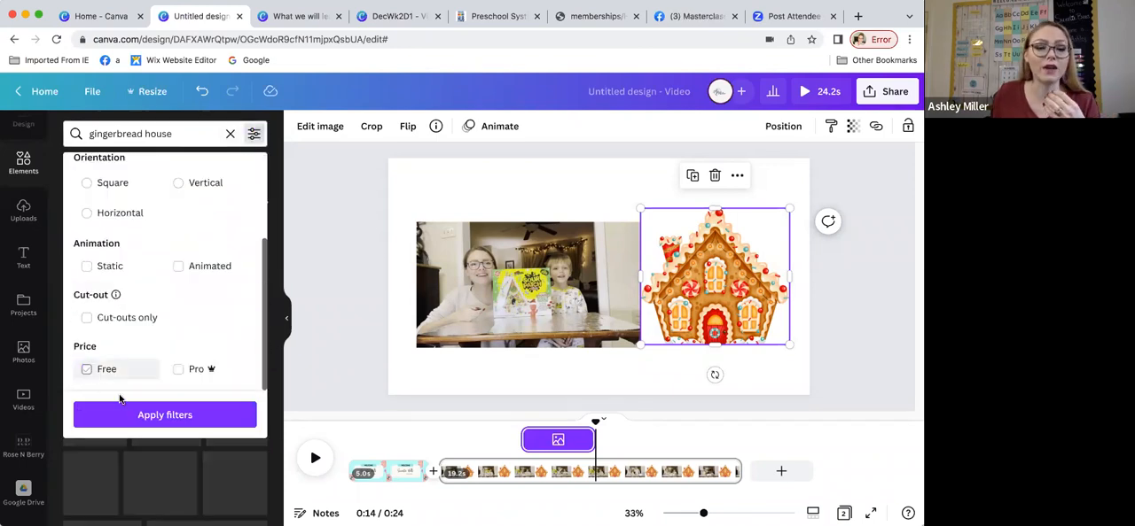
left_click(85, 413)
scroll(162, 301, "down", 1)
scroll(163, 300, "down", 2)
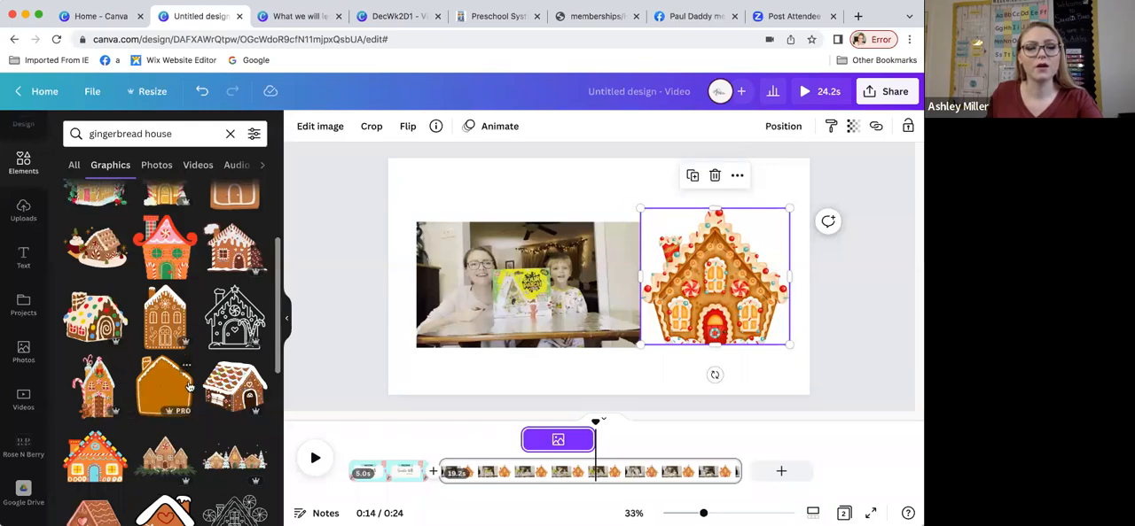
Step: Restrict the gingerbread house graphics to Free items again and browse the filtered results
scroll(189, 387, "up", 5)
left_click(253, 133)
scroll(149, 339, "down", 3)
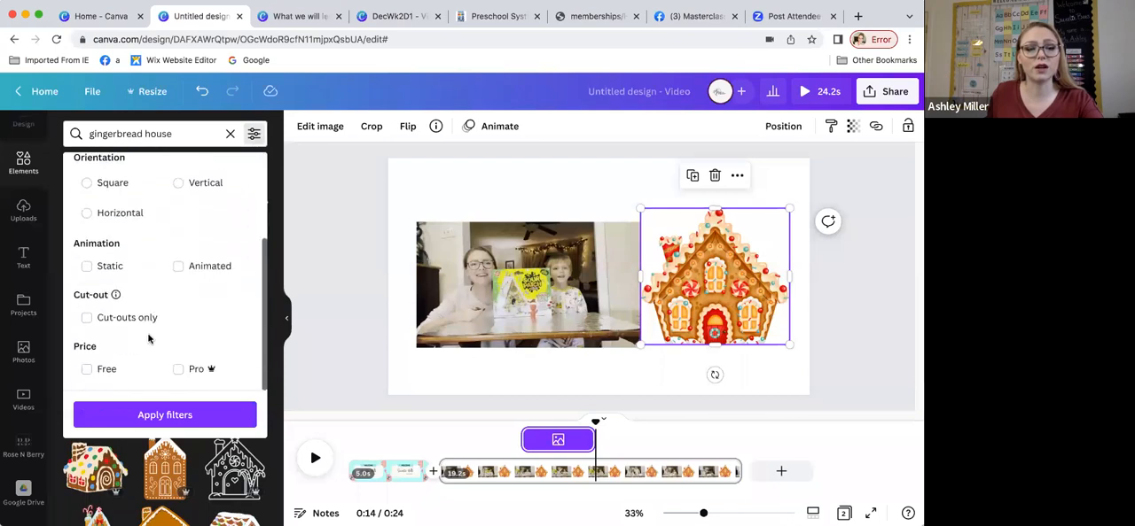
left_click(86, 368)
left_click(147, 414)
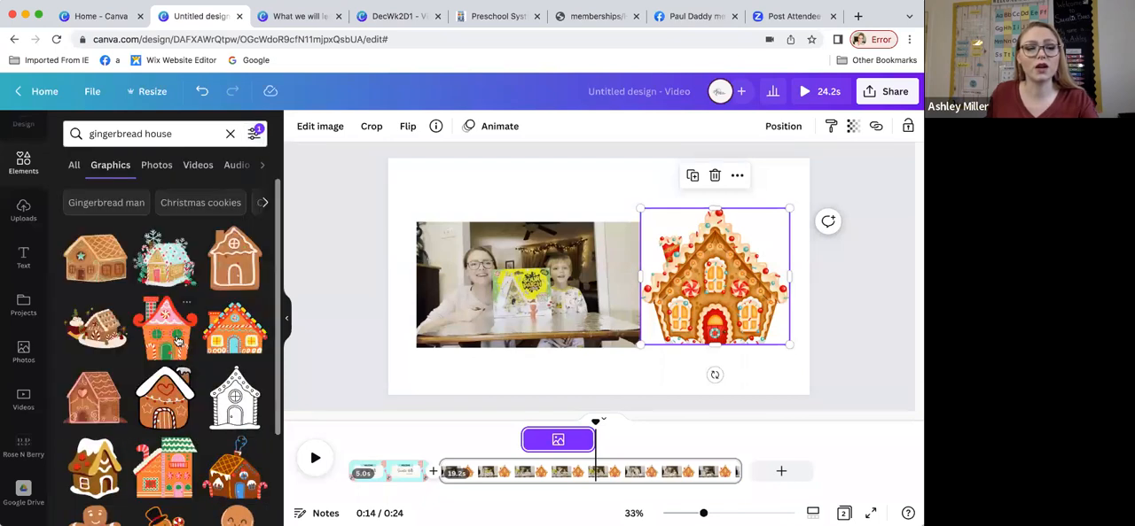
scroll(178, 341, "down", 10)
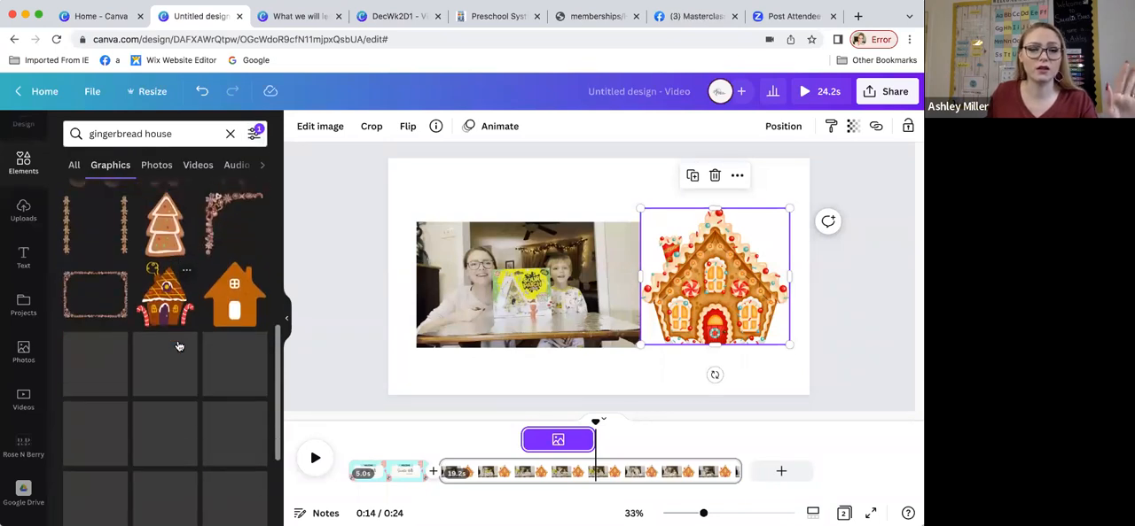
scroll(177, 346, "down", 5)
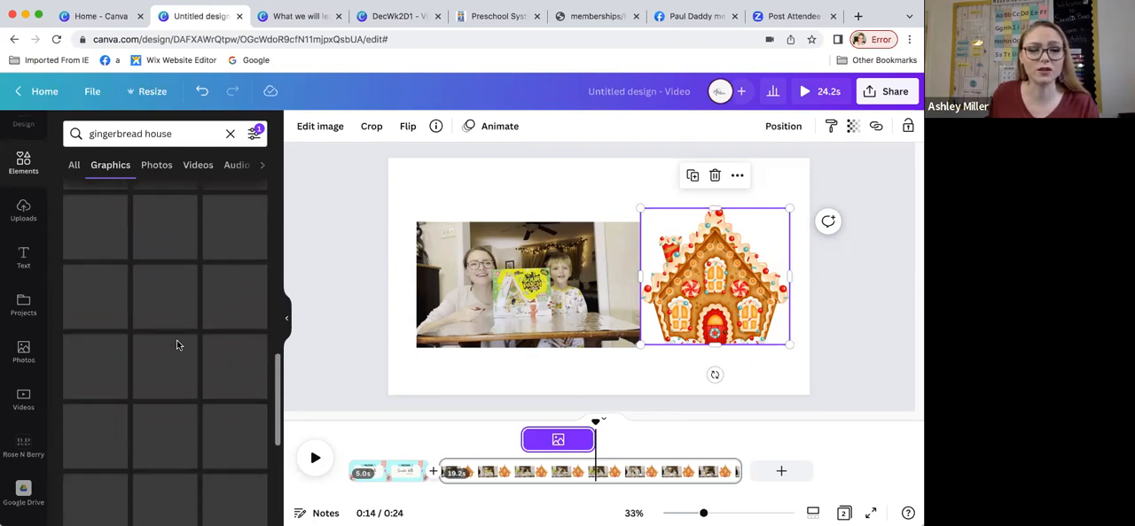
scroll(177, 345, "up", 15)
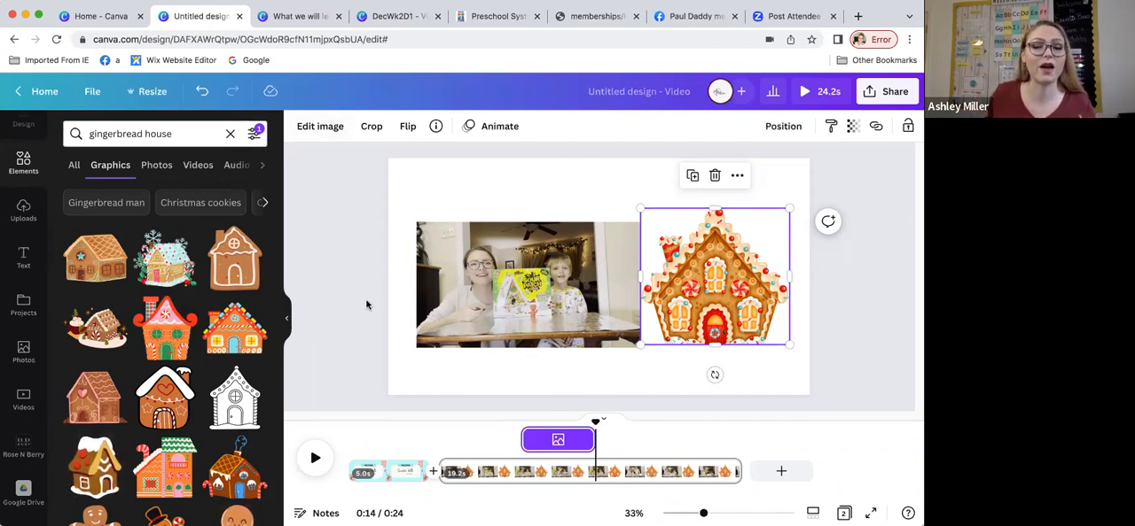
Step: Check the result filters, reapply them with Free selected, and look further through the free gingerbread graphics
left_click(254, 135)
scroll(160, 266, "down", 3)
left_click(87, 369)
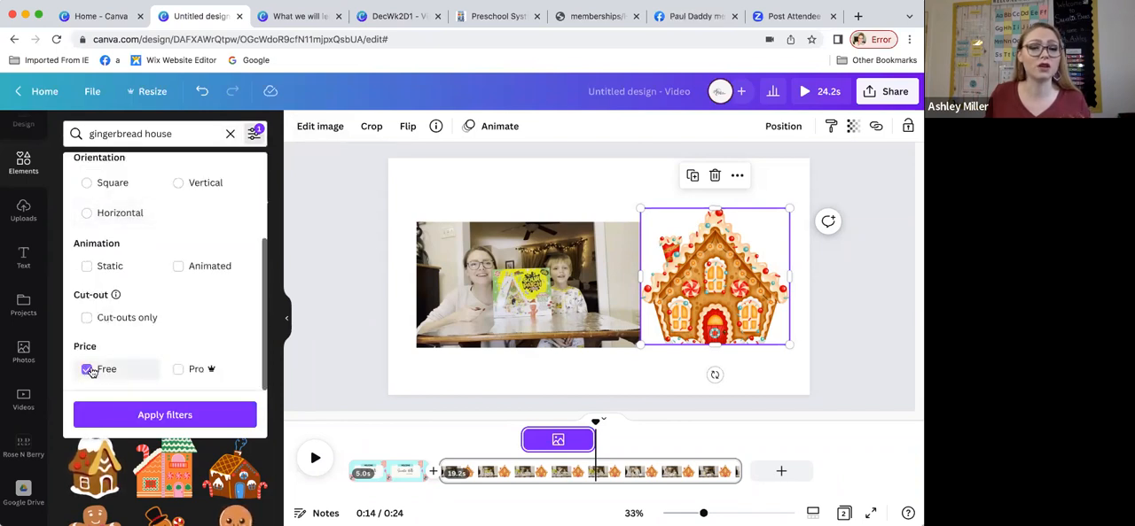
left_click(166, 417)
scroll(195, 369, "down", 5)
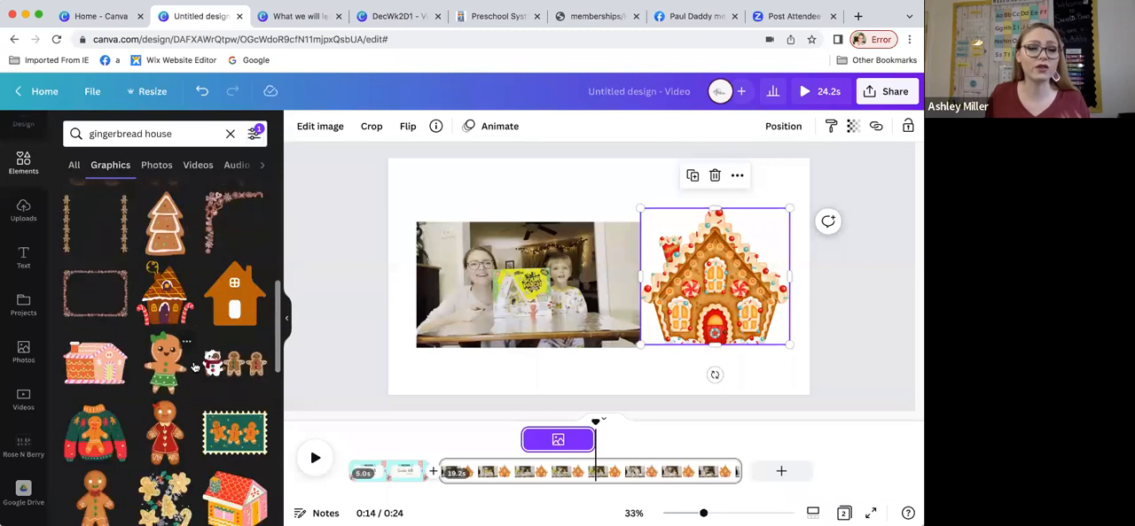
scroll(194, 368, "down", 3)
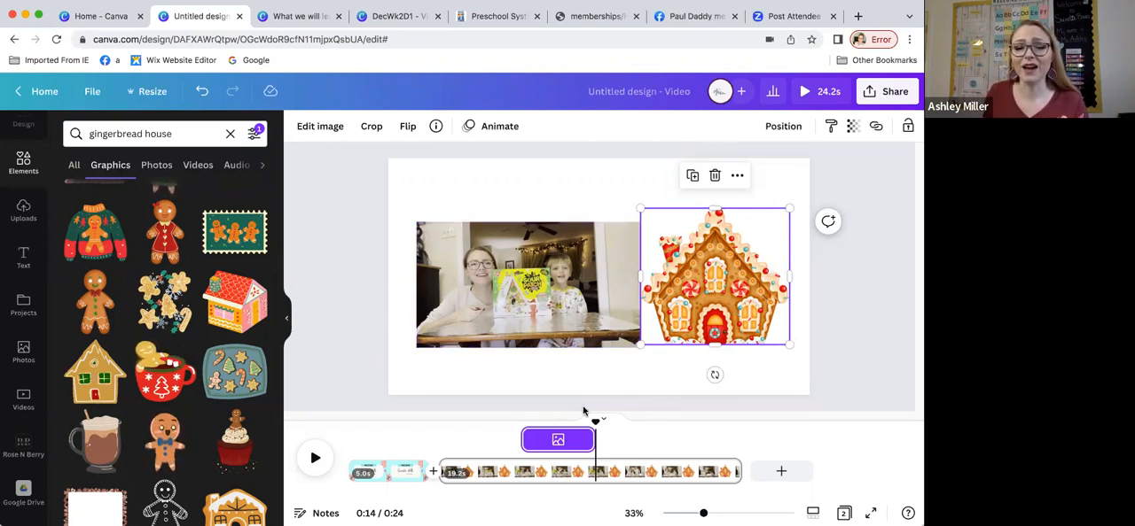
Step: Trim the start of the gingerbread house graphic's timing so it appears at about 0:11
mouse_move(534, 443)
left_mouse_down()
mouse_move(551, 441)
mouse_move(516, 441)
mouse_move(543, 440)
left_mouse_up()
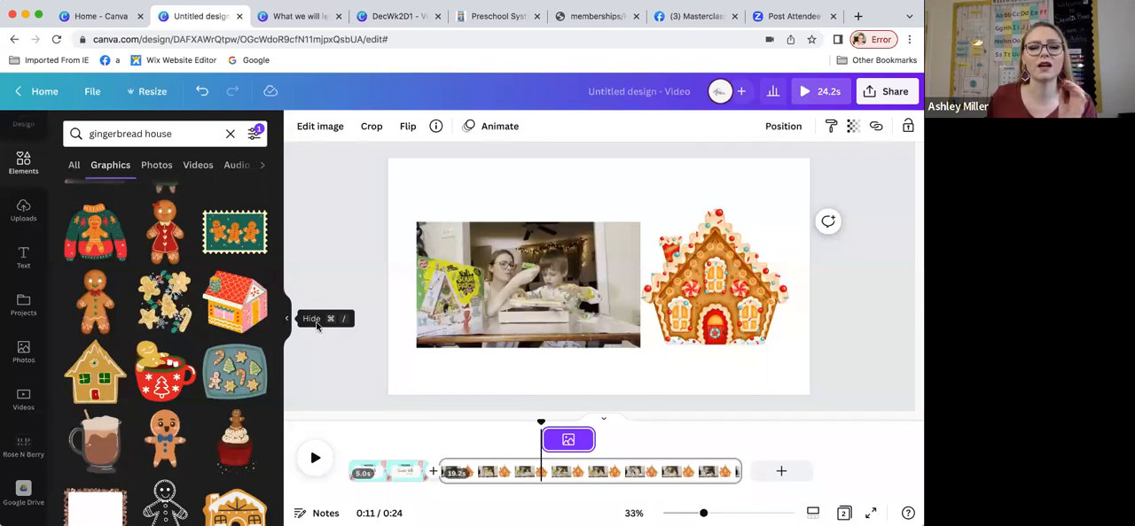
Step: Add a blank third page to the video and open the Record Yourself studio for it
left_click(778, 472)
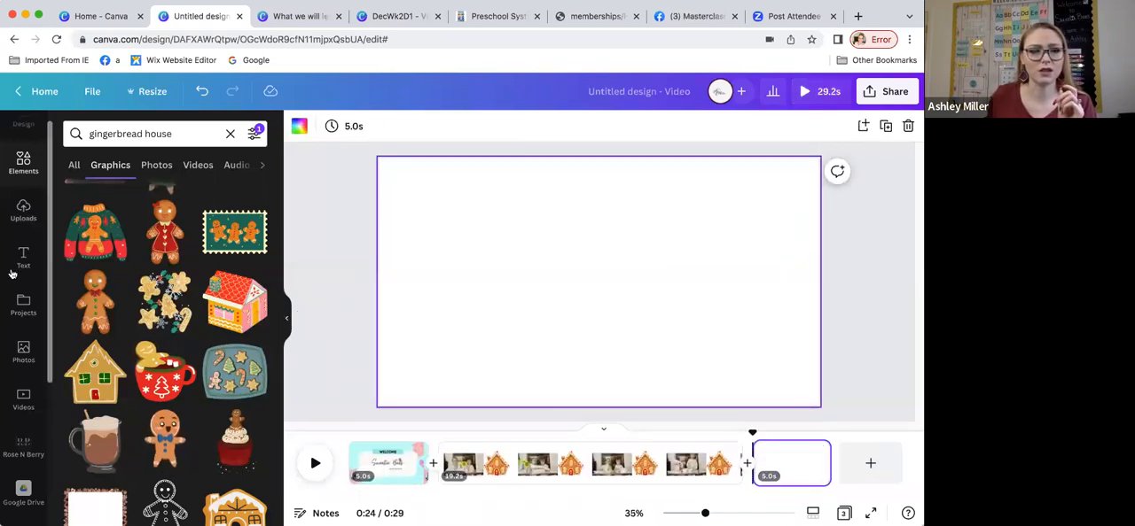
scroll(24, 283, "down", 3)
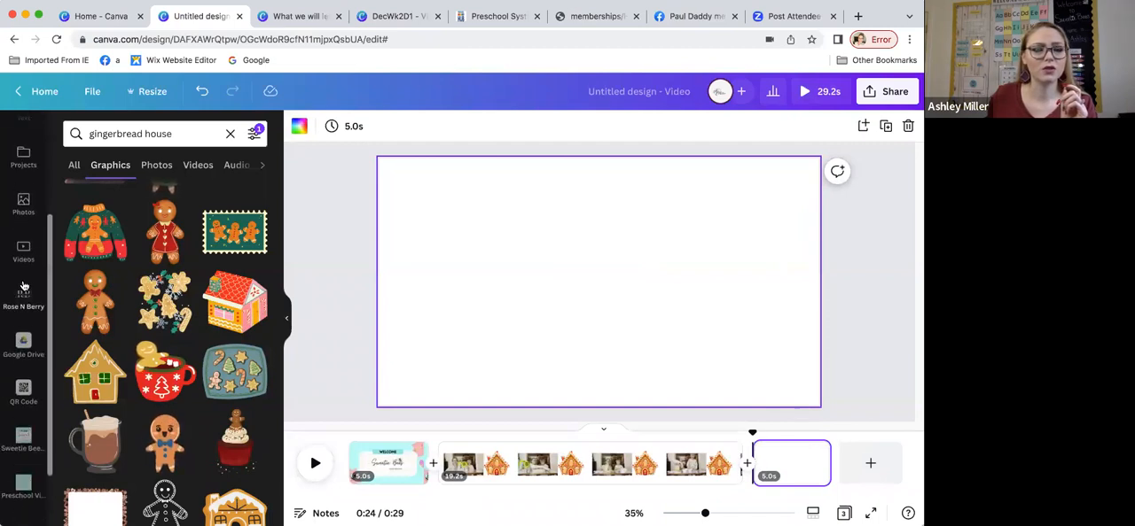
left_click(24, 249)
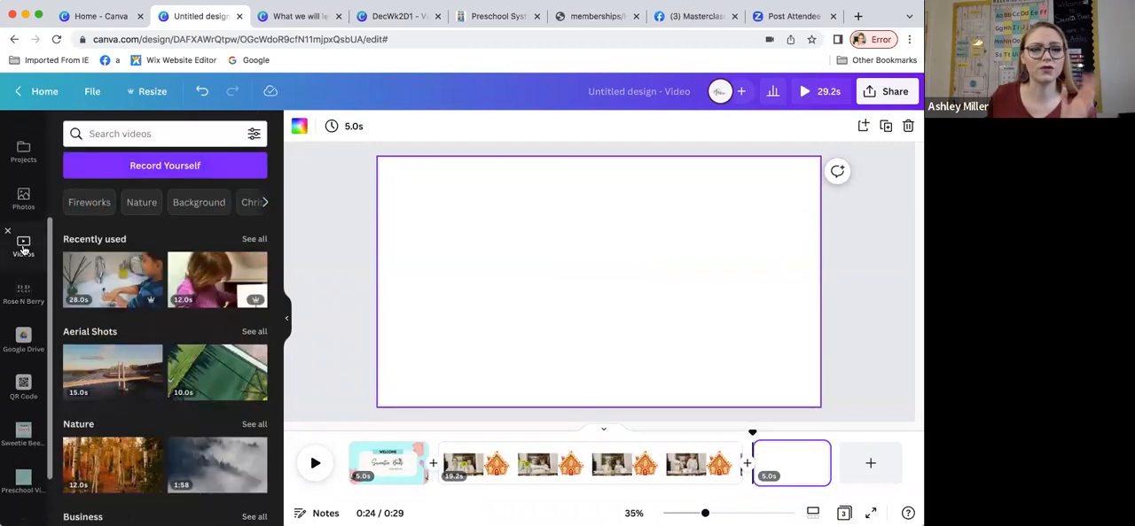
left_click(182, 166)
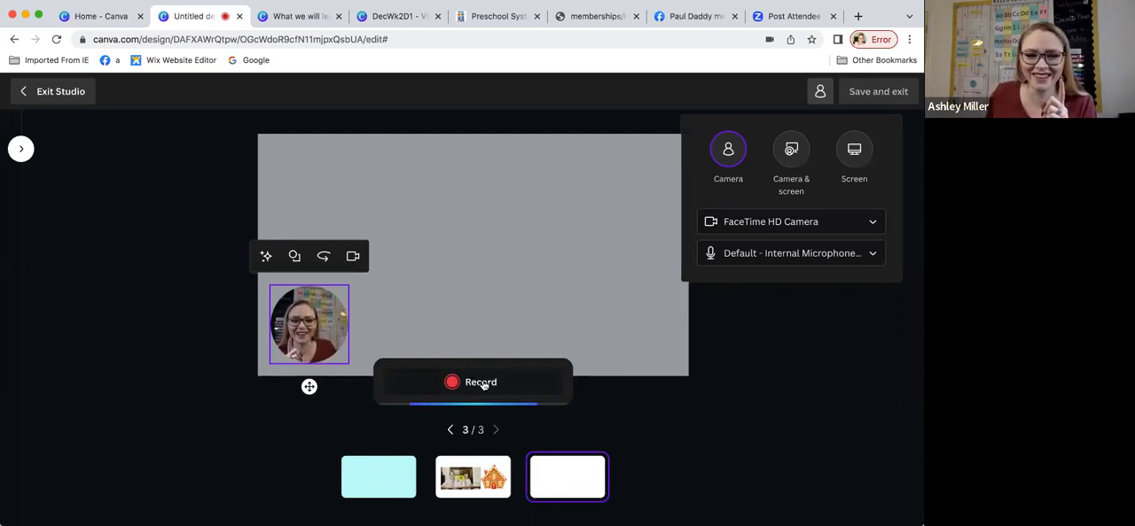
Step: Toggle the camera mirroring on and back off, record a camera clip of about 41 s, and save it to the third page
left_click(324, 260)
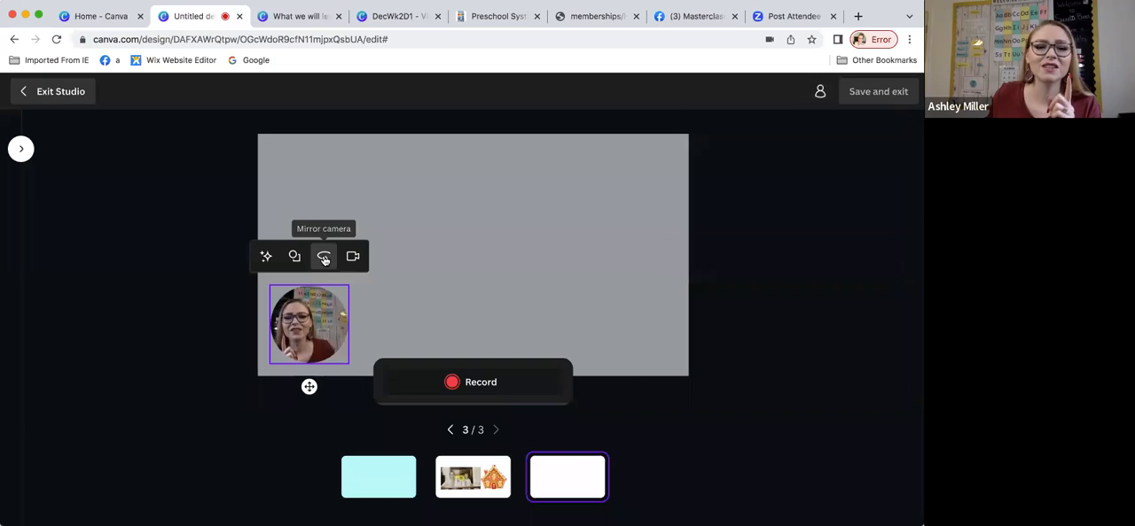
left_click(324, 260)
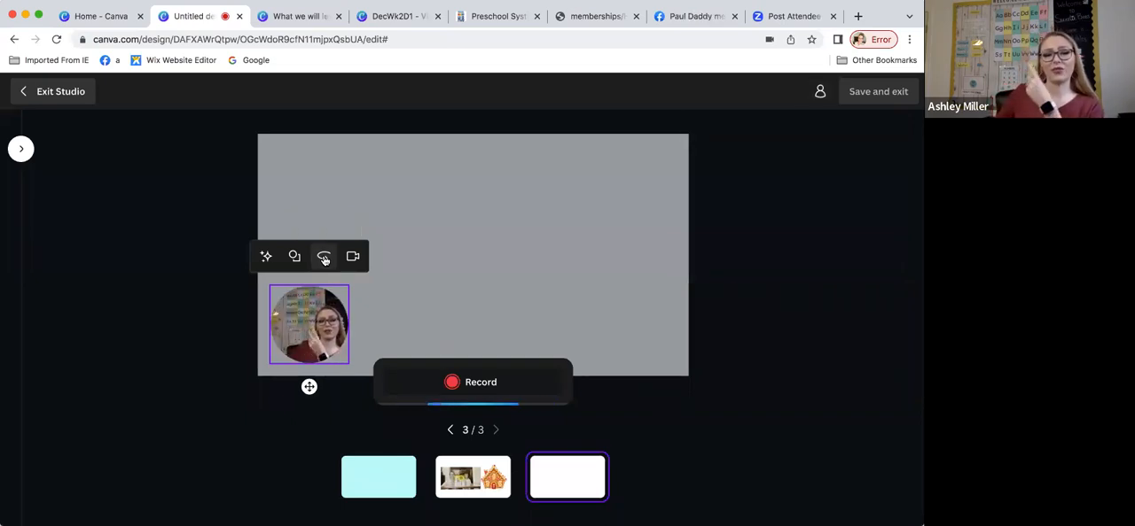
left_click(487, 387)
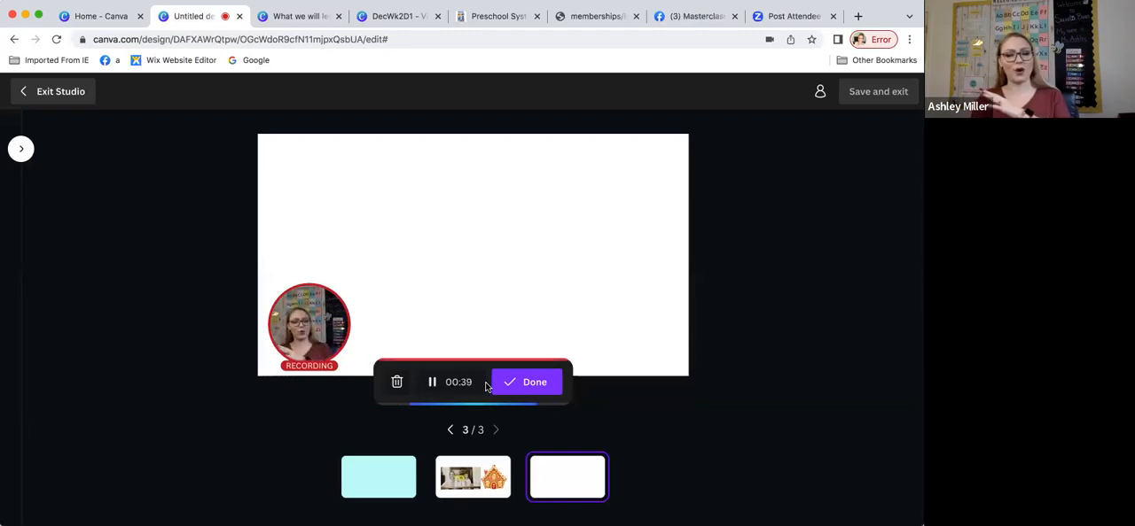
left_click(543, 391)
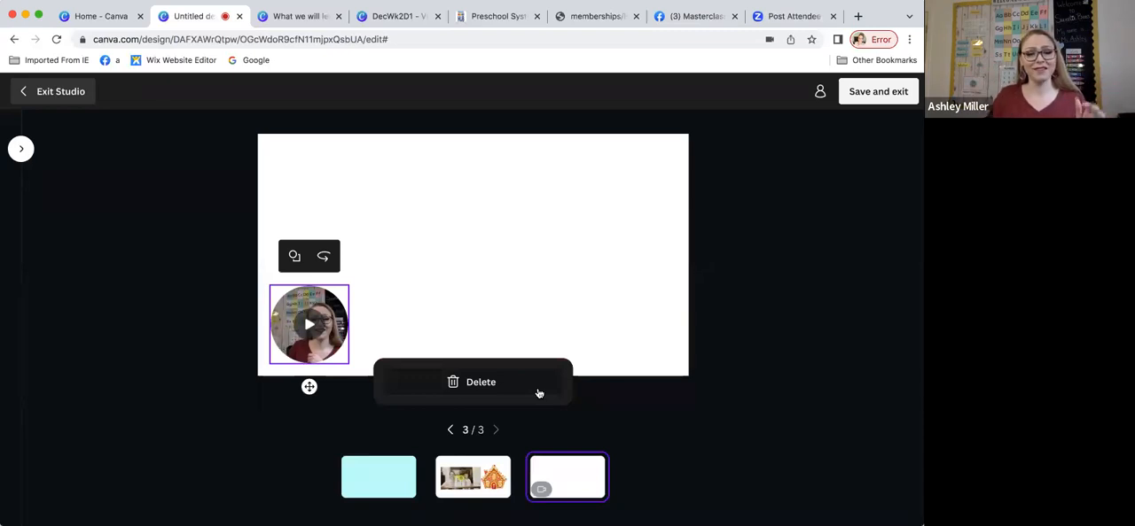
left_click(880, 93)
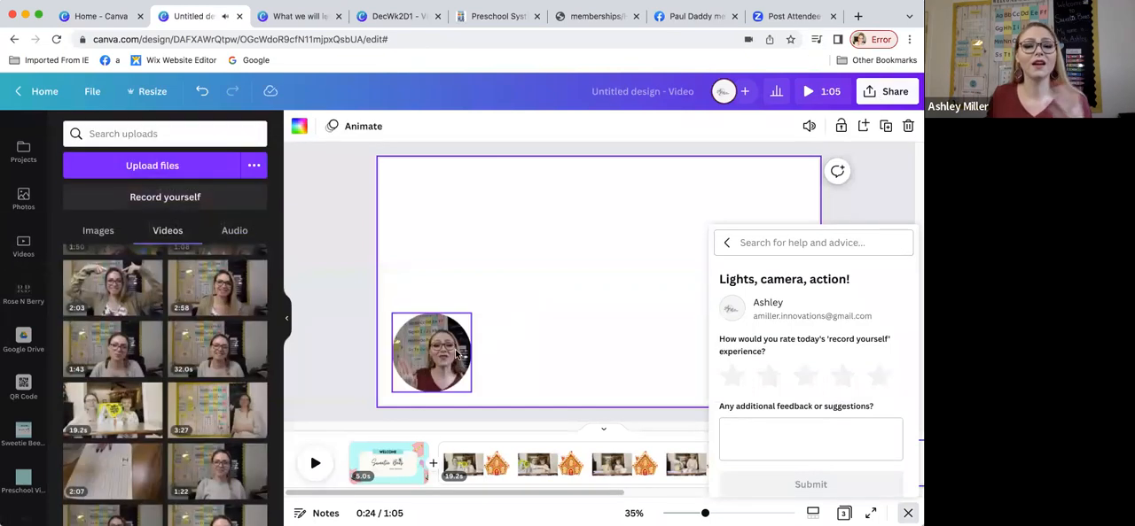
Step: Enlarge the circular camera recording on the third page to nearly twice its size
left_click(439, 359)
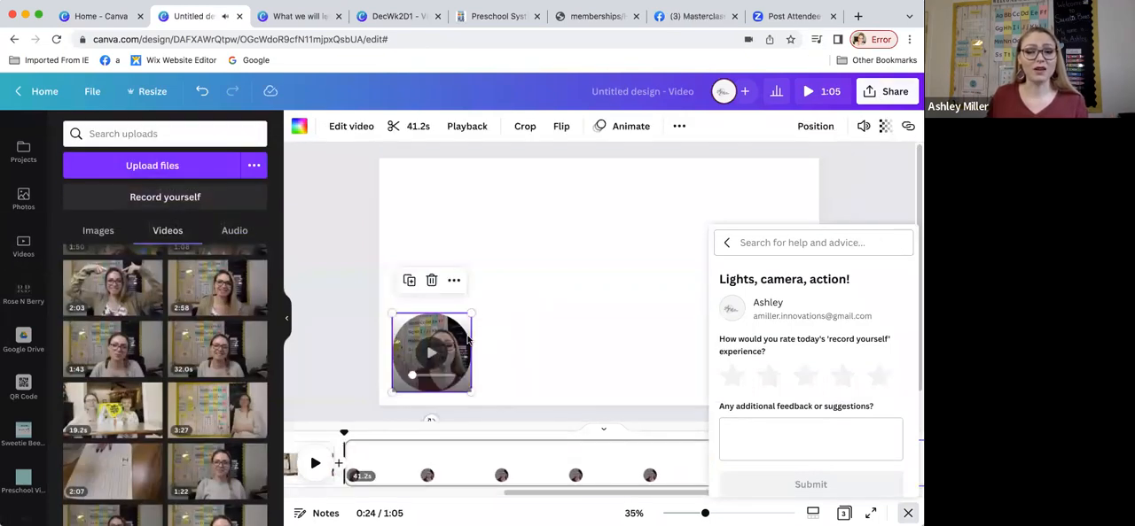
left_click_drag(471, 313, 576, 288)
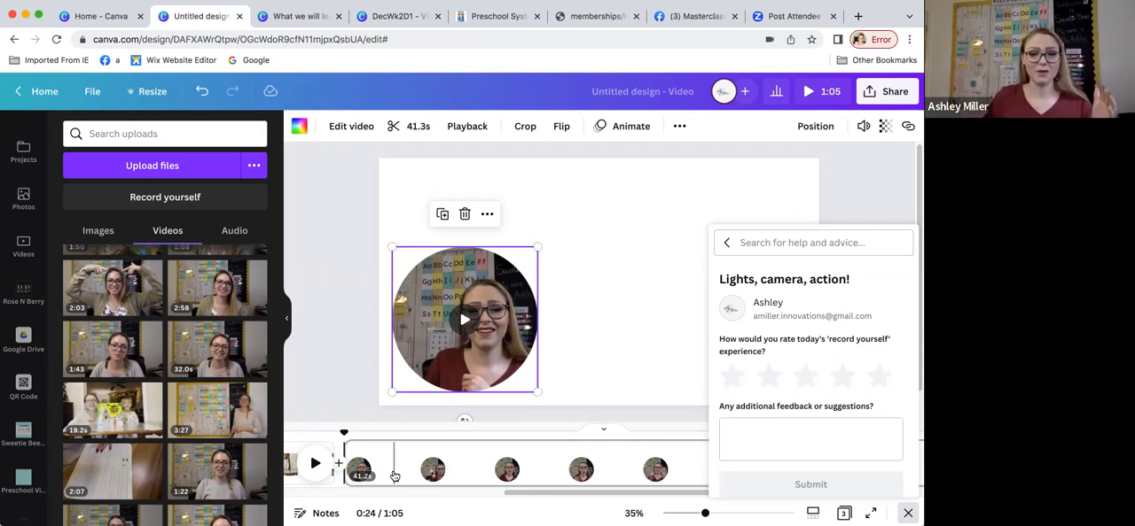
Step: Preview the circular recording by itself and within the third page up to about 0:29
mouse_move(466, 319)
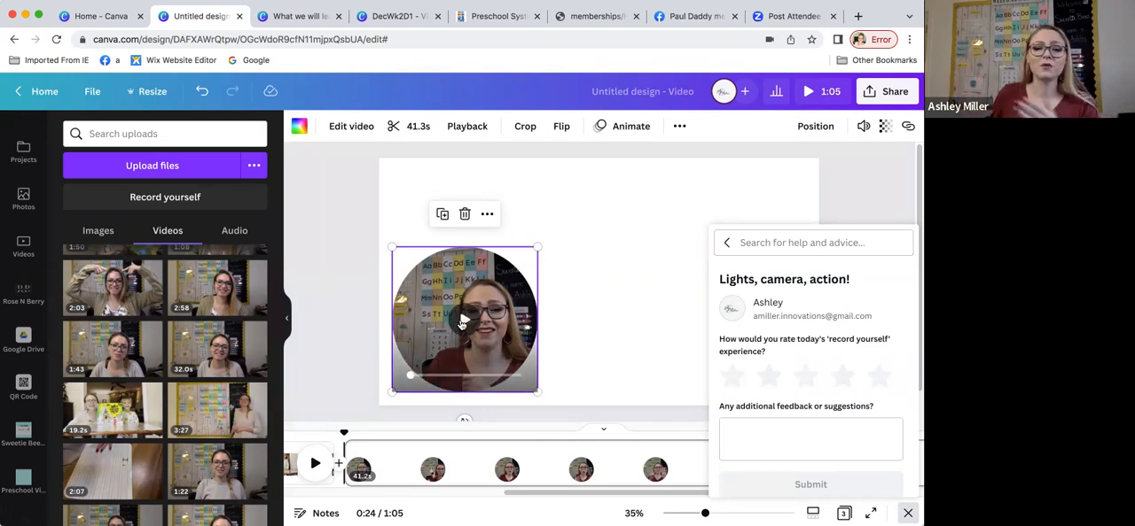
left_click(461, 324)
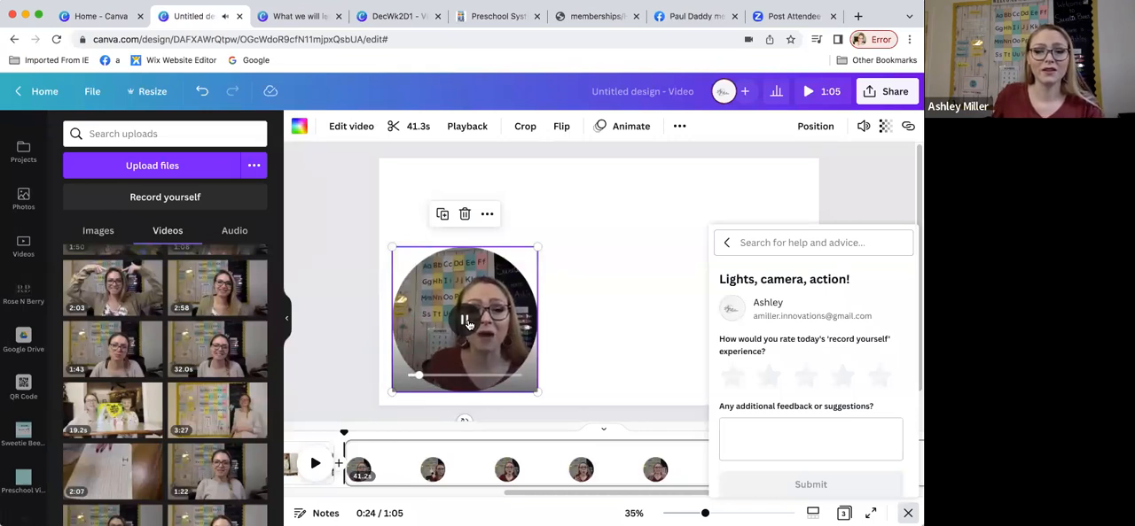
left_click(468, 324)
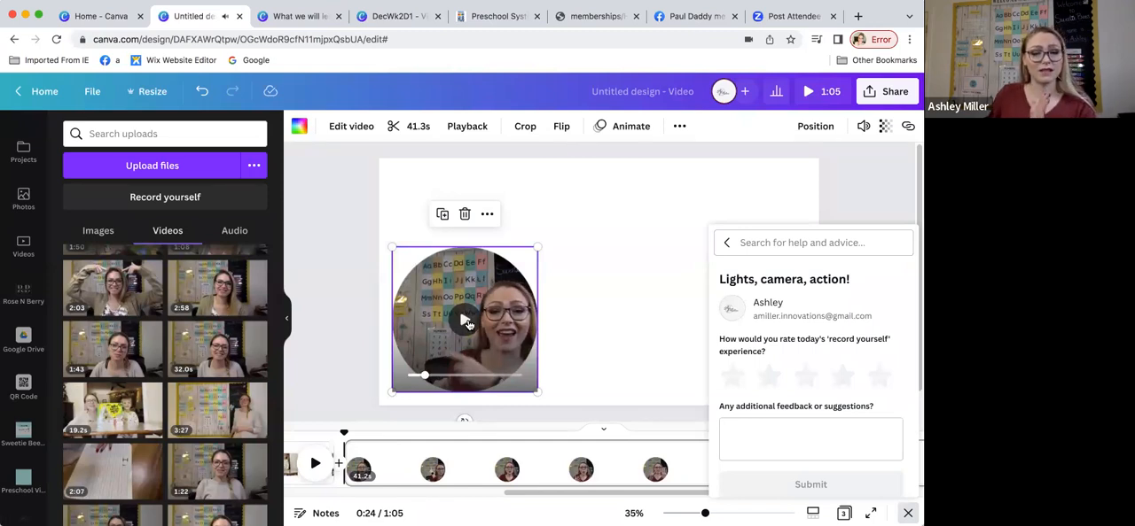
left_click(354, 449)
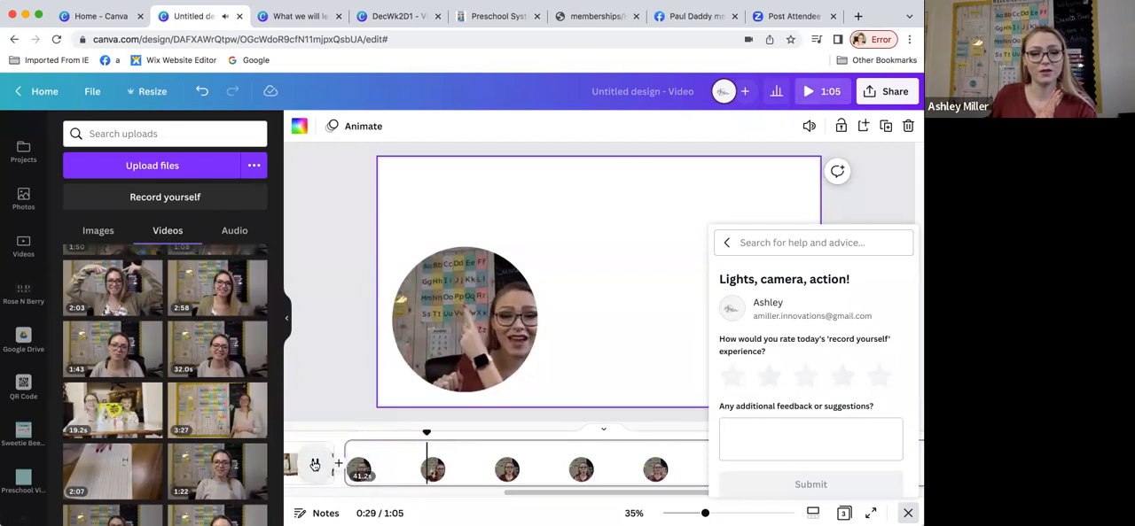
left_click(314, 465)
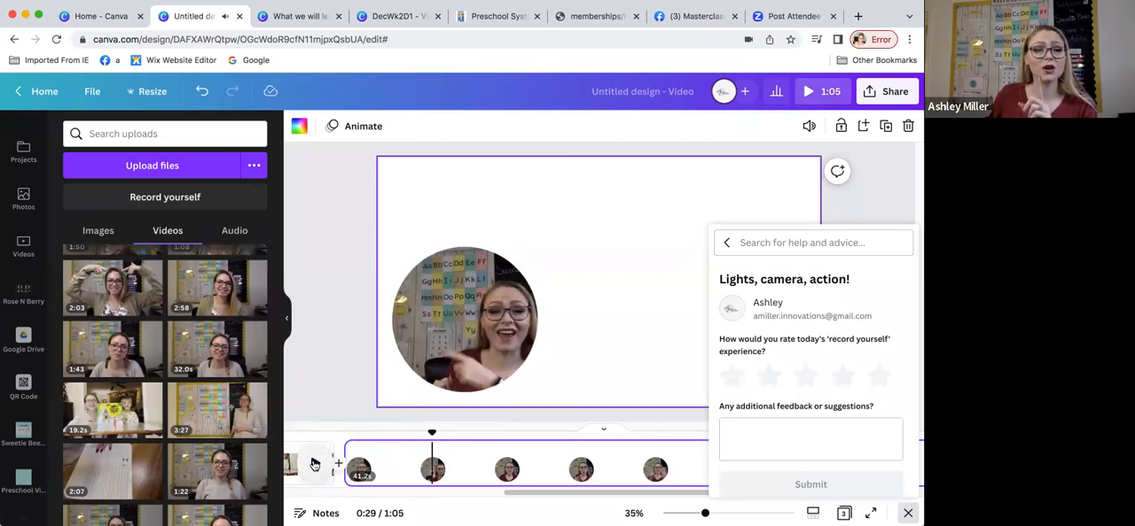
scroll(20, 239, "up", 4)
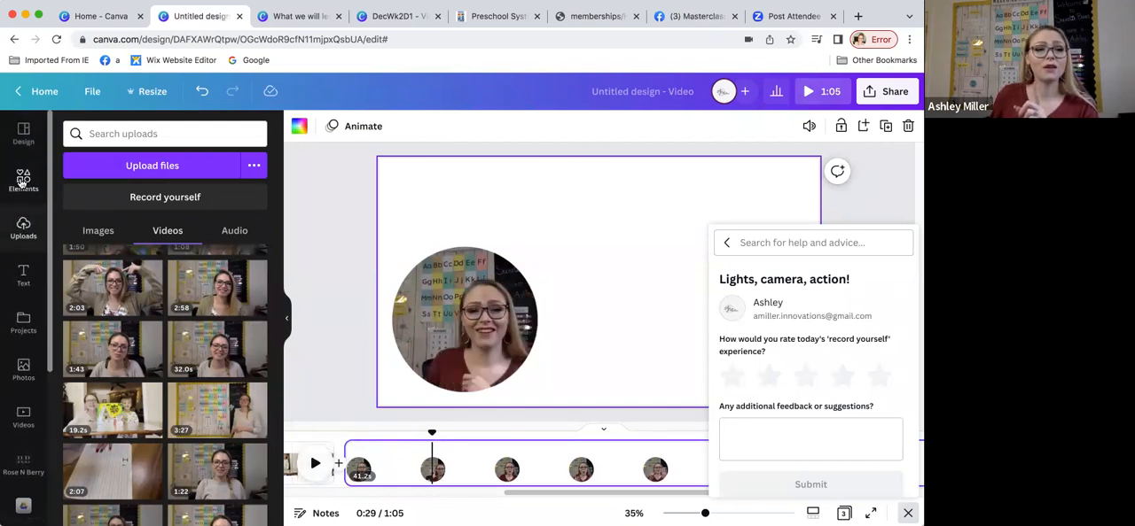
Step: Search the graphics for "Letter H" and add the animated black-and-white paper-cutout H to the third page
left_click(23, 182)
left_click(108, 133)
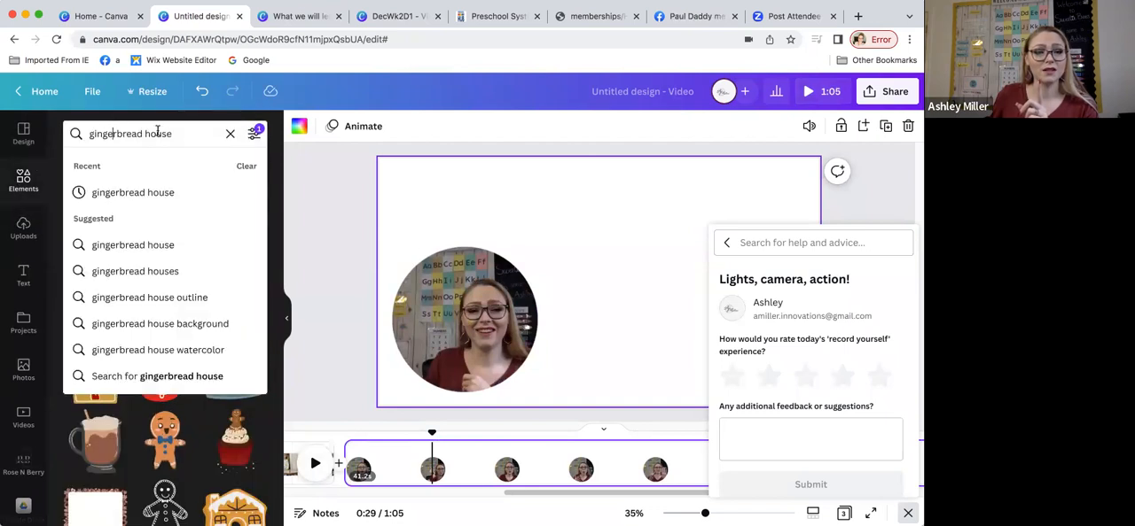
triple_click(109, 133)
type("letter")
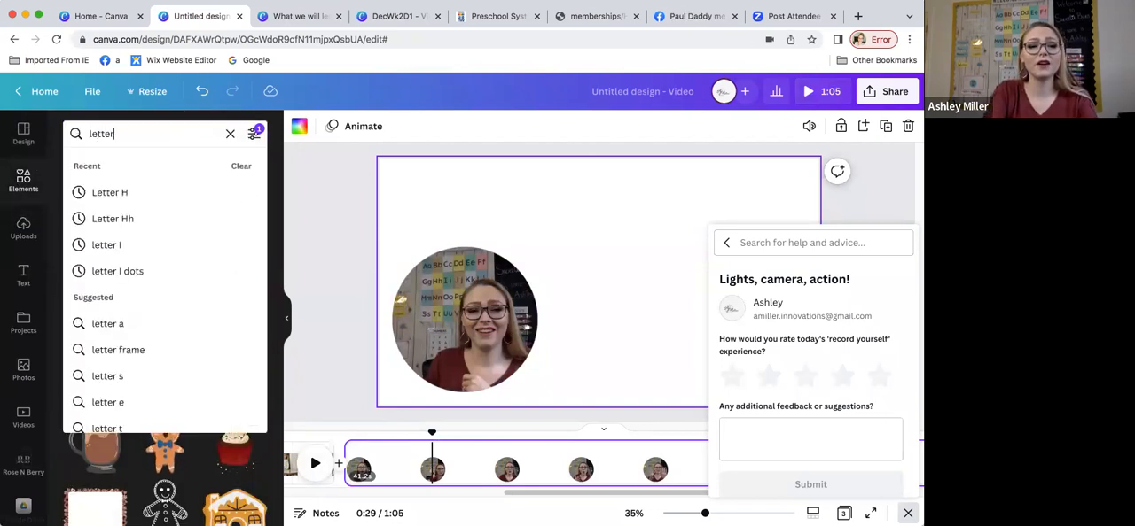
left_click(122, 193)
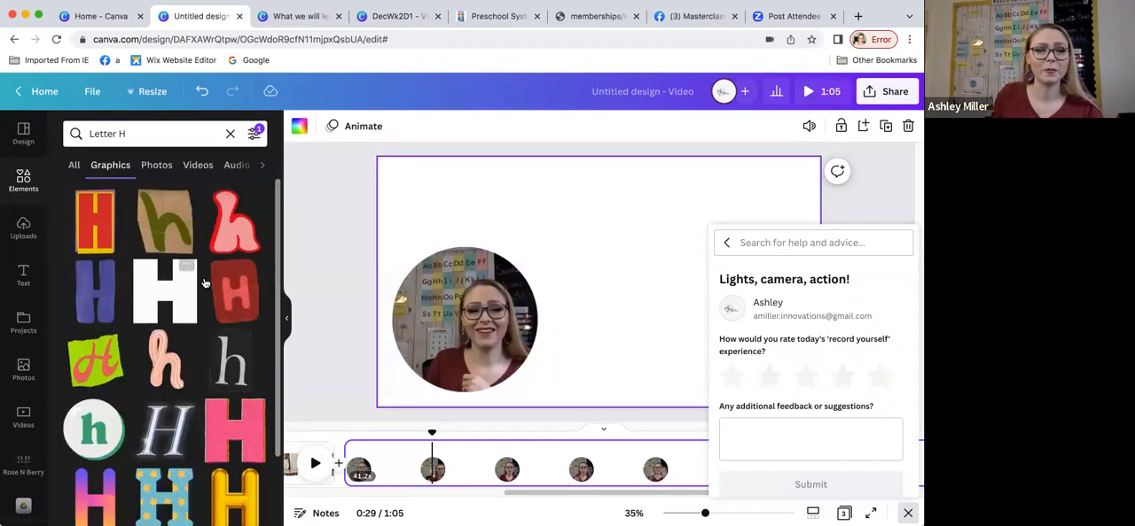
scroll(222, 301, "down", 2)
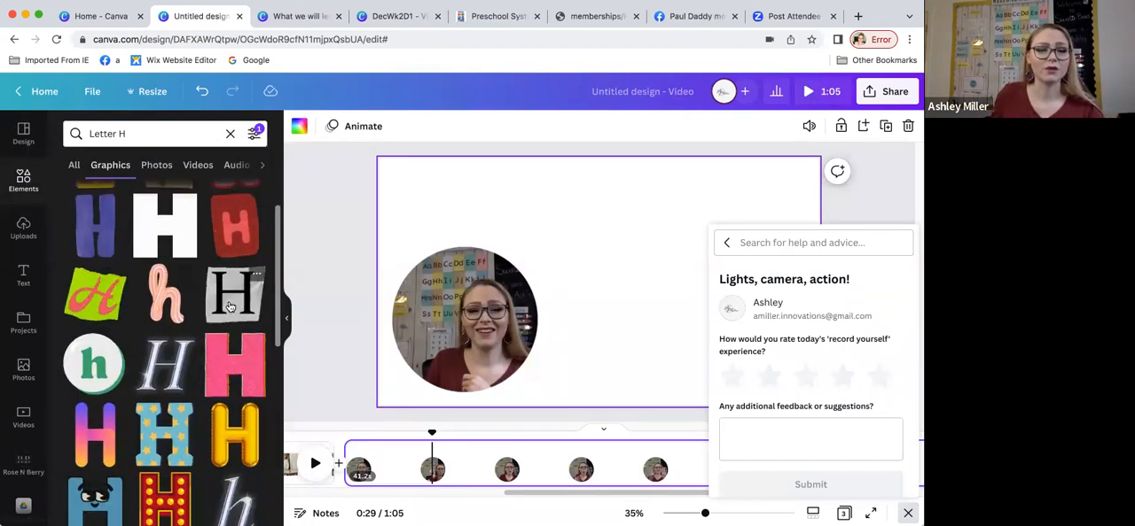
left_click(228, 307)
Step: Shrink the letter H graphic, place it to the right of the circular recording, and move the recording slightly up
left_click_drag(647, 238, 695, 239)
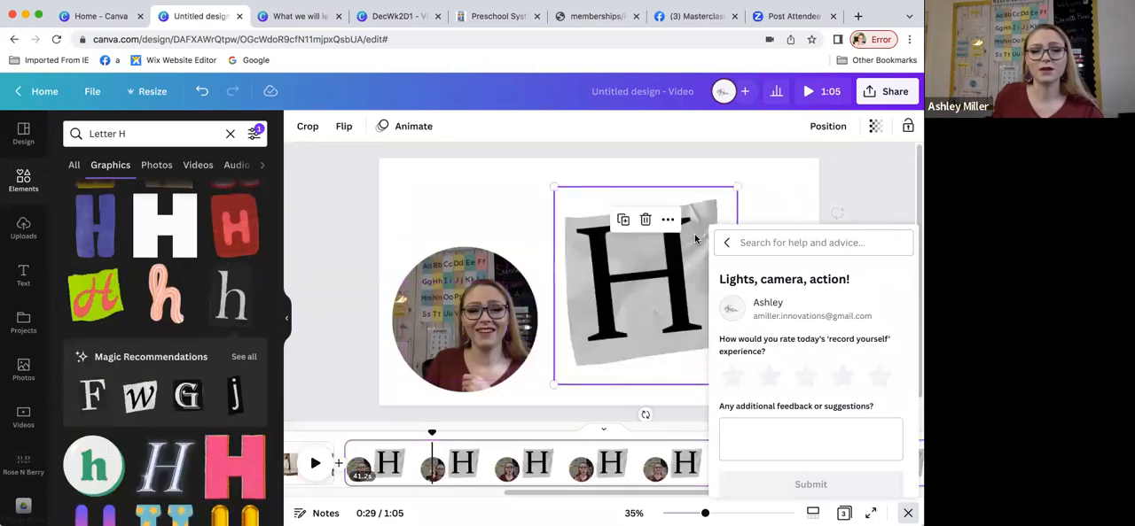
left_click_drag(735, 189, 683, 245)
left_click_drag(619, 313, 656, 272)
left_click_drag(479, 322, 490, 300)
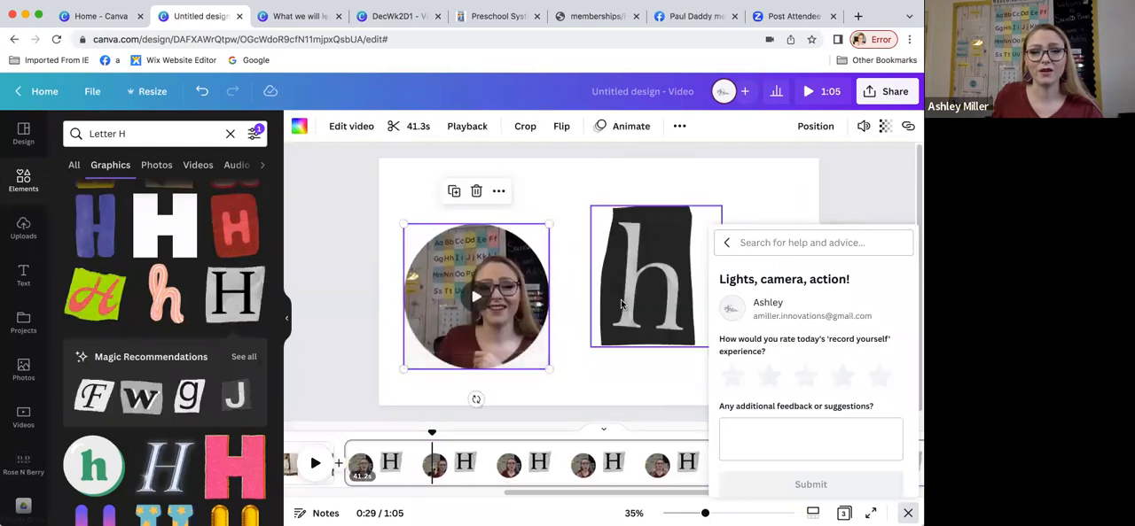
Step: Show the letter H graphic's timing and trim its start to about 0:29
left_click(620, 304)
left_click(678, 175)
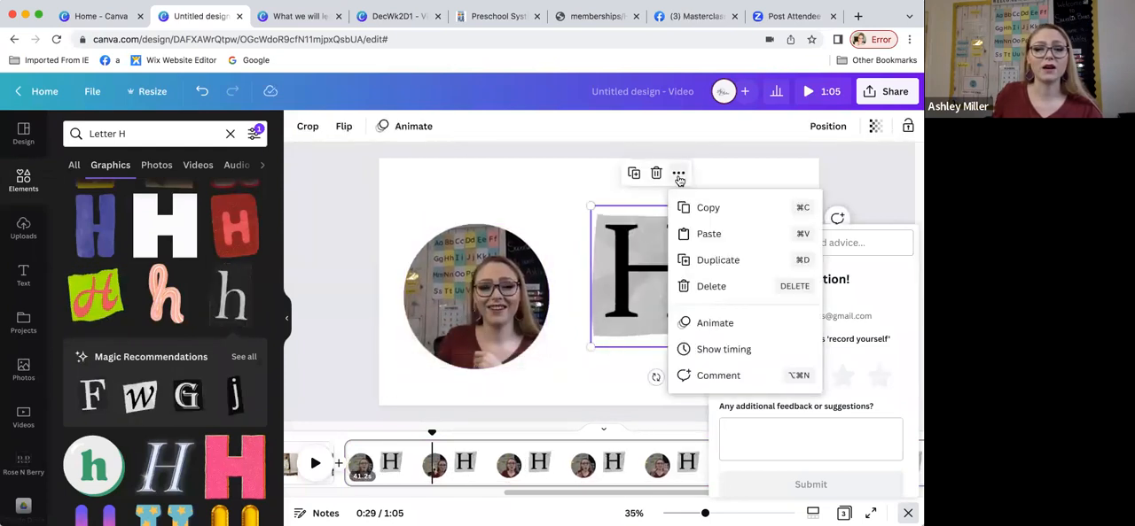
left_click(708, 353)
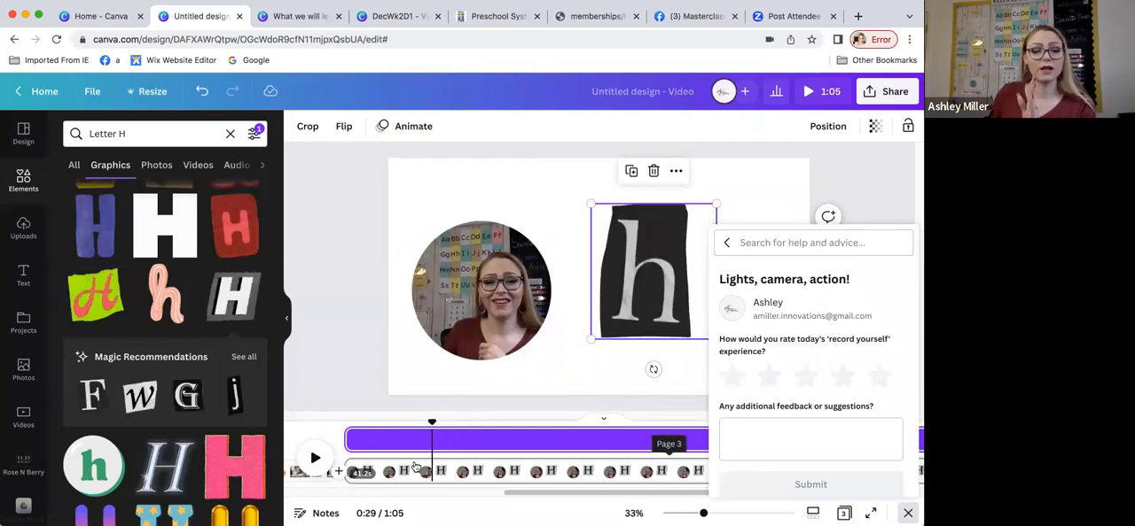
left_click_drag(349, 440, 481, 446)
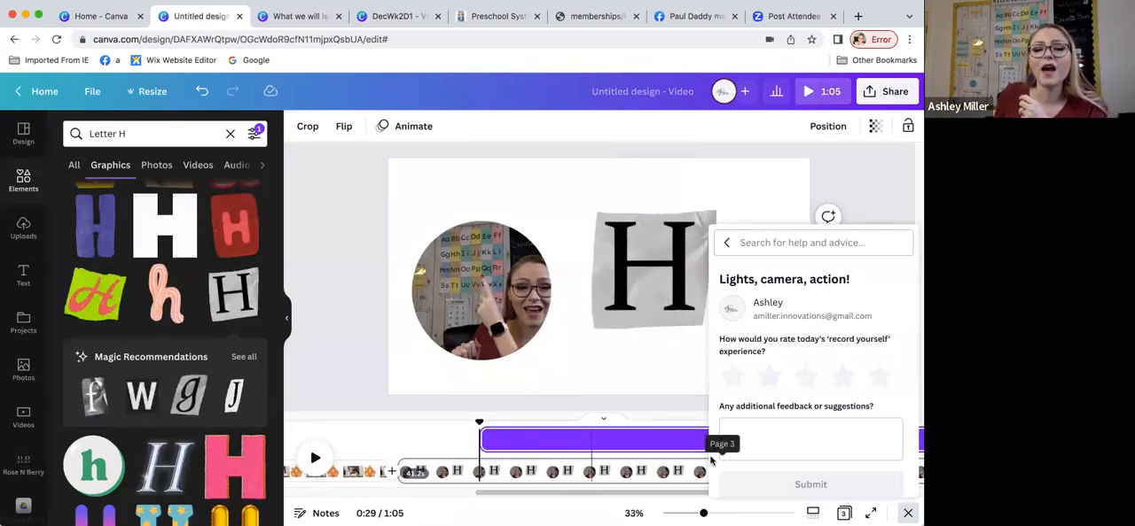
Step: Clear the side panel and feedback form from view and trim the end of the letter H's timing to about 0:32
left_click(287, 317)
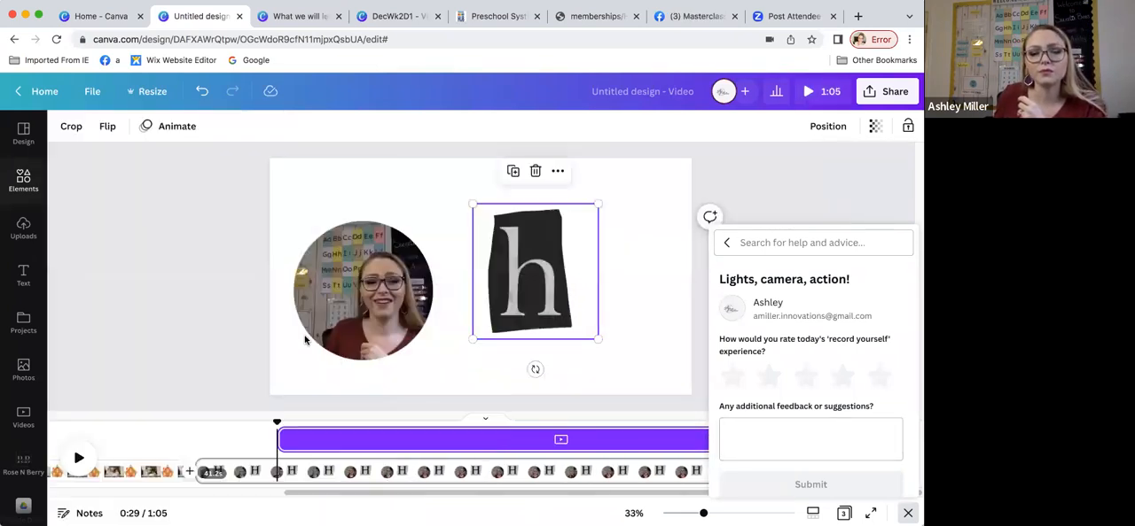
left_click(809, 207)
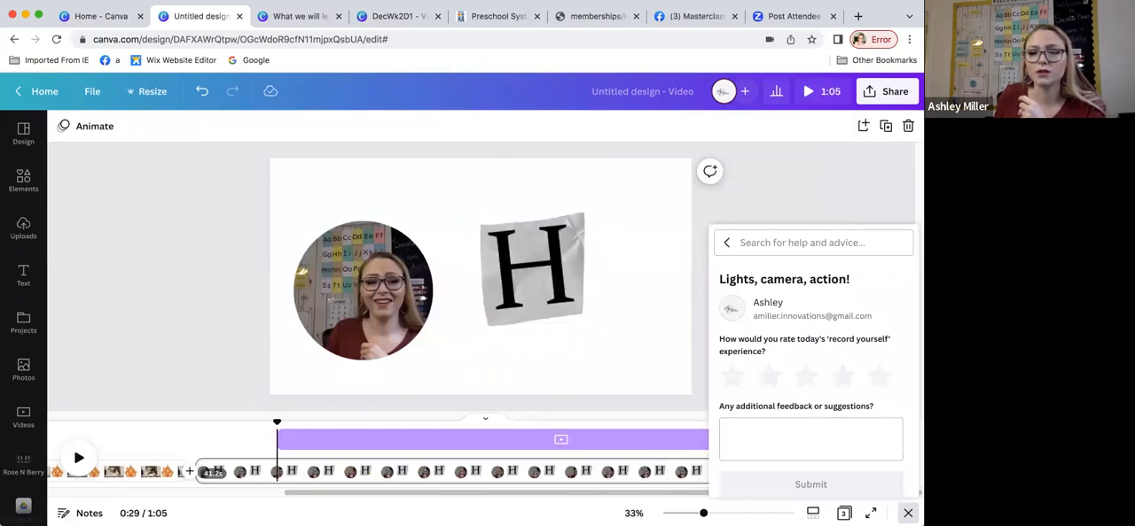
left_click(908, 513)
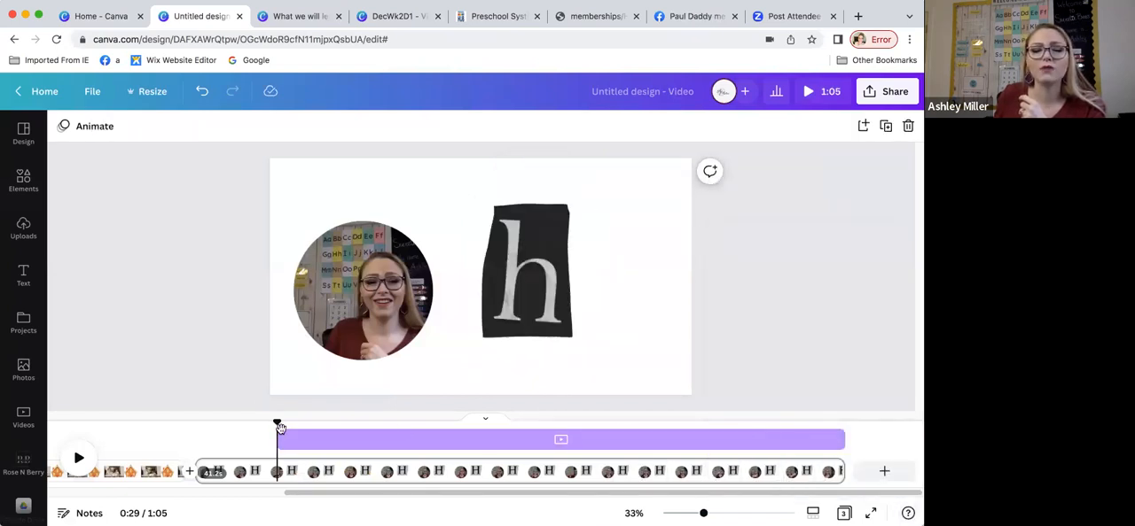
left_click(811, 439)
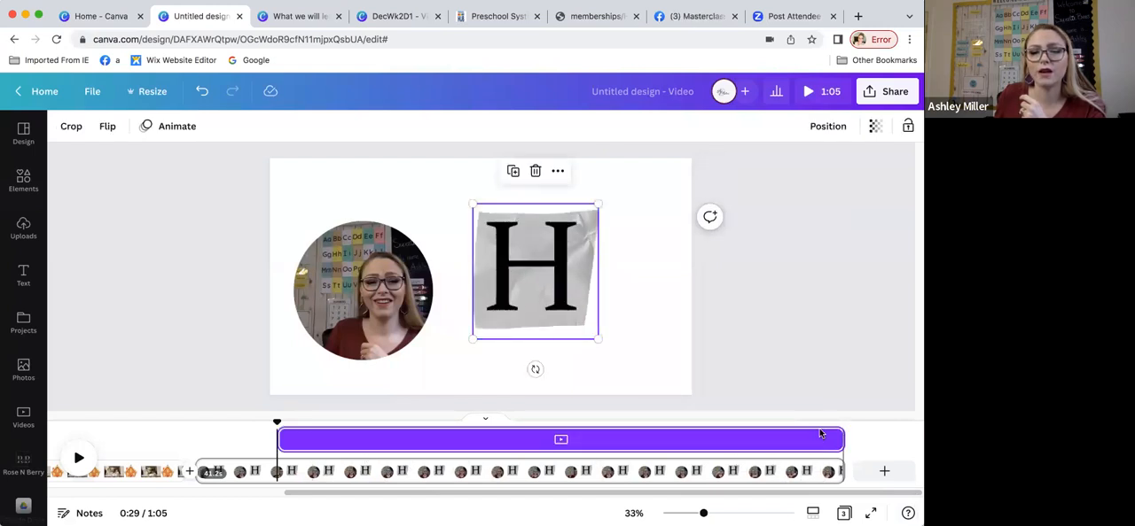
left_click_drag(839, 437, 321, 442)
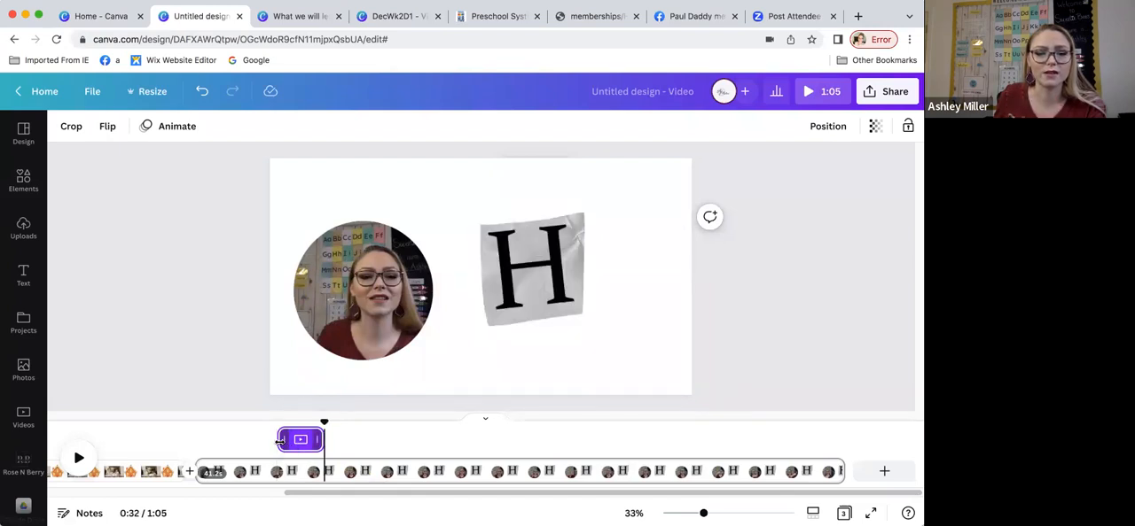
Step: Preview the third page from 0:29 to about 0:38 to check the letter H's timing
left_click(274, 444)
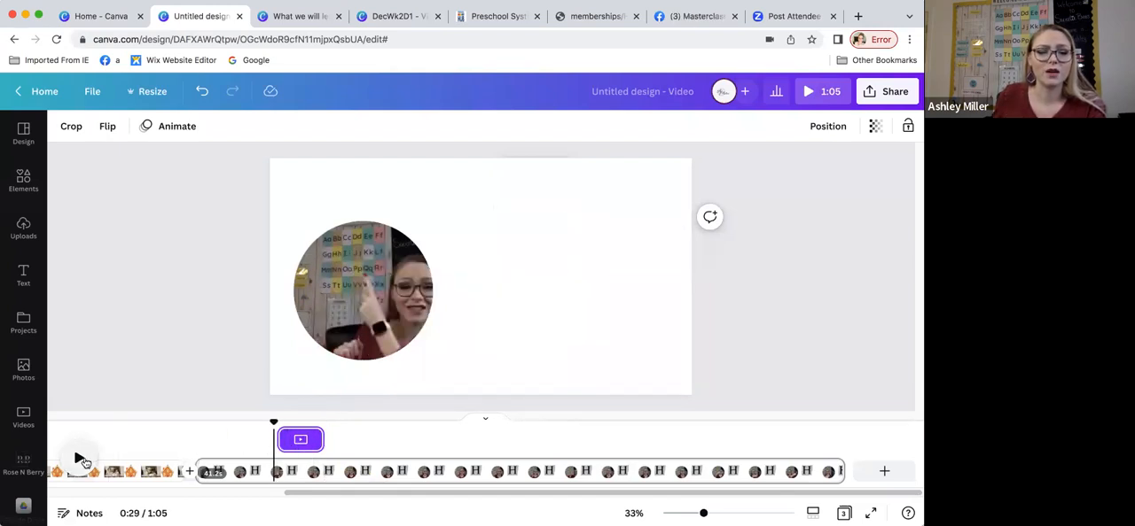
left_click(80, 460)
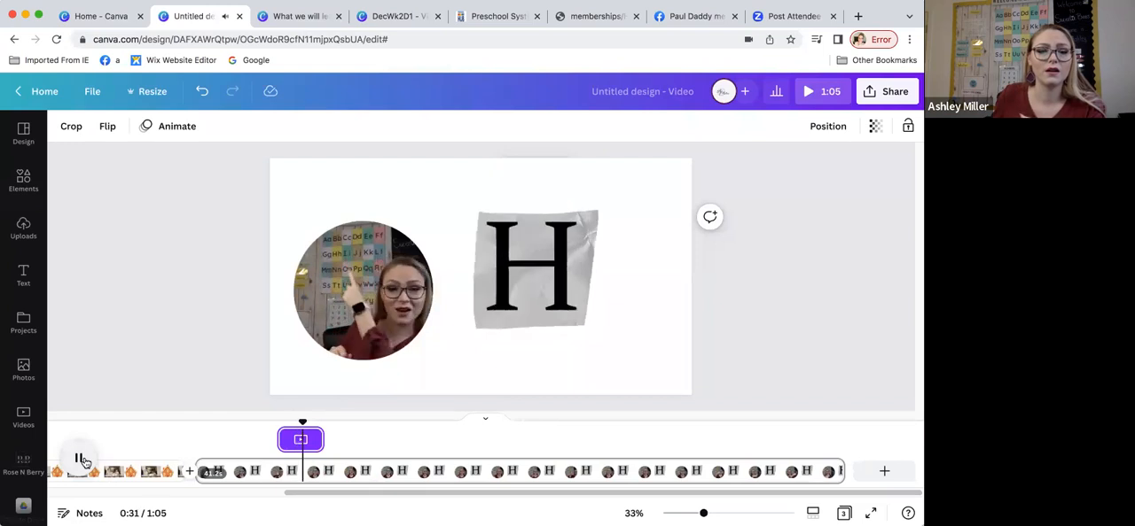
left_click(80, 460)
left_click(80, 460)
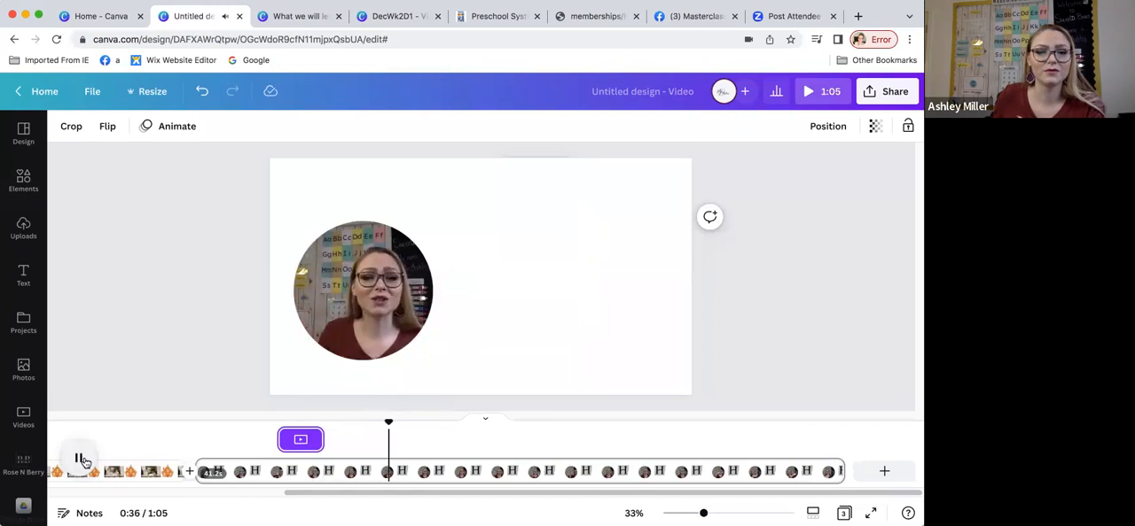
left_click(80, 460)
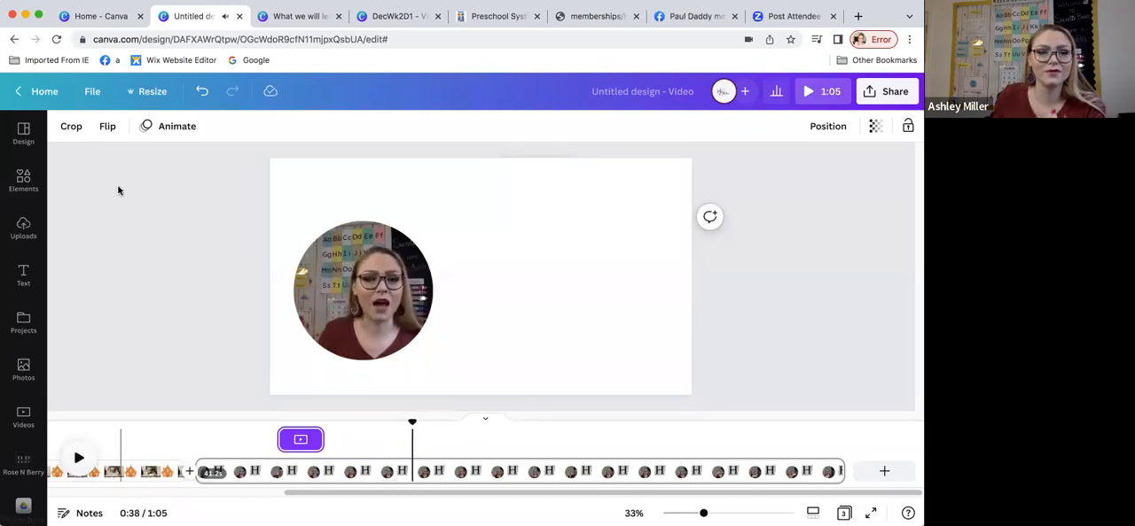
Step: Search the graphics for "horse" and add the brown standing horse to the third page
left_click(20, 182)
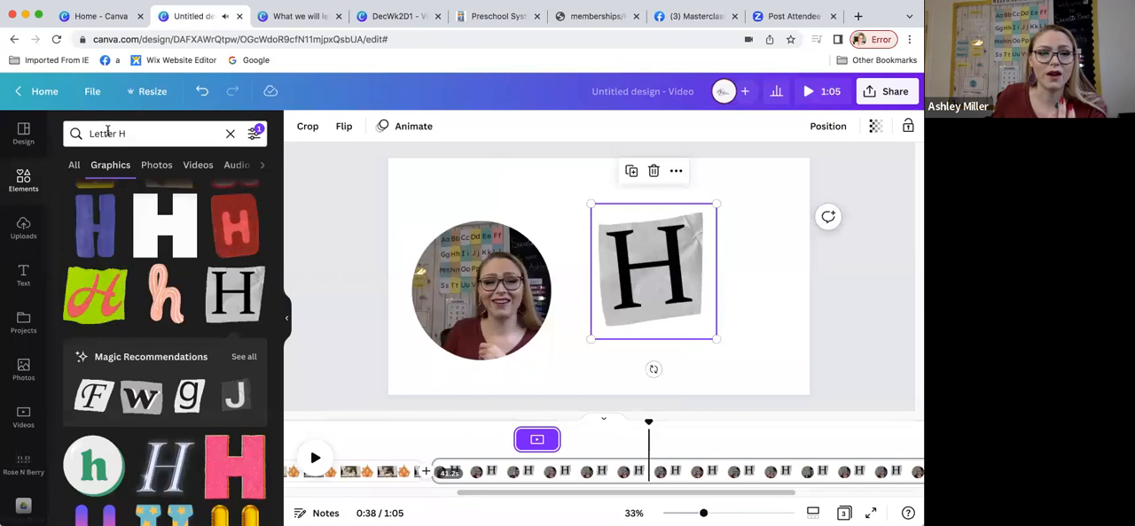
left_click(66, 133)
type("hors")
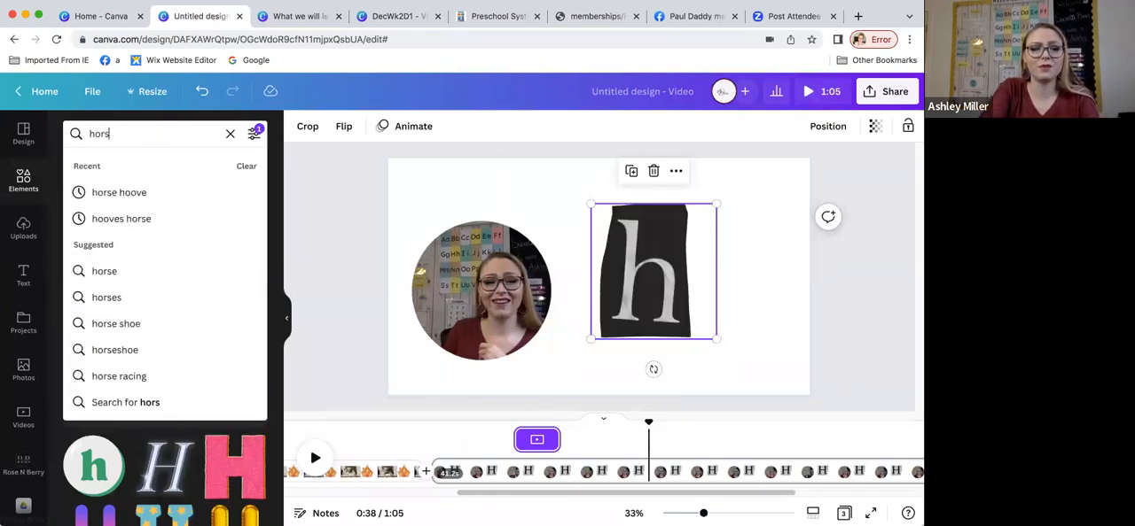
type("e")
key("Return")
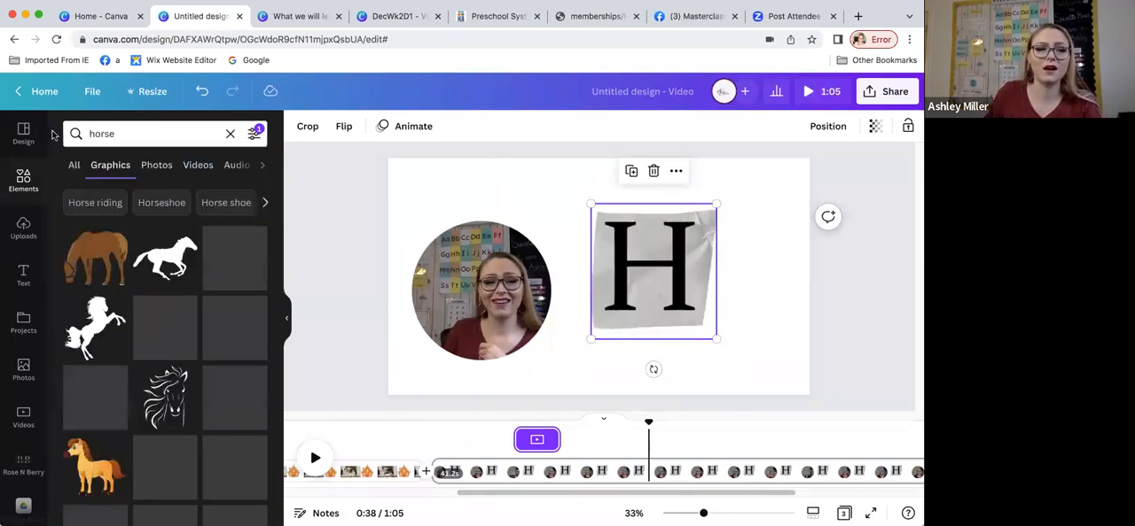
left_click(234, 257)
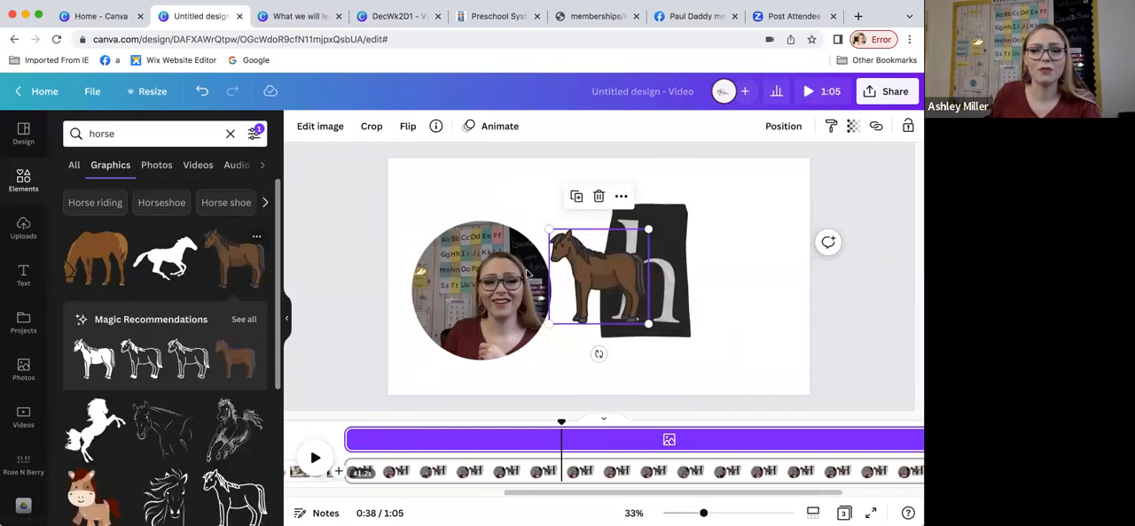
Step: Enlarge the horse slightly and position it between the circular recording and the letter H, near the page's lower edge
left_click_drag(597, 278, 648, 278)
left_click_drag(698, 326, 736, 328)
left_click_drag(671, 306, 596, 336)
Step: Enlarge the circular recording and reposition it in the upper left area of the page
left_click(455, 316)
left_click(408, 212)
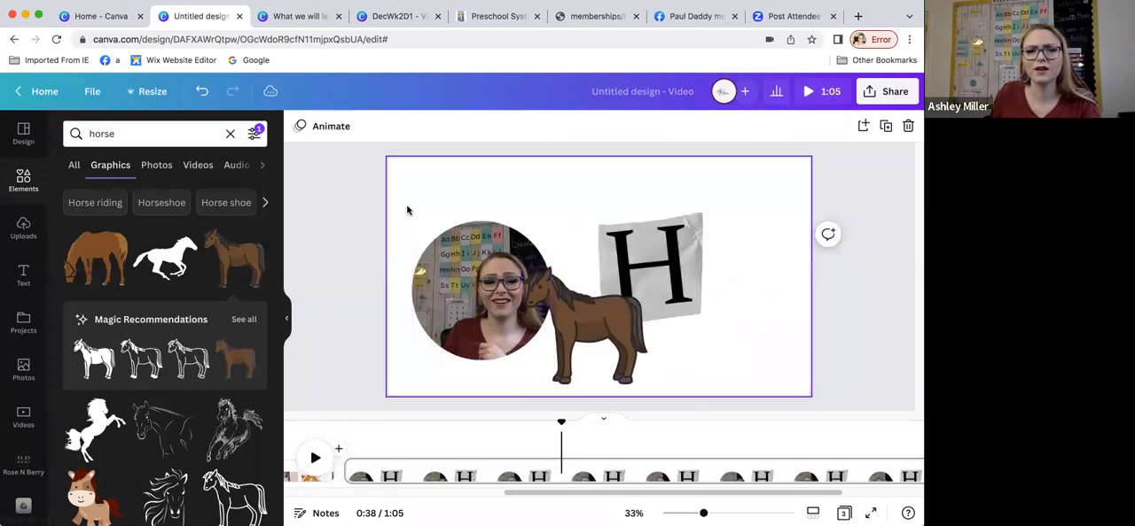
left_click(418, 233)
left_click_drag(407, 225, 382, 190)
left_click_drag(453, 251, 460, 236)
Step: Shrink the horse and move it over the lower right edge of the circular recording
left_click(592, 328)
left_click_drag(651, 275, 620, 301)
left_click_drag(596, 336, 568, 338)
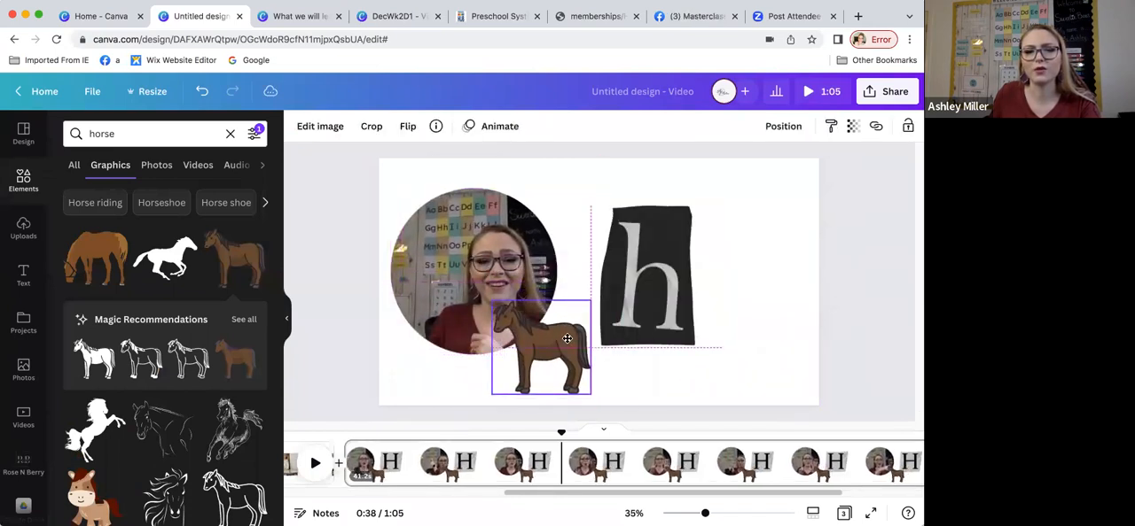
Step: Show the horse's timing and make it appear from about 0:37 until the end of the page
left_click(562, 267)
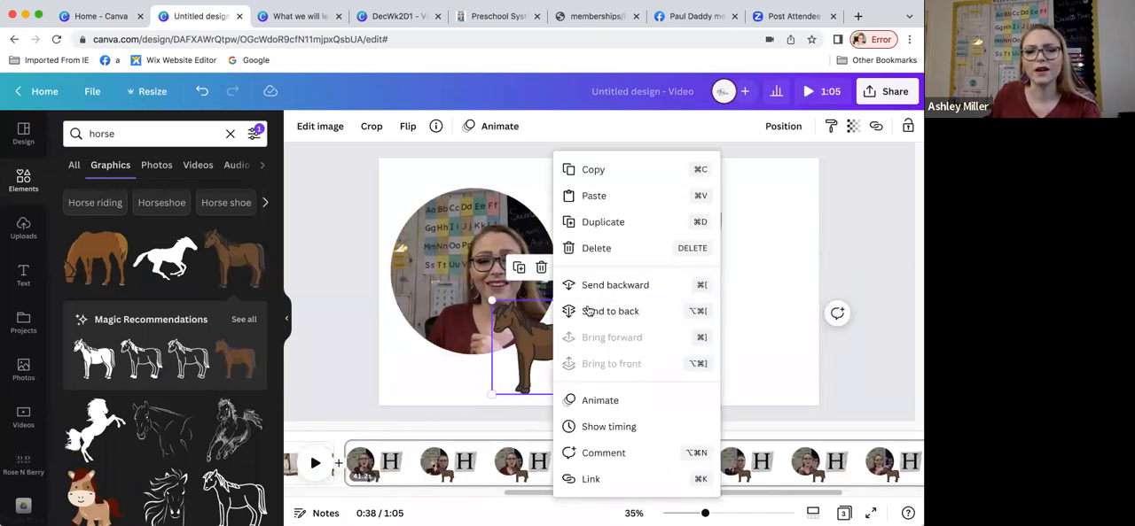
left_click(613, 427)
left_click_drag(350, 439, 607, 450)
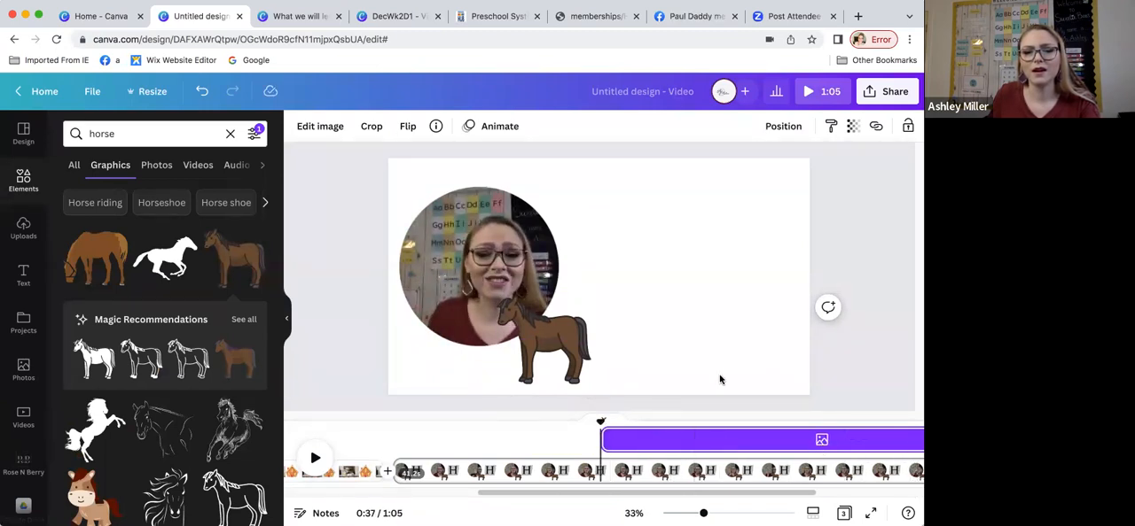
left_click(287, 323)
mouse_move(841, 439)
left_mouse_down()
mouse_move(479, 448)
mouse_move(843, 448)
left_mouse_up()
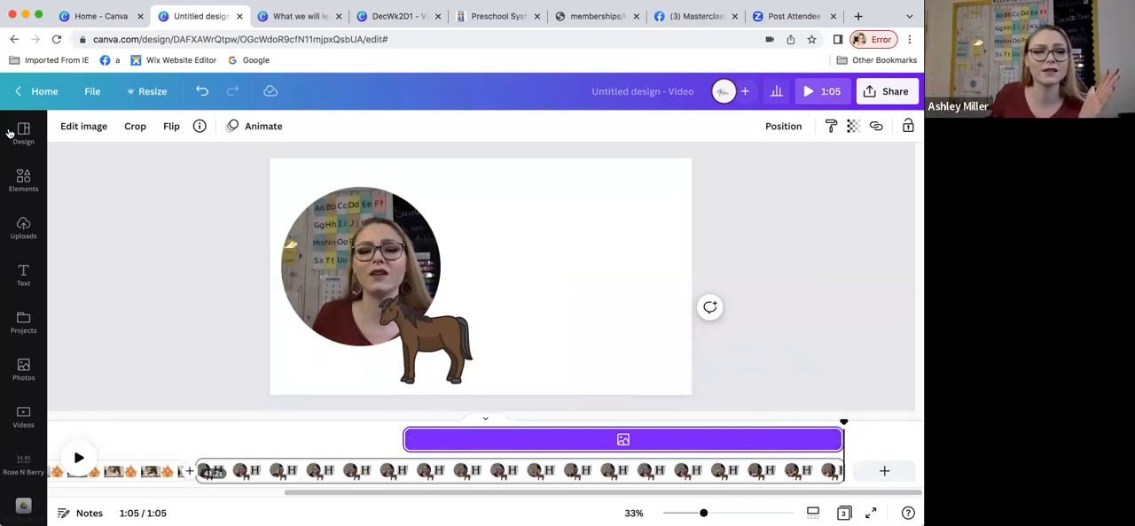
Step: Preview the third page from 0:37 to about 0:46 to check the horse's appearance
left_click(397, 445)
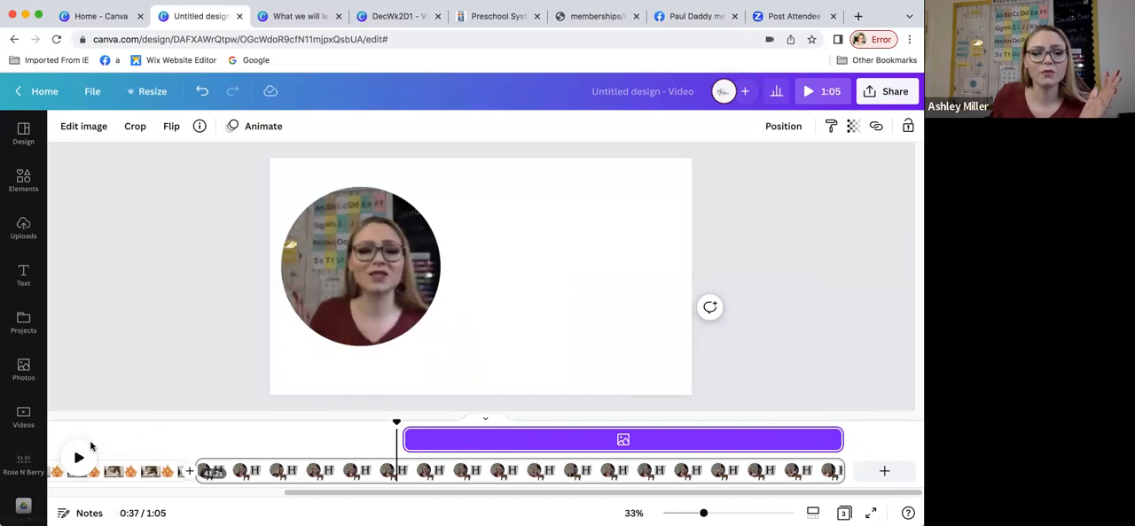
left_click(78, 458)
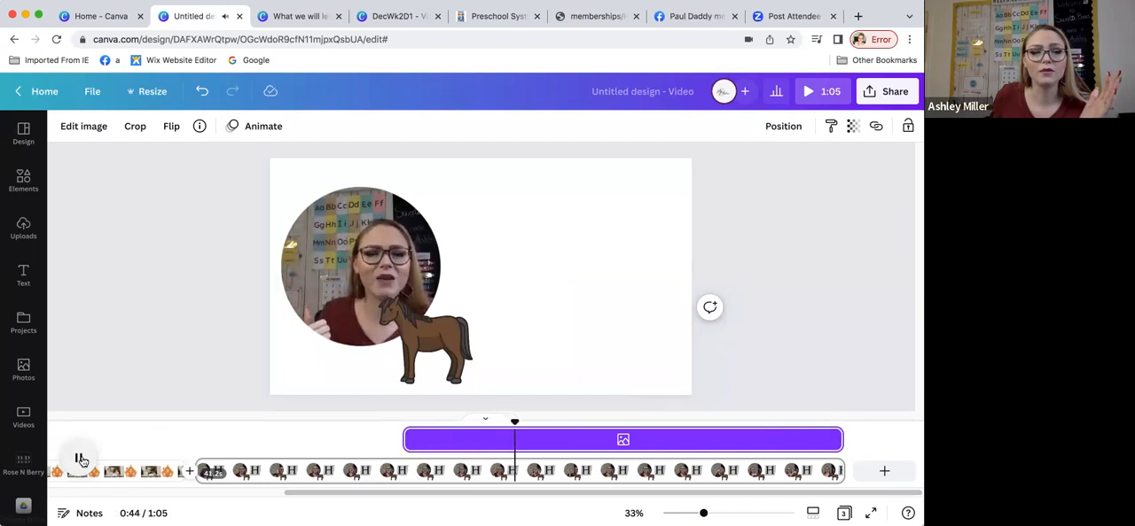
left_click(80, 459)
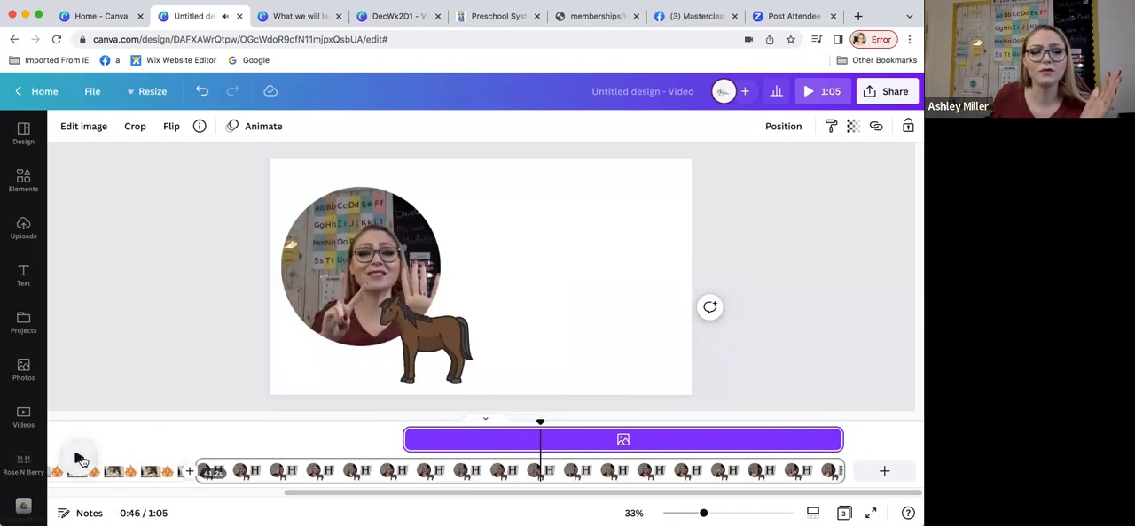
Step: Search the graphics for "seven" and add the orange circular 7 to the third page
left_click(25, 180)
left_click(112, 133)
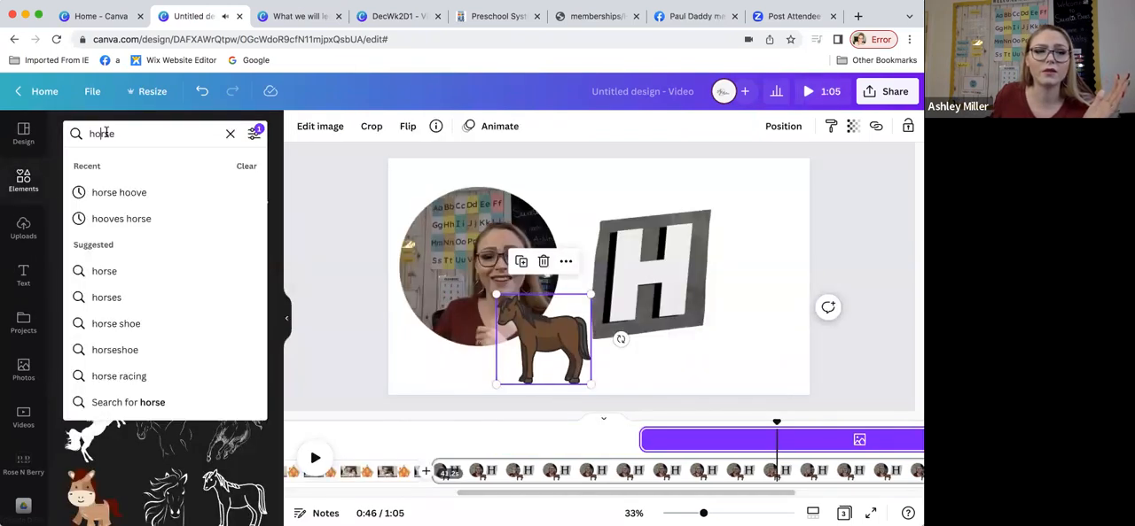
left_click_drag(116, 134, 58, 136)
type("seven")
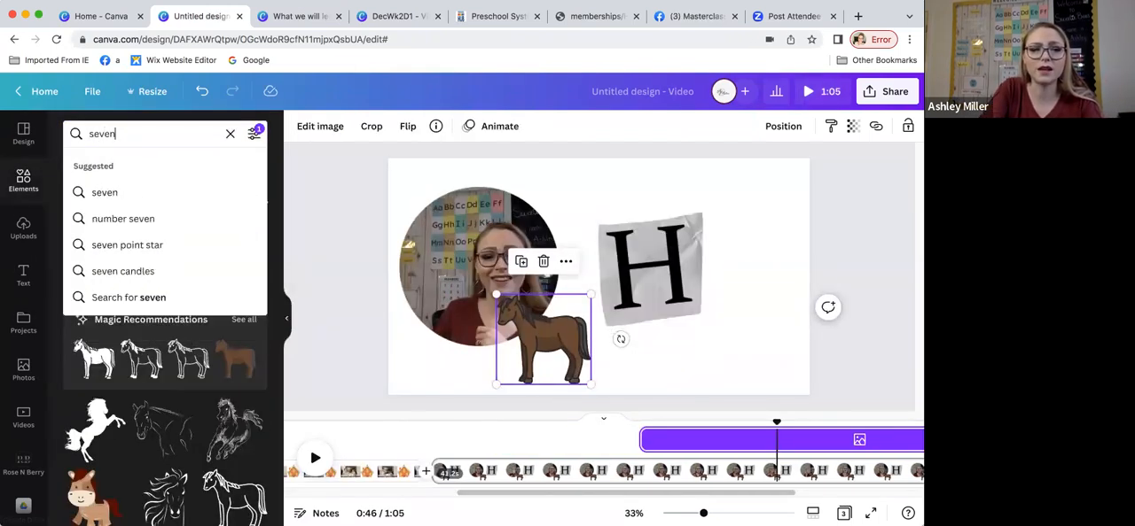
key("Return")
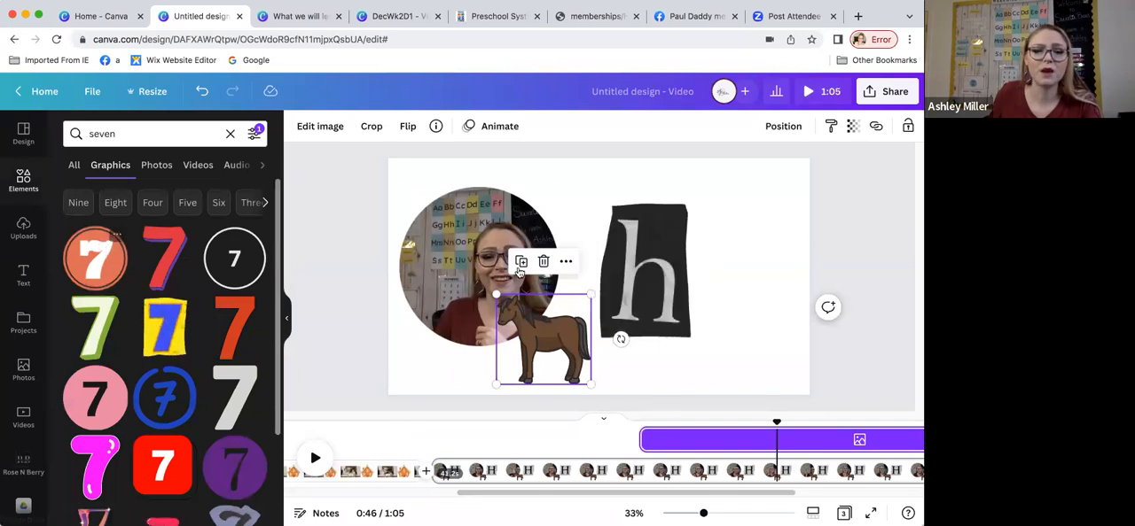
left_click(78, 264)
Step: Enlarge the orange 7 graphic and place it over the letter H, to the right of the recording
left_click_drag(559, 241, 591, 193)
left_click_drag(725, 327, 739, 337)
left_click_drag(687, 284, 697, 297)
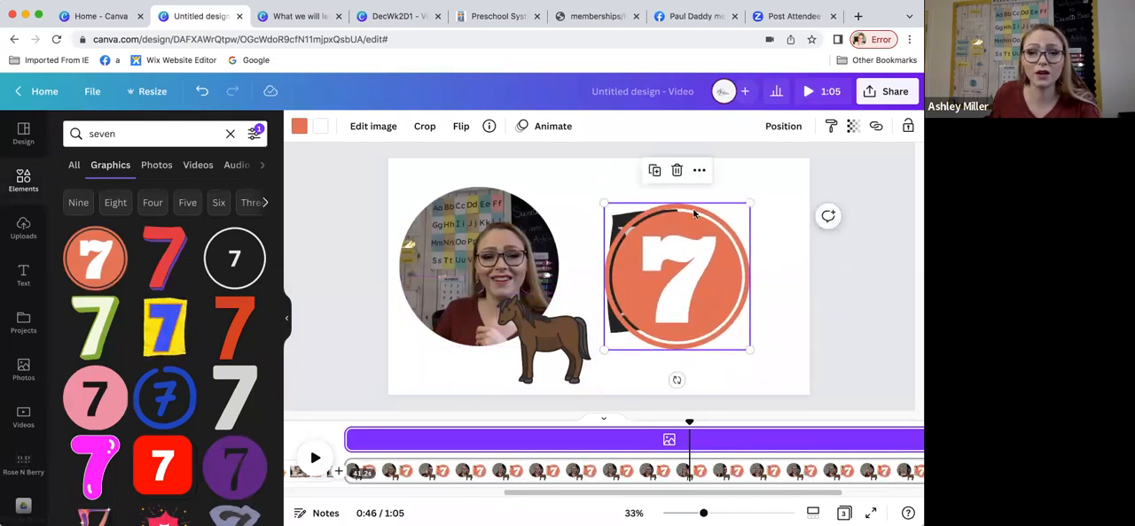
Step: Show the orange 7's timing and limit its appearance on the third page to about 0:45 through 0:47
left_click(699, 170)
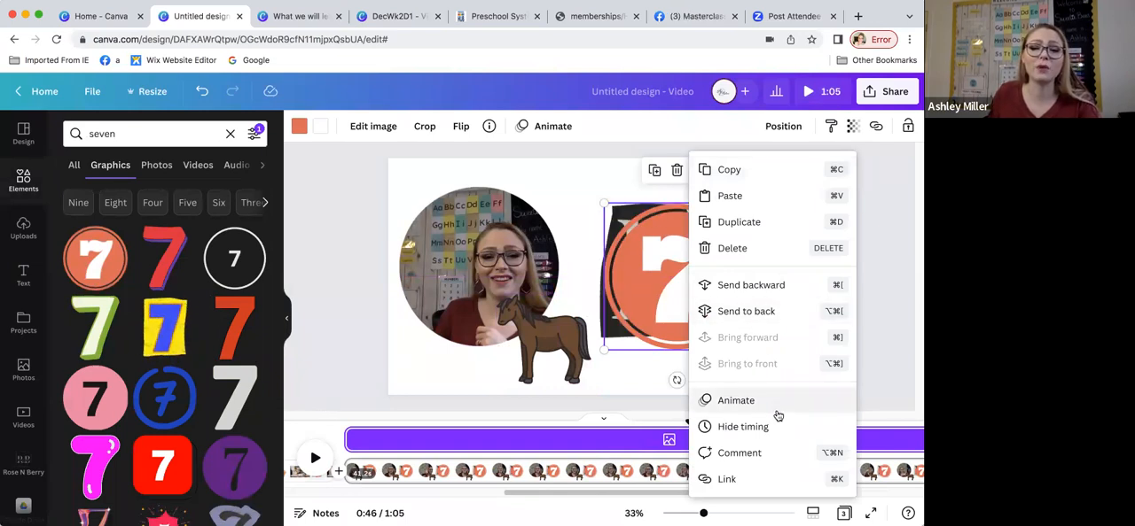
left_click(671, 377)
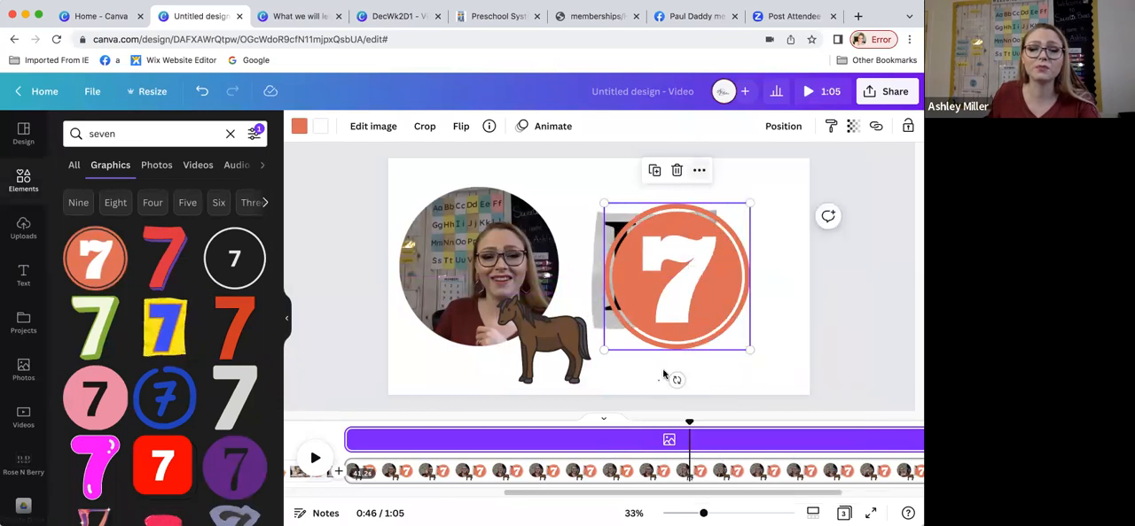
left_click(679, 328)
left_click(703, 172)
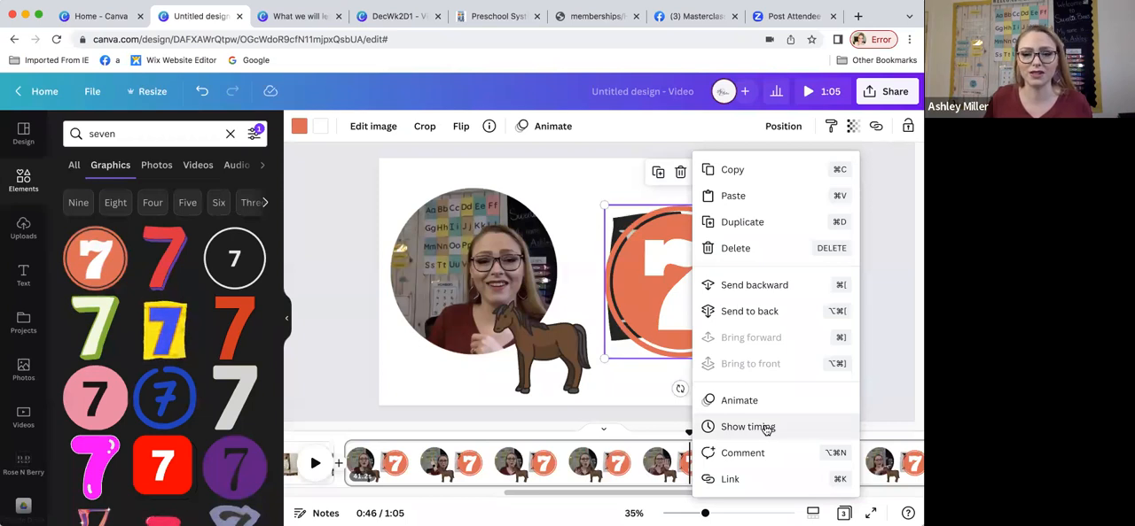
left_click(748, 427)
left_click_drag(350, 441, 737, 437)
scroll(759, 461, "right", 5)
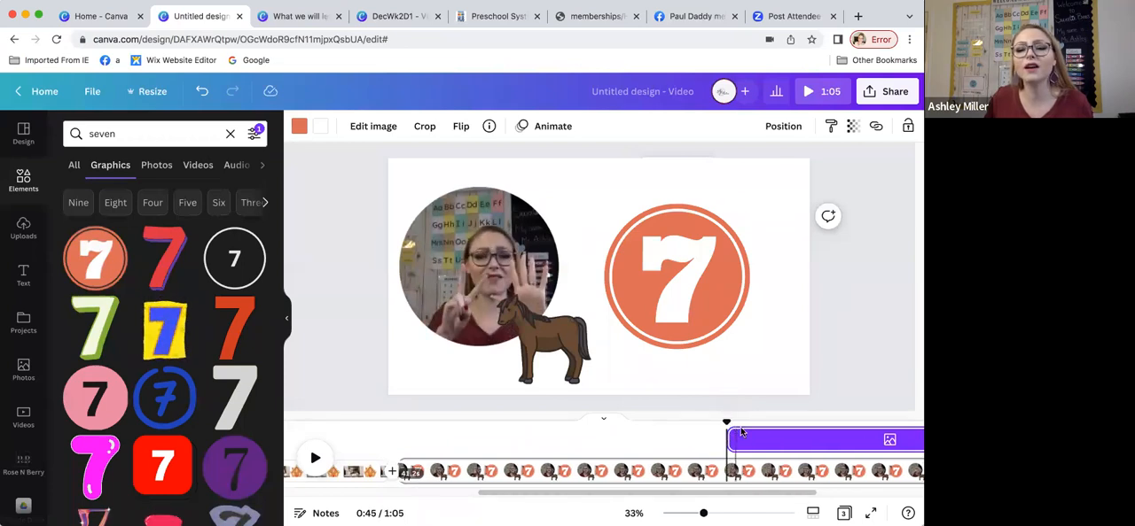
left_click_drag(833, 440, 561, 440)
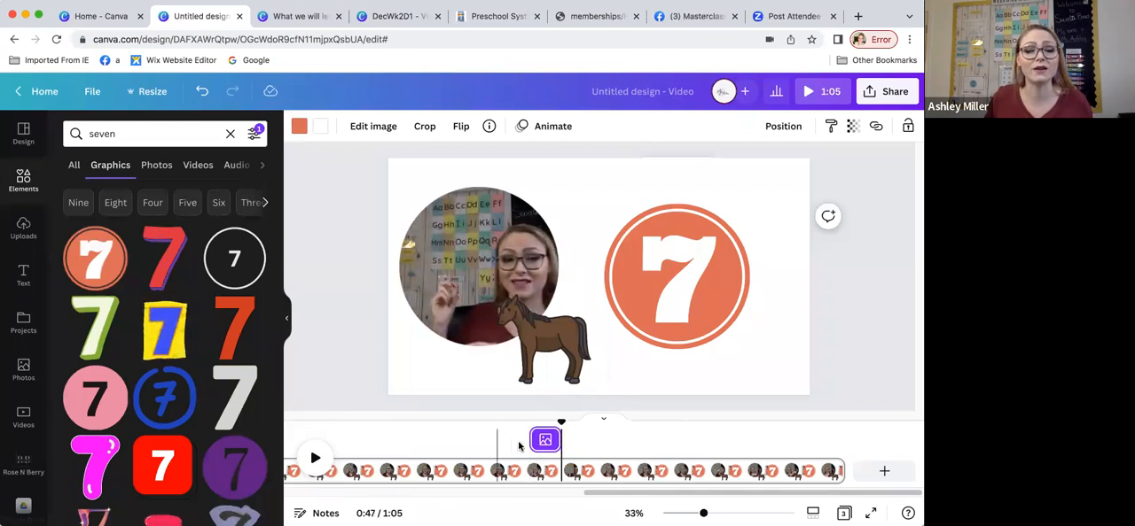
Step: Play the page on to about 0:55, search the graphics for "hay" and add the orange haystack
left_click(522, 446)
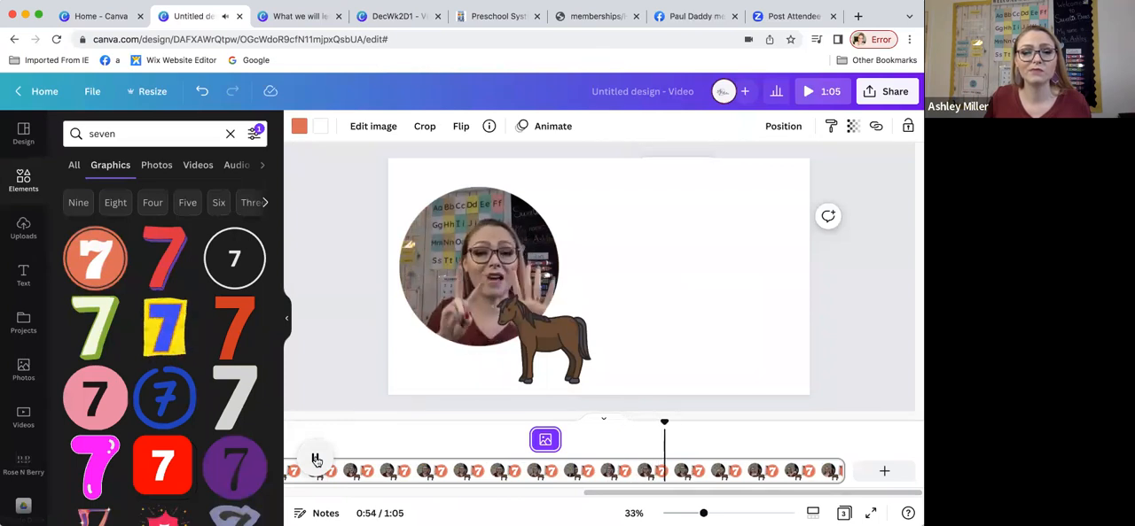
double_click(112, 133)
type("hay")
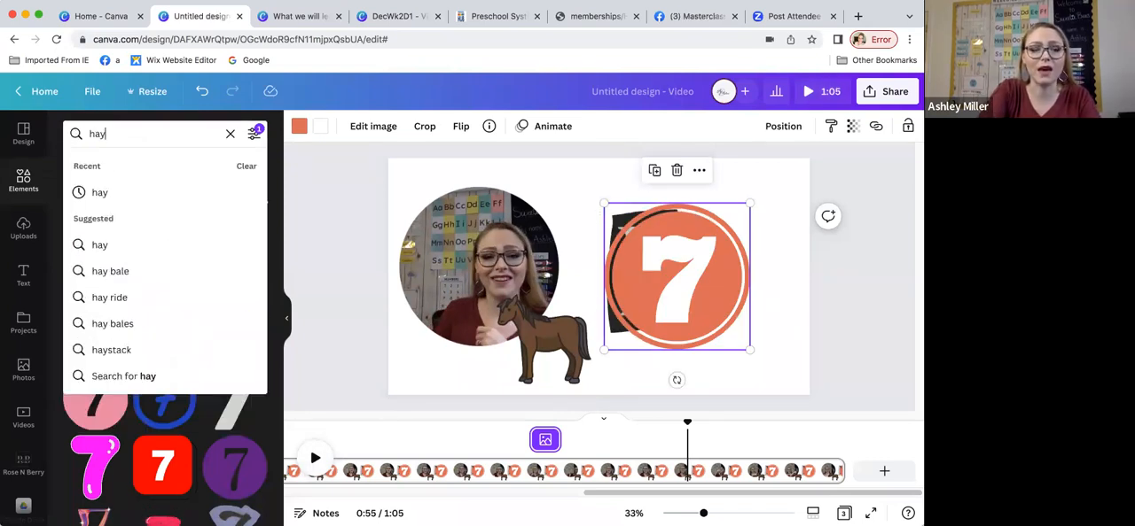
left_click(87, 185)
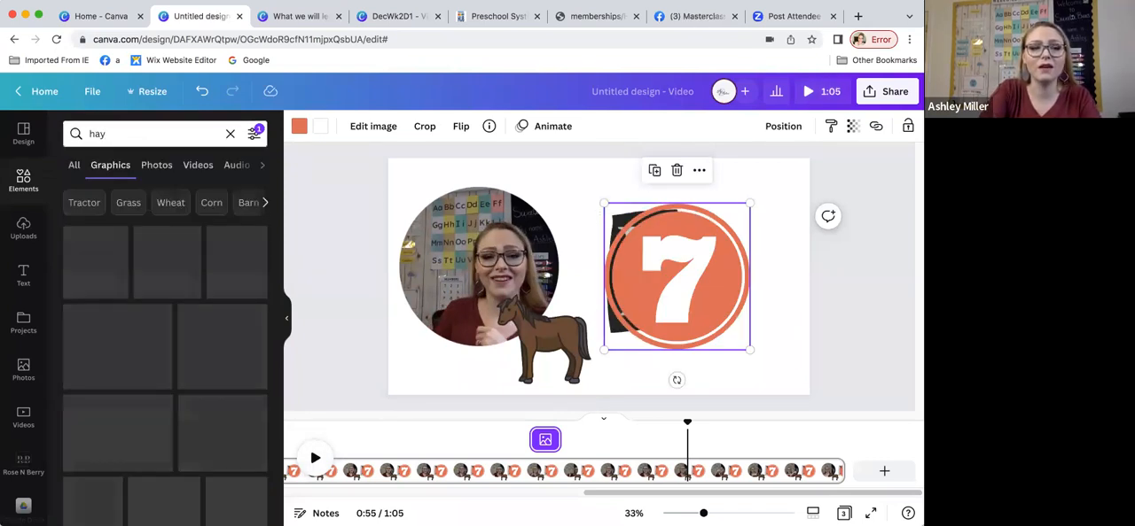
left_click(171, 265)
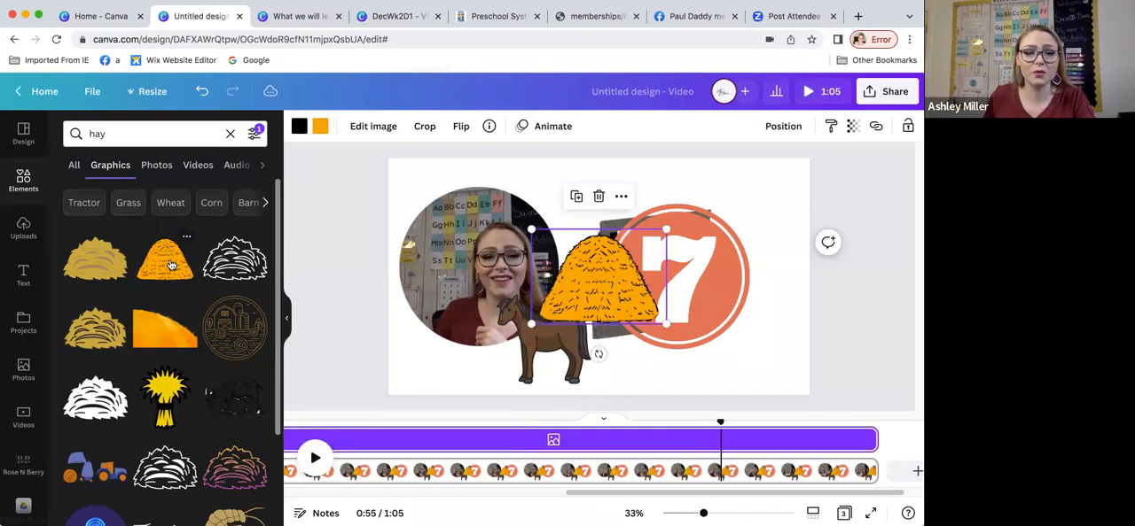
Step: Shrink the haystack, place it at the 7's upper left, and position two copies at its upper right and middle left
left_click_drag(623, 260, 666, 207)
left_click_drag(710, 271, 647, 236)
left_click_drag(612, 206, 705, 223)
left_click(614, 166)
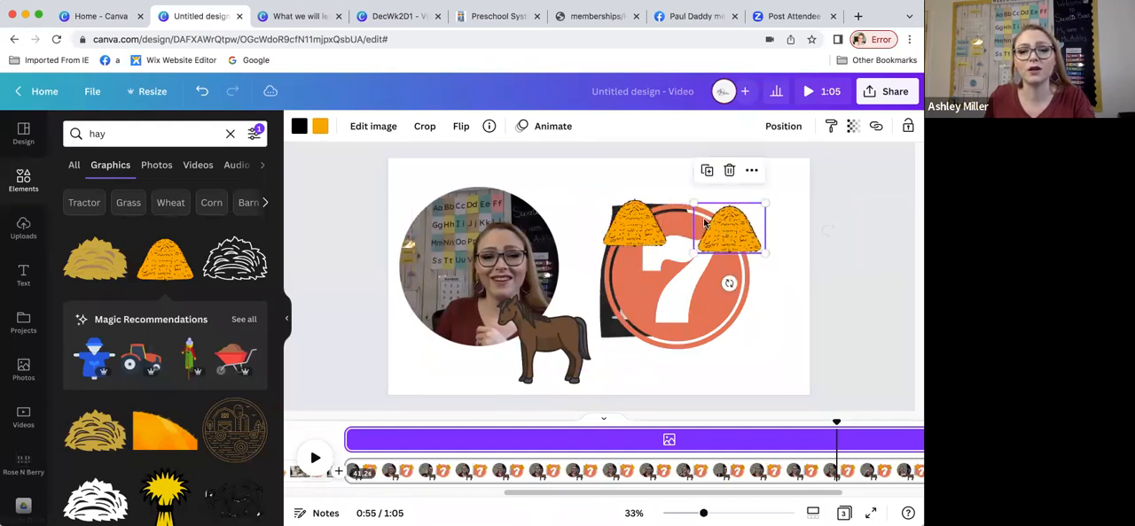
left_click(705, 170)
left_click_drag(808, 242, 631, 291)
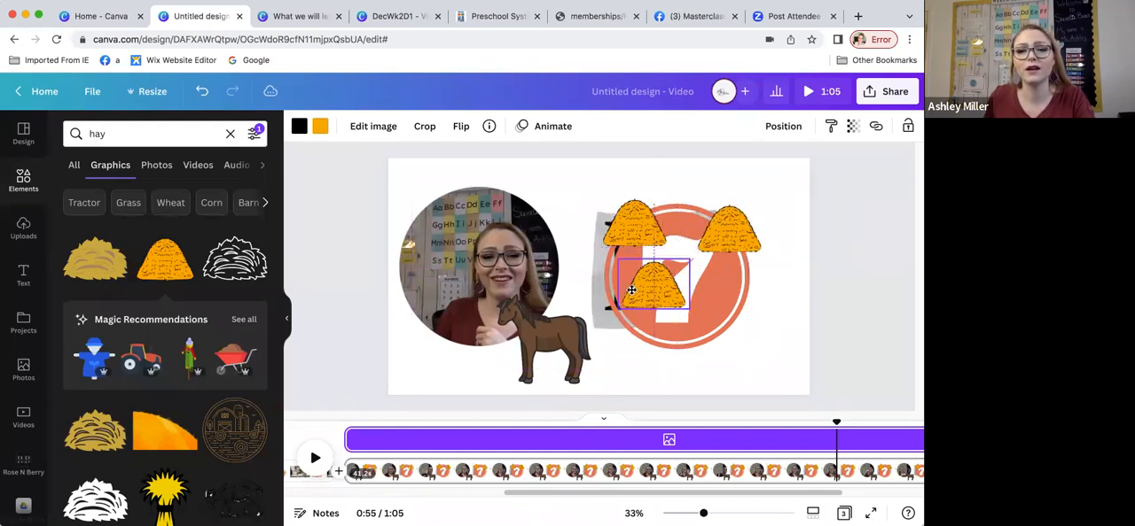
Step: Duplicate the haystack four more times, arranging the copies in two columns with a smaller one centred on top
left_click(632, 227)
left_click_drag(622, 332, 628, 363)
left_click(716, 240)
left_click(634, 288)
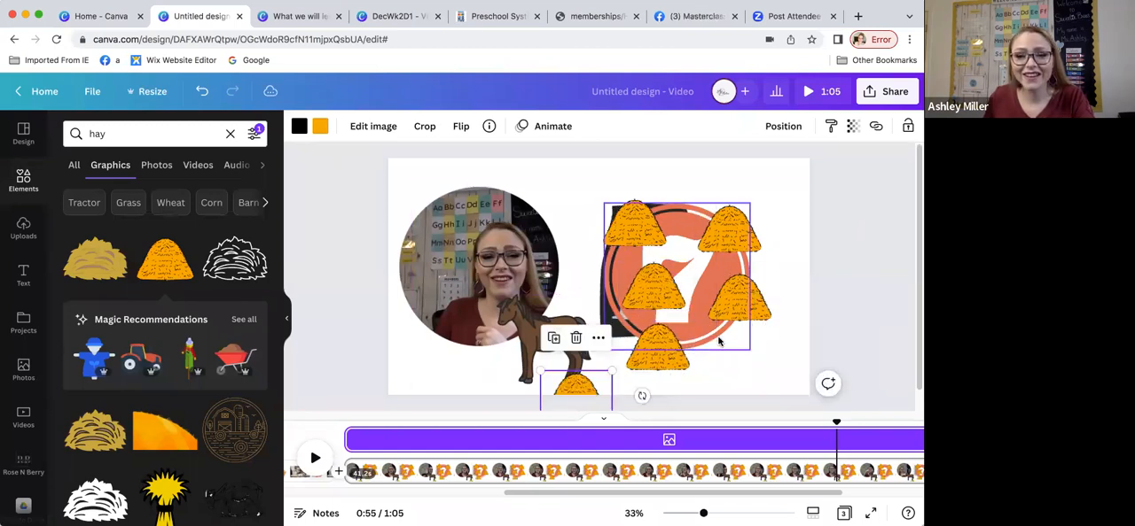
left_click_drag(572, 386, 736, 348)
left_click(722, 291)
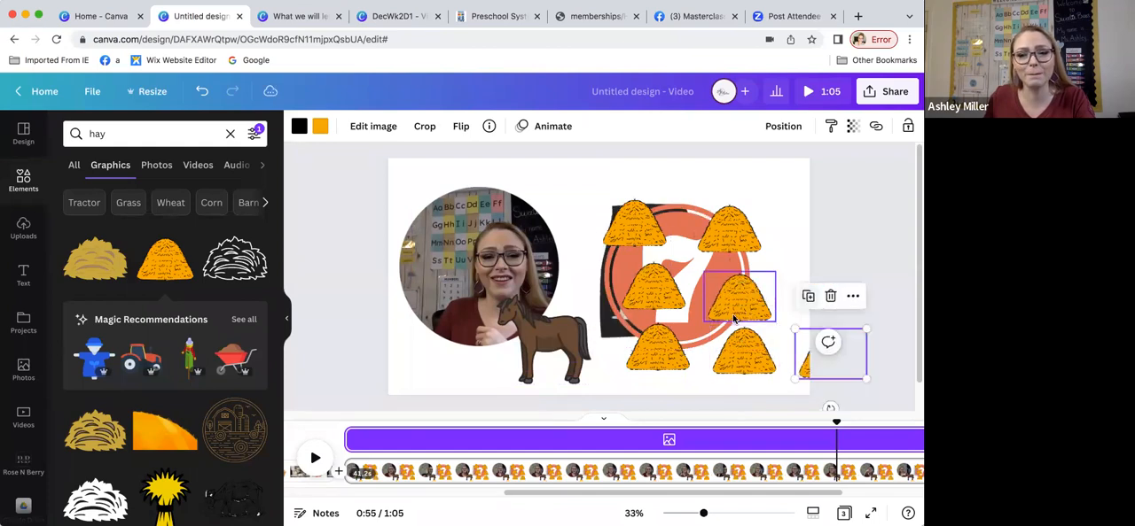
left_click_drag(783, 339, 694, 189)
Step: Shrink and lower the upper-left haystack, then enlarge the top haystack slightly and recentre it above the two columns
left_click(634, 233)
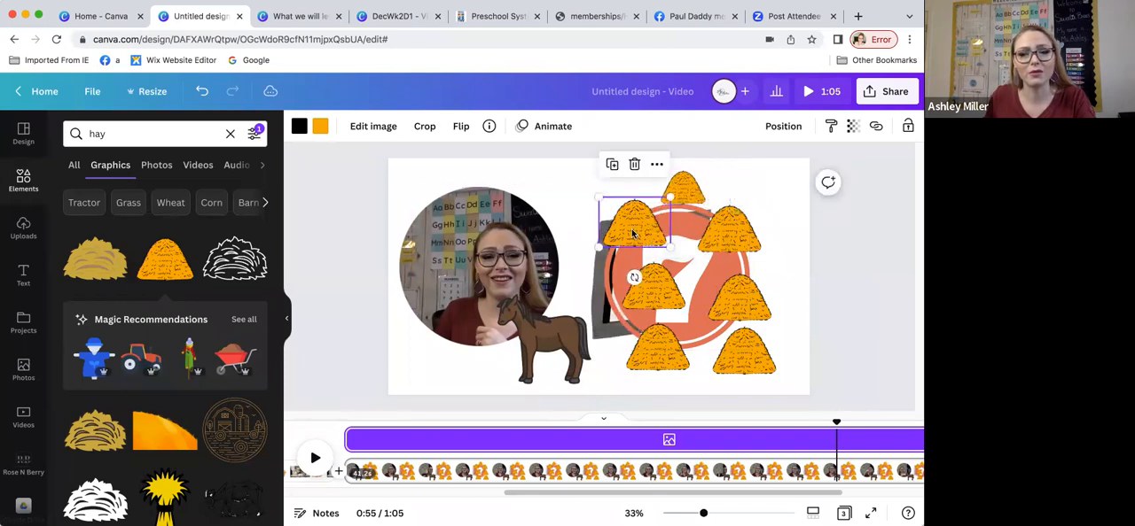
left_click_drag(639, 231, 655, 217)
left_click(688, 191)
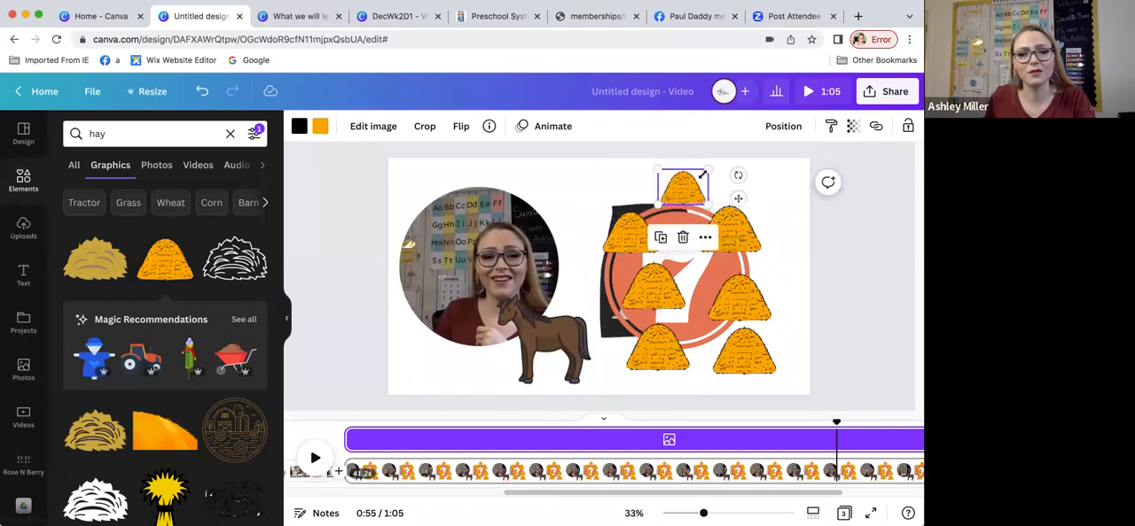
left_click_drag(708, 168, 717, 163)
left_click_drag(682, 194, 680, 200)
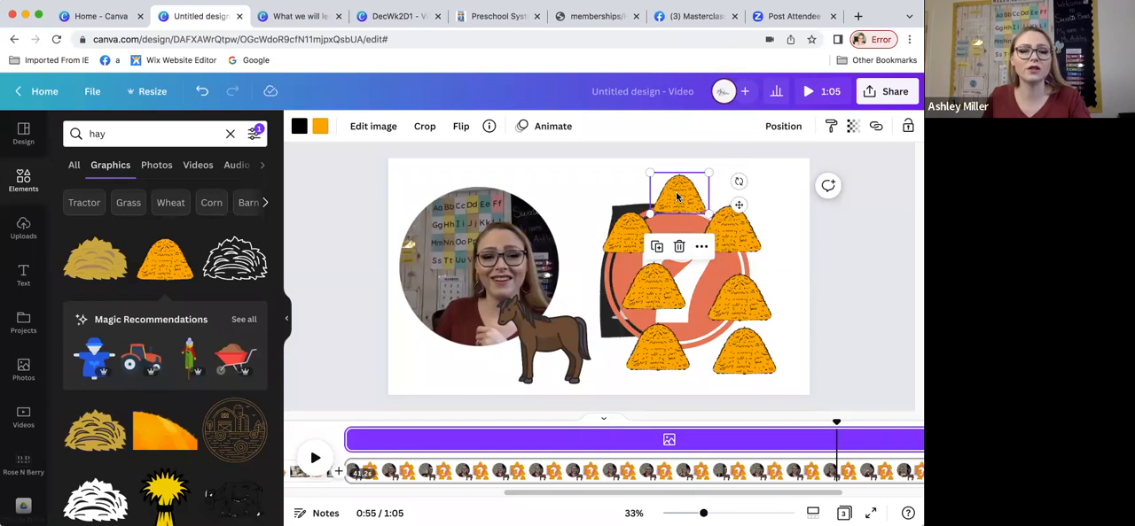
left_click_drag(676, 197, 673, 199)
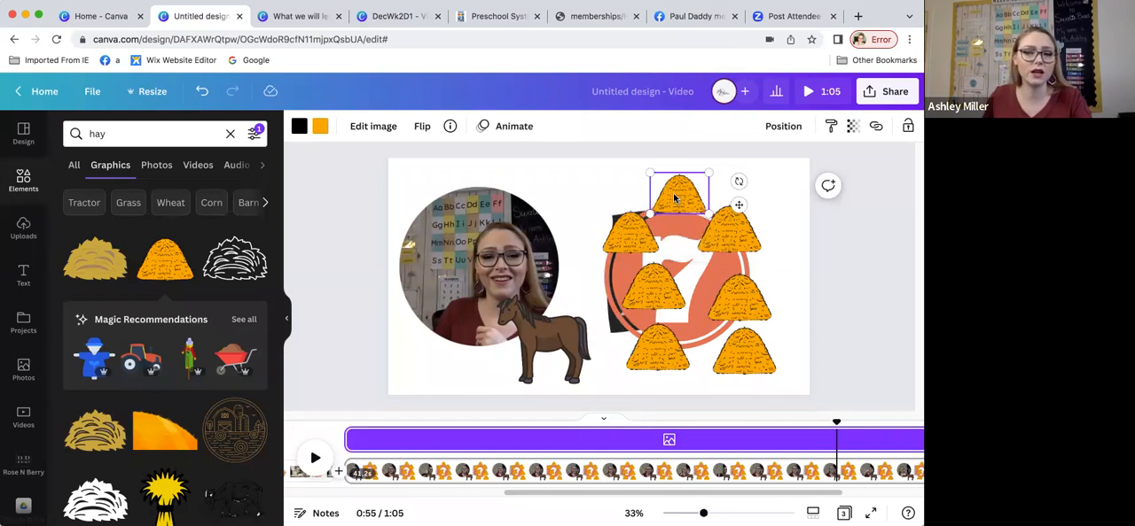
Step: Select all seven haystacks on the third page and group them
left_click(625, 237, "shift")
left_click(727, 236, "shift")
left_click(634, 303, "shift")
left_click(672, 359, "shift")
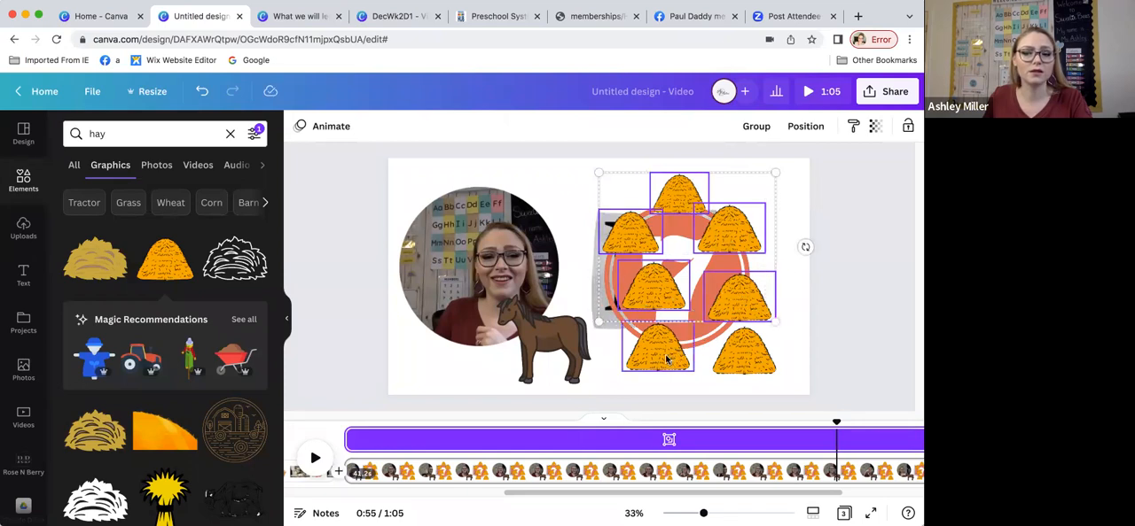
left_click(736, 364, "shift")
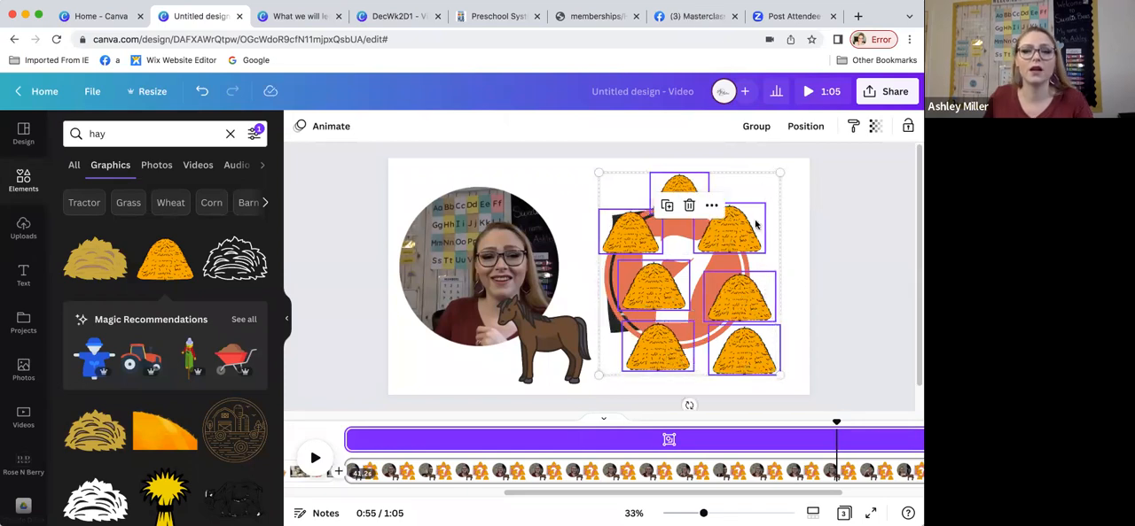
left_click(755, 129)
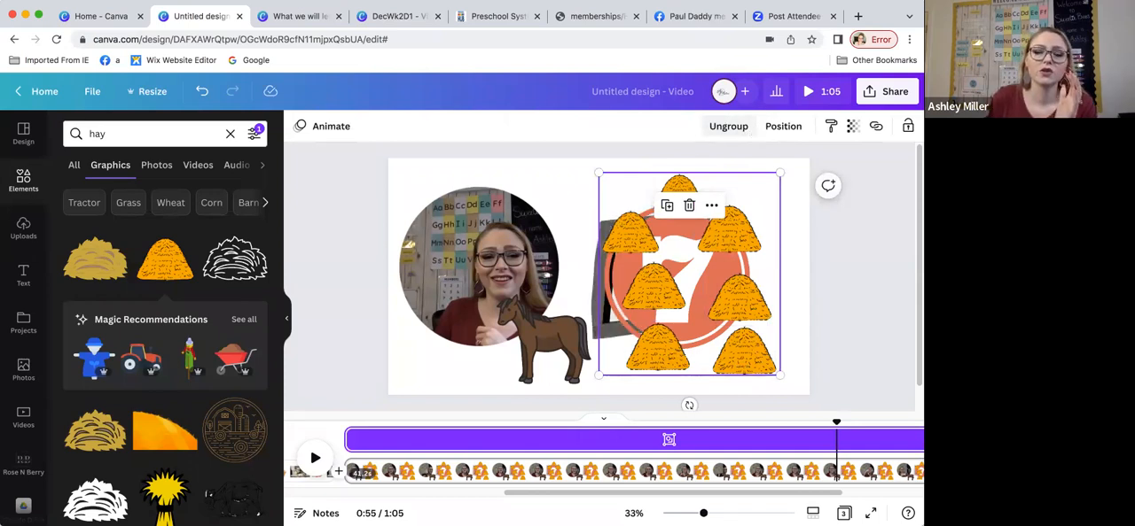
Step: Make the haystack group appear from about 0:54 until the end of the page, and preview it to 0:57
left_click(714, 205)
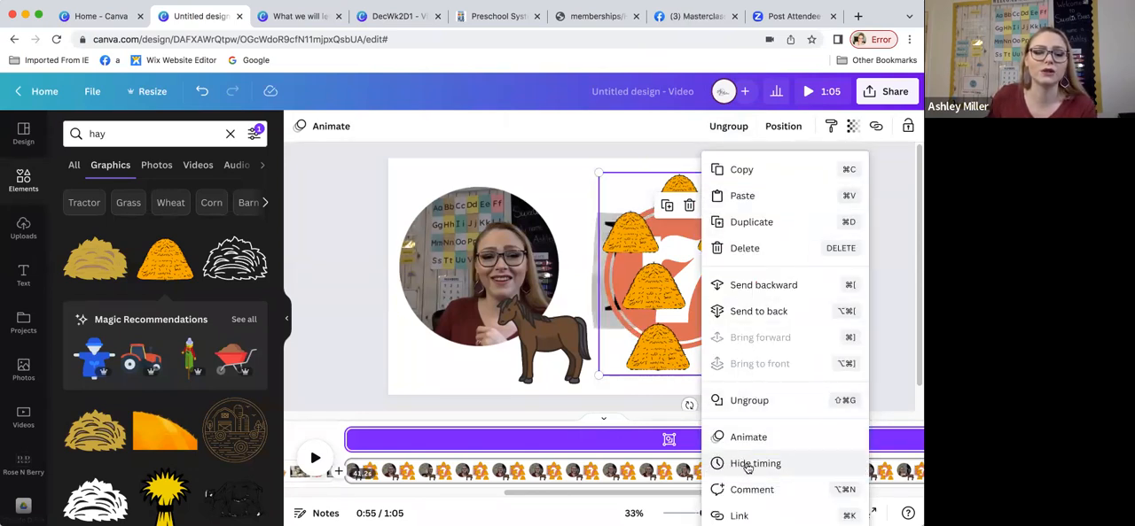
left_click(342, 426)
left_click_drag(351, 440, 772, 445)
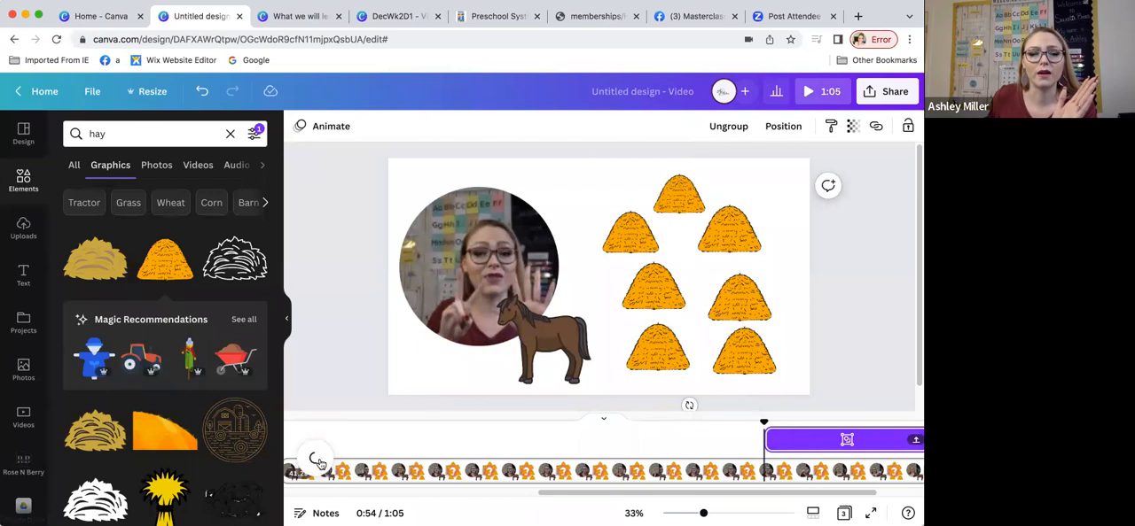
left_click(316, 459)
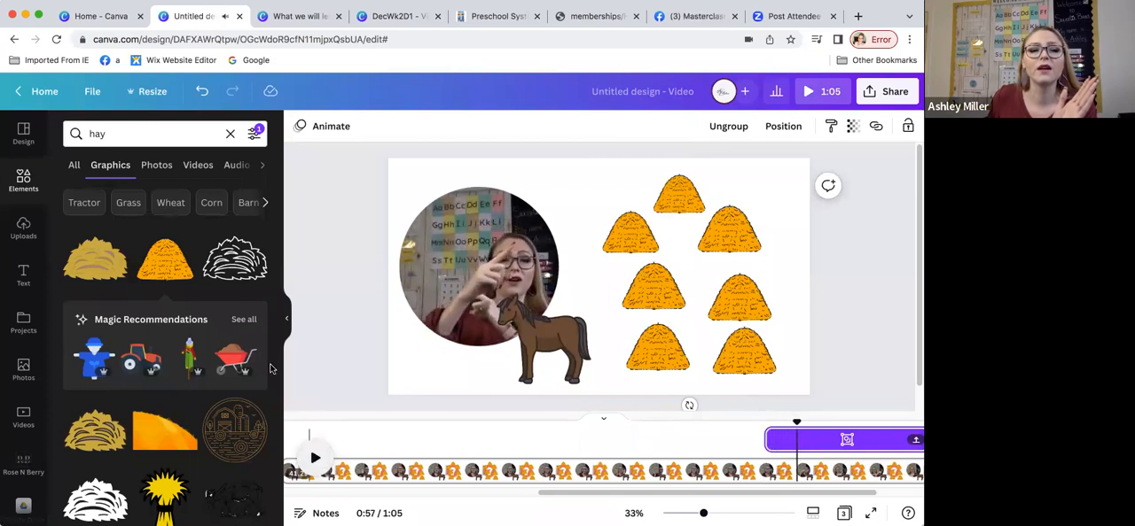
Step: Search the graphics for "1", add the plain black 1, and shrink it to fit on the top haystack
left_click(111, 131)
type("1")
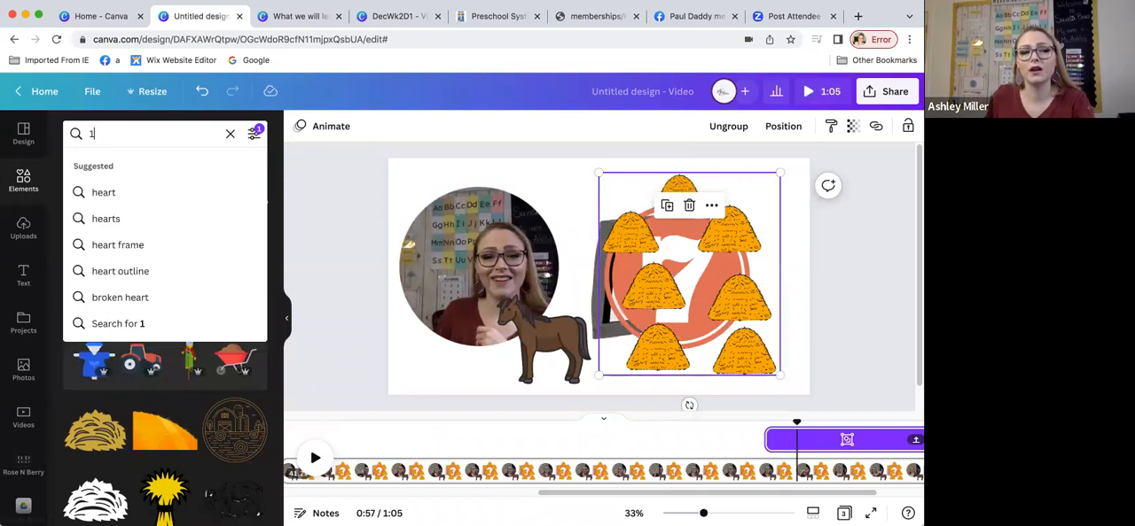
key("Return")
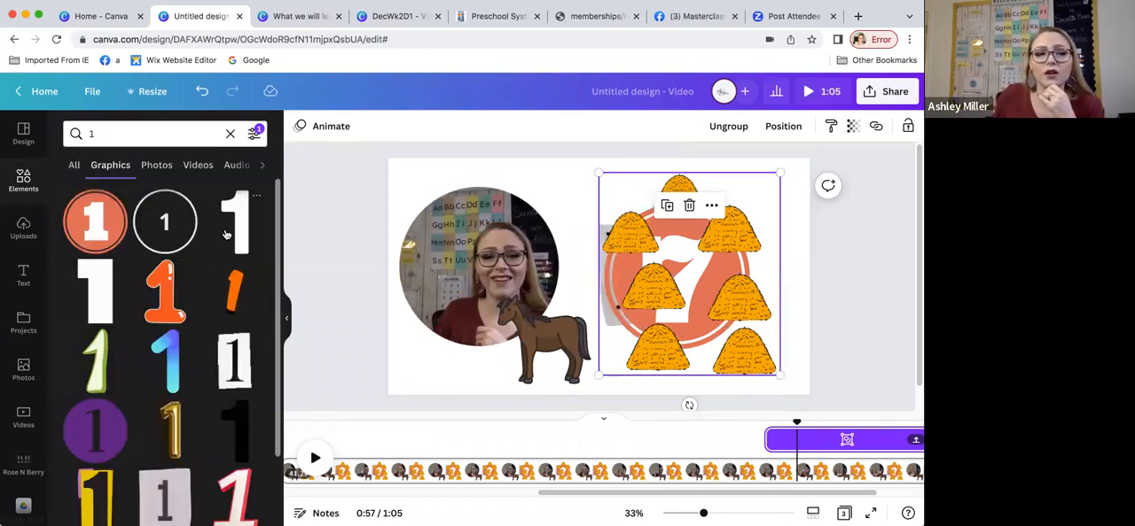
left_click(238, 435)
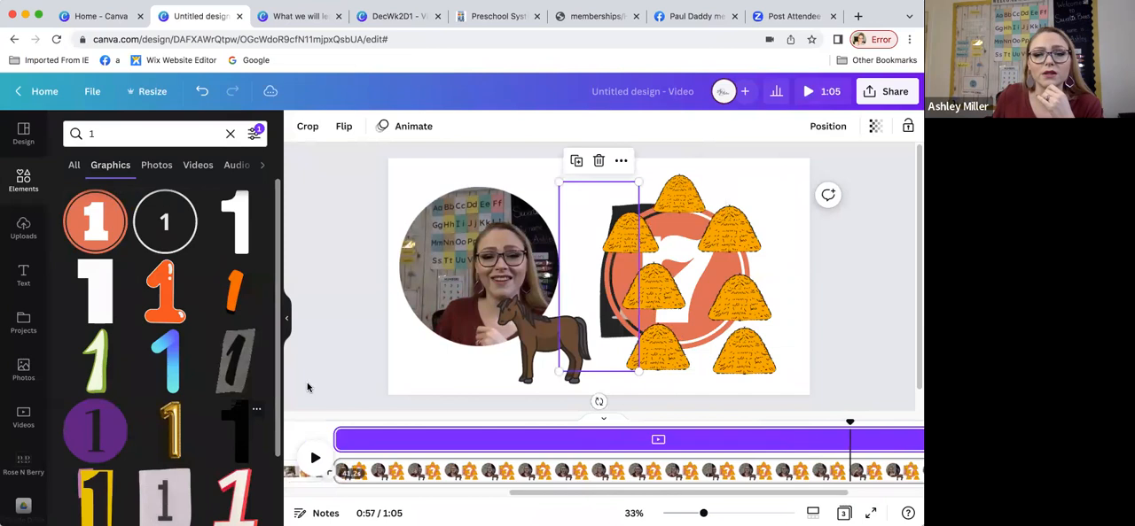
left_click_drag(638, 183, 683, 196)
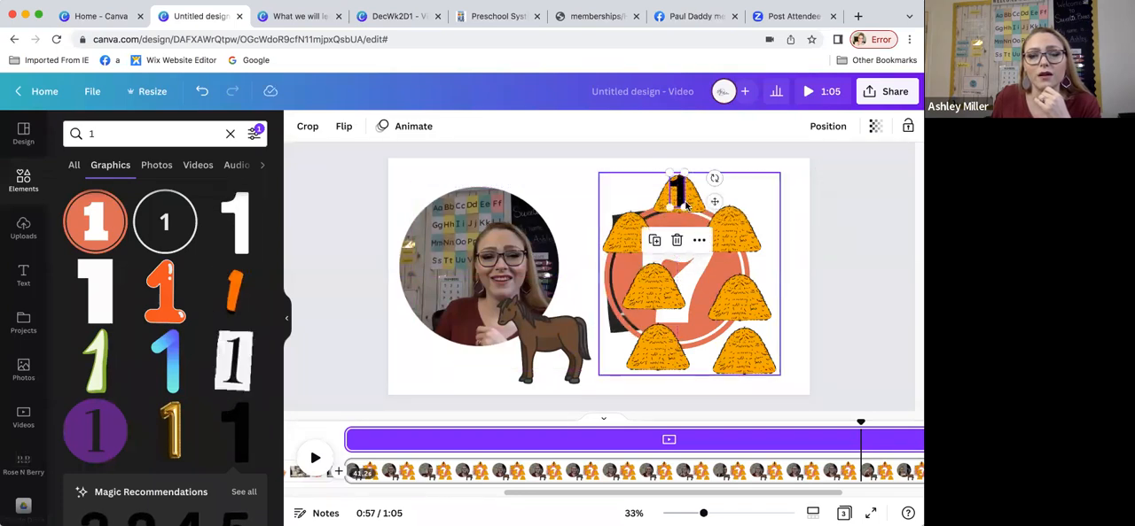
Step: Make the black 1 appear from about 0:56 until the end of the page, and preview it to 0:58
left_click(699, 242)
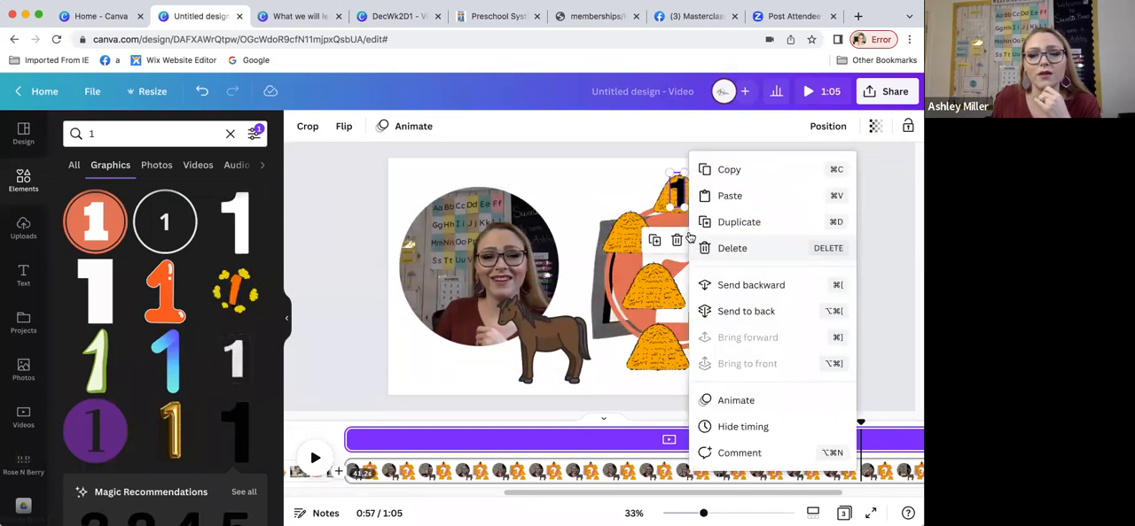
left_click(350, 441)
left_click_drag(350, 440, 747, 444)
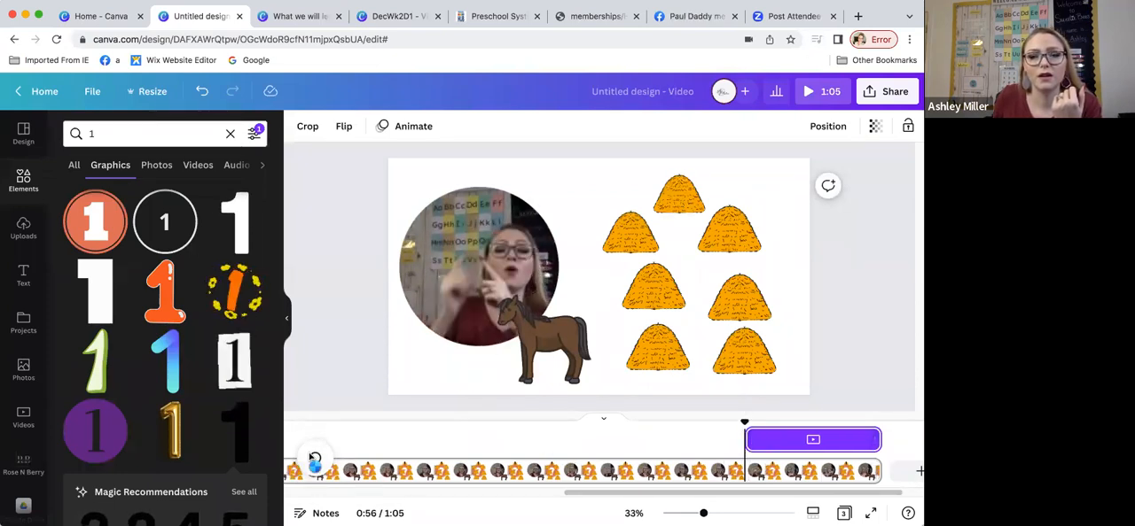
left_click(312, 458)
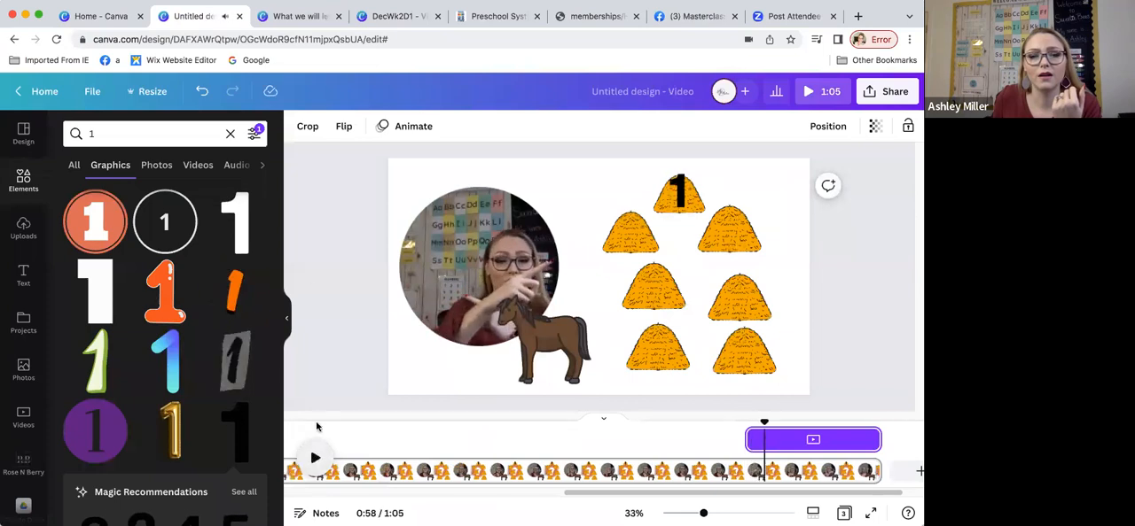
Step: Search the graphics for "2" and look through the results for a plain black 2 that matches the 1
left_click(78, 133)
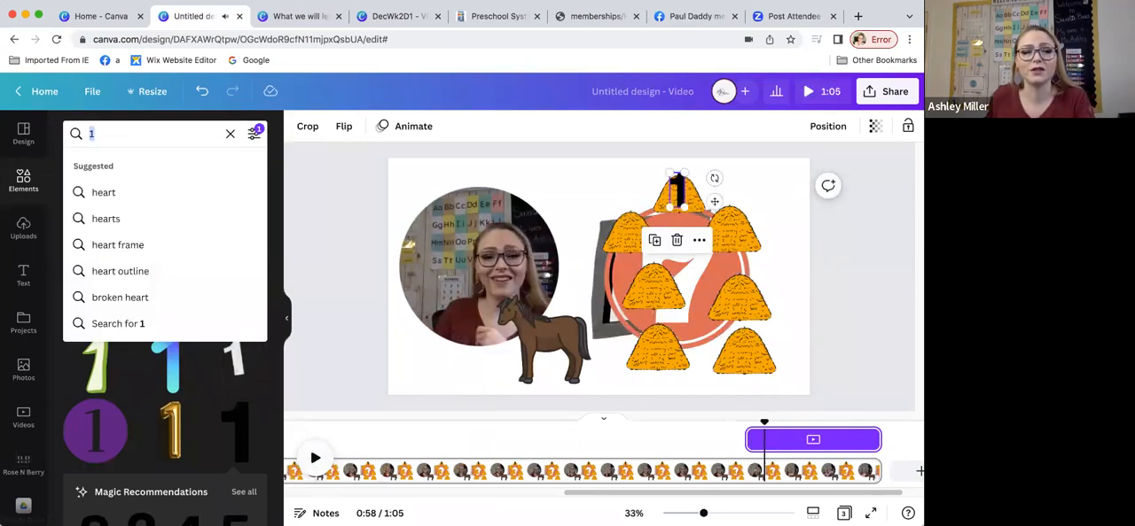
key("BackSpace")
type("2")
key("Return")
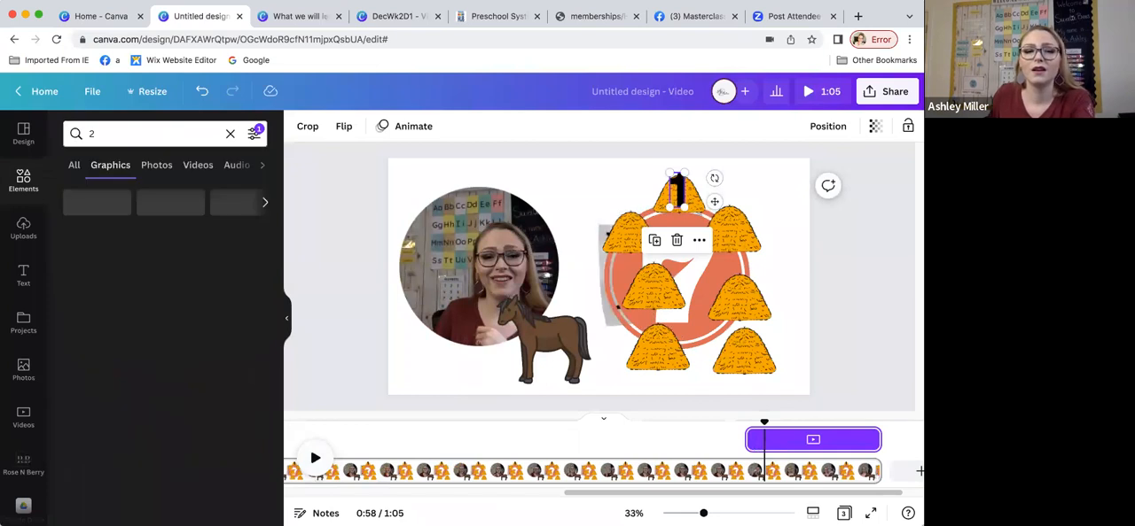
scroll(101, 421, "down", 3)
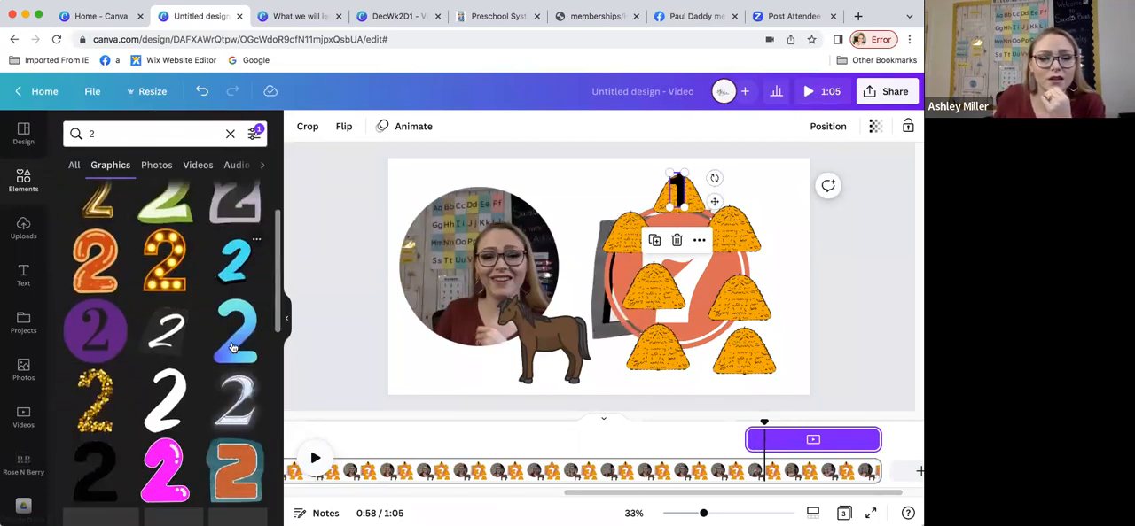
scroll(100, 421, "down", 5)
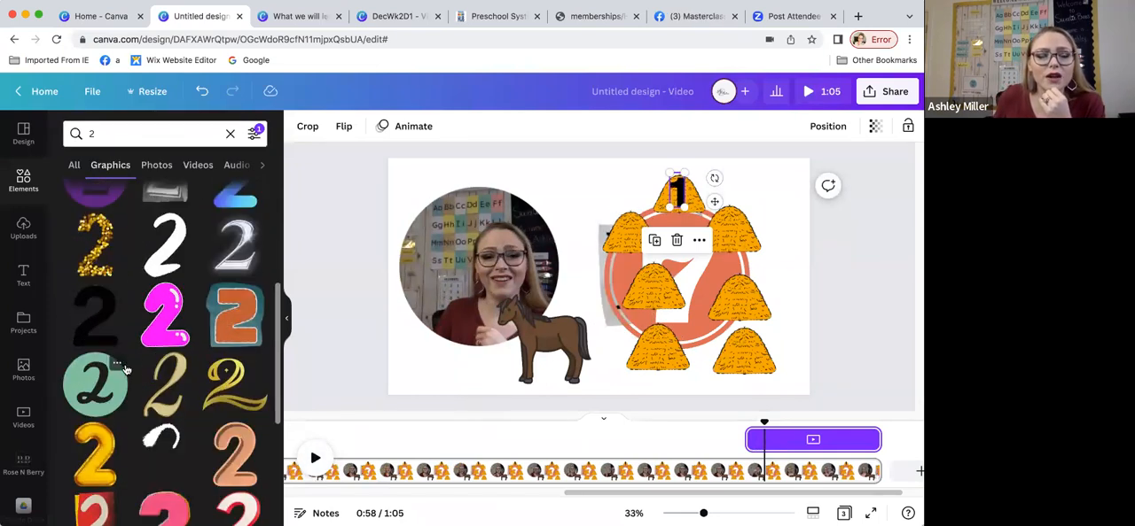
scroll(155, 376, "down", 3)
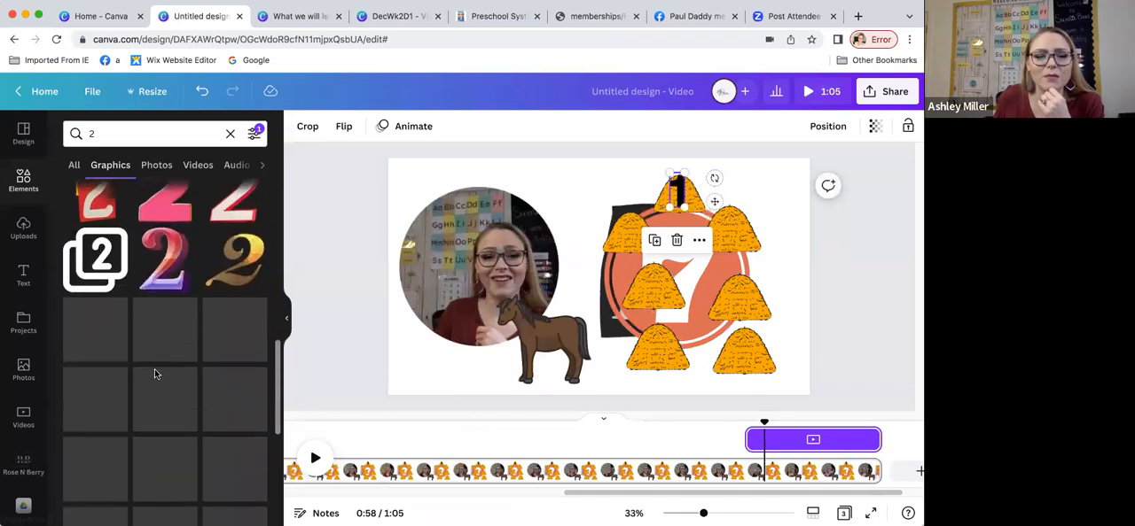
scroll(155, 376, "down", 2)
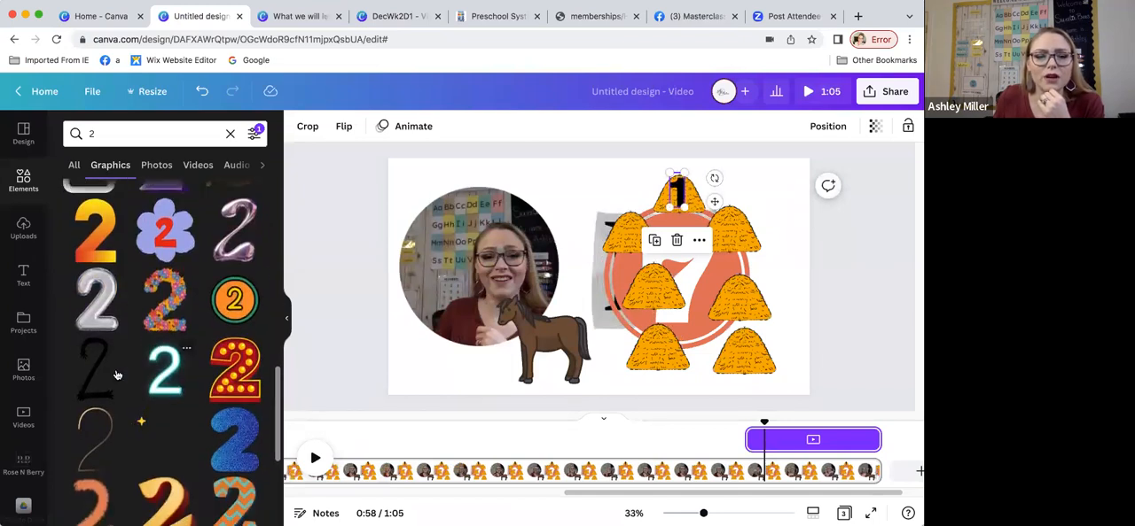
scroll(99, 369, "down", 3)
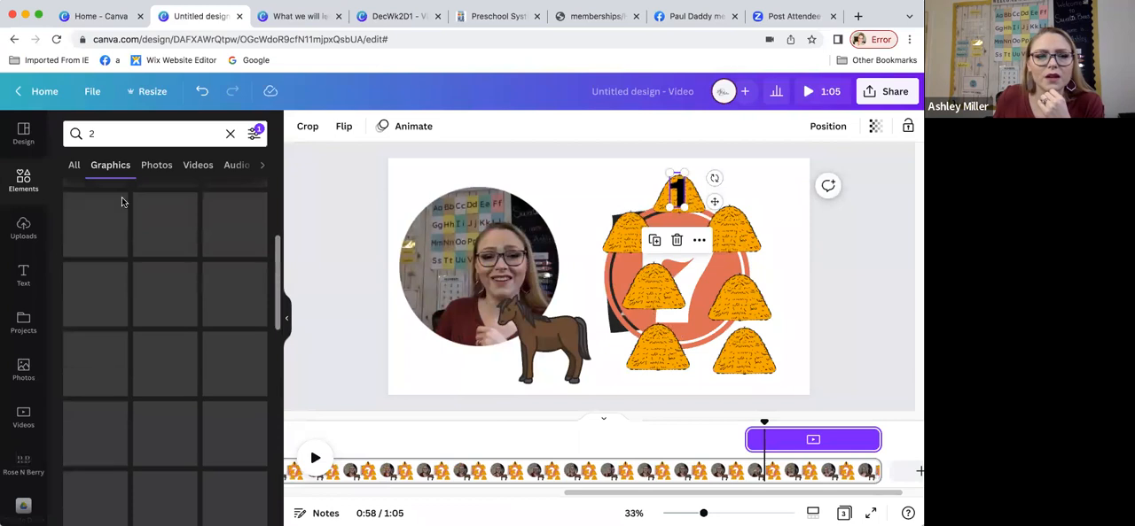
Step: Search the graphics for "1" again, add the plain black 1, and add the matching black 2 from its recommendations
left_click(77, 133)
type("1")
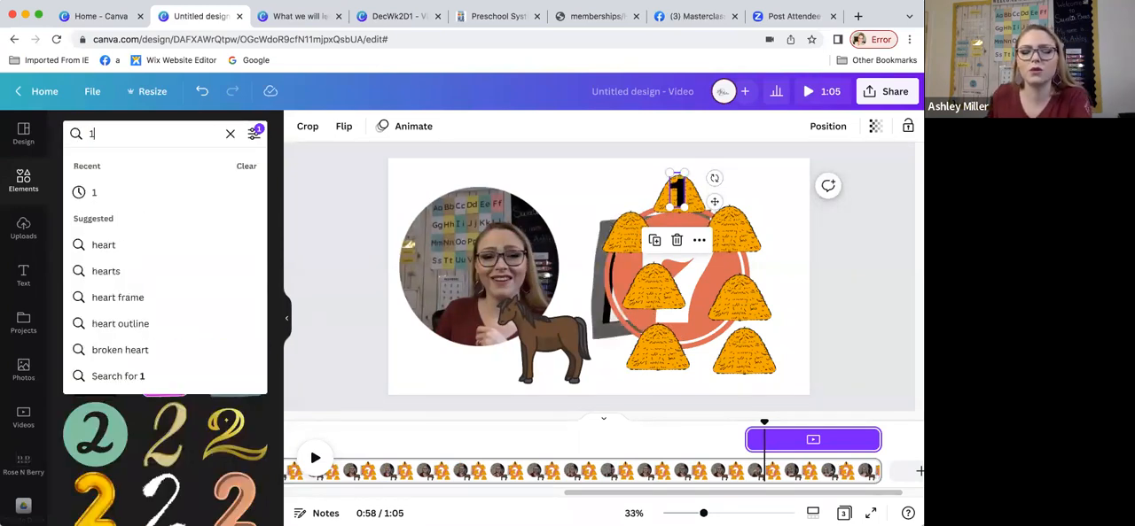
key("Return")
scroll(230, 312, "down", 2)
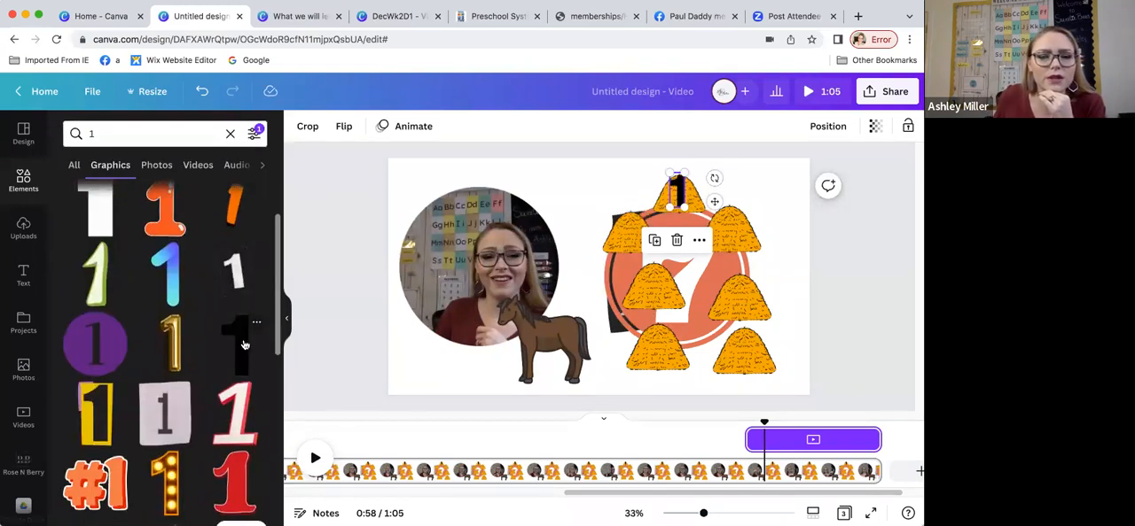
left_click(244, 344)
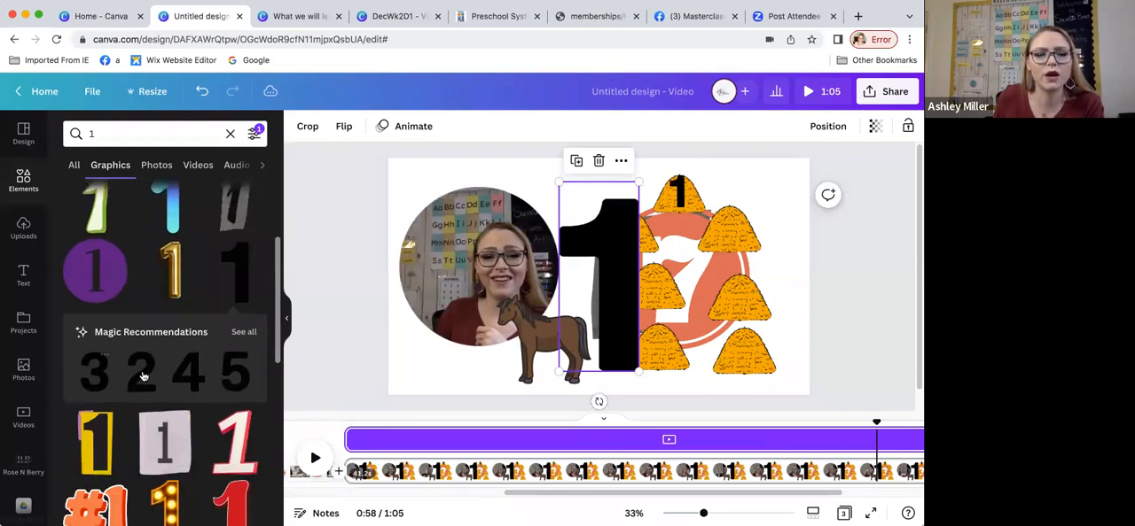
left_click_drag(145, 381, 548, 305)
Step: Delete the extra large 1, then shrink the black 2 and place it on the left haystack of the second row
left_click(621, 253)
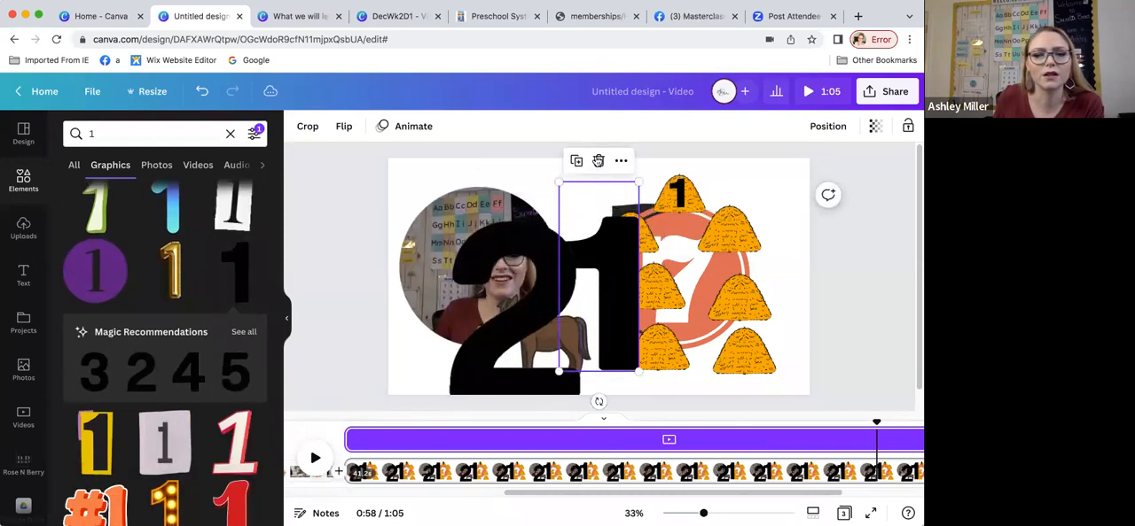
left_click(598, 161)
left_click(558, 248)
left_click_drag(557, 248, 634, 213)
left_click_drag(656, 178, 623, 260)
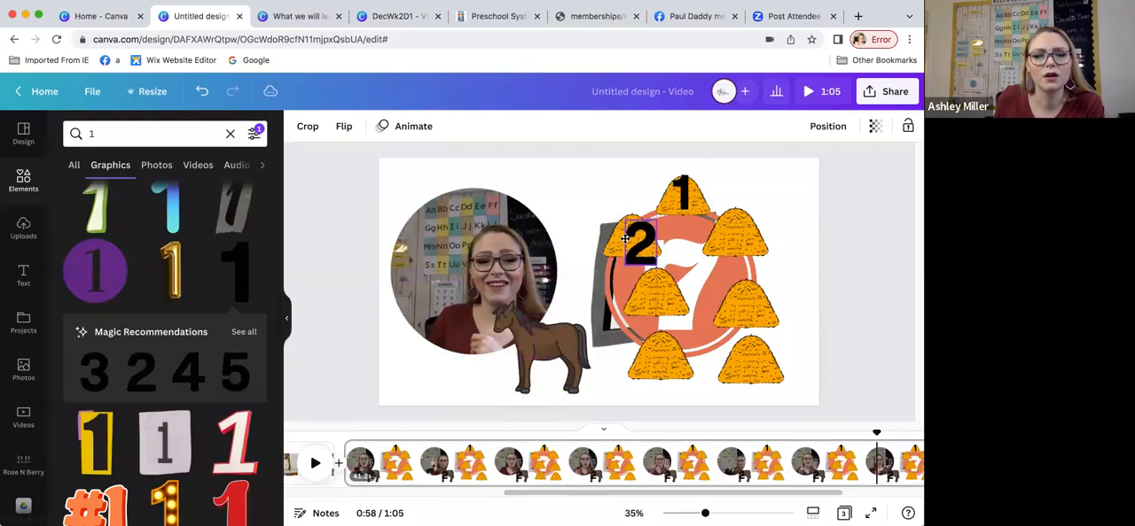
Step: Add the matching black 3 and 4, shrink them, and place them on the second row's right and third row's left haystacks
left_click(94, 370)
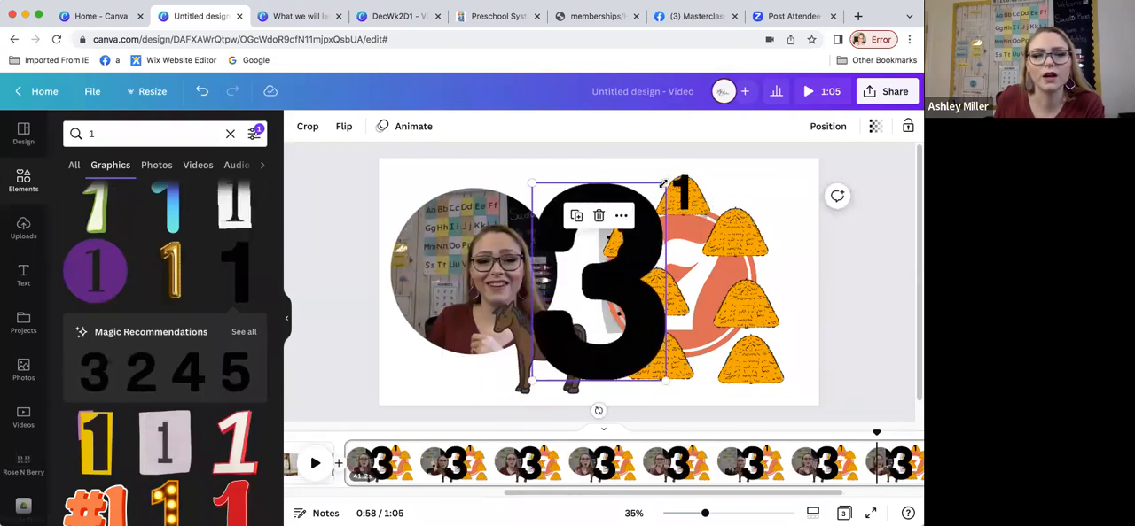
left_click_drag(665, 183, 577, 336)
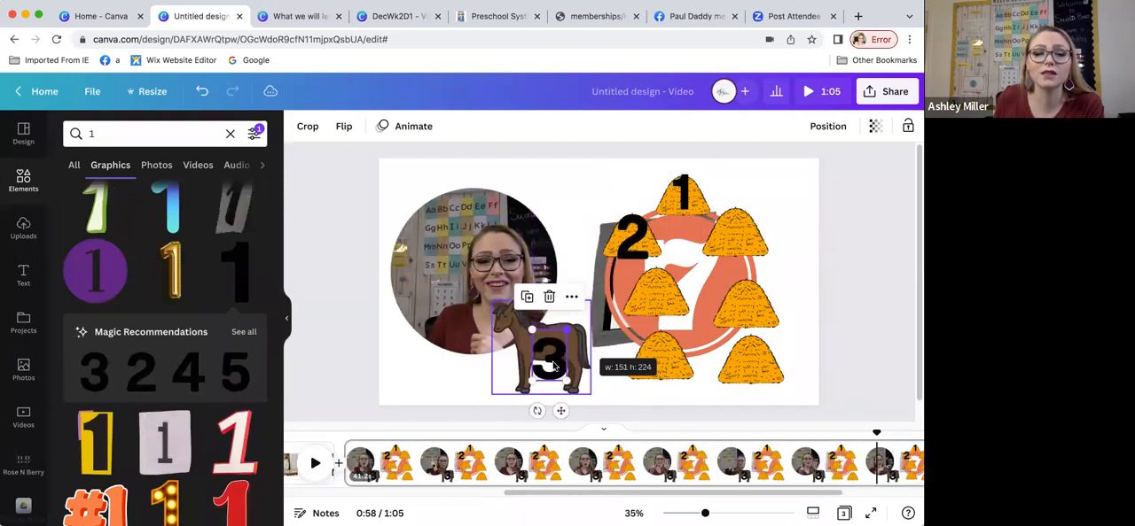
left_click_drag(735, 276, 738, 241)
left_click(188, 372)
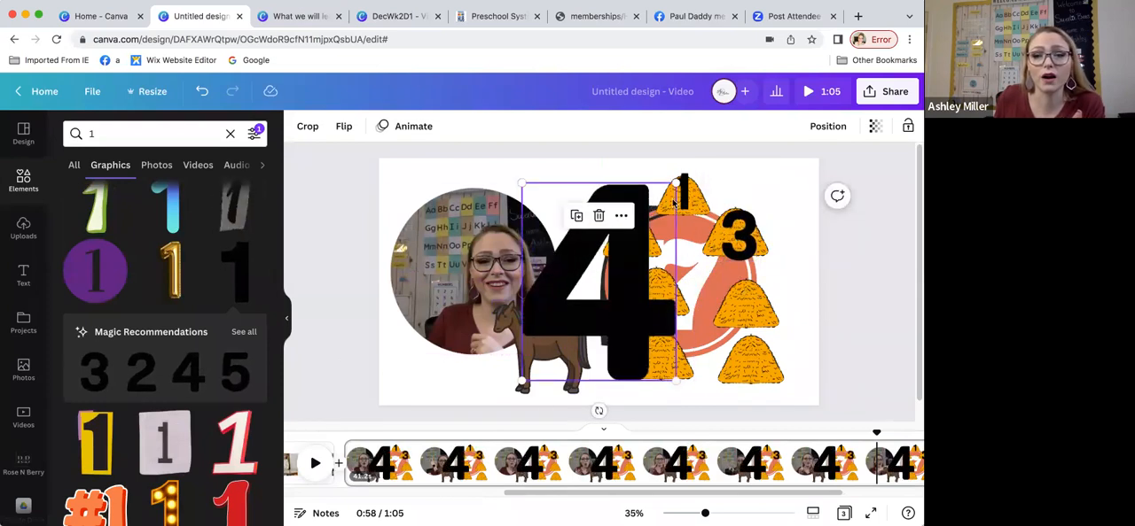
left_click_drag(604, 304, 573, 340)
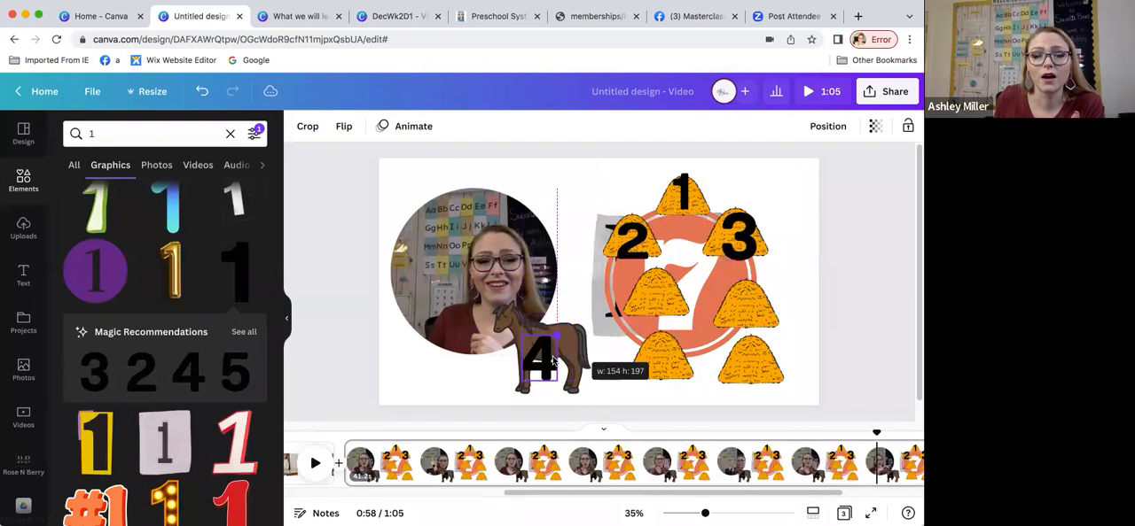
left_click_drag(534, 368, 650, 302)
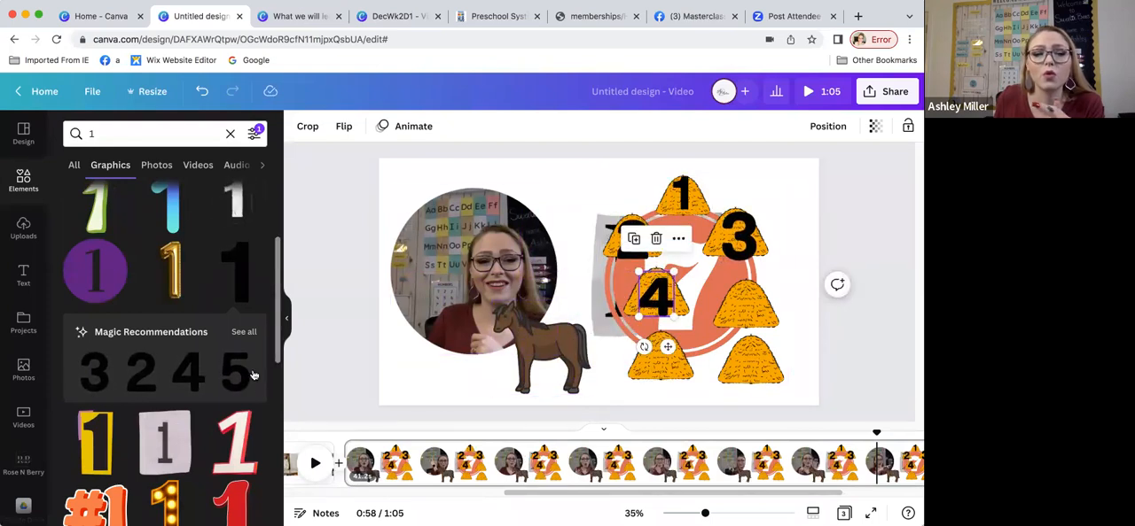
Step: Add the matching black 5, 6 and 7, shrink them, and place them in order on the three remaining haystacks
left_click(239, 373)
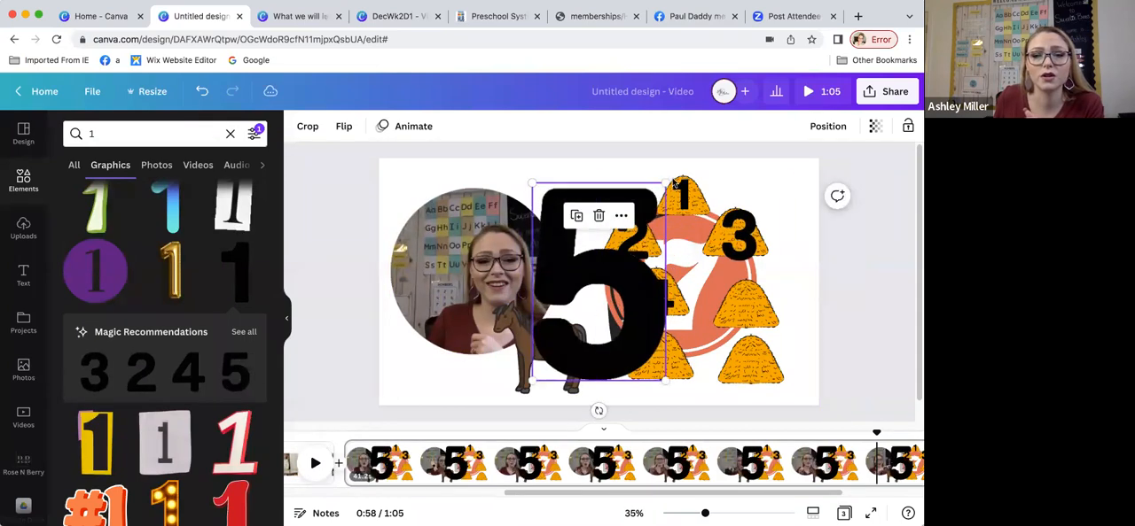
left_click_drag(665, 183, 747, 310)
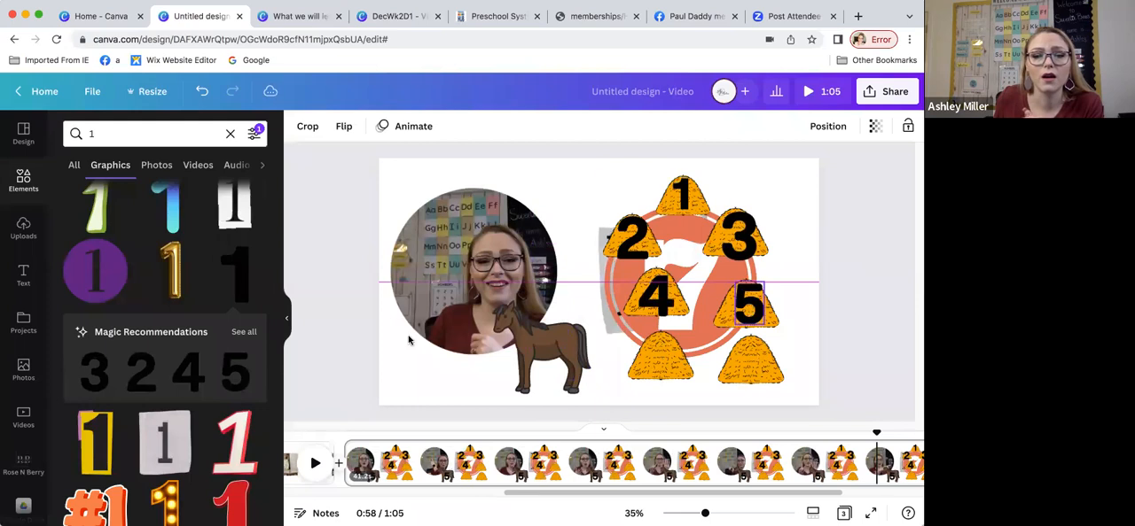
left_click(245, 332)
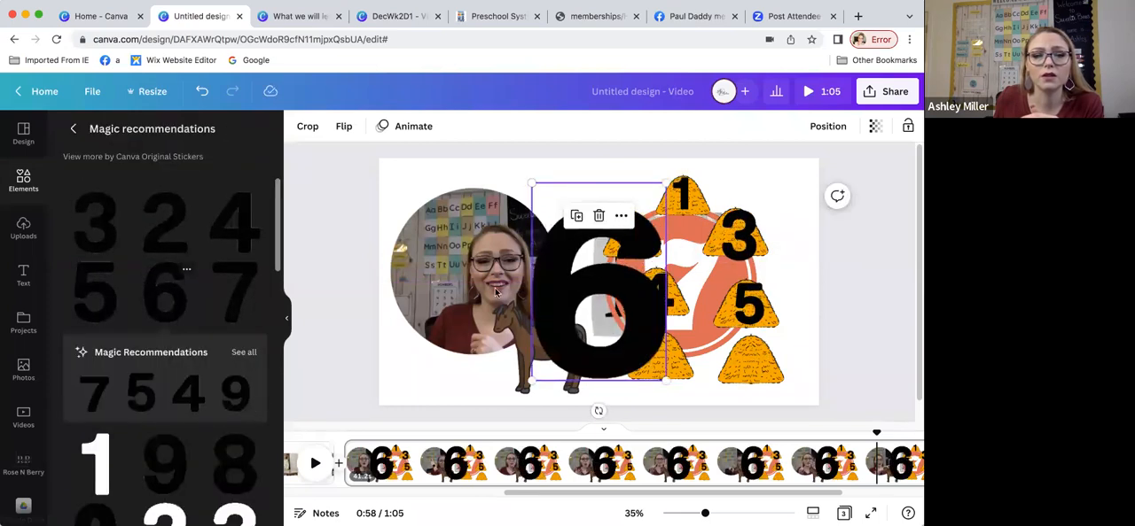
left_click_drag(666, 183, 662, 361)
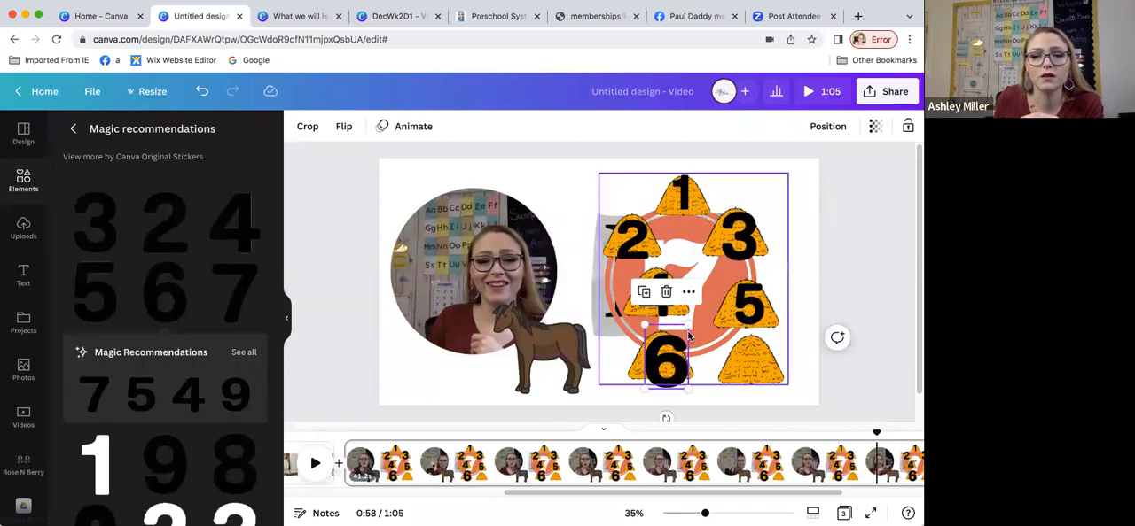
left_click(254, 291)
left_click_drag(610, 281, 760, 357)
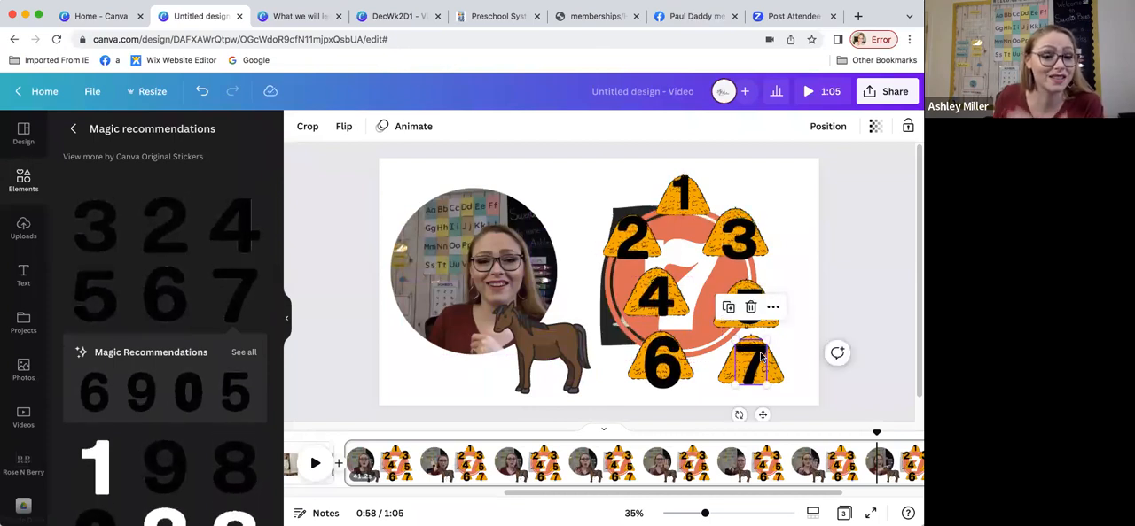
Step: Make the black 2 appear from about 0:57 until the end of the page, and preview it to 0:58
left_click(651, 225)
left_click(683, 198)
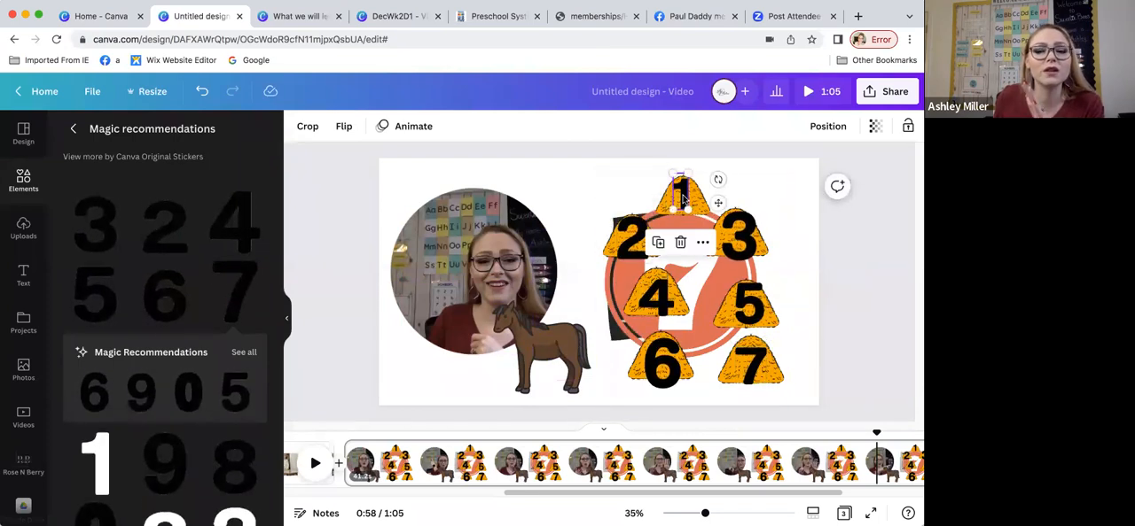
left_click(623, 287)
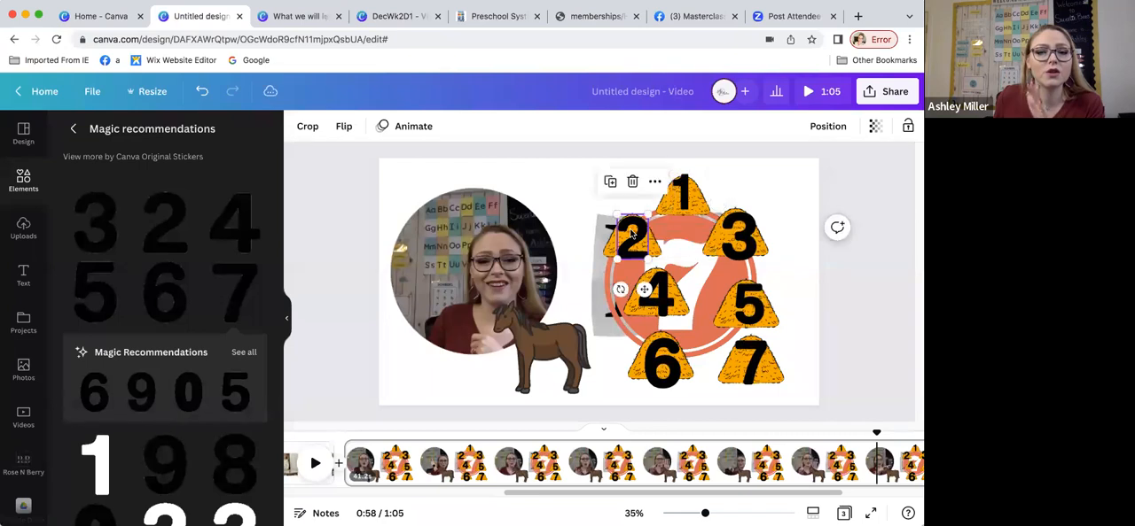
left_click(653, 183)
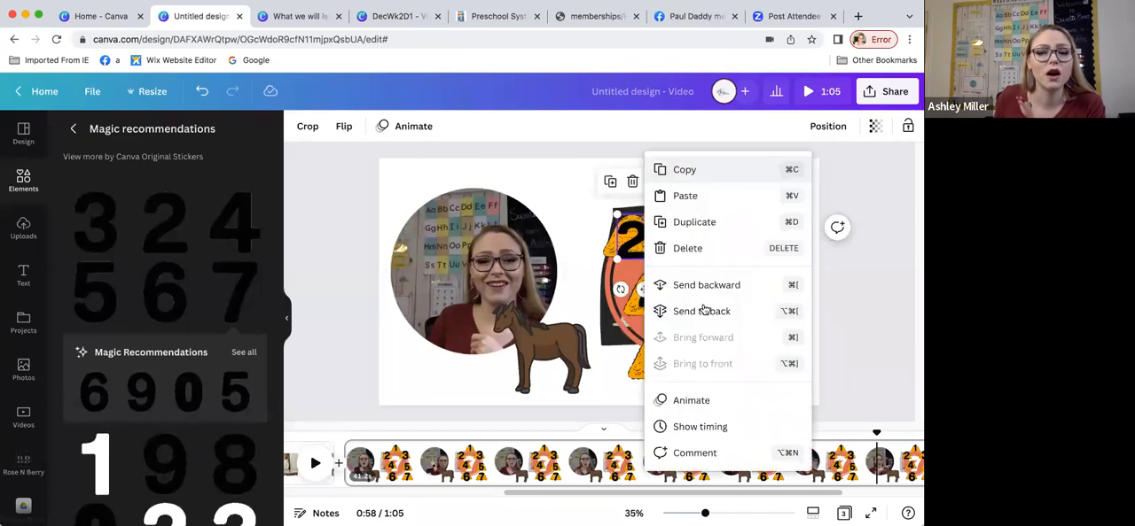
left_click(702, 426)
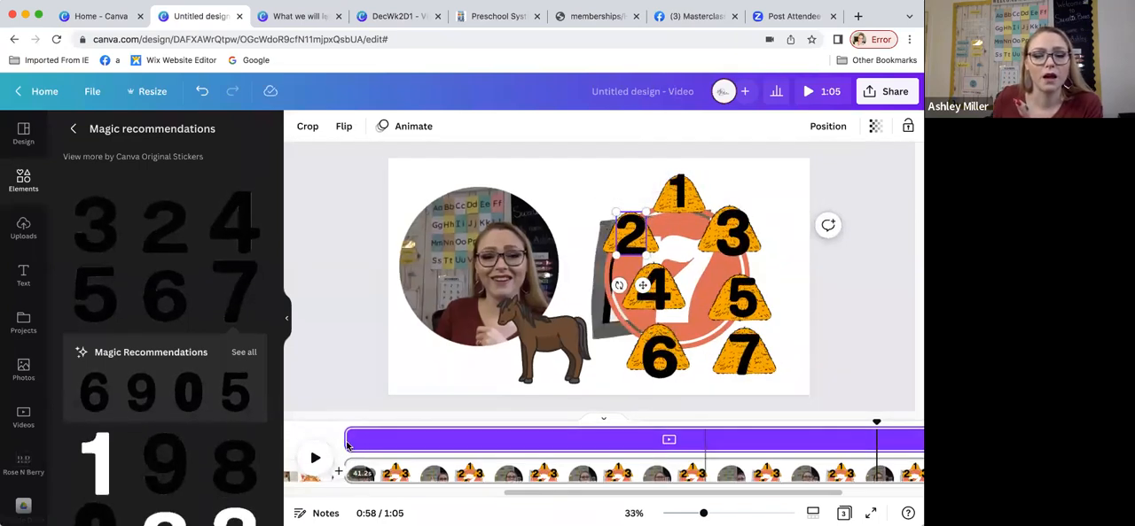
left_click_drag(348, 445, 723, 440)
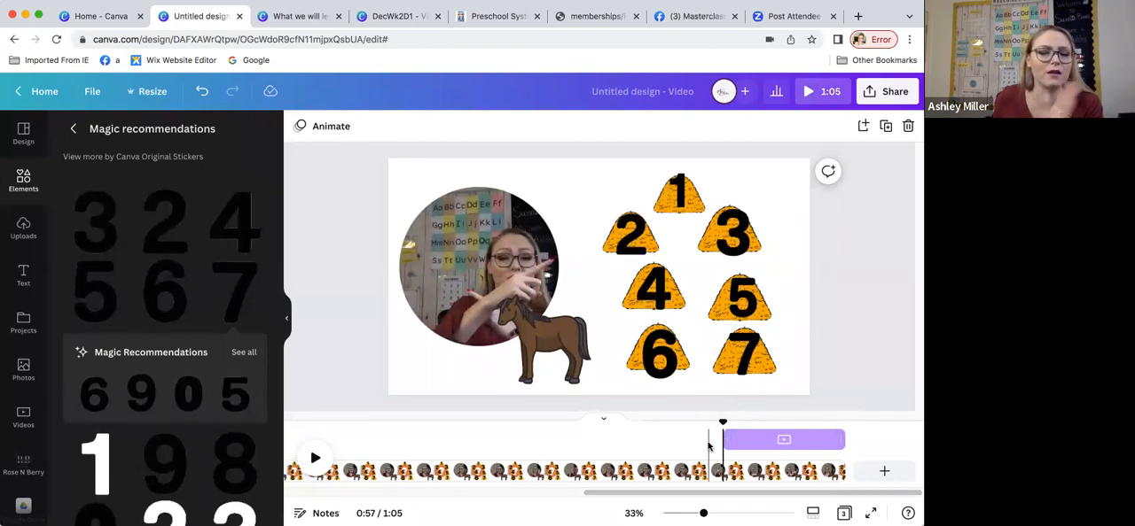
left_click(708, 447)
left_click(316, 458)
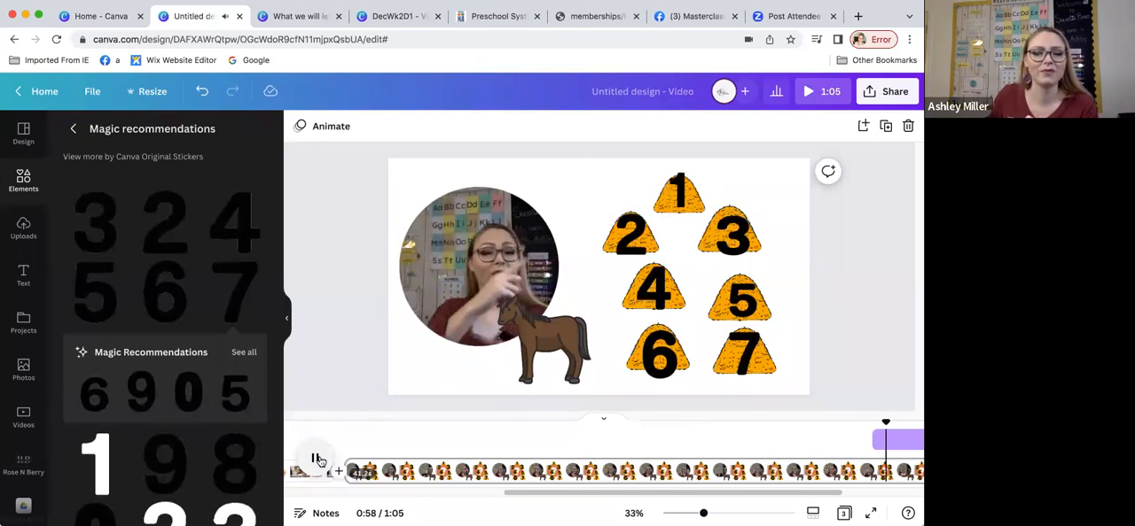
left_click(318, 459)
Step: Try to make the black 3 appear from about 0:59 until the end of the page, and preview it to 1:04
scroll(652, 448, "right", 1)
scroll(629, 443, "left", 1)
scroll(628, 441, "right", 3)
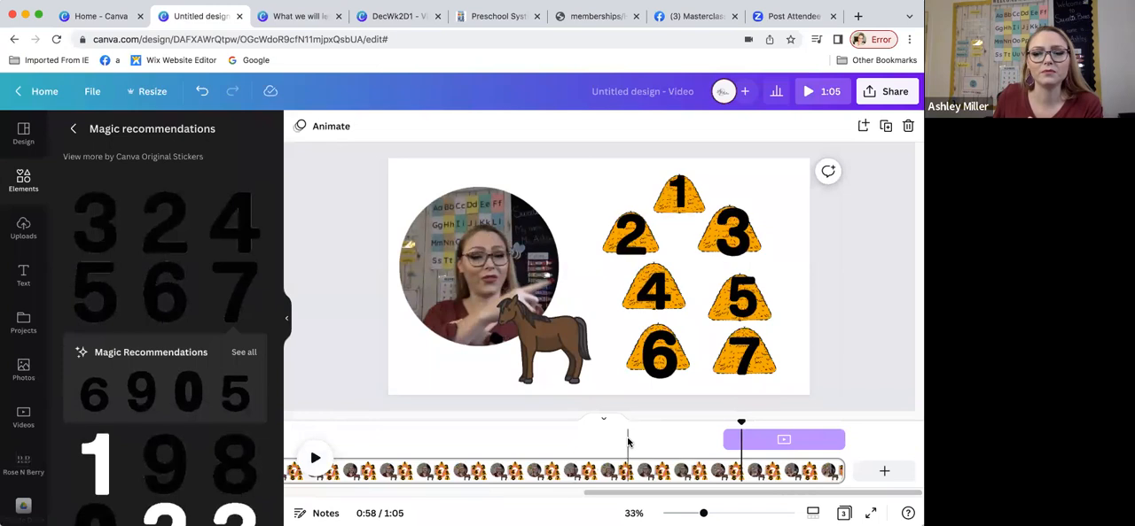
left_click(733, 230)
left_click_drag(365, 440, 757, 446)
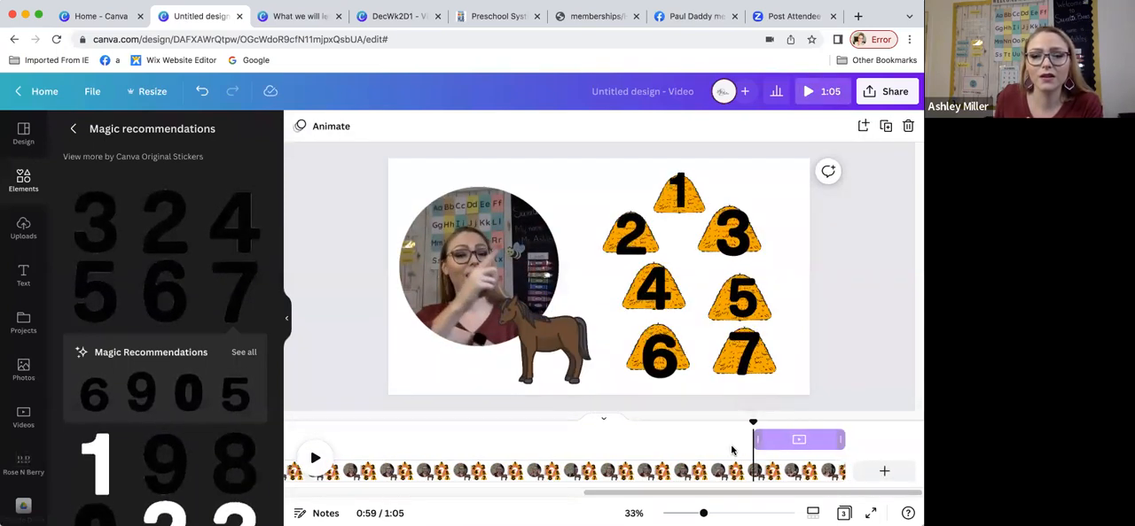
left_click(684, 443)
left_click(315, 458)
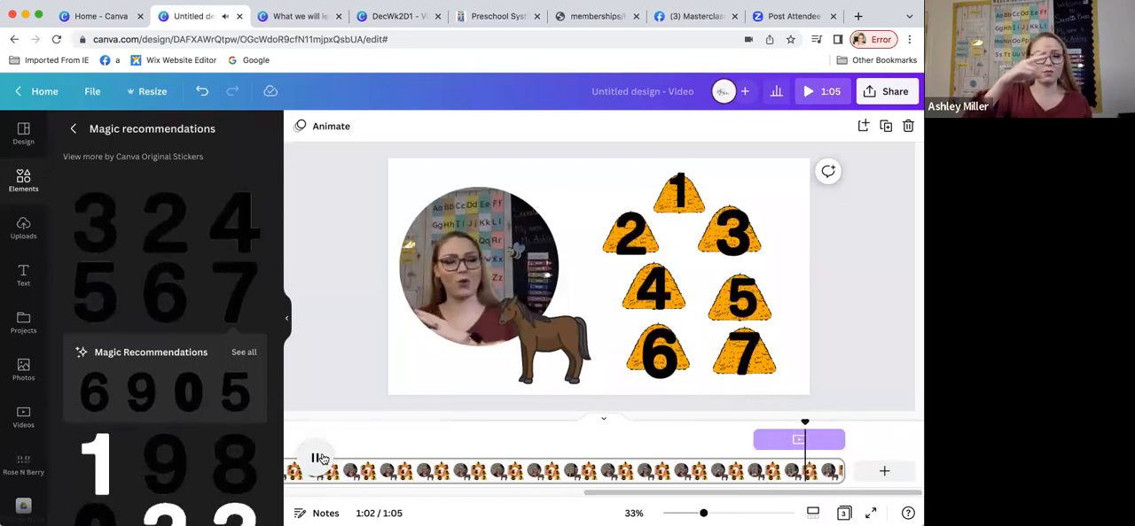
left_click(320, 458)
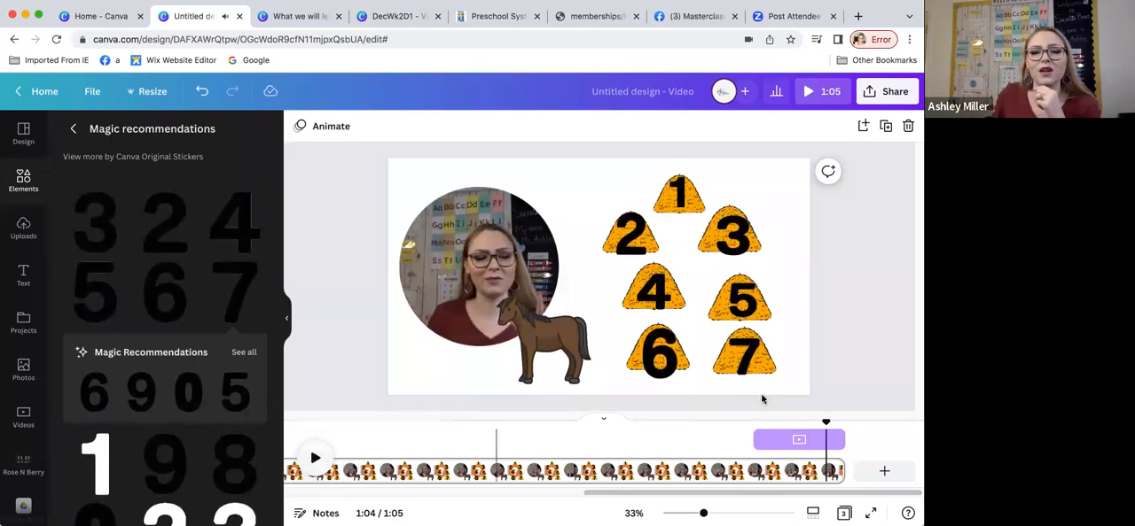
Step: Retime the black 3 to appear shortly after the 2 and stay until the end of the page, and preview it to 0:59
left_click(749, 259)
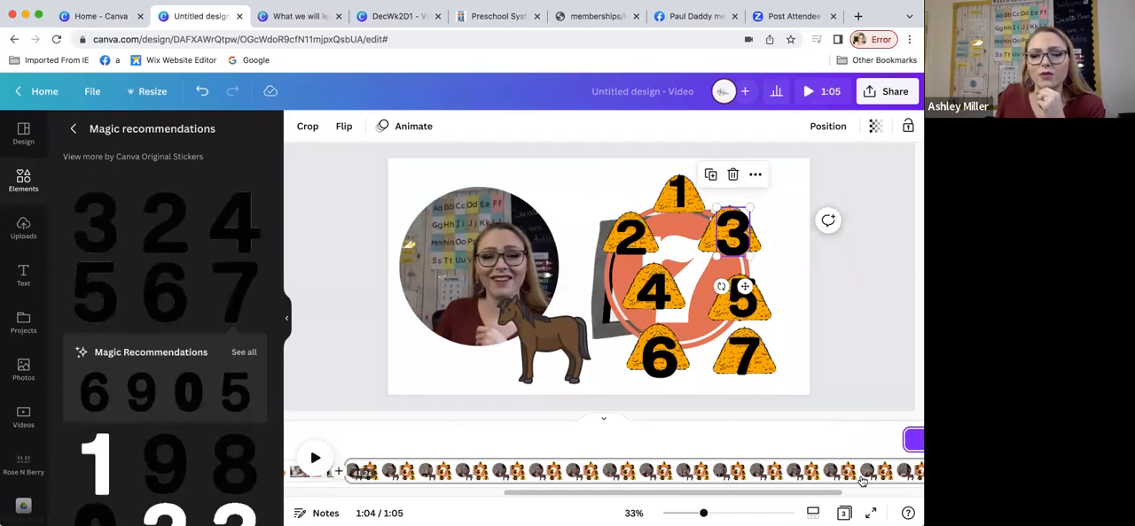
left_click(894, 450)
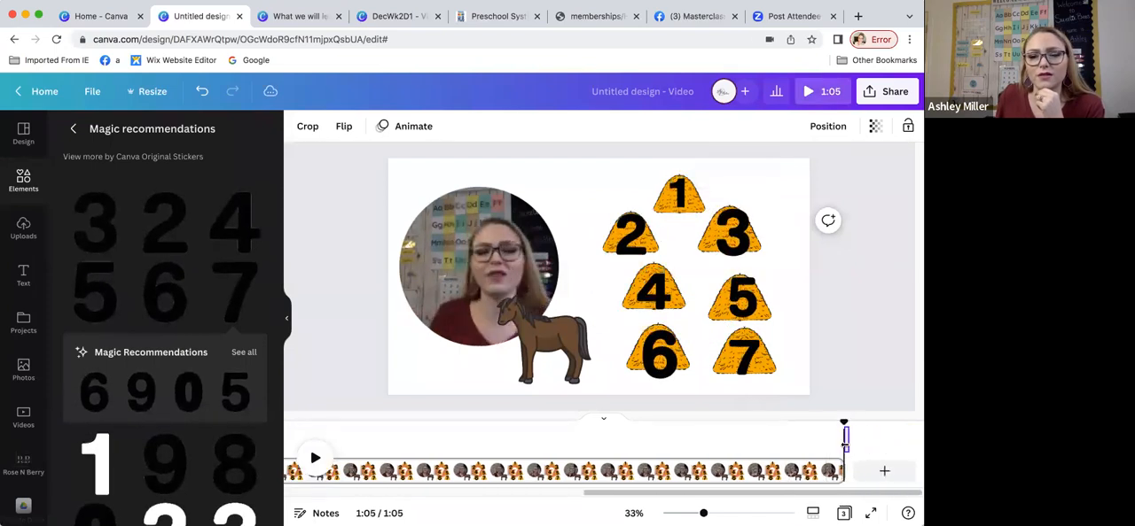
left_click_drag(803, 443, 725, 448)
left_click(316, 460)
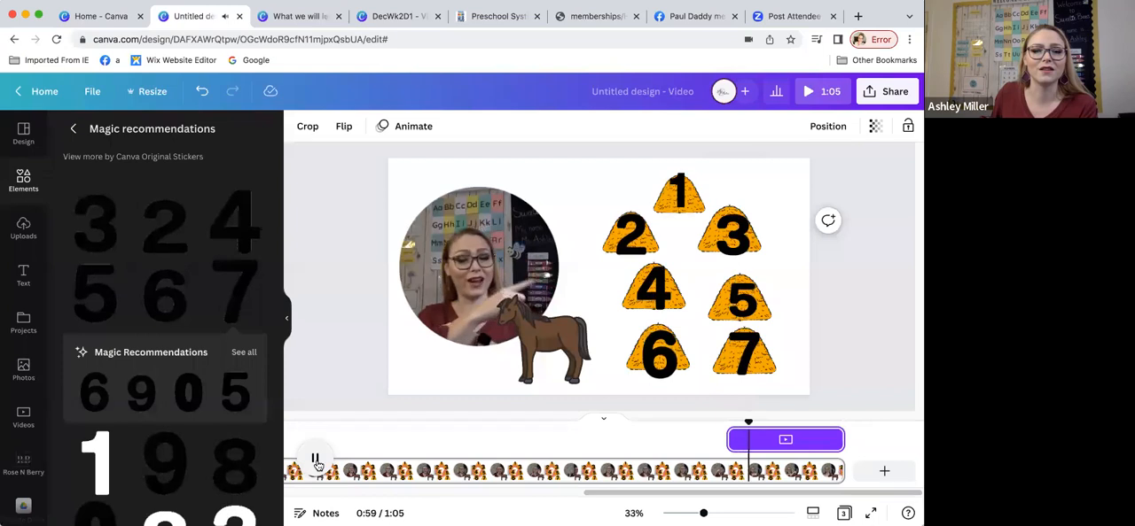
Step: Make the black 4 appear from about 1:00 until the end of the page, and preview the counting from 0:54 to 1:01
left_click(315, 460)
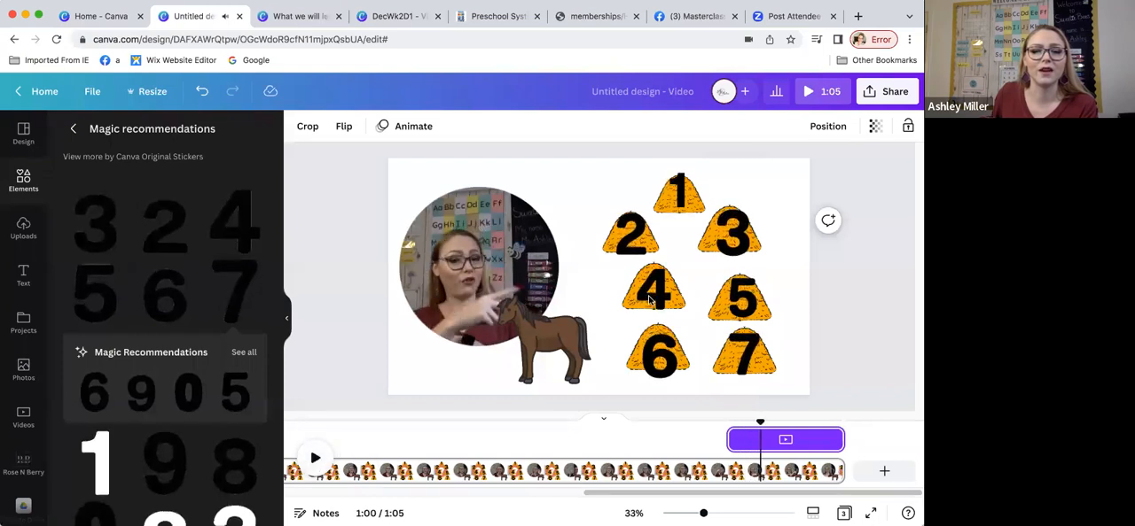
left_click(652, 295)
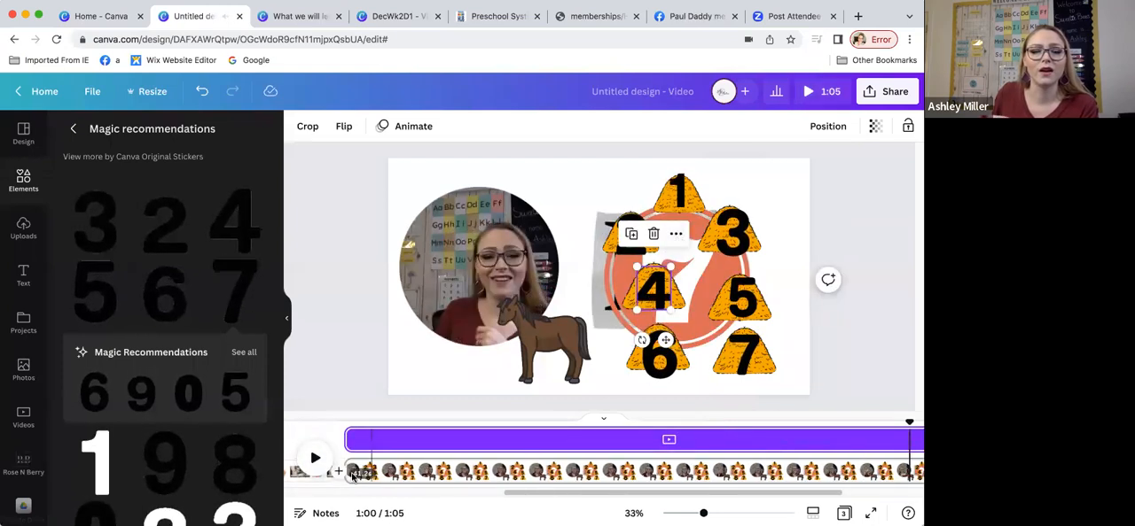
left_click_drag(350, 440, 761, 444)
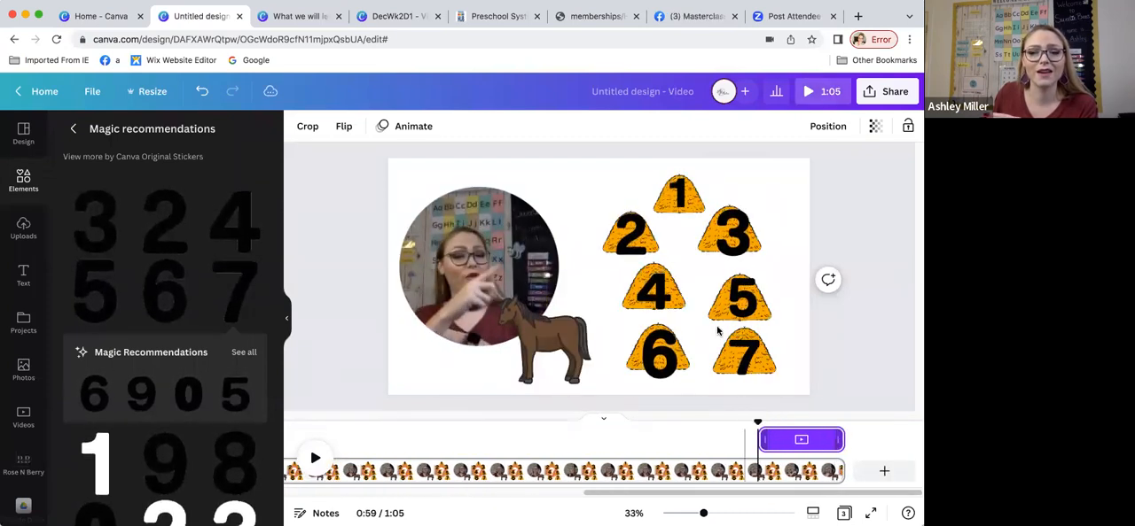
left_click(317, 458)
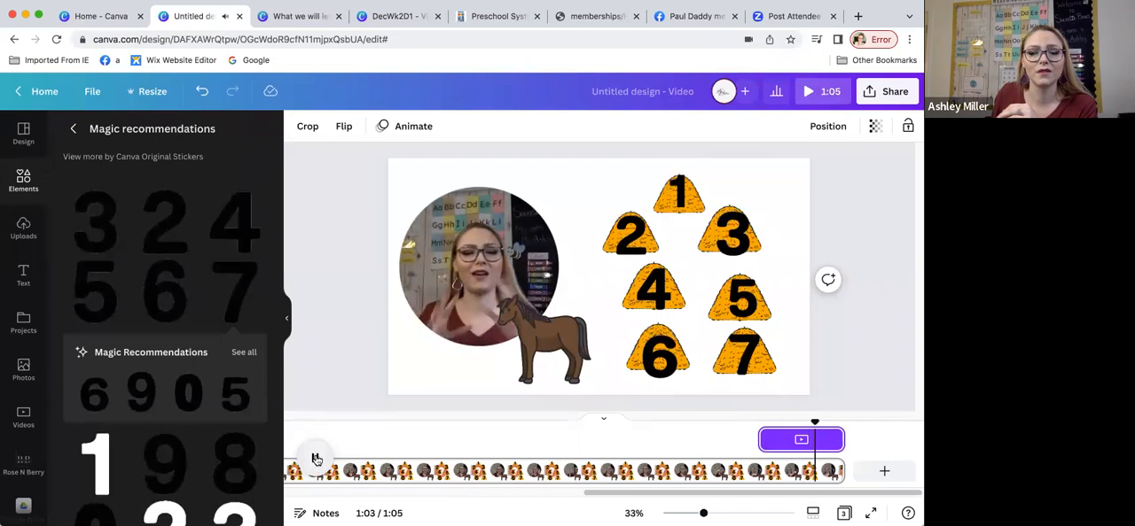
left_click(665, 446)
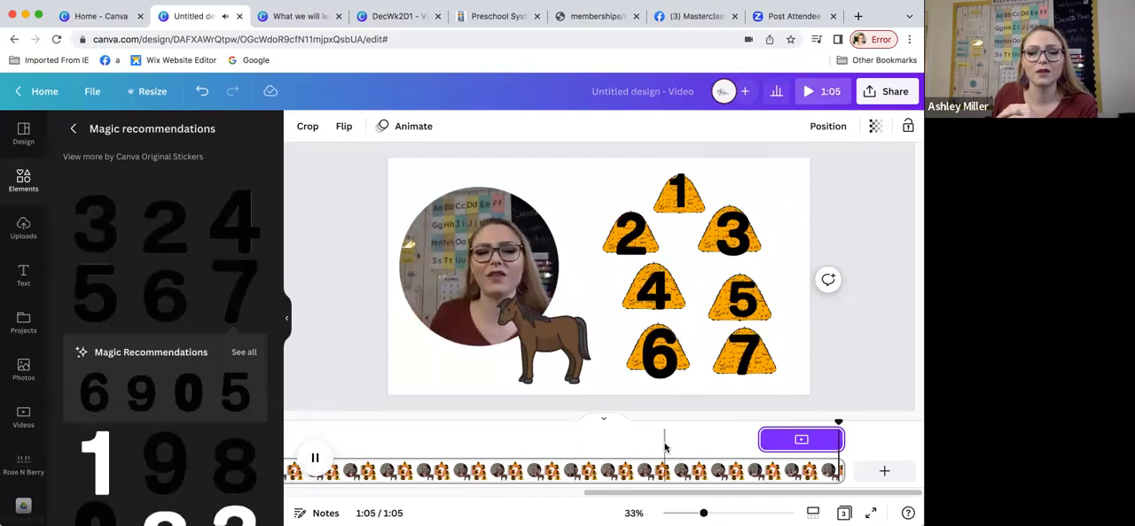
left_click(315, 458)
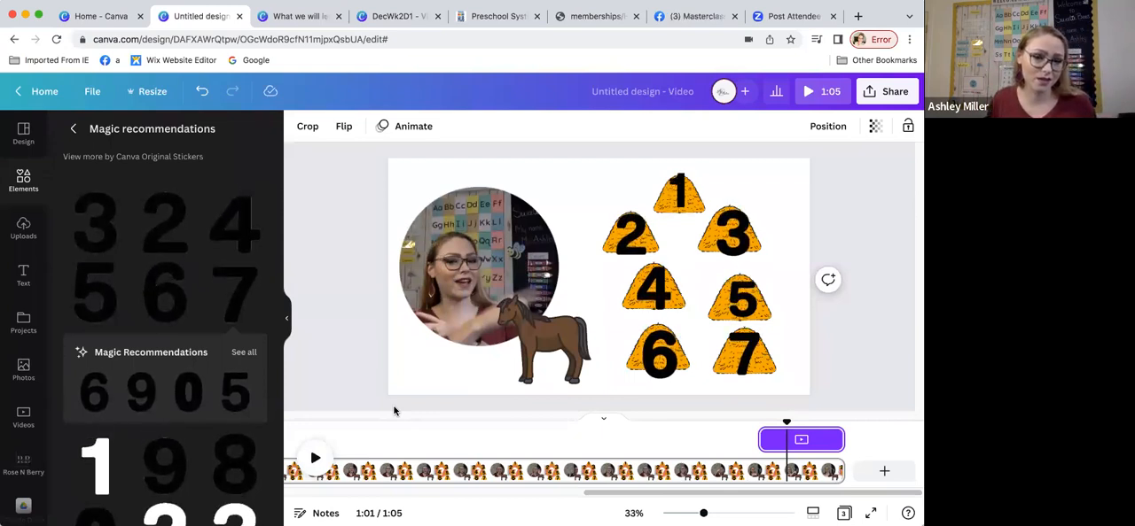
Step: Open the Preschool Videos folder to view its saved song and video clips
left_click(287, 323)
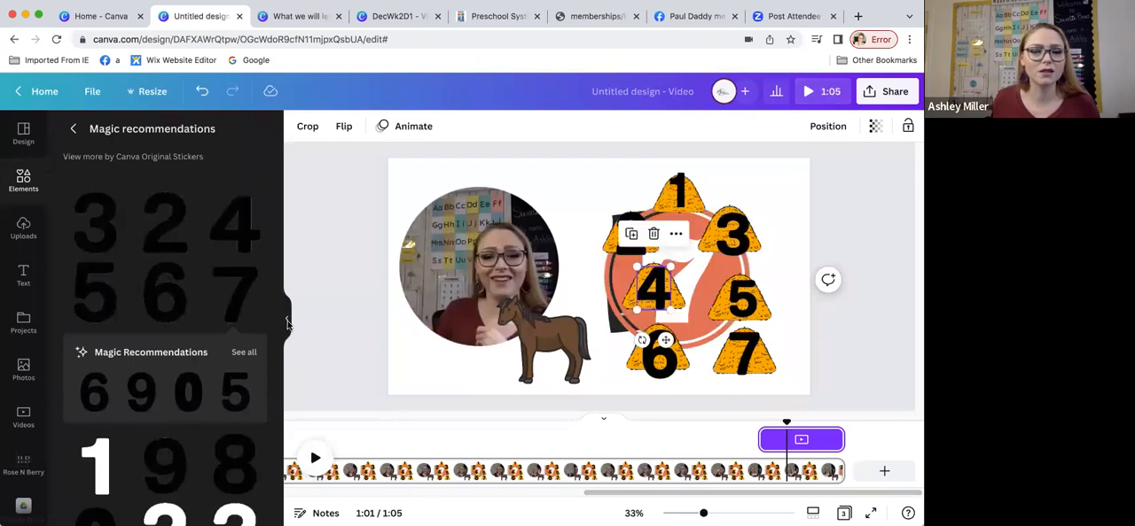
left_click(287, 324)
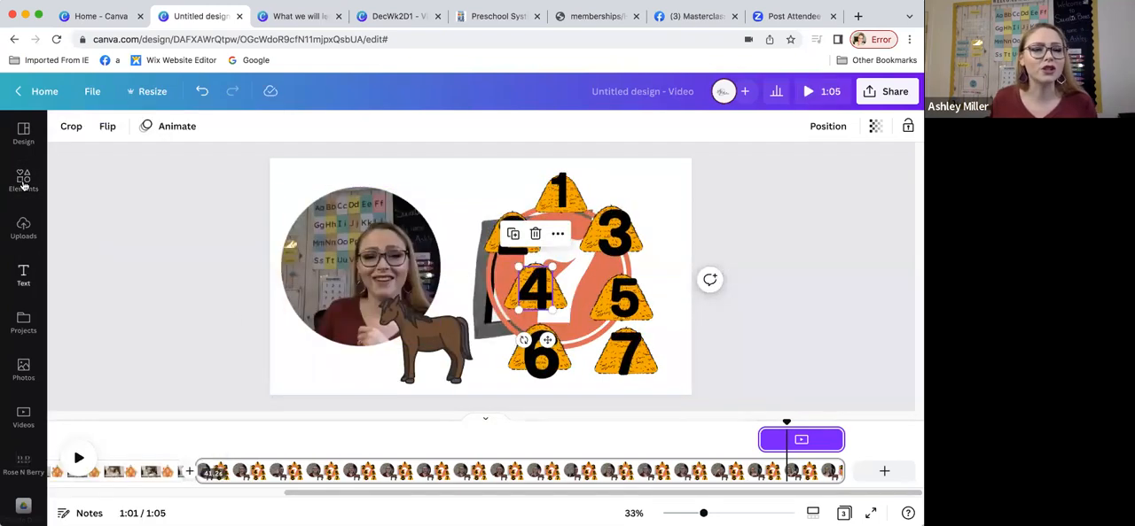
left_click(24, 417)
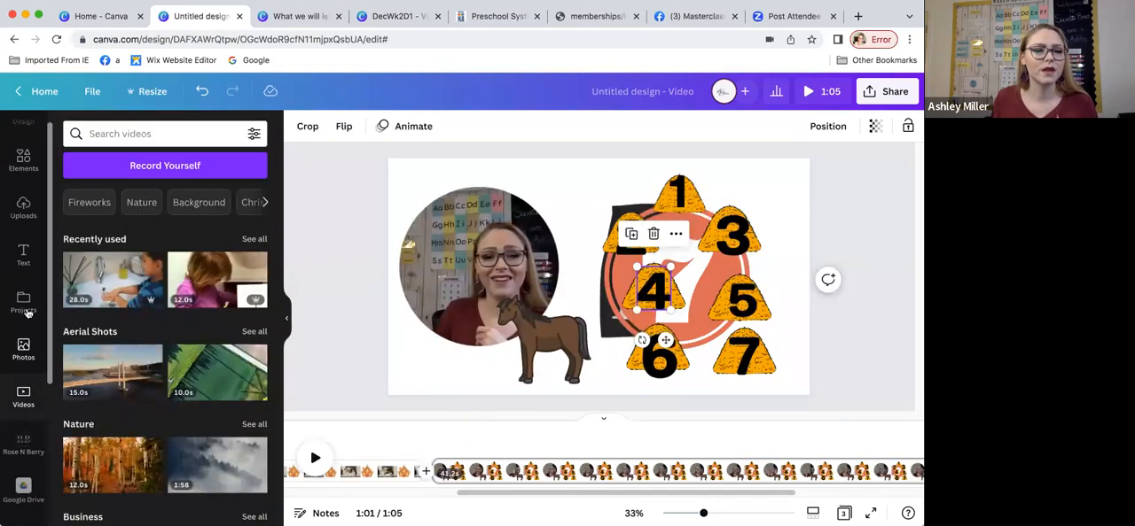
scroll(28, 388, "down", 5)
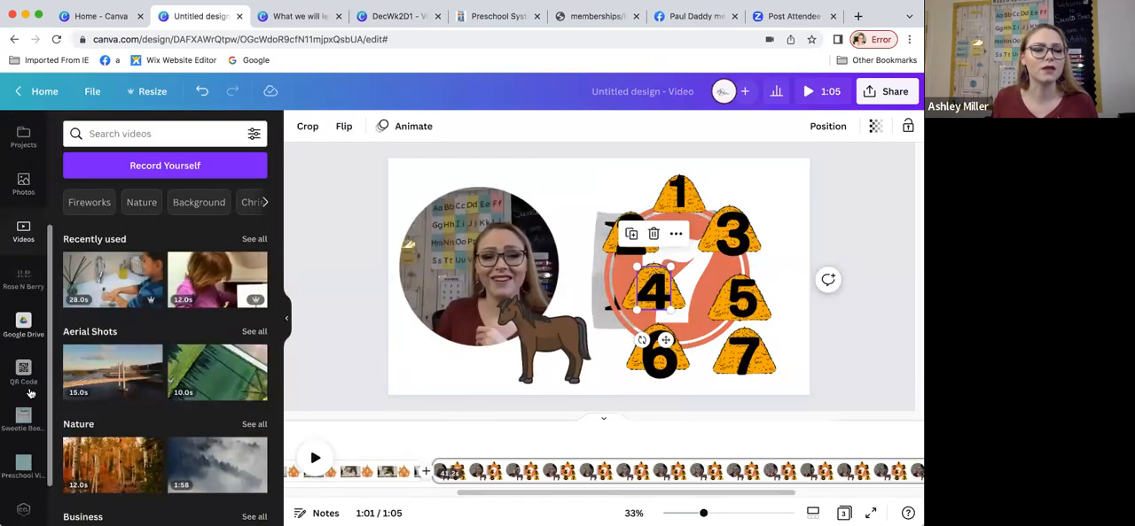
left_click(24, 446)
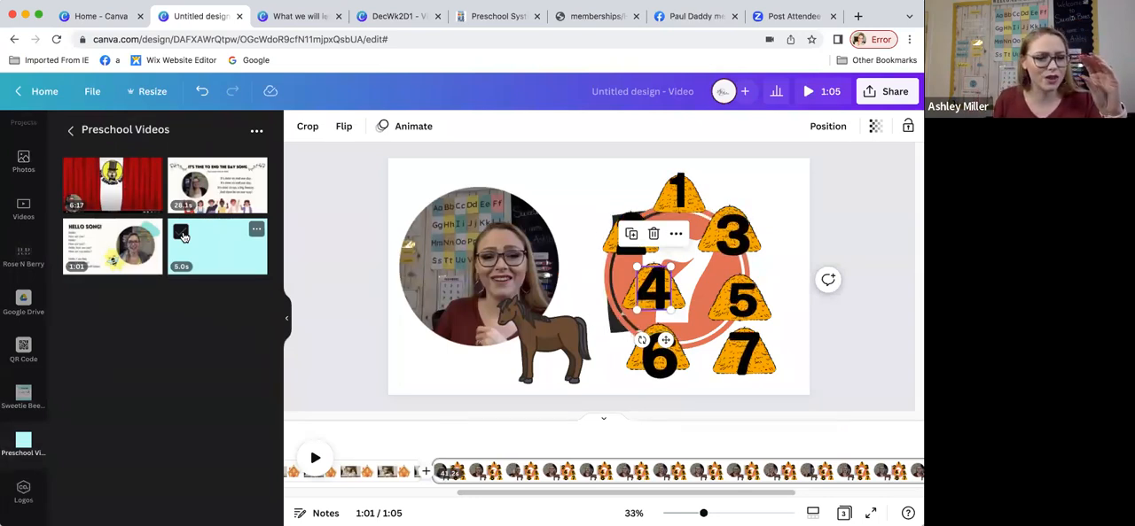
Step: Browse the uploaded images and scan through the uploaded videos to examine the recorded clips available for reuse
scroll(34, 204, "up", 5)
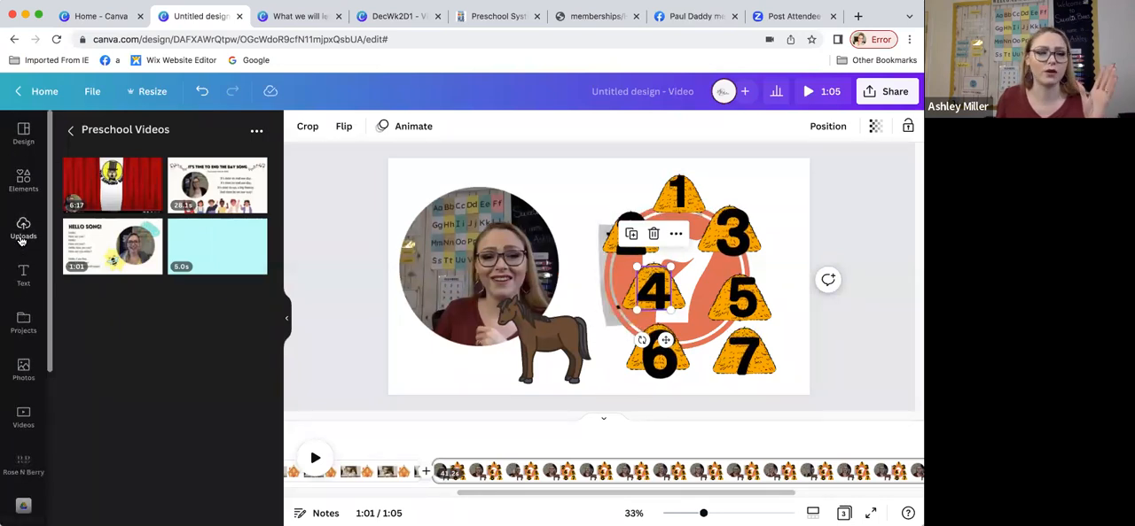
left_click(23, 229)
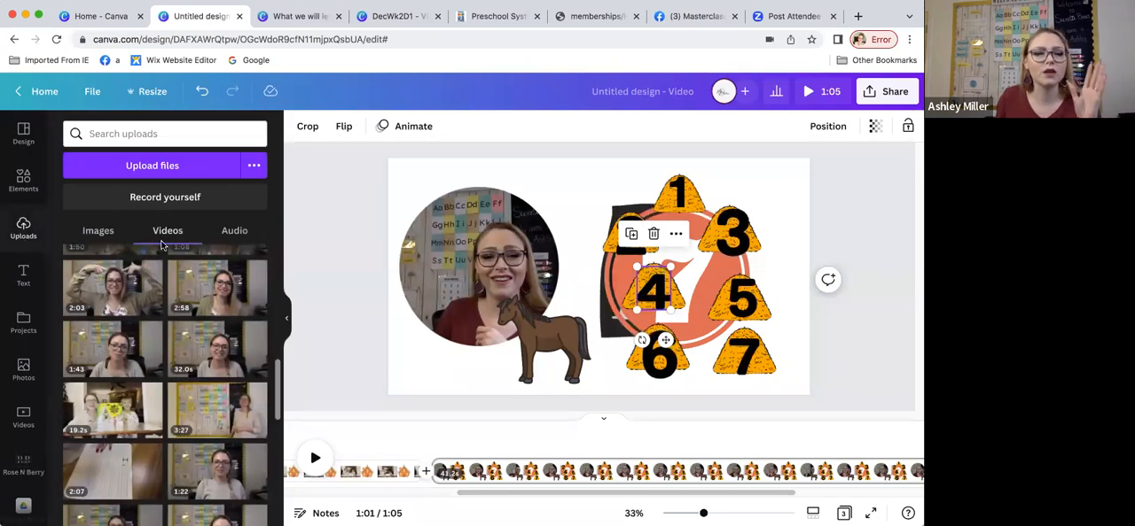
left_click(97, 232)
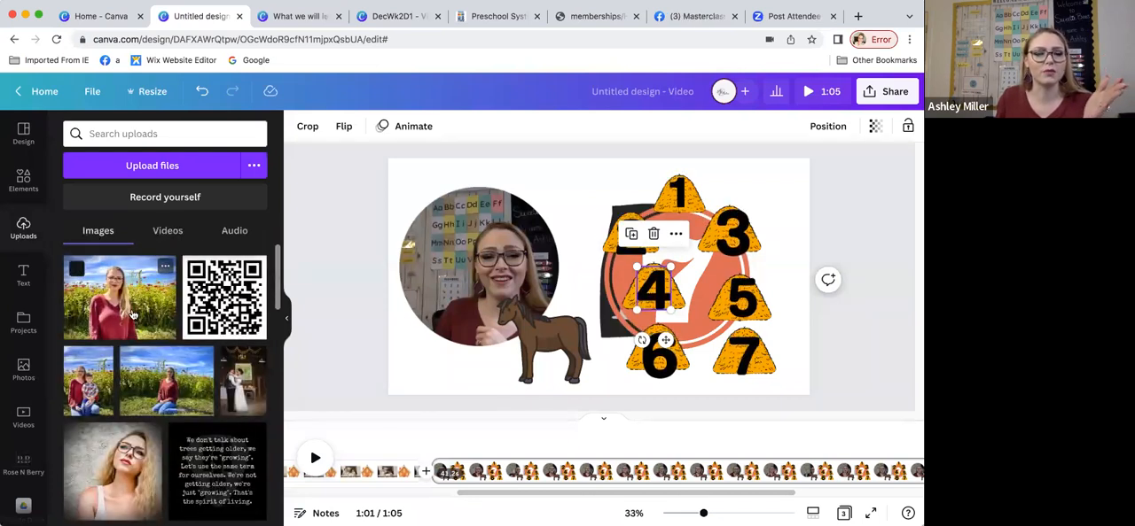
left_click(166, 232)
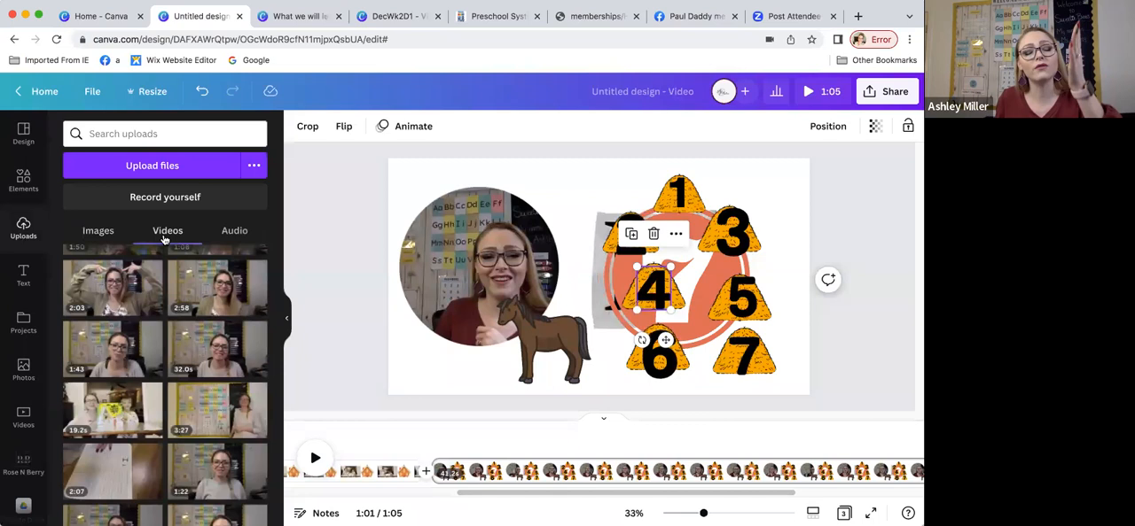
scroll(169, 292, "down", 15)
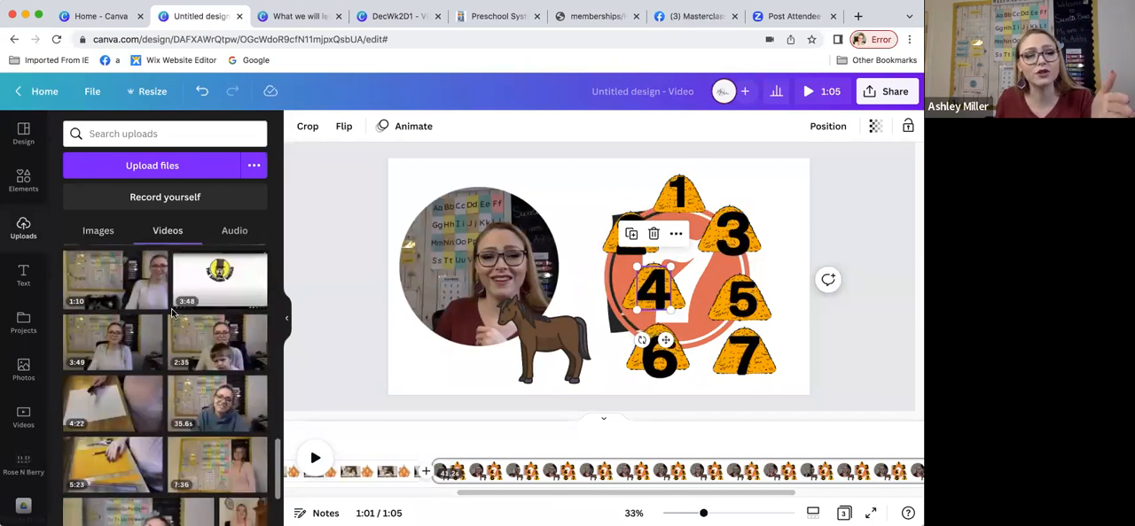
scroll(179, 332, "down", 10)
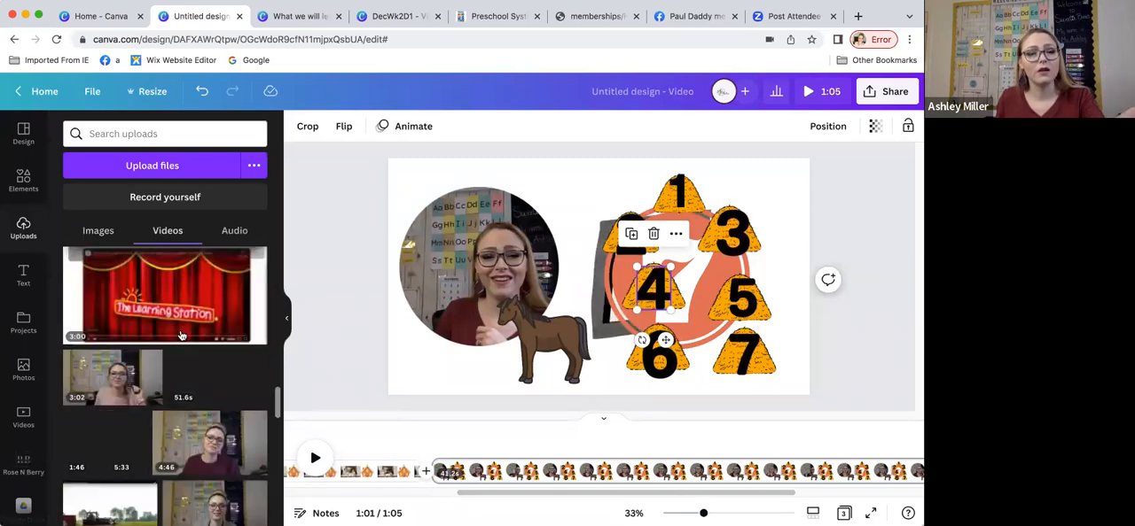
scroll(180, 335, "down", 10)
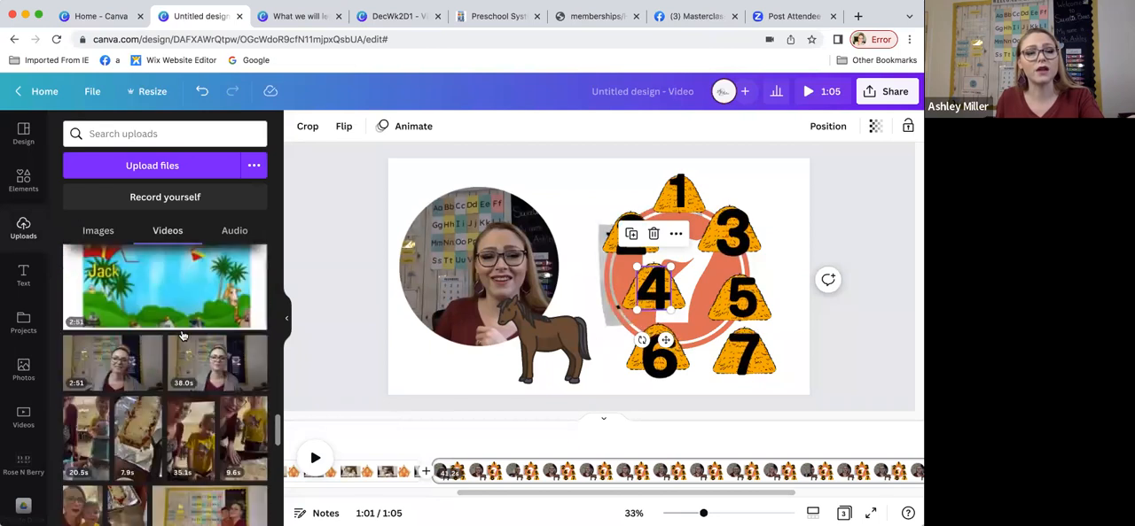
scroll(182, 335, "down", 10)
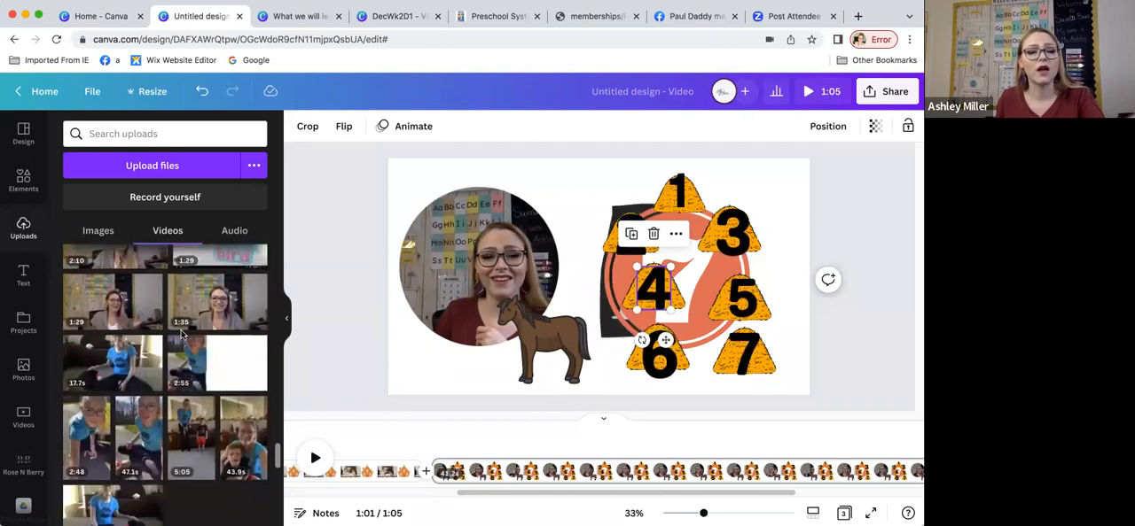
scroll(181, 335, "down", 10)
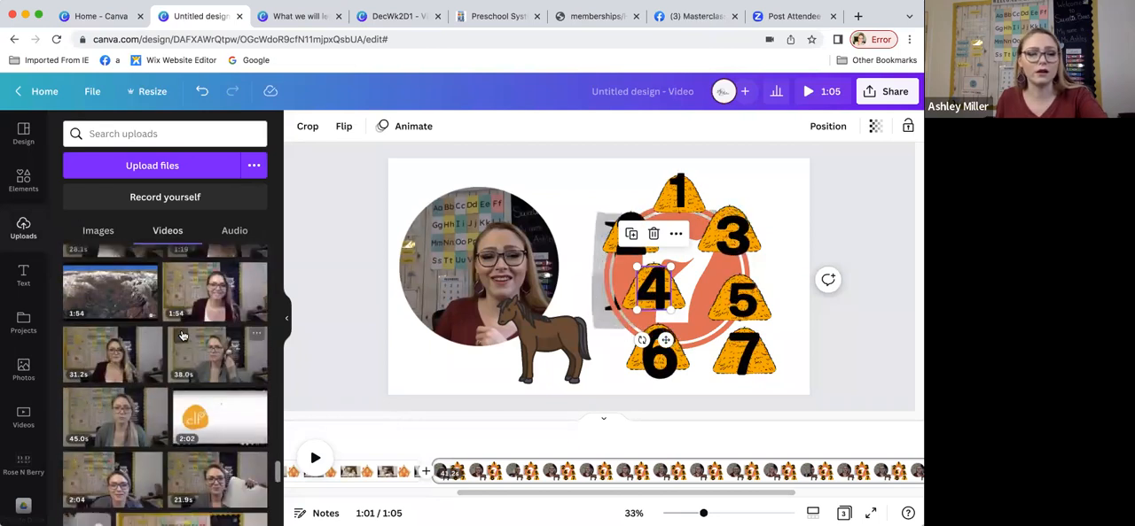
scroll(182, 335, "down", 10)
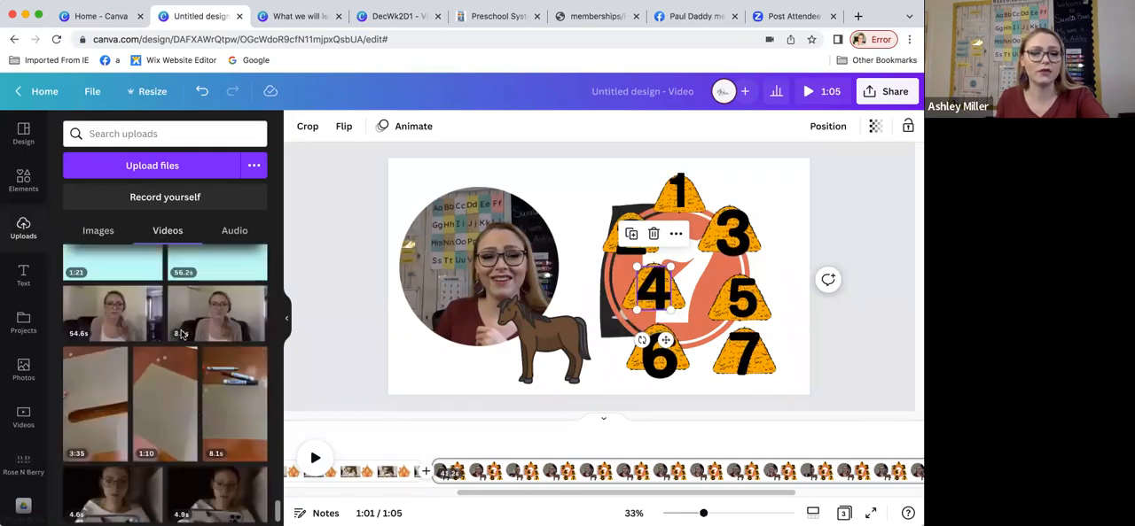
scroll(102, 304, "up", 1)
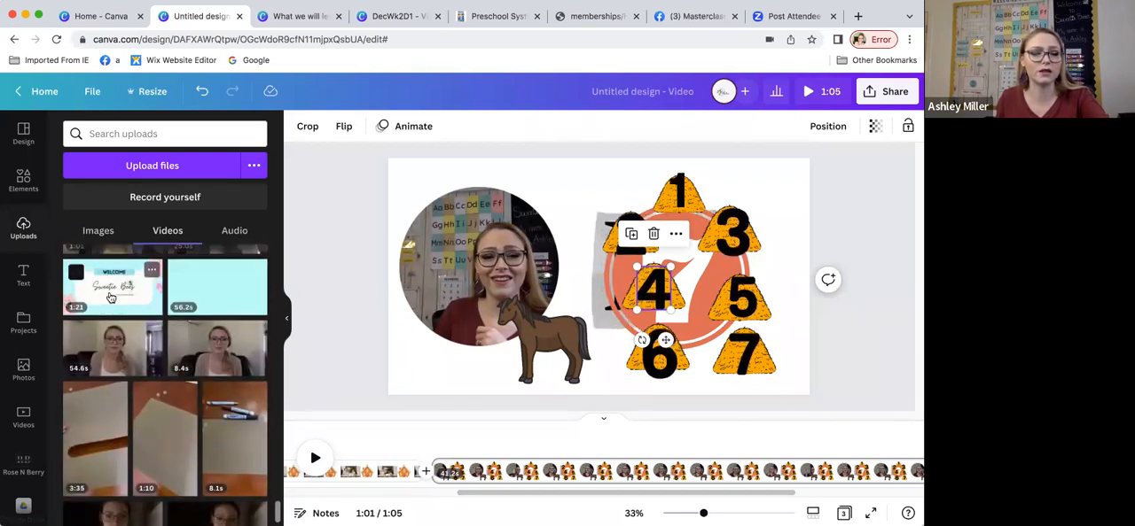
scroll(151, 344, "up", 15)
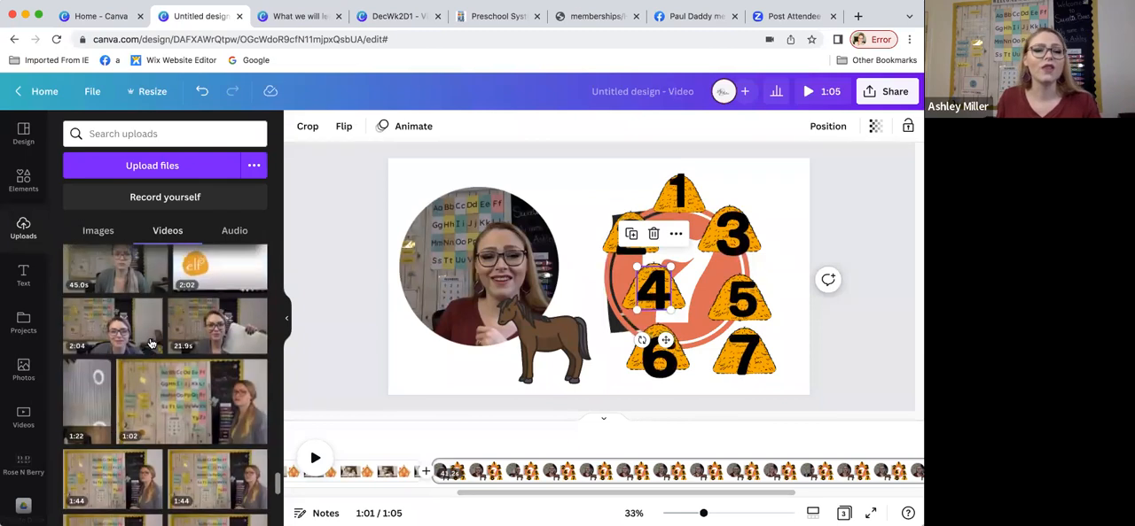
scroll(151, 344, "up", 5)
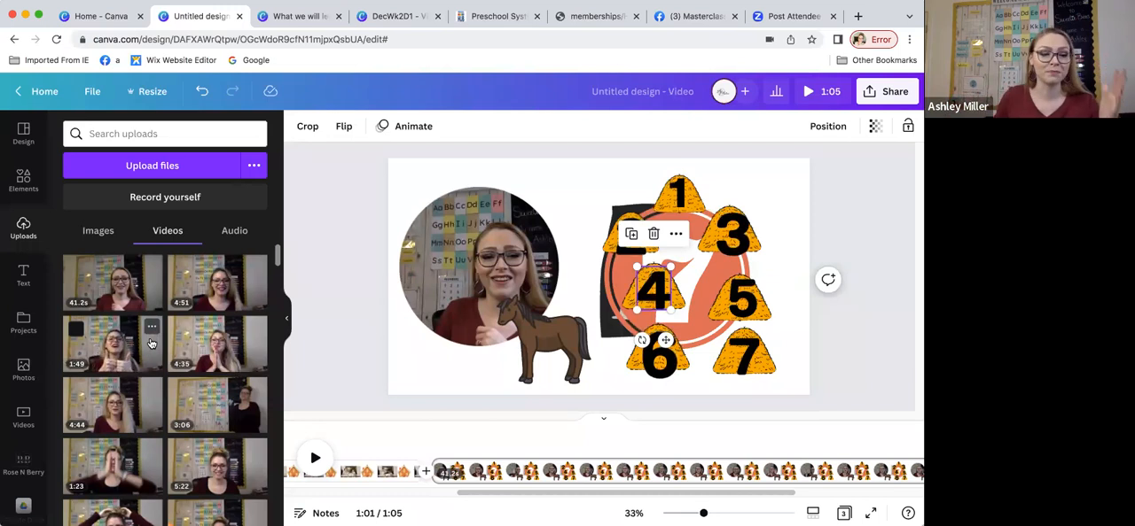
Step: Add a new page after the welcome page and insert the Hello Song video from the Preschool Videos folder
scroll(29, 408, "down", 1)
scroll(29, 423, "down", 2)
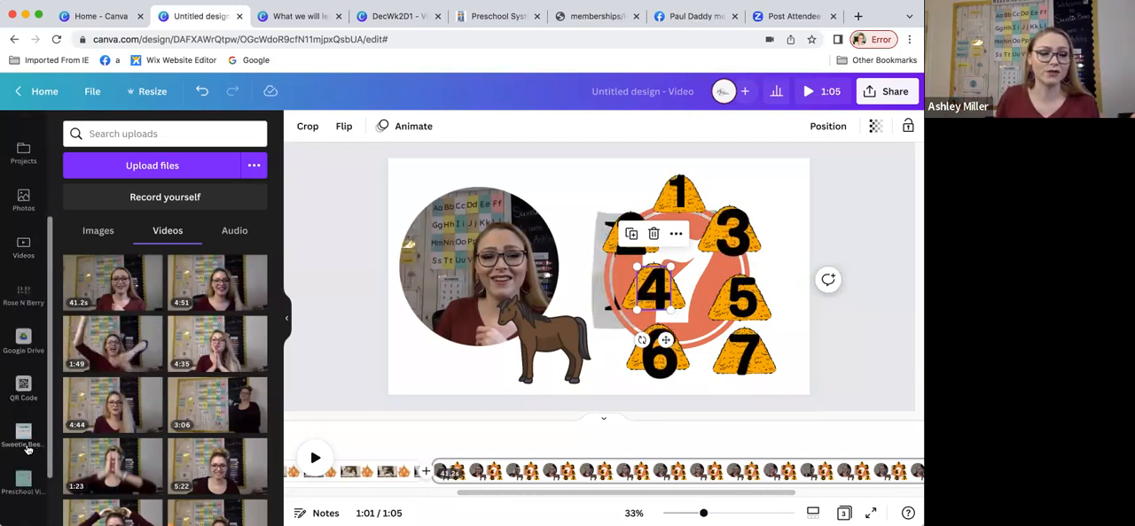
left_click(24, 459)
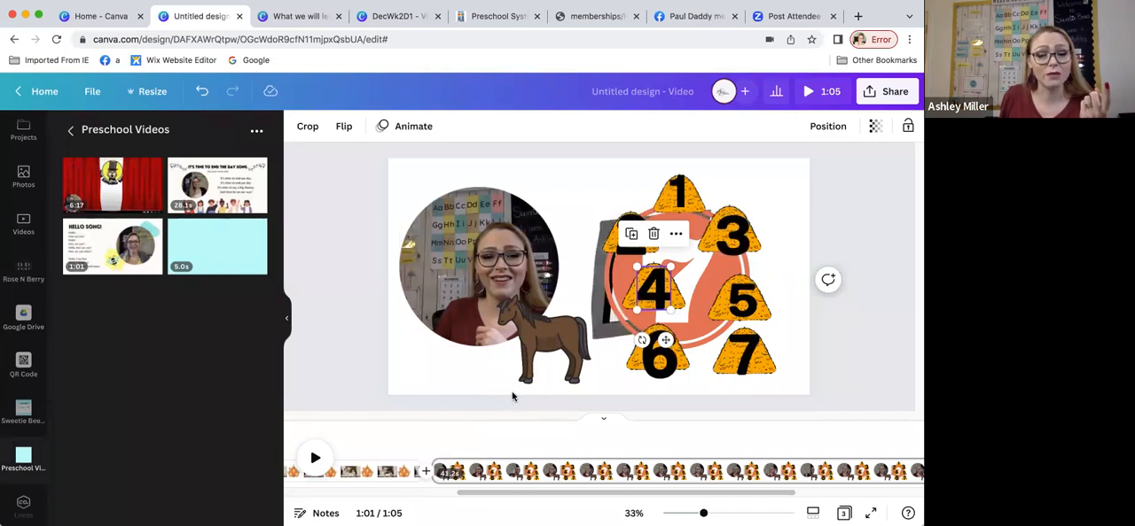
left_click(519, 396)
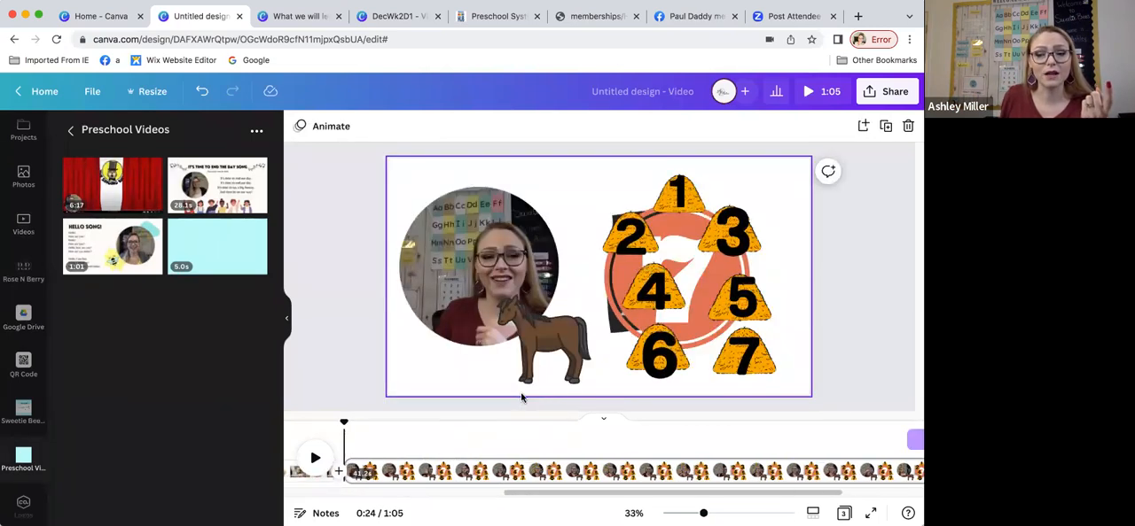
scroll(521, 398, "up", 4)
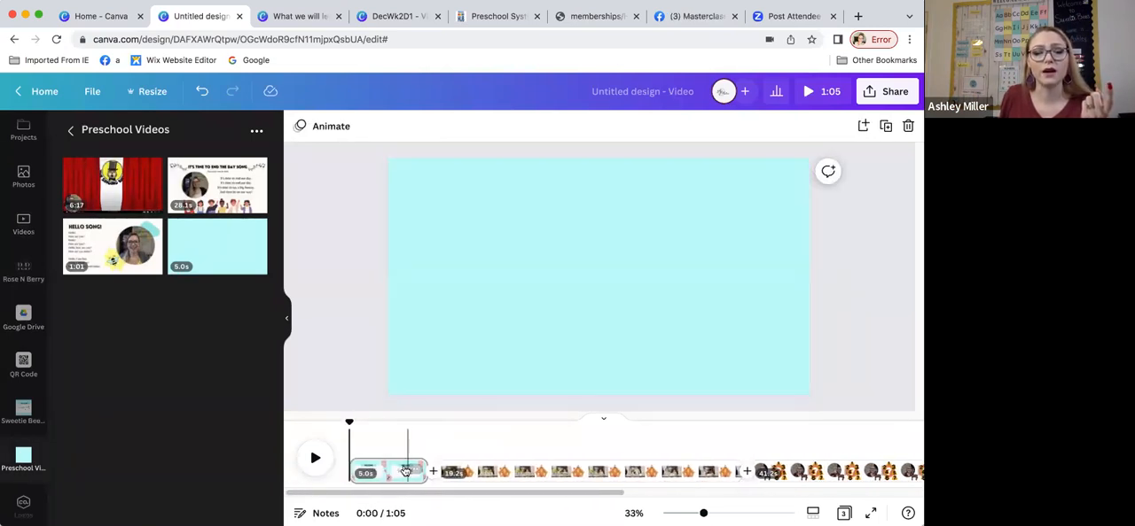
left_click(407, 471)
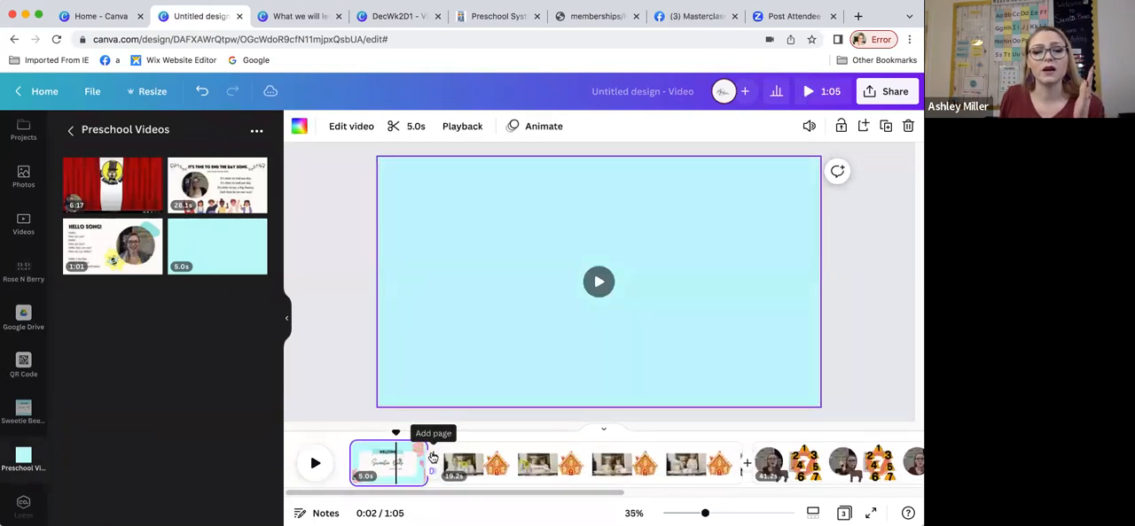
left_click(432, 456)
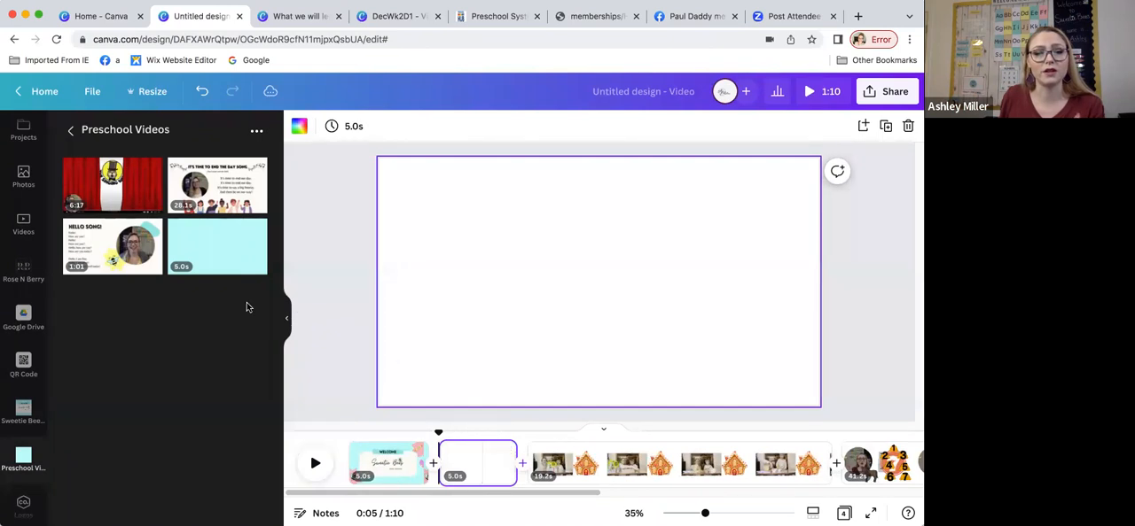
left_click(113, 247)
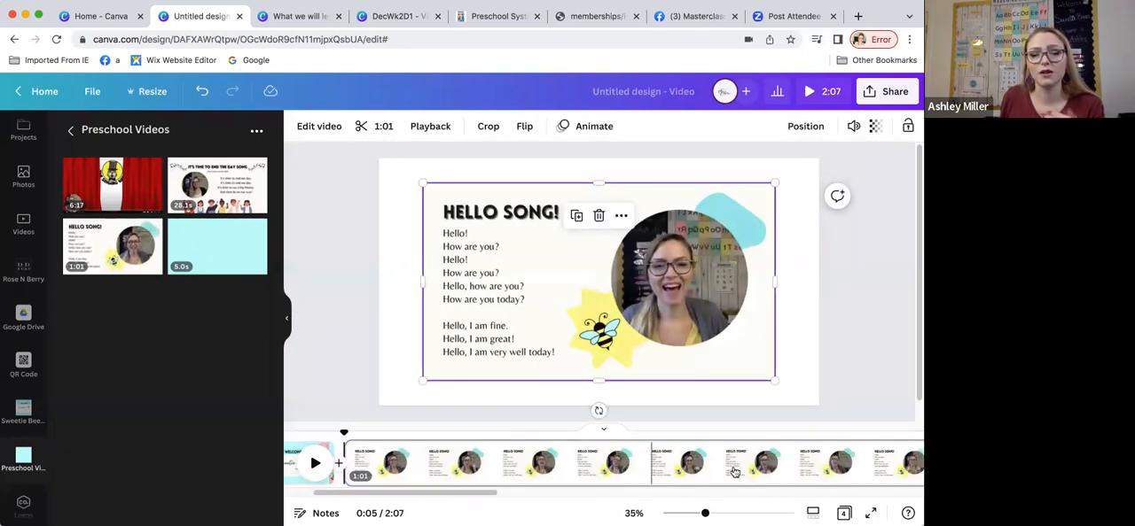
Step: Enlarge the Hello Song video to fill its page, and add a Dissolve transition between the welcome page and it
scroll(762, 460, "right", 1)
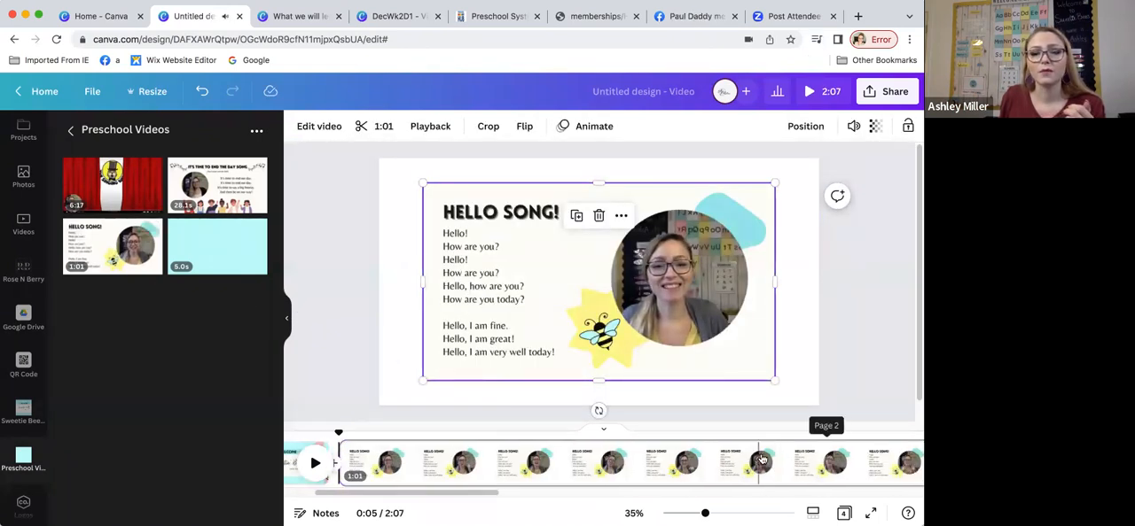
left_click(313, 464)
left_click(458, 322)
left_click_drag(422, 183, 379, 159)
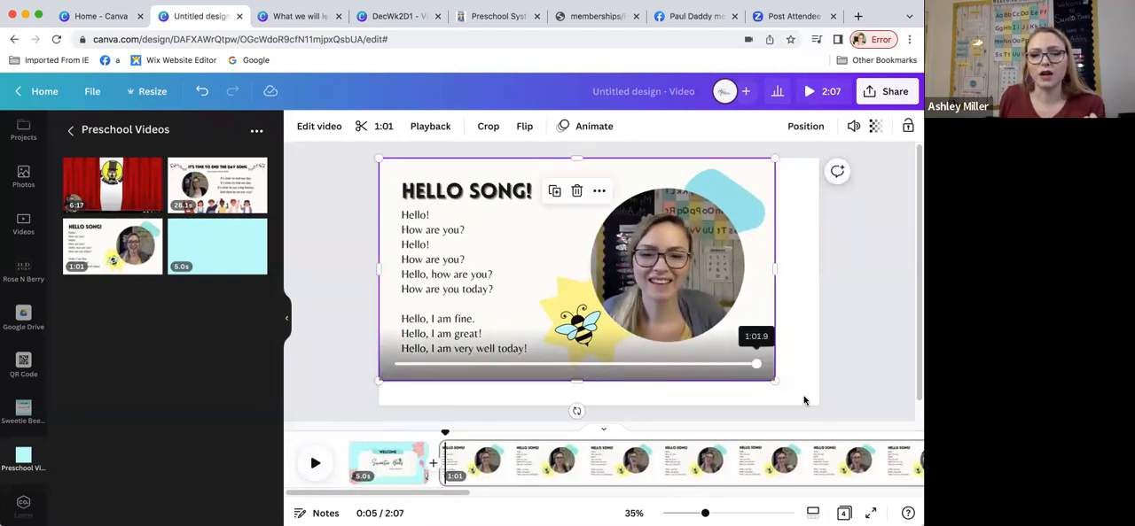
left_click_drag(777, 384, 816, 400)
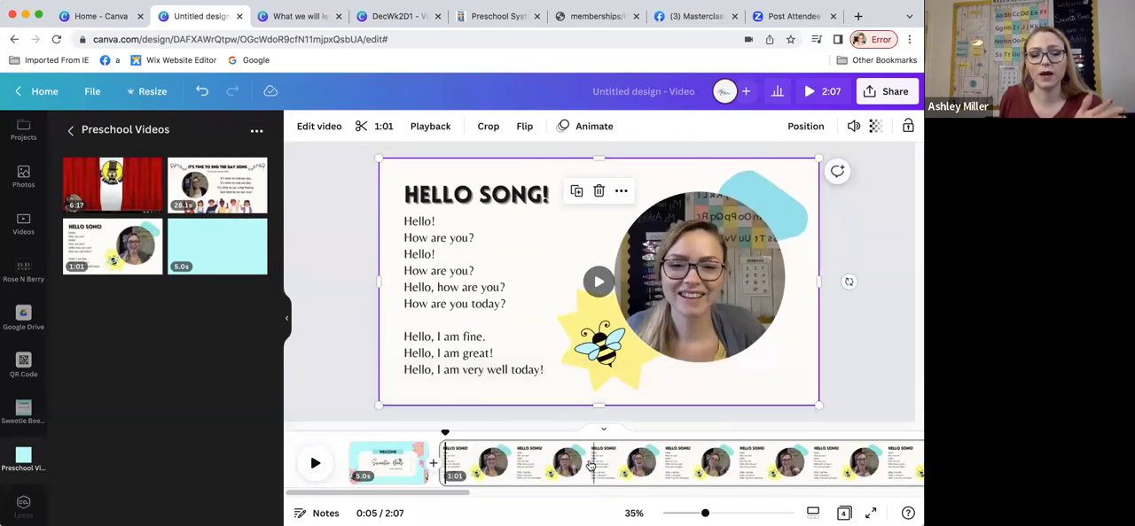
left_click(432, 471)
left_click(165, 192)
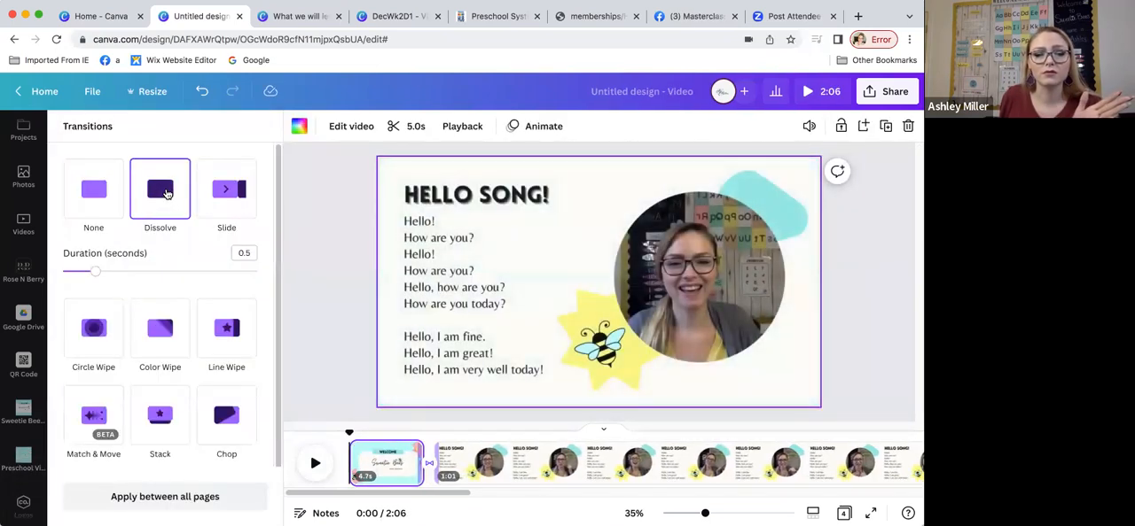
Step: Set the Dissolve transition's duration to 2 seconds and play the change from the welcome page to the Hello Song page
left_click_drag(94, 271, 215, 280)
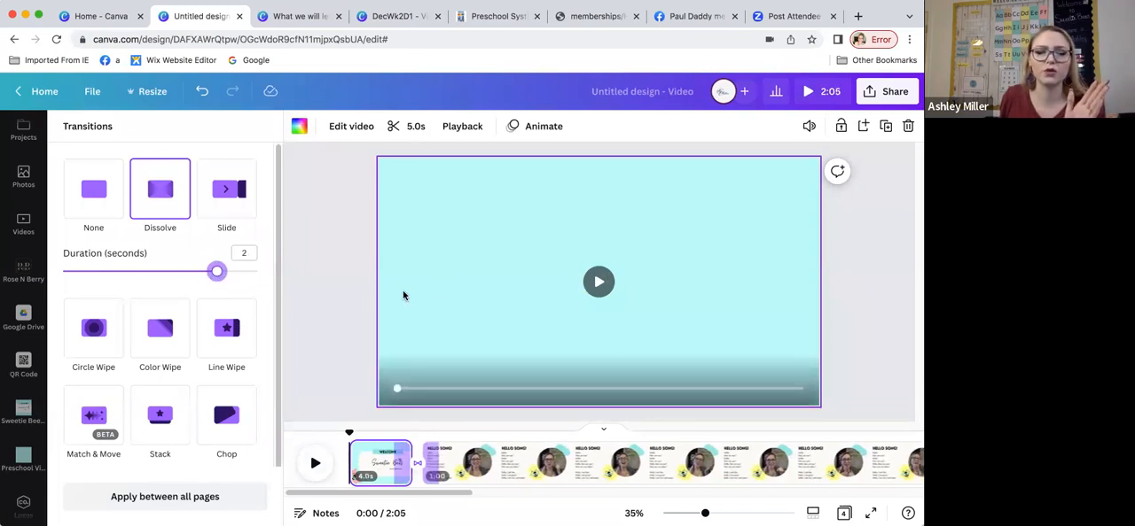
left_click(396, 461)
left_click(313, 464)
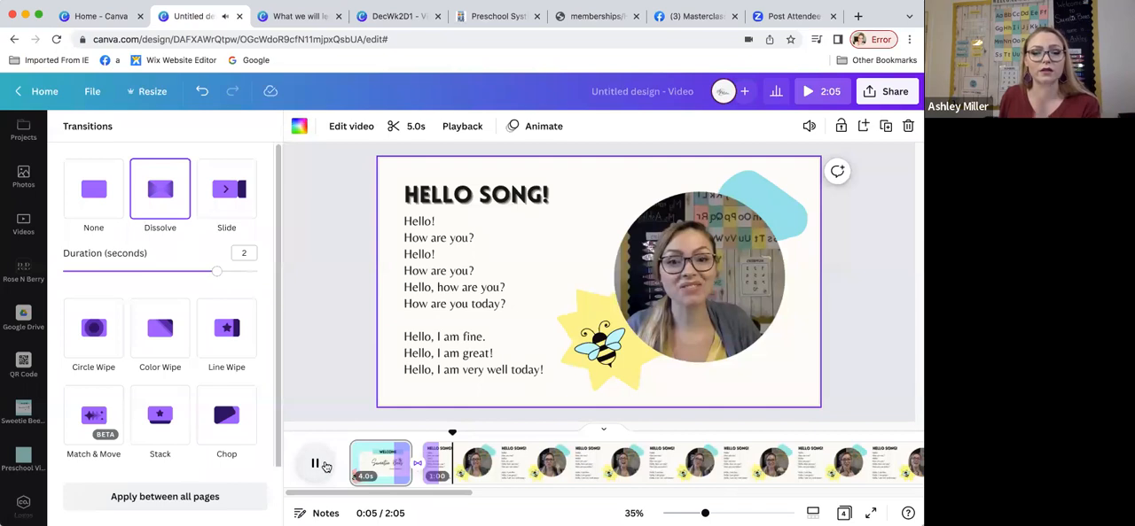
left_click(408, 465)
Step: Add a blank page directly after the Hello Song page
scroll(548, 454, "right", 5)
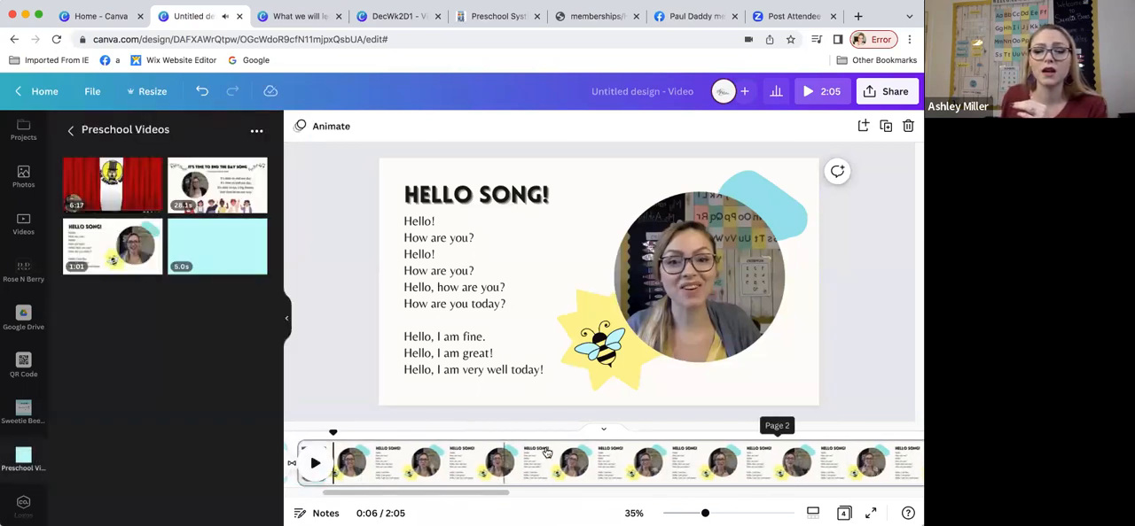
scroll(549, 454, "right", 5)
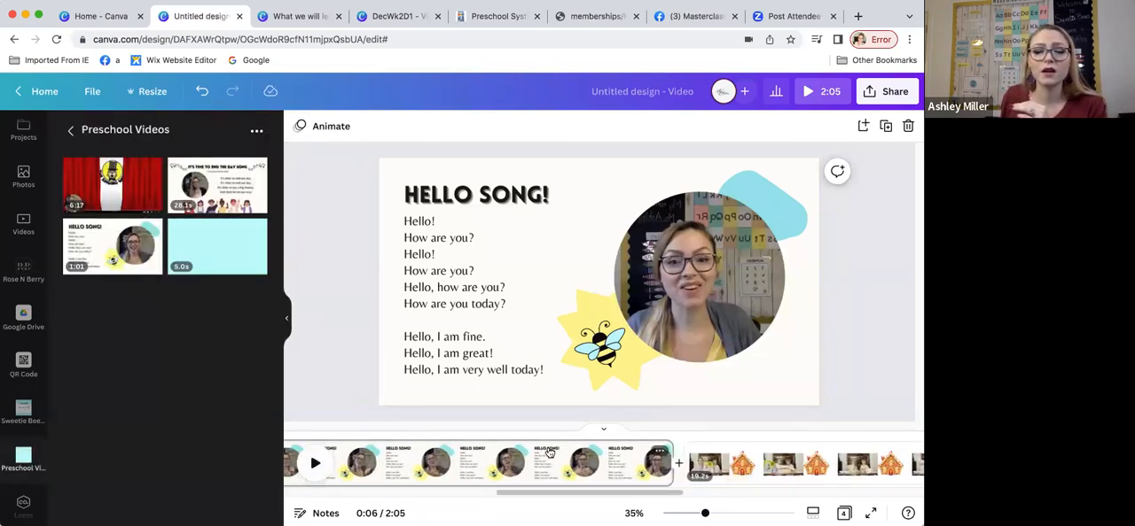
left_click(674, 457)
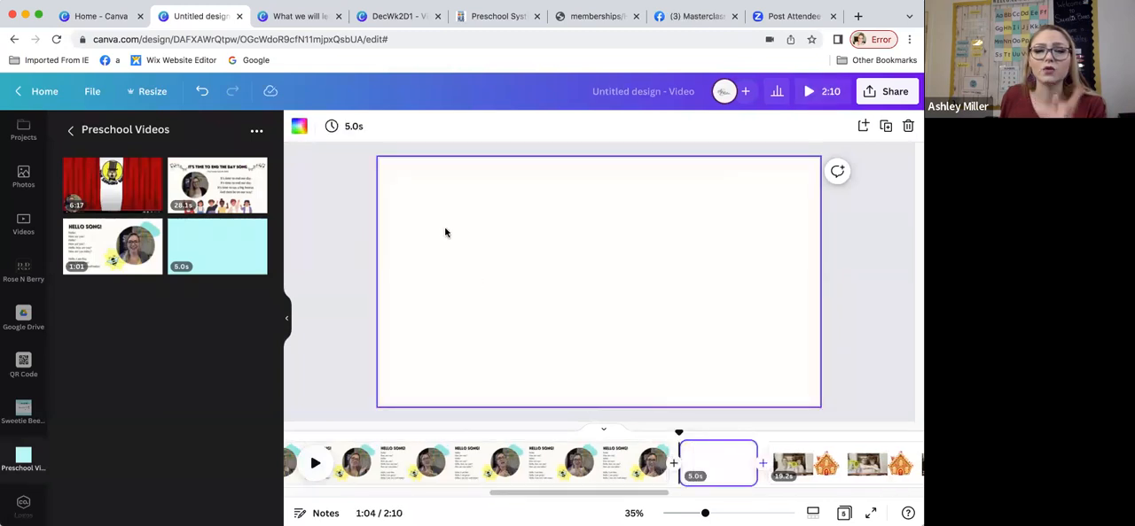
Step: Open the text options and look through the brand kits available for text styles, keeping Sweetie Bees Preschool
scroll(11, 245, "up", 3)
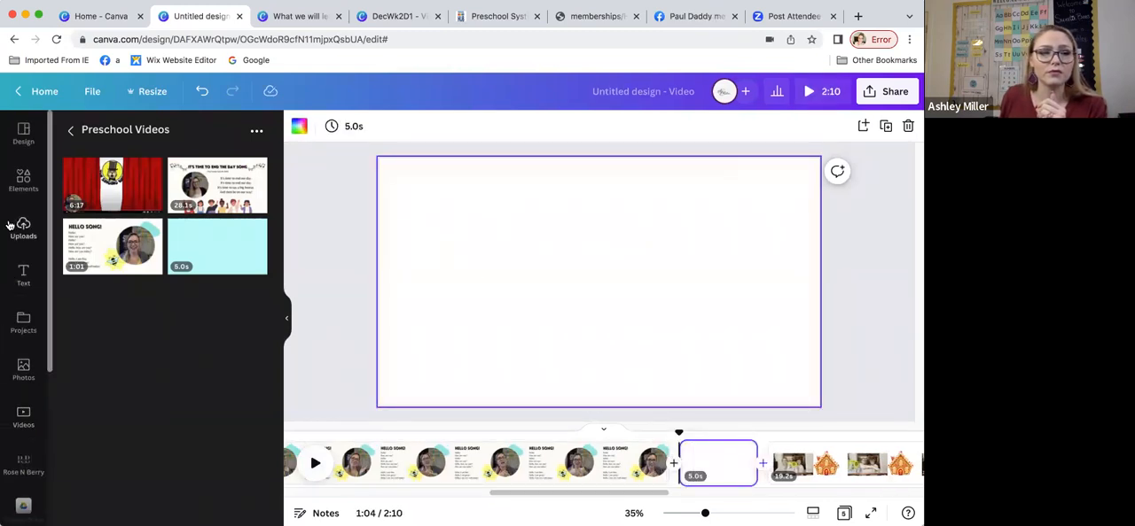
left_click(23, 273)
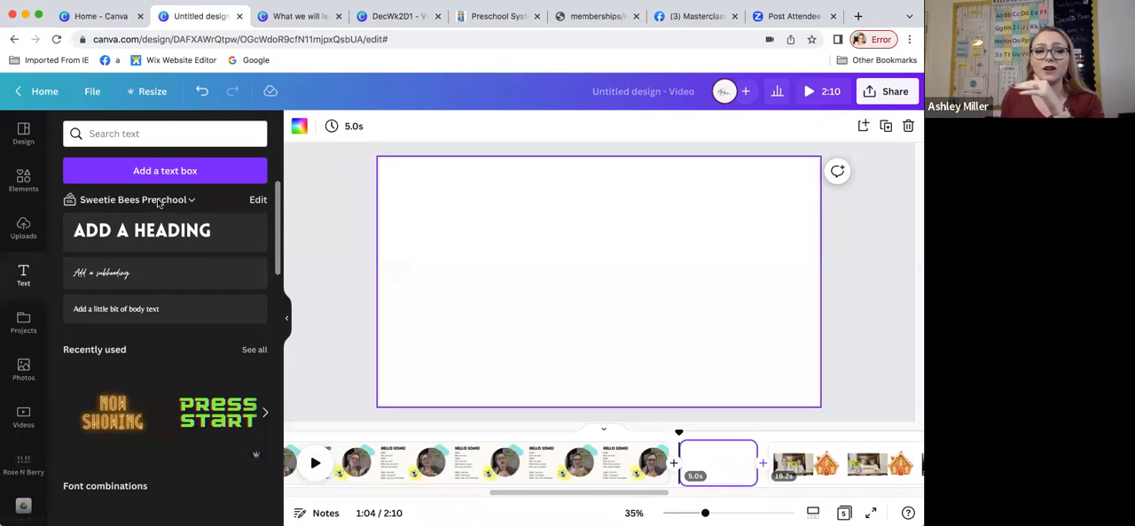
left_click(158, 203)
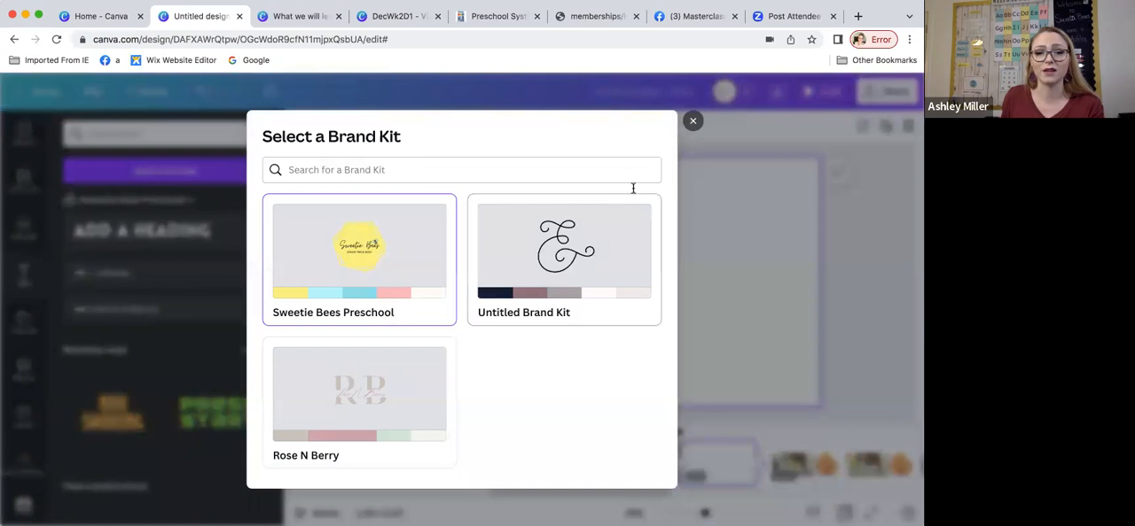
left_click(693, 121)
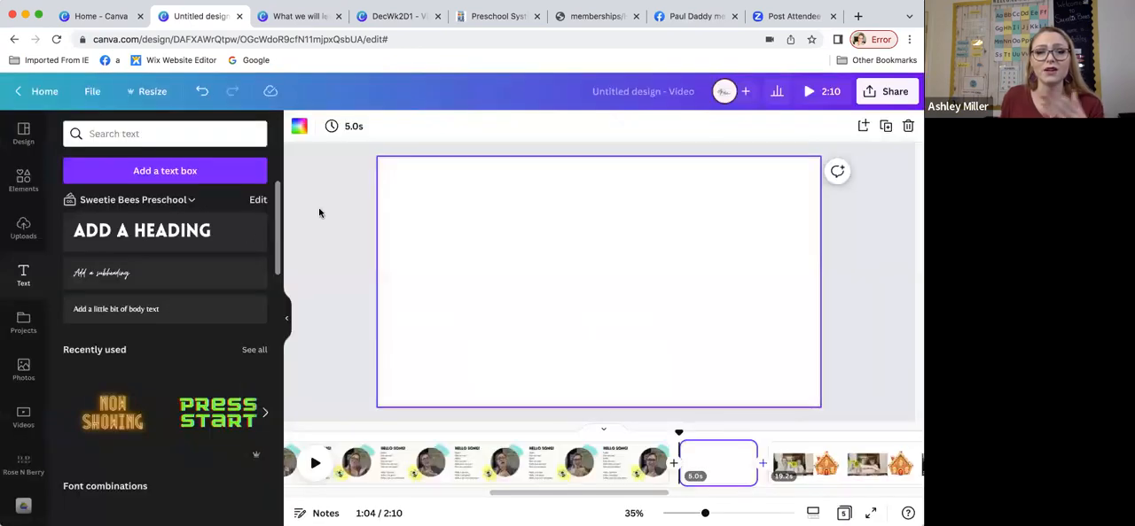
Step: Add a heading in the brand style reading "WHAT WILL LEARN THIS WEEK" and position it at the top centre of the blank page
left_click(151, 243)
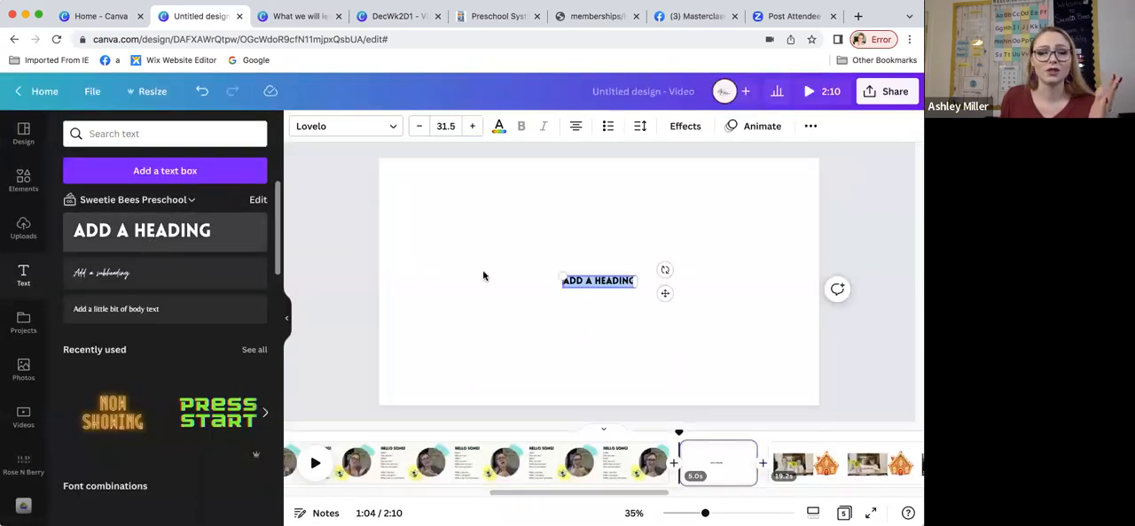
left_click(590, 283)
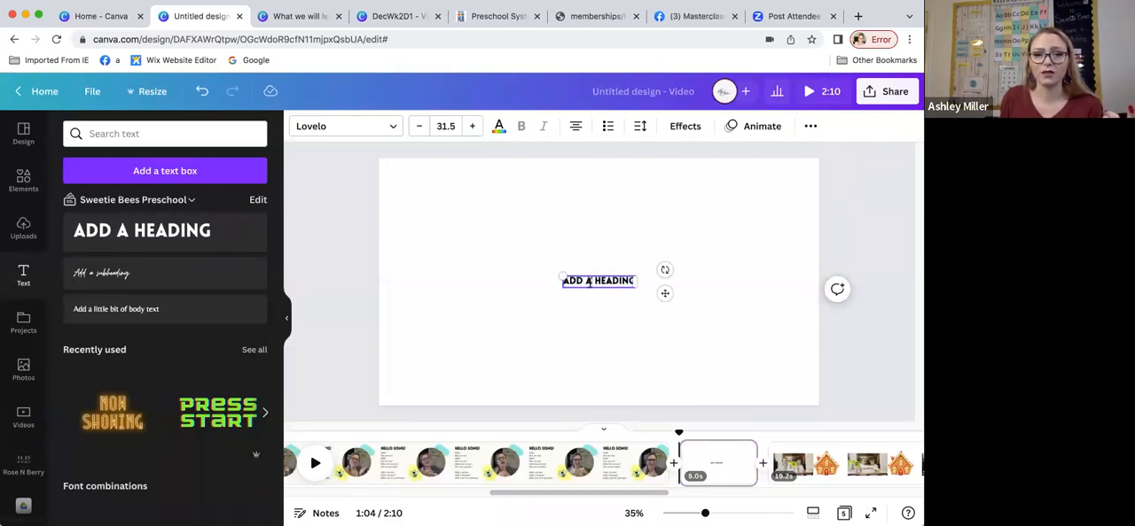
triple_click(589, 282)
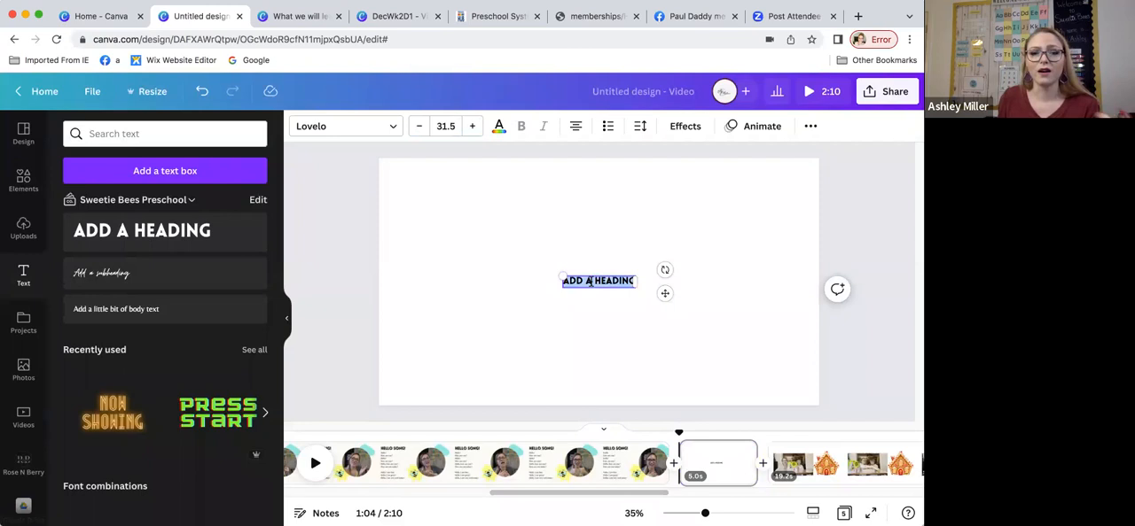
type("WHAT WILL LEARN THIS WEEK")
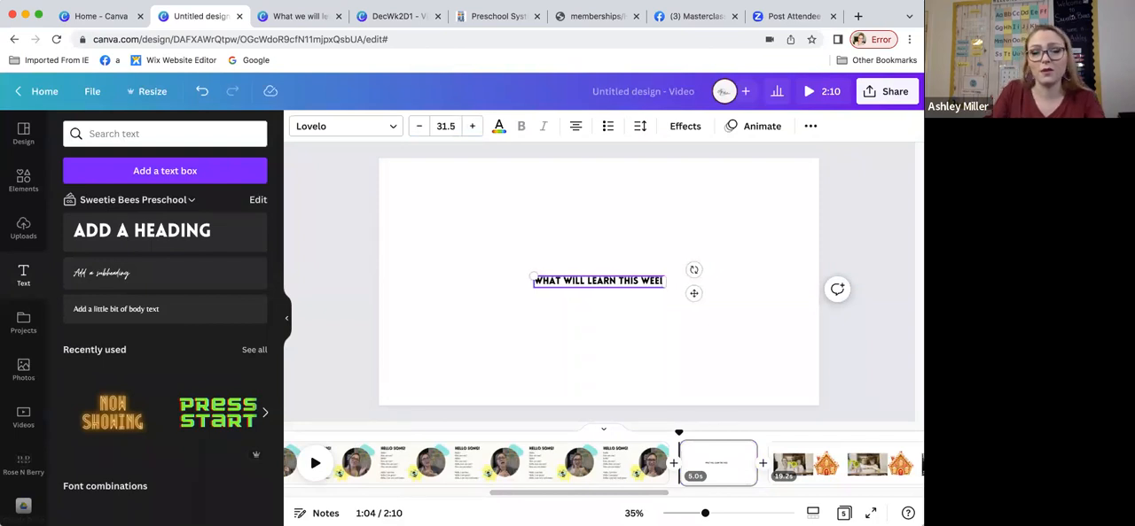
key("BackSpace")
type("K")
key("BackSpace")
type("K")
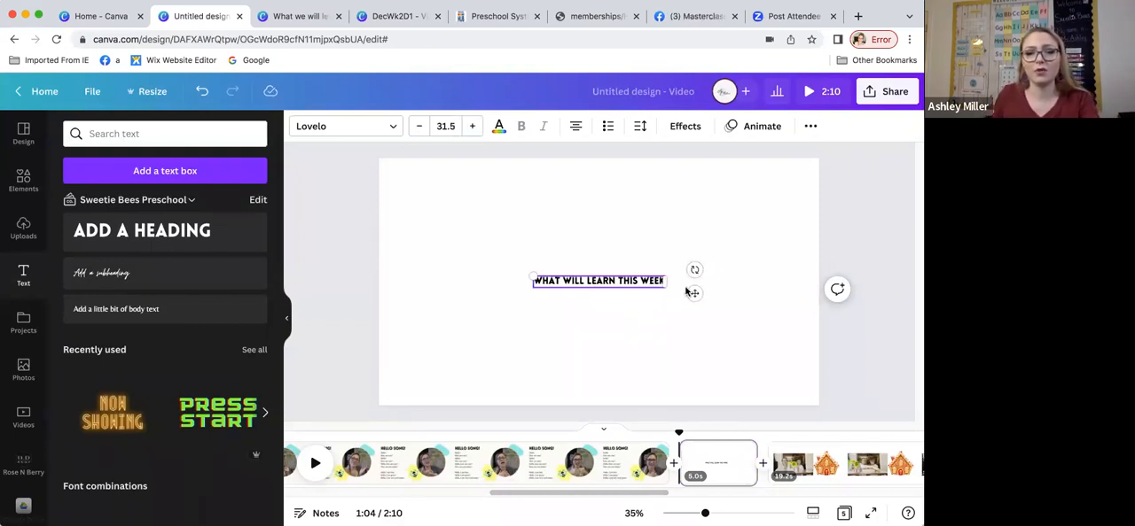
left_click_drag(693, 292, 695, 194)
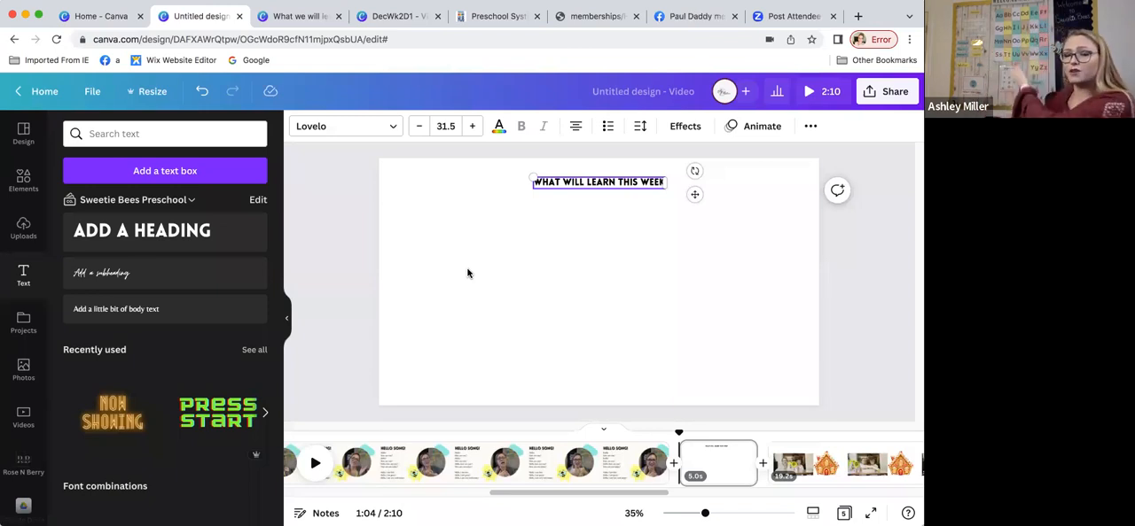
Step: Add a page after the heading page, insert the red-curtain walrus video from the Preschool Videos folder, and enlarge it to fill the page
left_click(763, 460)
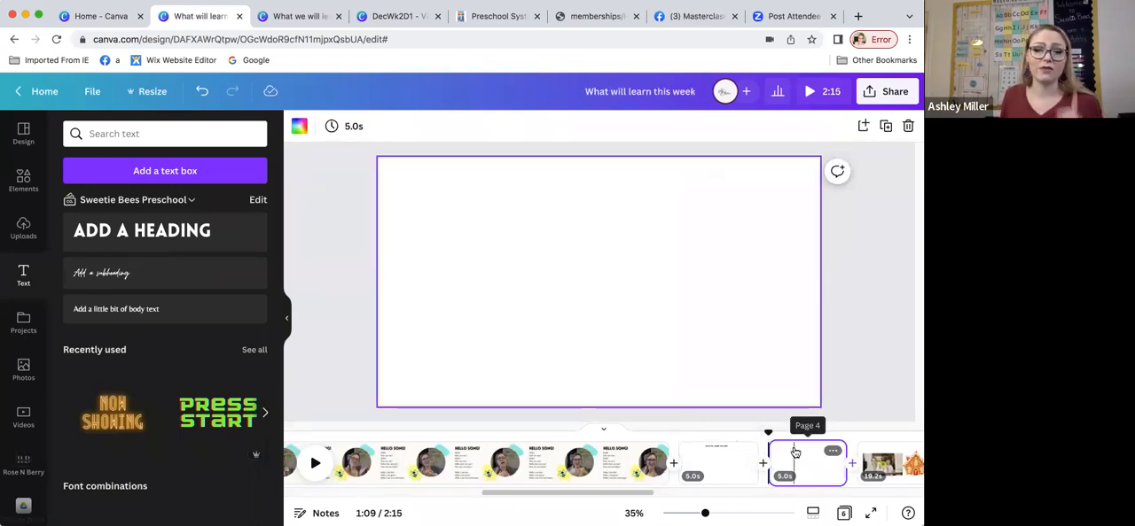
scroll(23, 355, "down", 4)
left_click(23, 479)
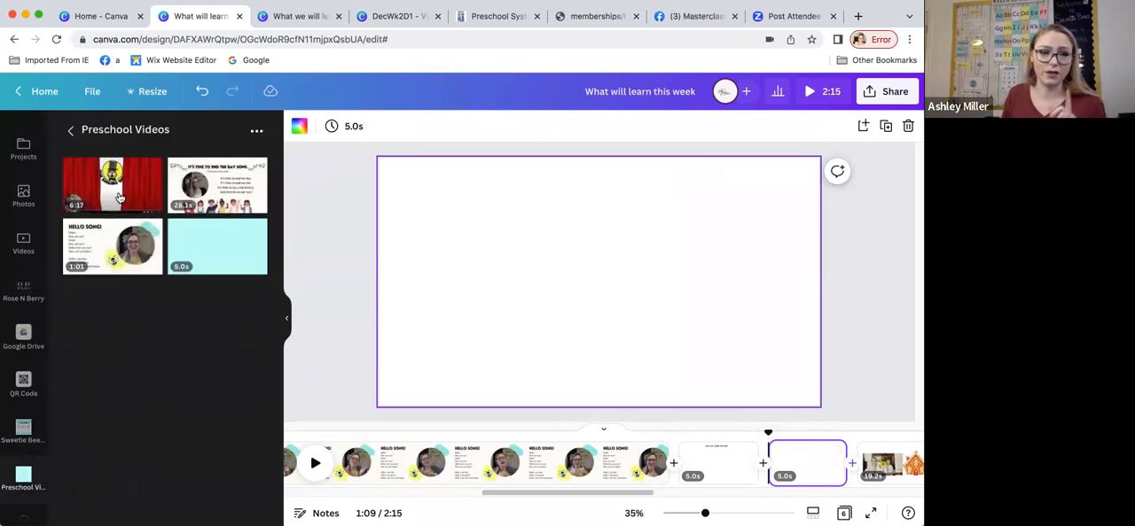
left_click(113, 190)
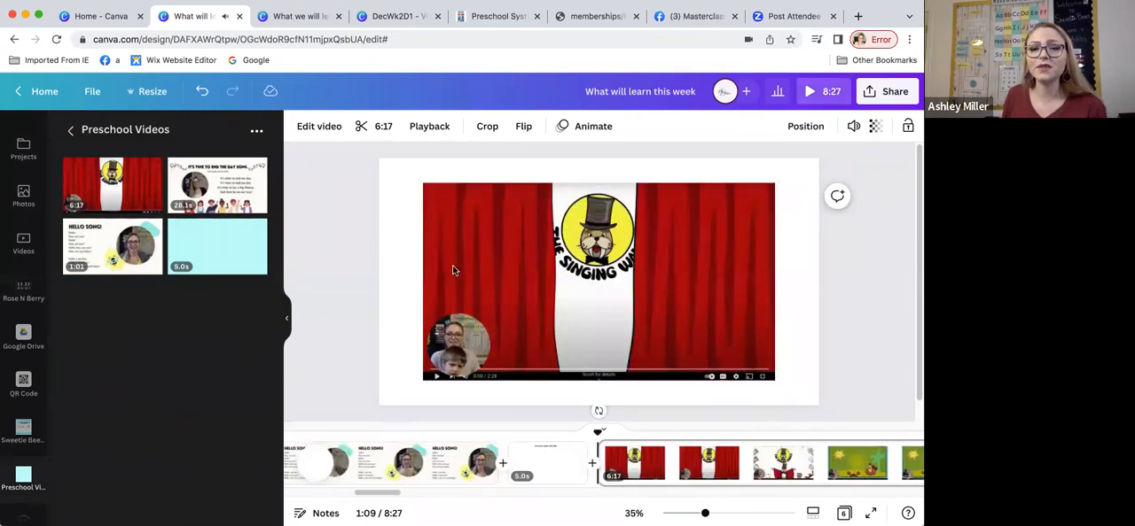
left_click_drag(419, 183, 374, 169)
left_click_drag(774, 380, 818, 400)
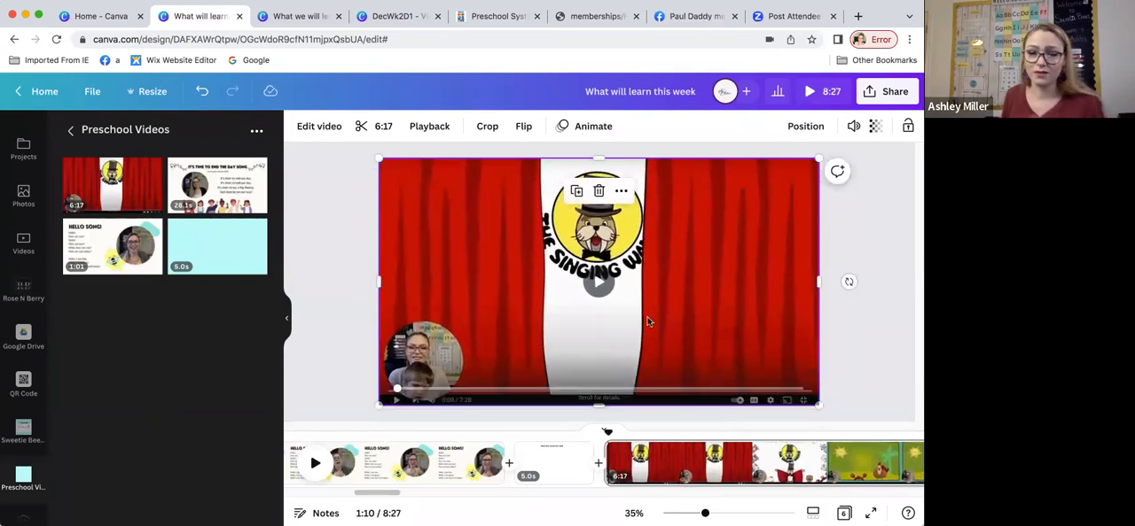
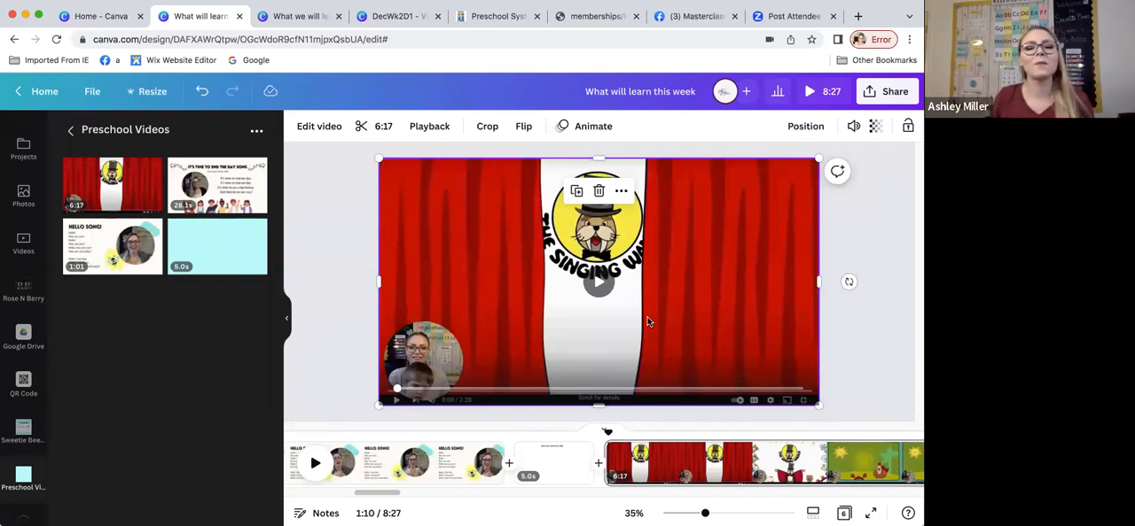
Step: Apply a Dissolve transition between the "WHAT WILL LEARN THIS WEEK" heading page and the walrus video page
left_click(599, 474)
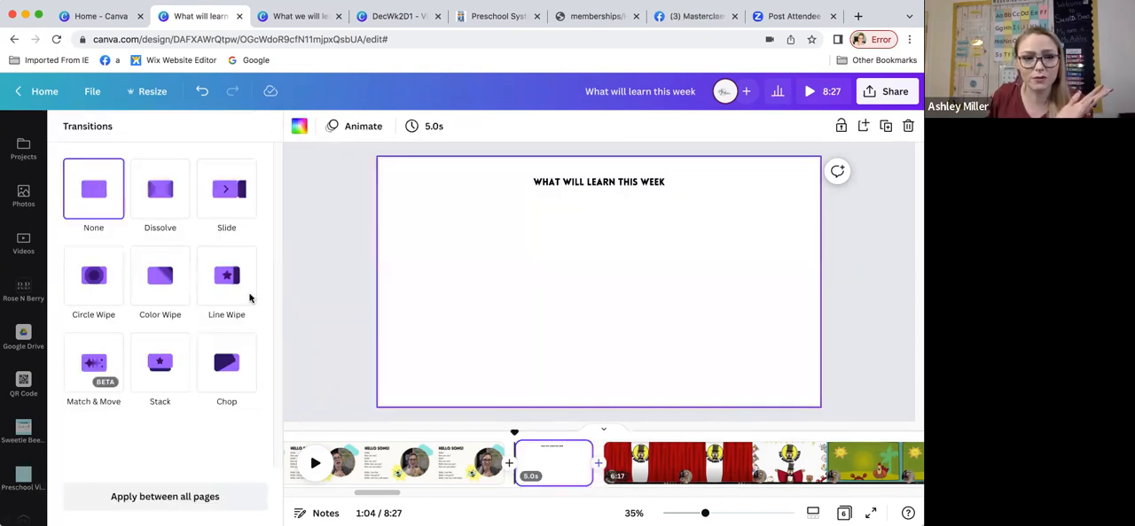
left_click(173, 197)
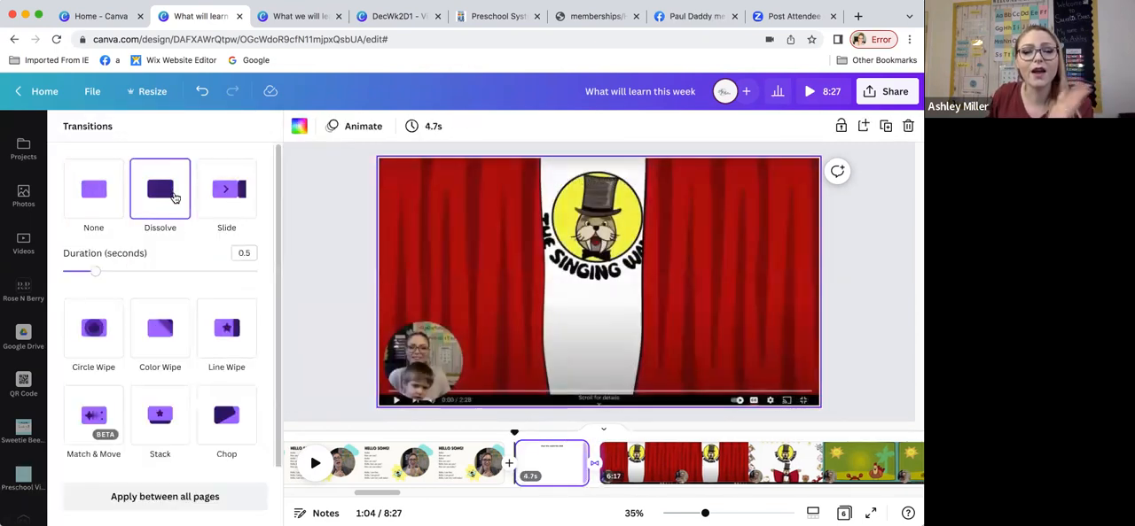
Step: Select the walrus video page and play through its opening to the days-of-the-week song, pausing playback when finished
left_click(610, 458)
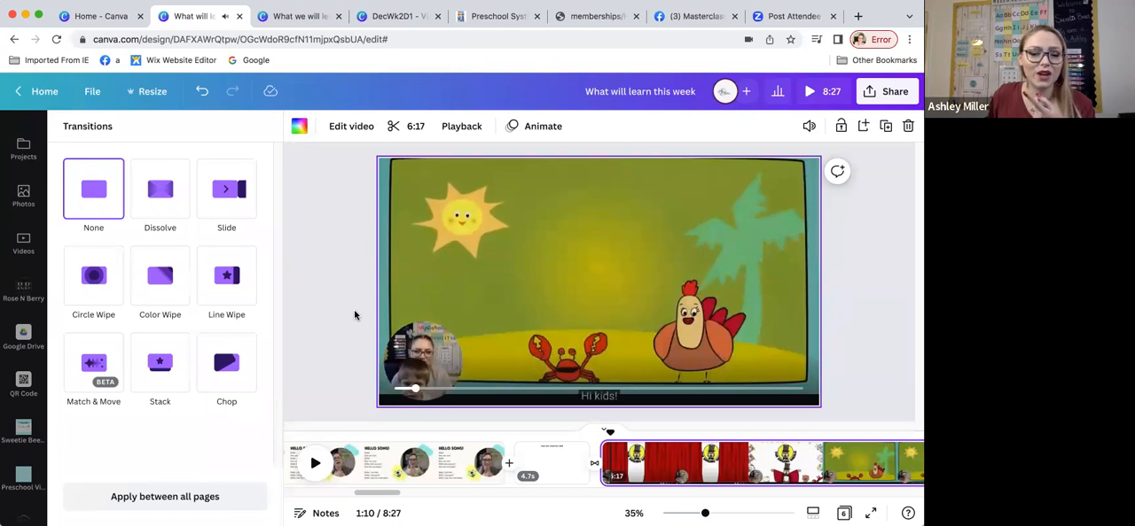
left_click(315, 464)
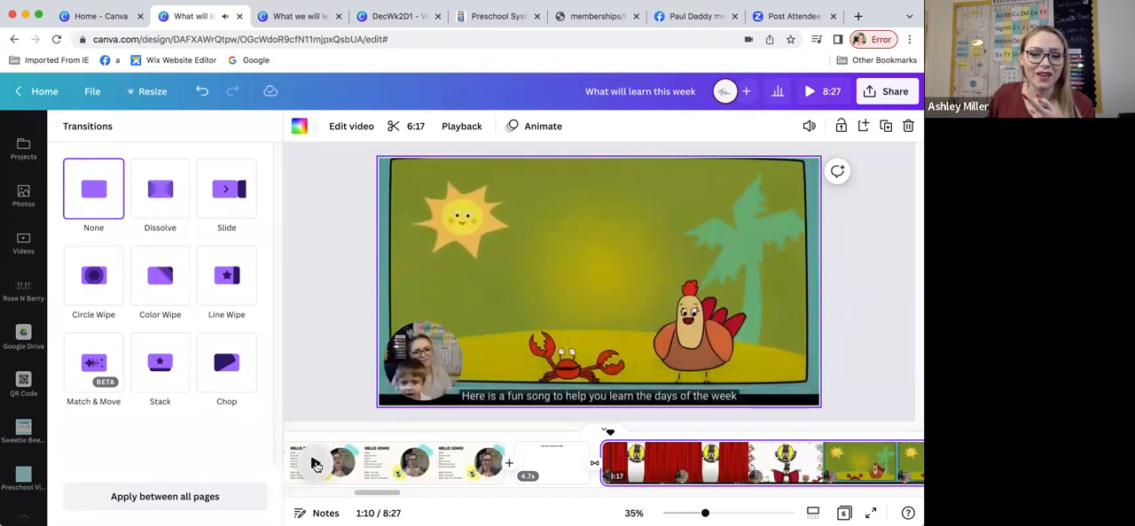
left_click(316, 464)
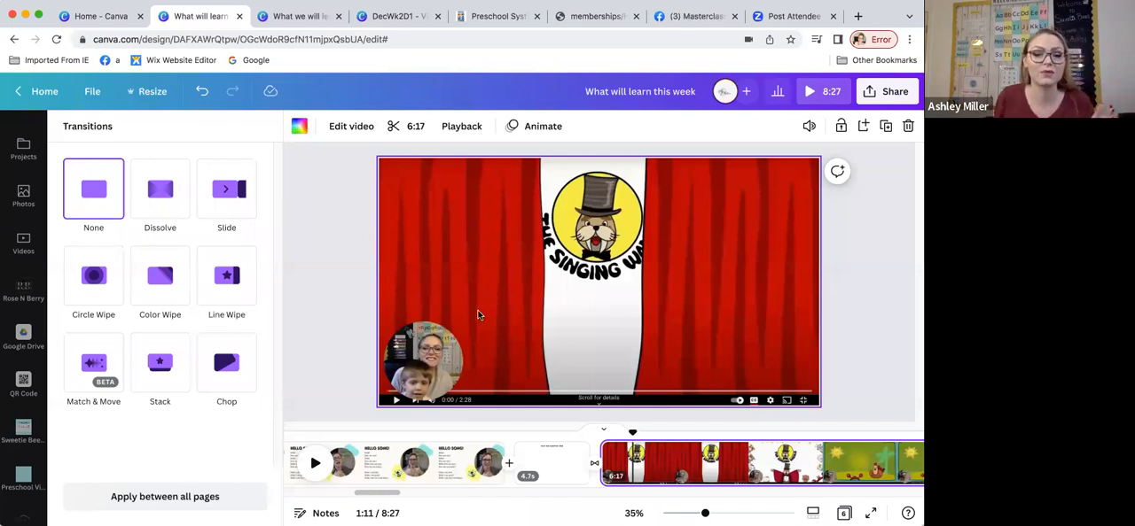
left_click(315, 464)
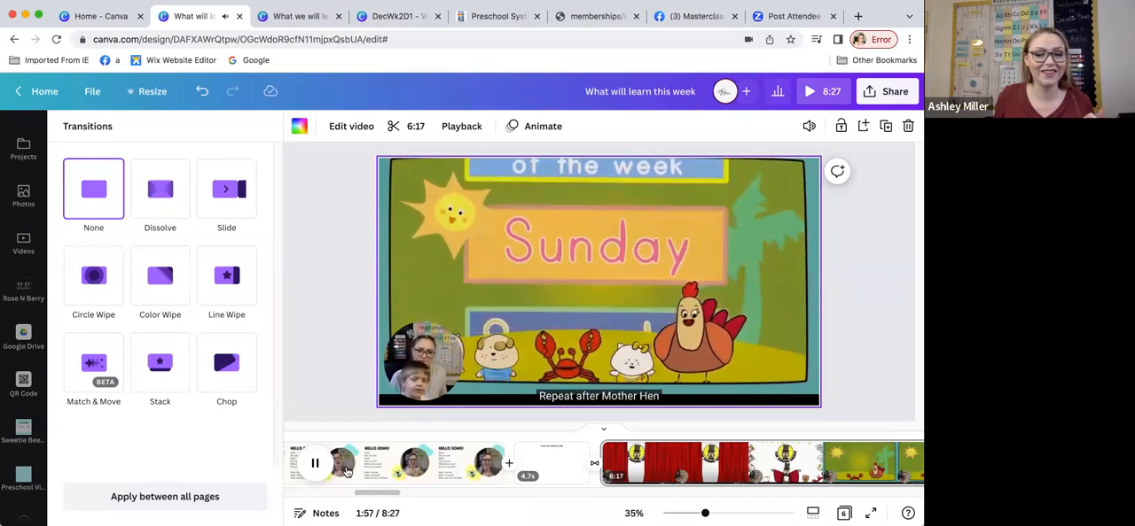
left_click(316, 463)
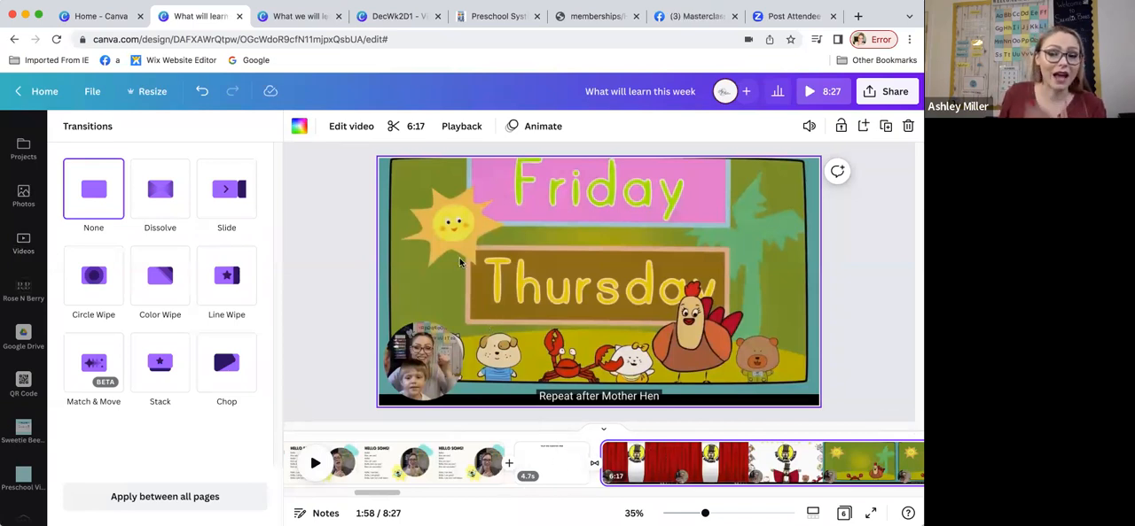
Step: Insert a blank page between the heading page and the walrus video, and open the self-recording studio for it
left_click(596, 462)
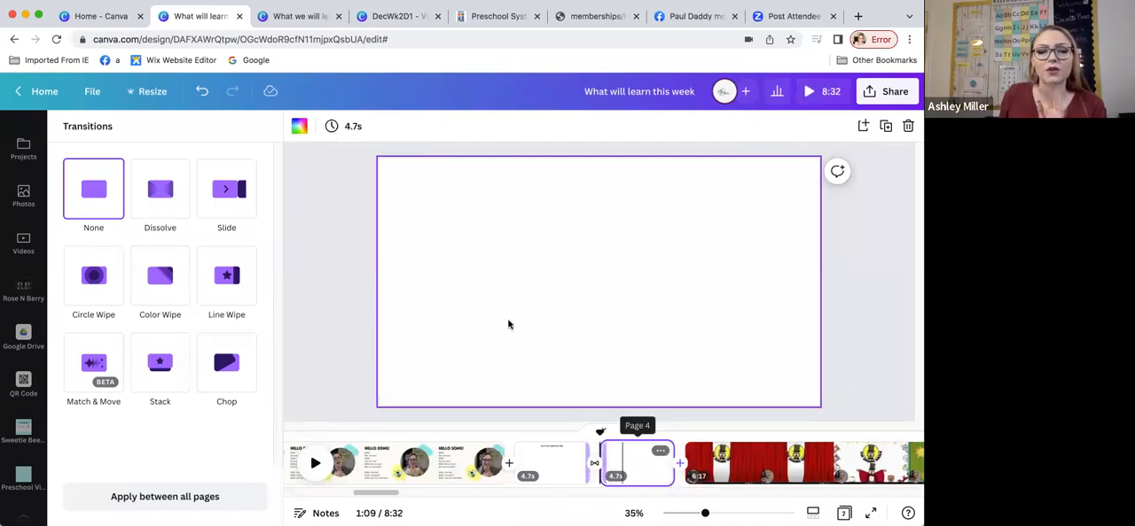
left_click(28, 243)
left_click(142, 169)
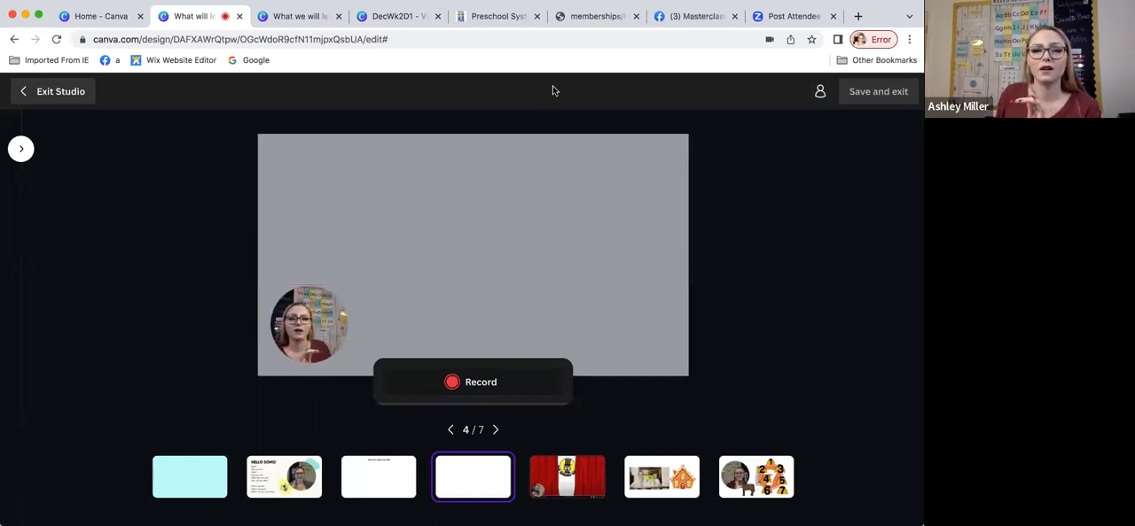
Step: Try to set the recording studio to Camera & screen capture for the blank page
left_click(22, 149)
left_click(245, 151)
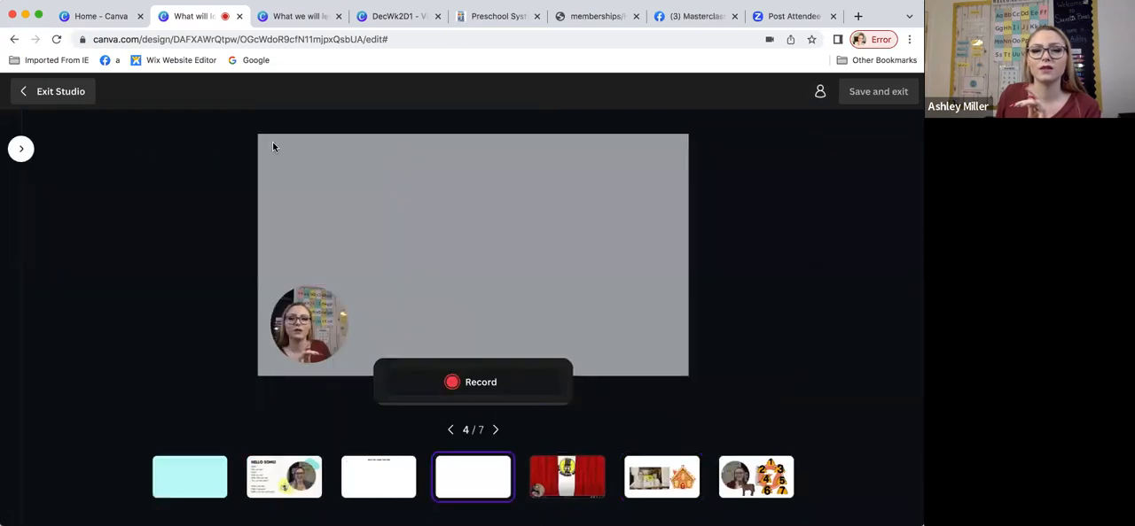
left_click(41, 103)
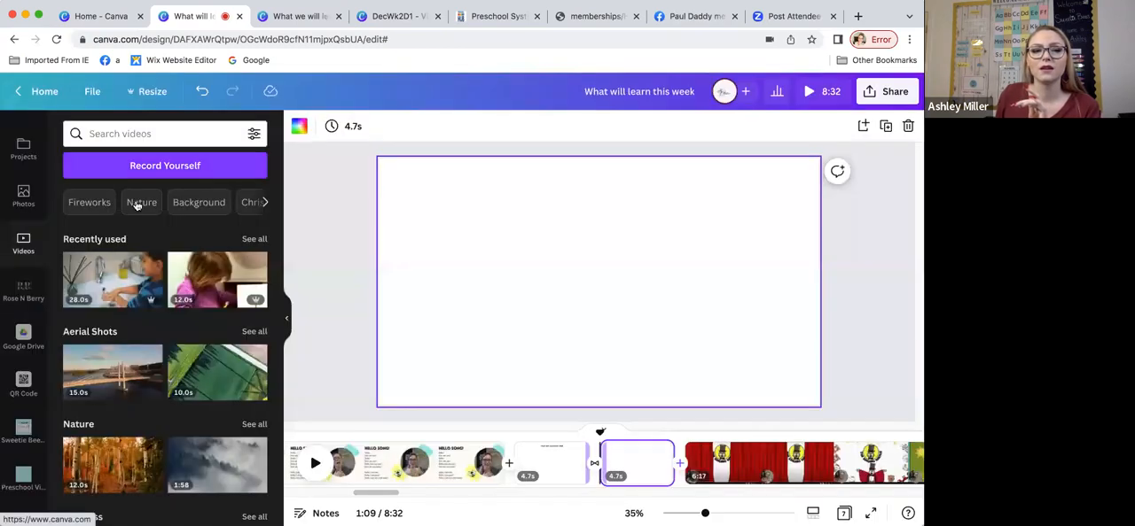
left_click(160, 165)
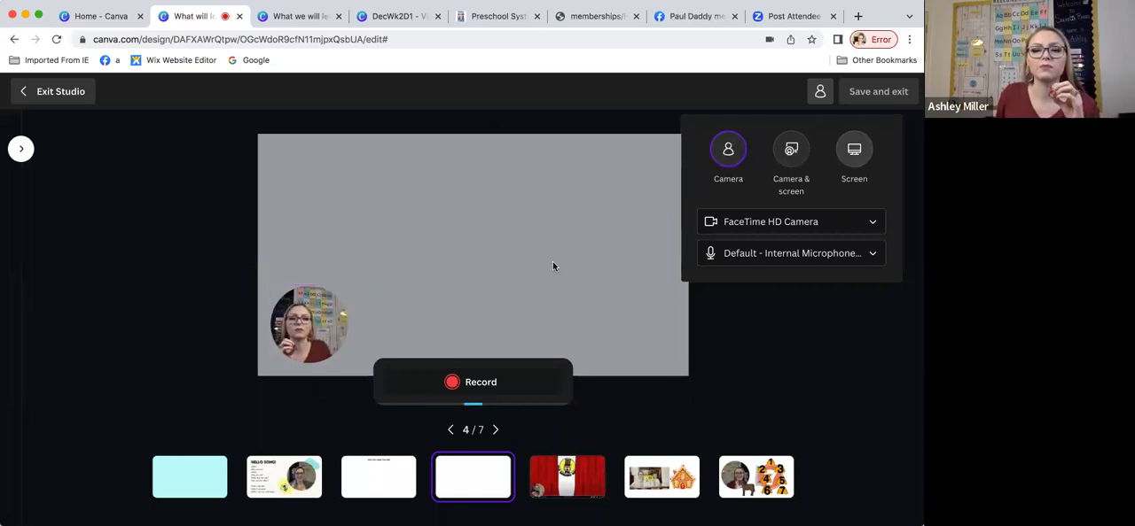
left_click(786, 175)
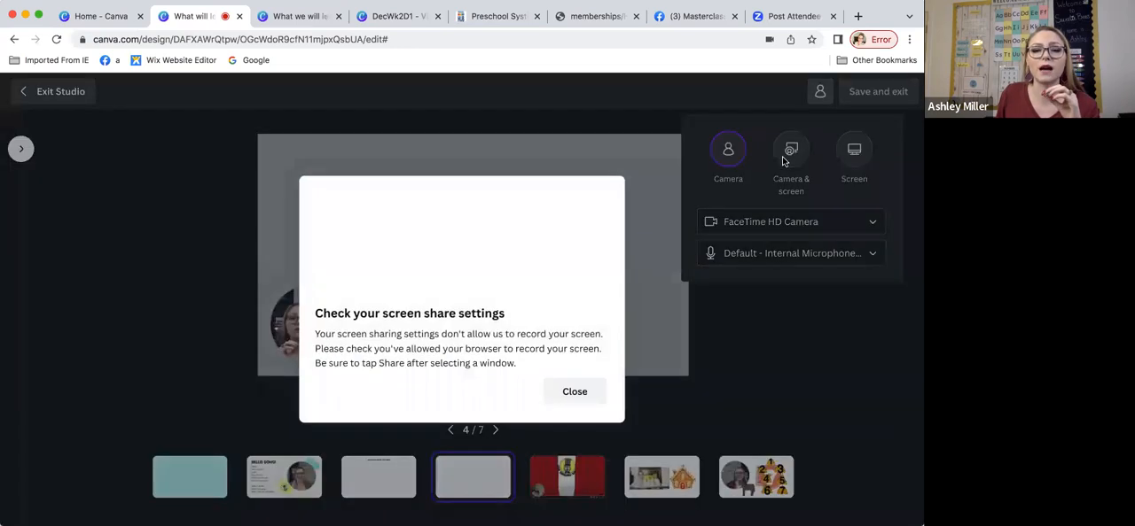
left_click(551, 399)
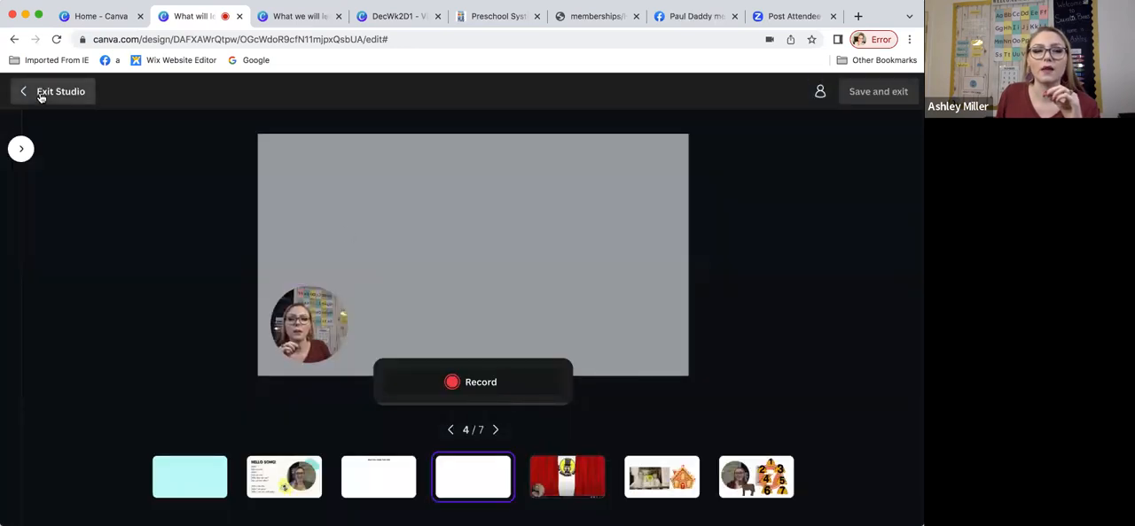
left_click(55, 93)
left_click(164, 166)
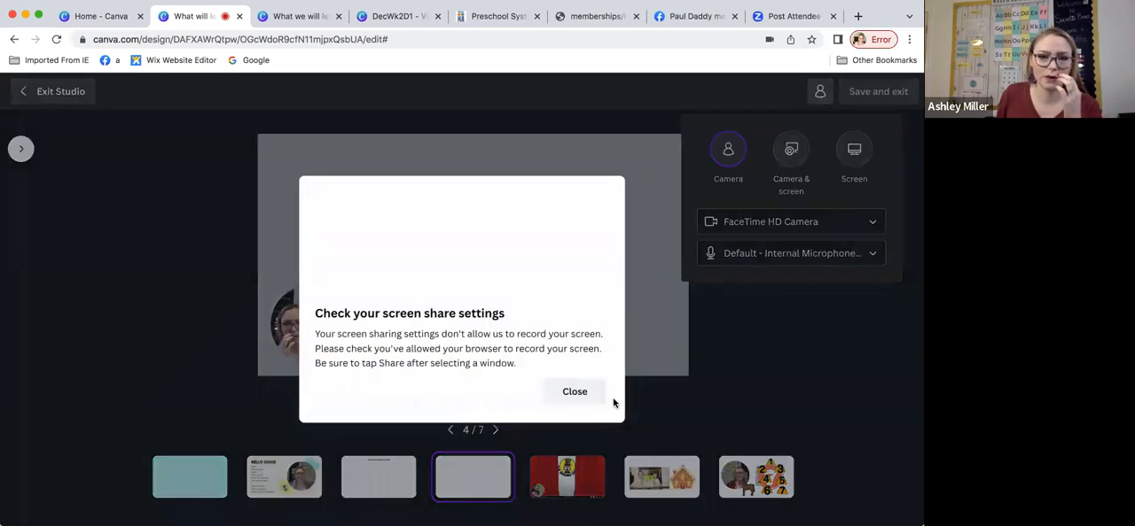
left_click(574, 391)
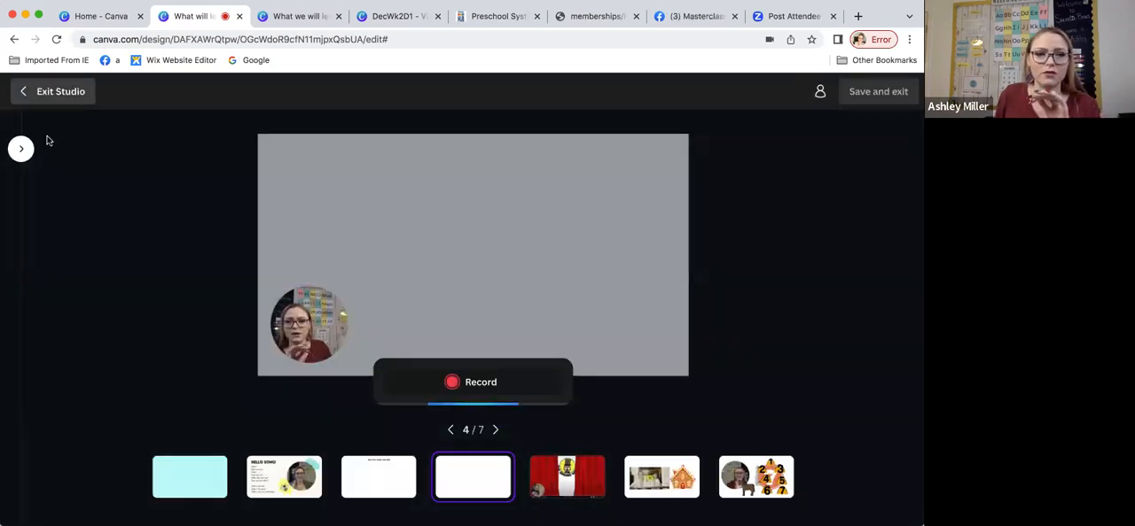
left_click(51, 91)
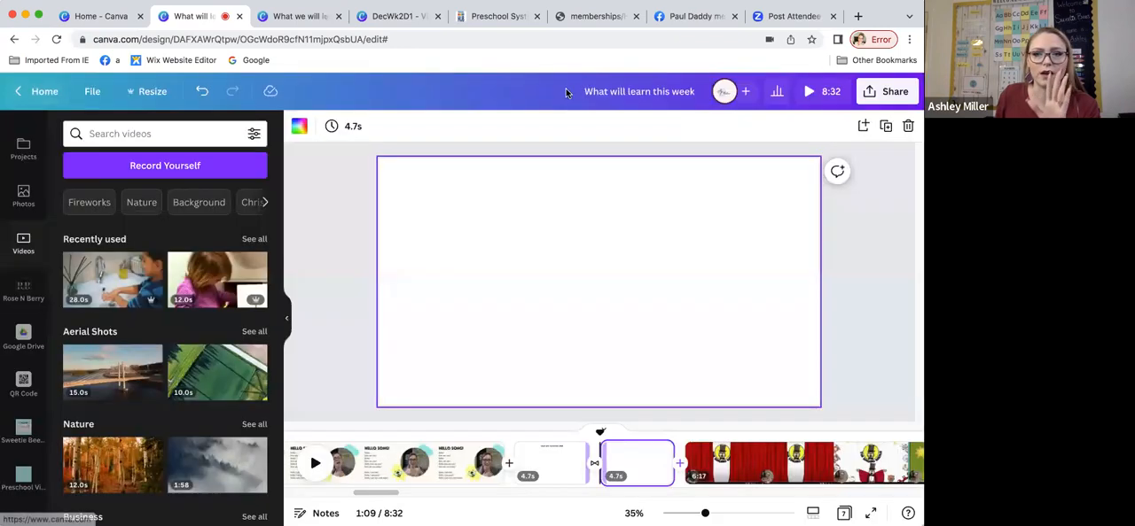
Step: Search Google for the Days of the Week Song in a new browser tab
left_click(857, 17)
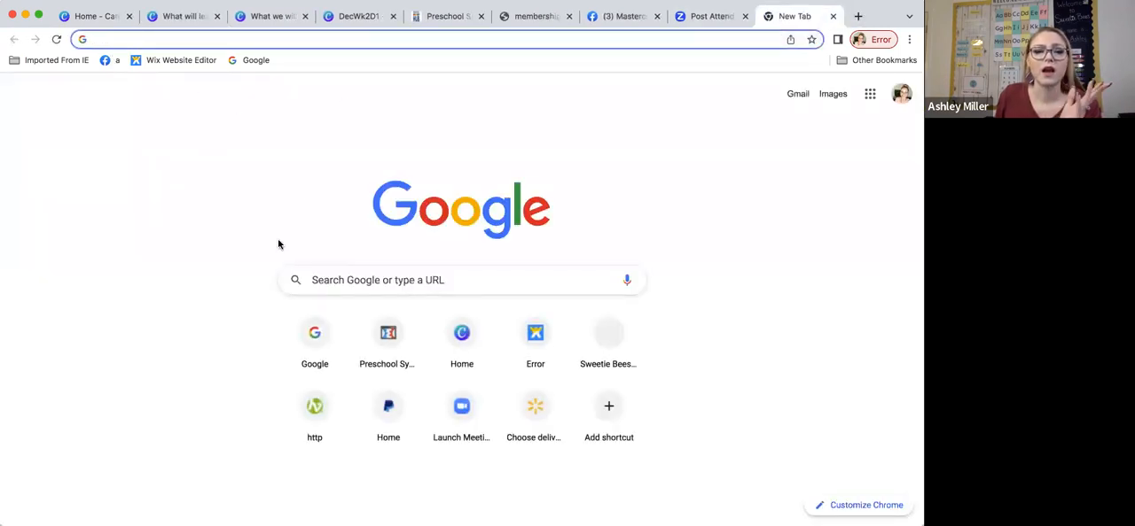
left_click(340, 275)
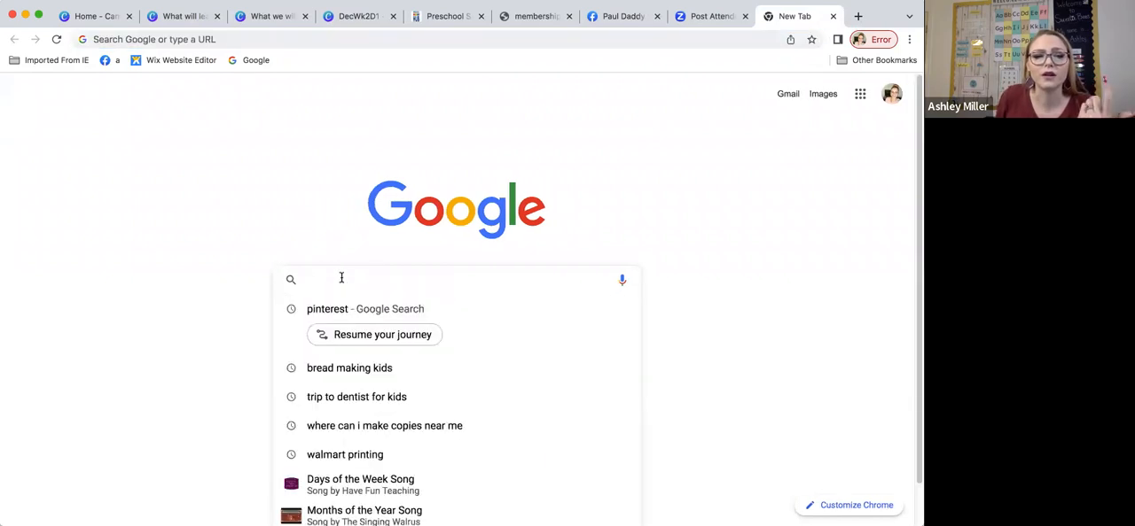
type("days of")
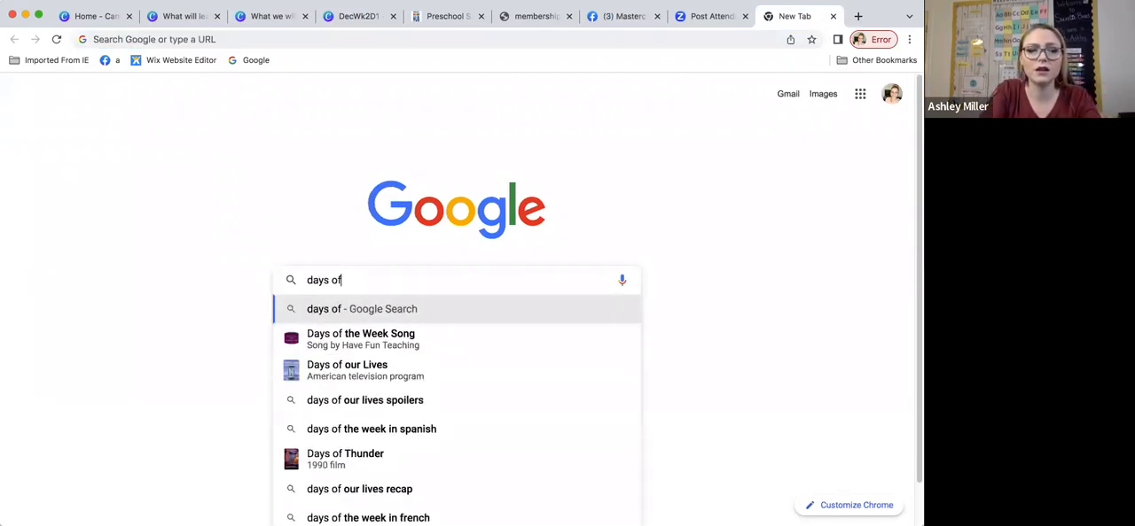
left_click(352, 341)
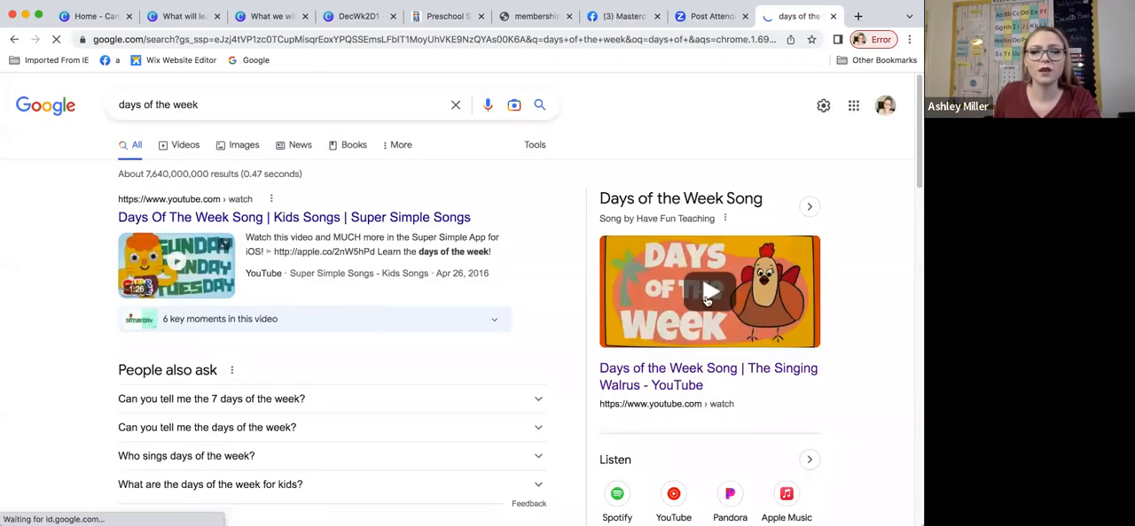
Step: Open The Singing Walrus "Days of the Week Song" on YouTube, skip the ad, and pause the video at its start
left_click(653, 303)
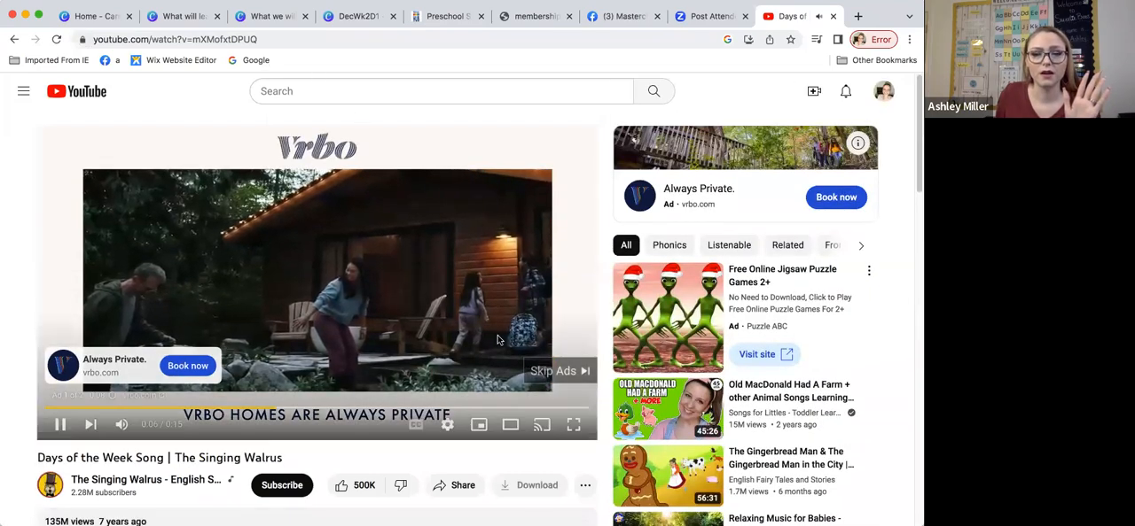
left_click(557, 370)
left_click(58, 426)
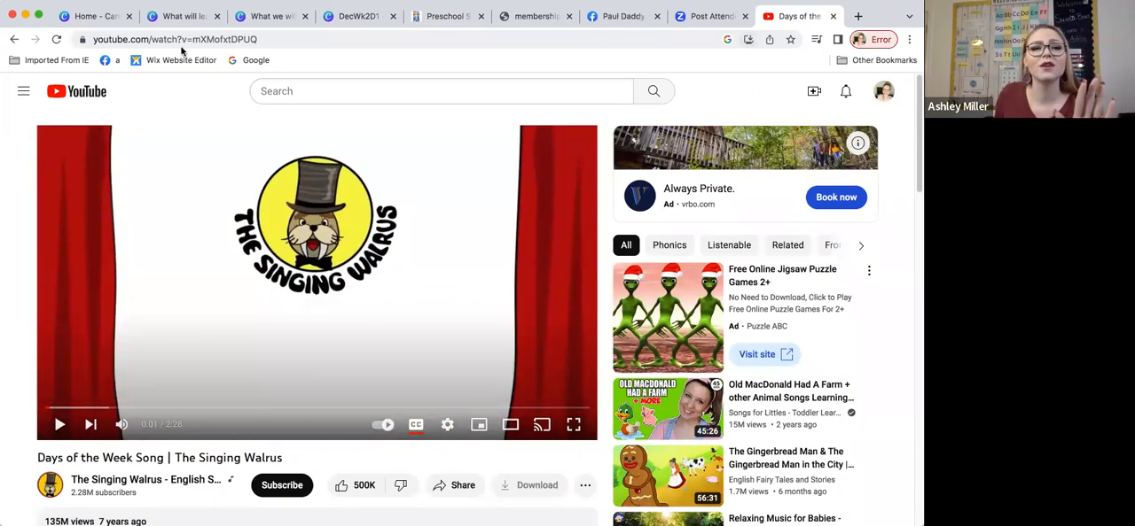
Step: Switch back to Canva's recording studio, set up Camera & screen with the YouTube song tab shared, and move the camera circle towards the capture's lower-left corner
left_click(148, 21)
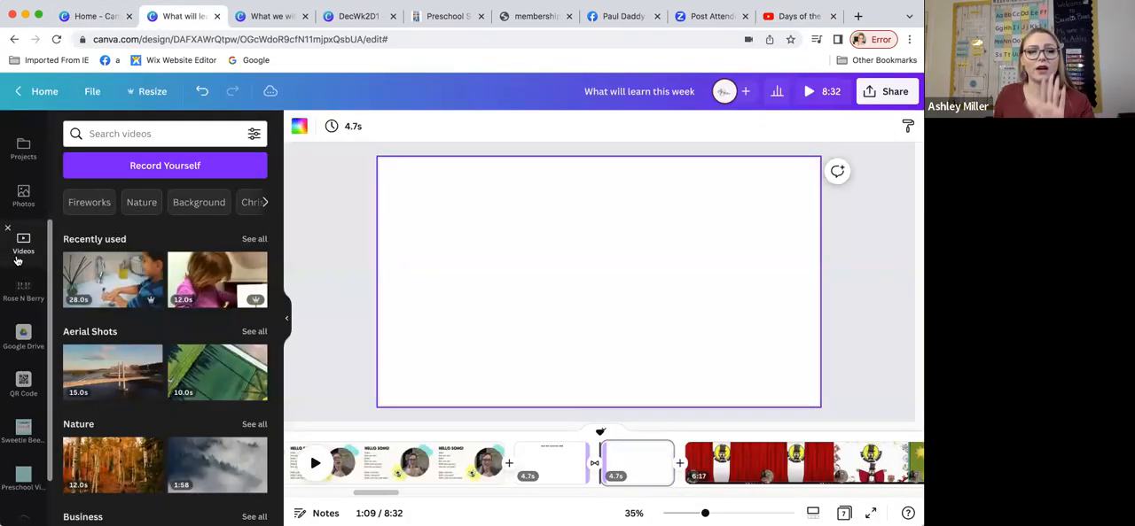
left_click(153, 168)
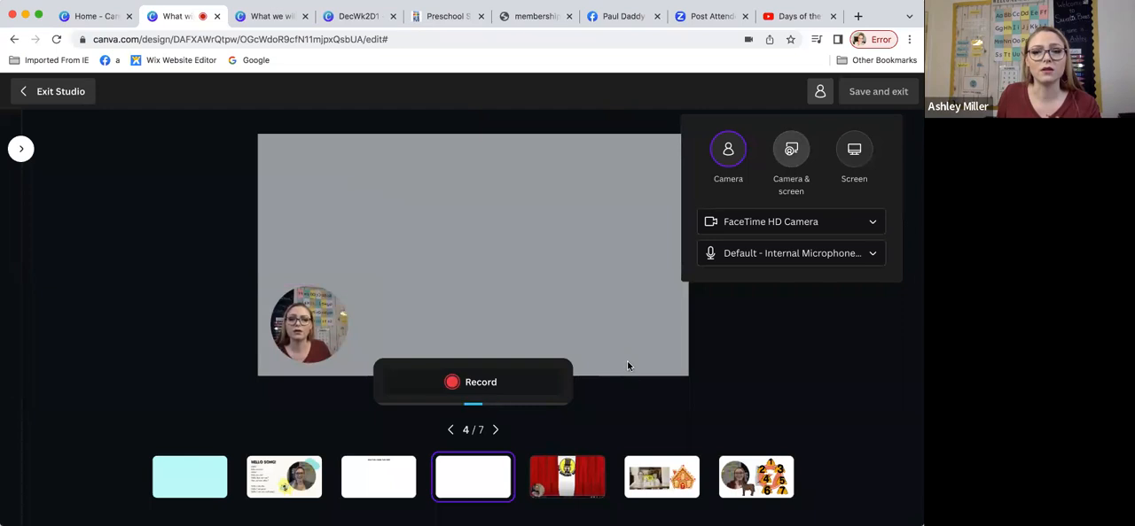
left_click(627, 386)
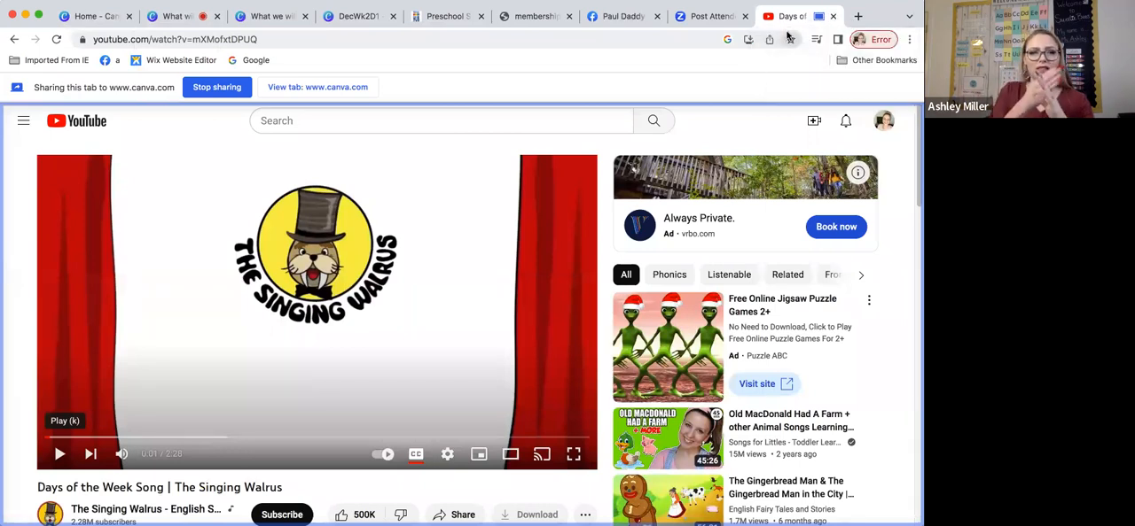
left_click(152, 20)
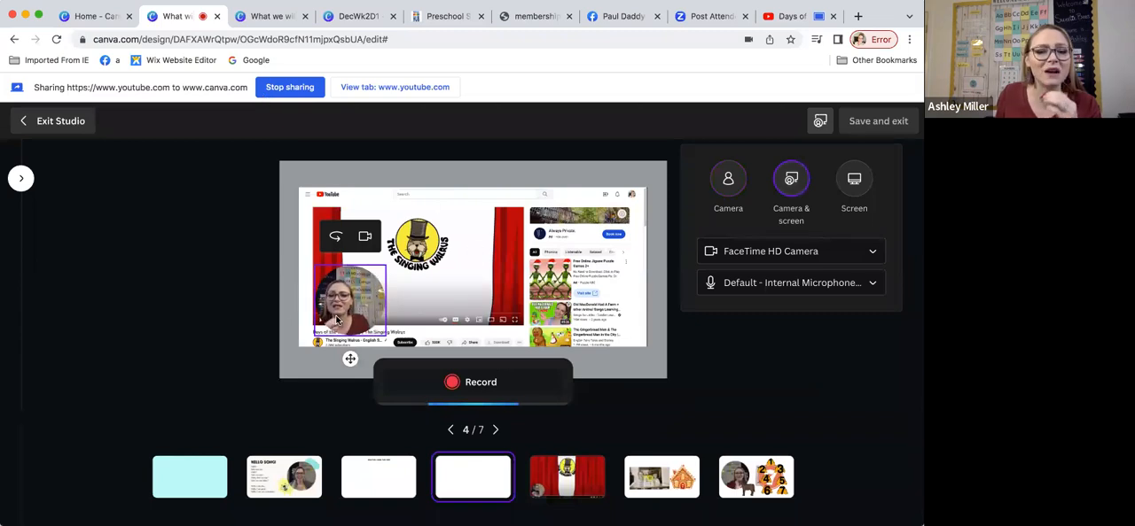
mouse_move(346, 315)
left_mouse_down()
mouse_move(334, 321)
mouse_move(334, 309)
left_mouse_up()
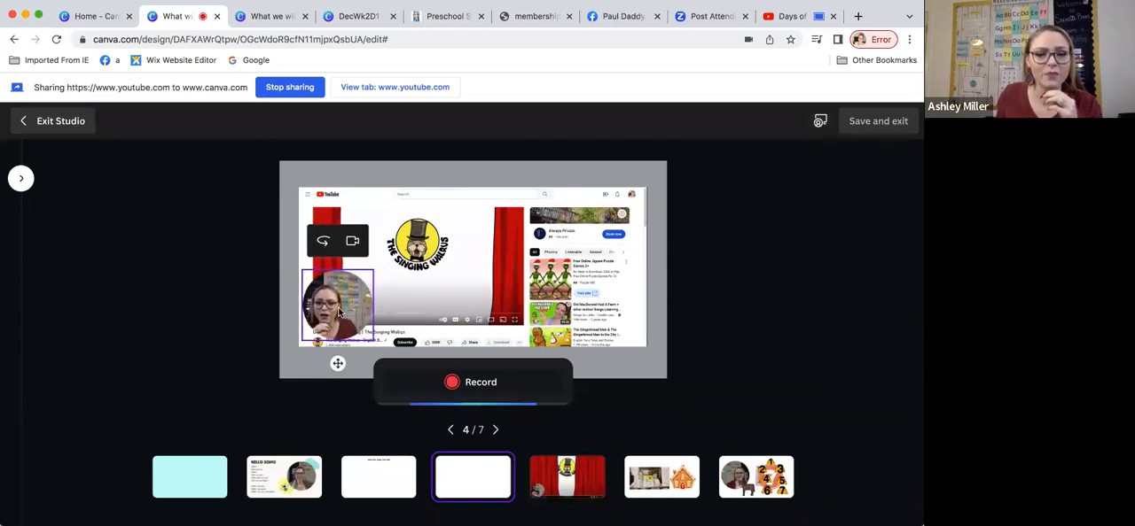
Step: Record the camera and shared tab while the YouTube song plays, ending the recording after about 20 seconds
left_click(477, 383)
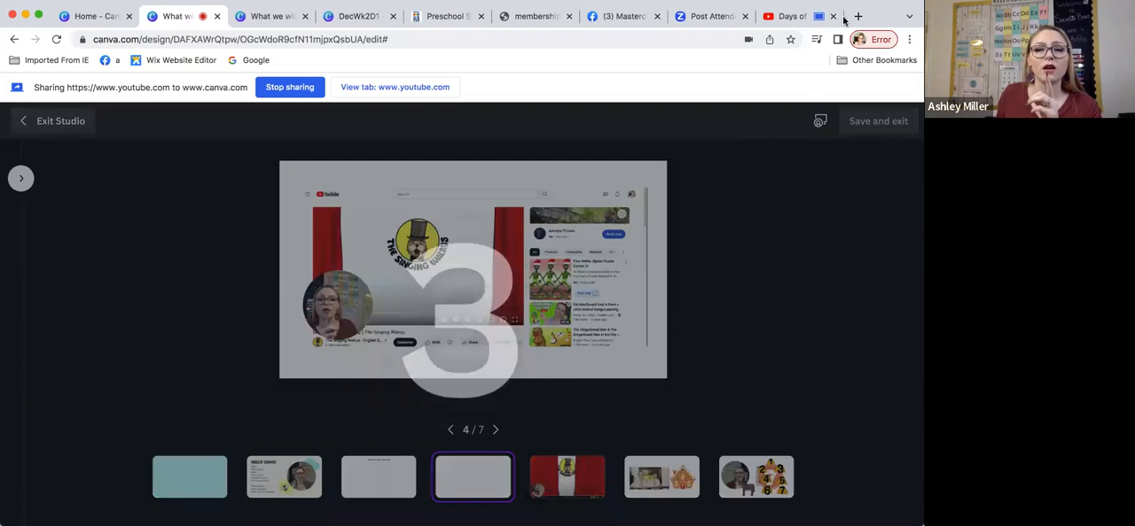
left_click(792, 19)
left_click(55, 458)
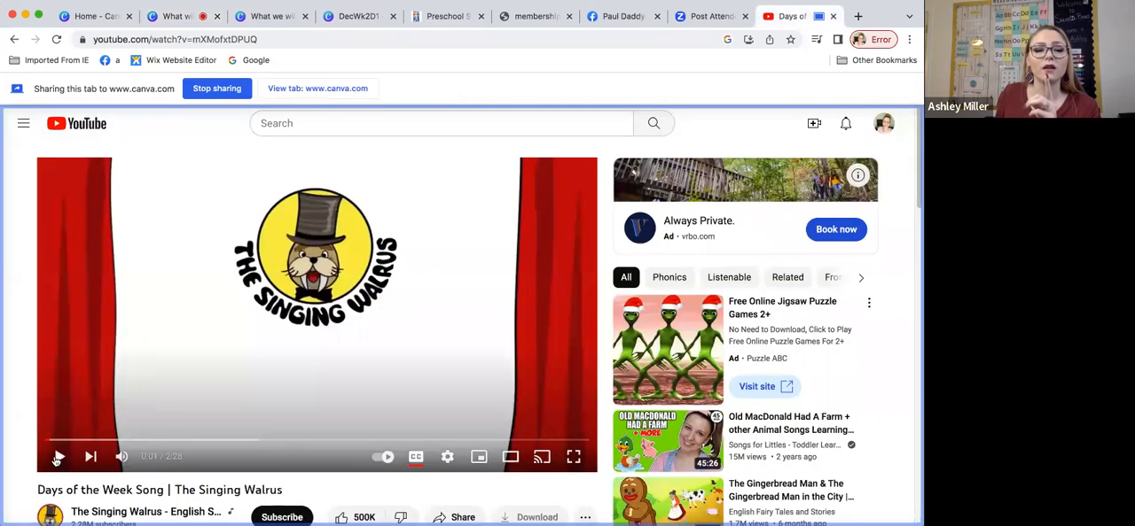
left_click(146, 17)
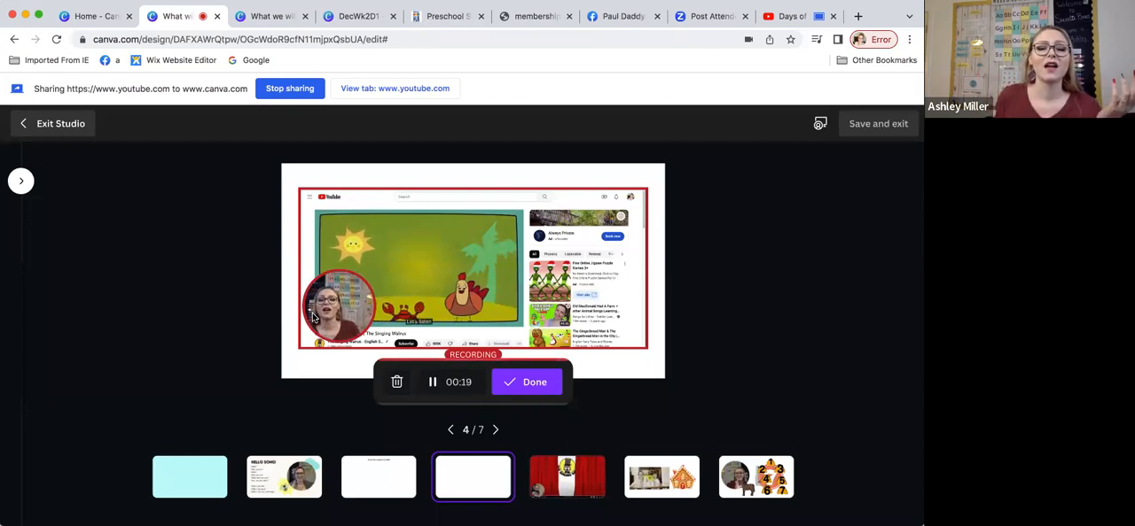
left_click(519, 383)
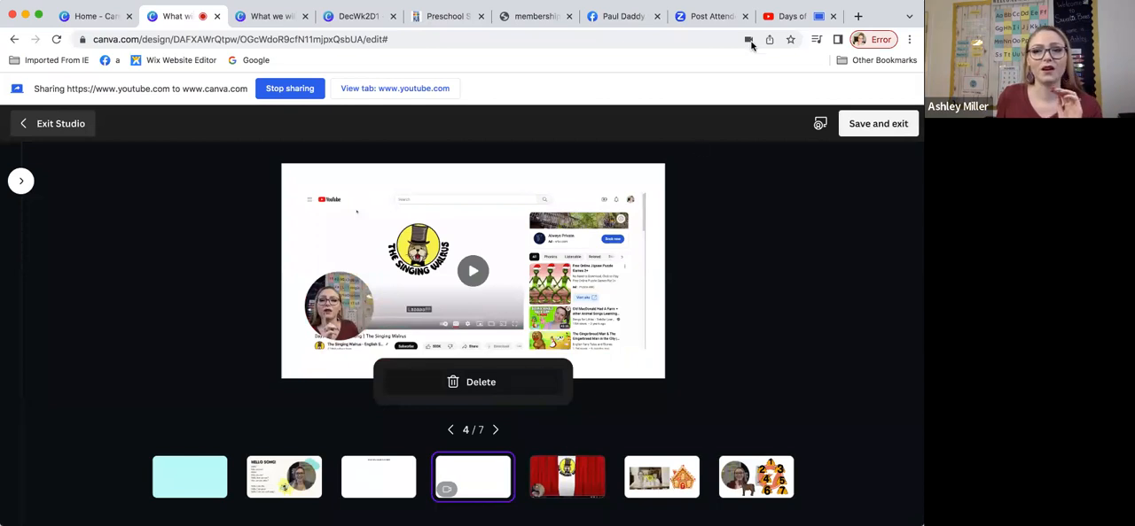
Step: Pause the song on YouTube, and save the studio recording to the blank page in Canva
left_click(787, 17)
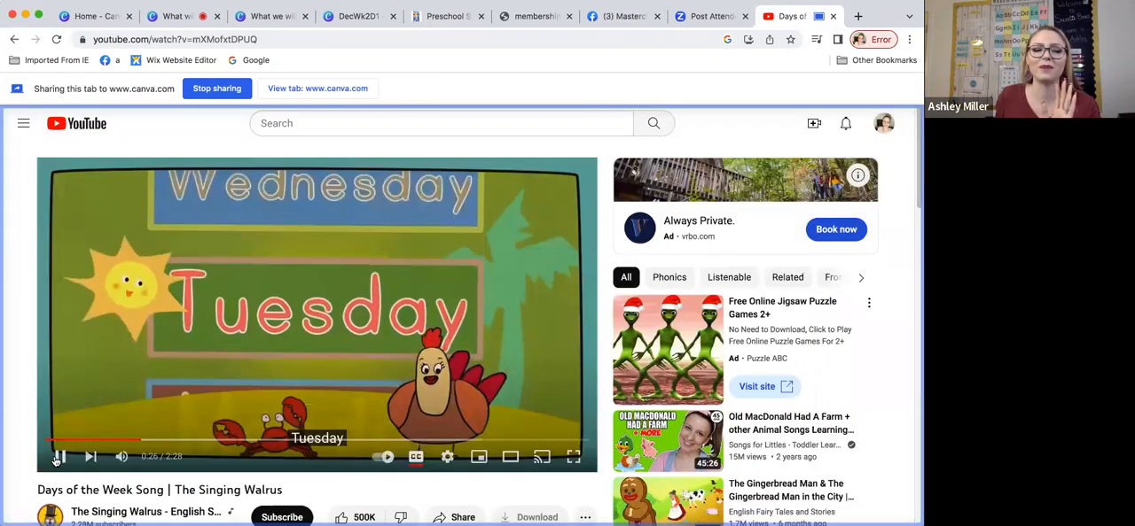
left_click(59, 457)
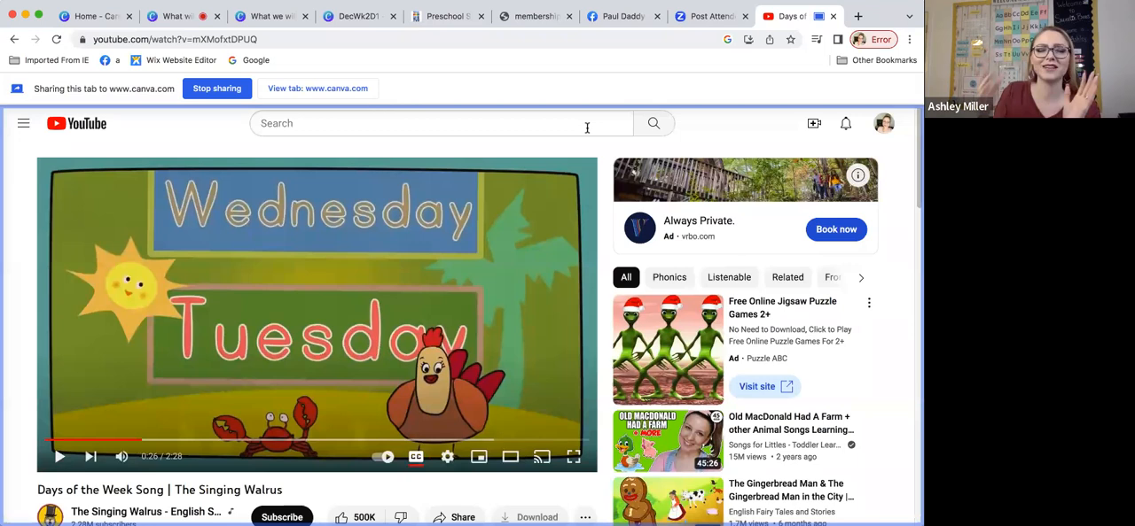
left_click(173, 16)
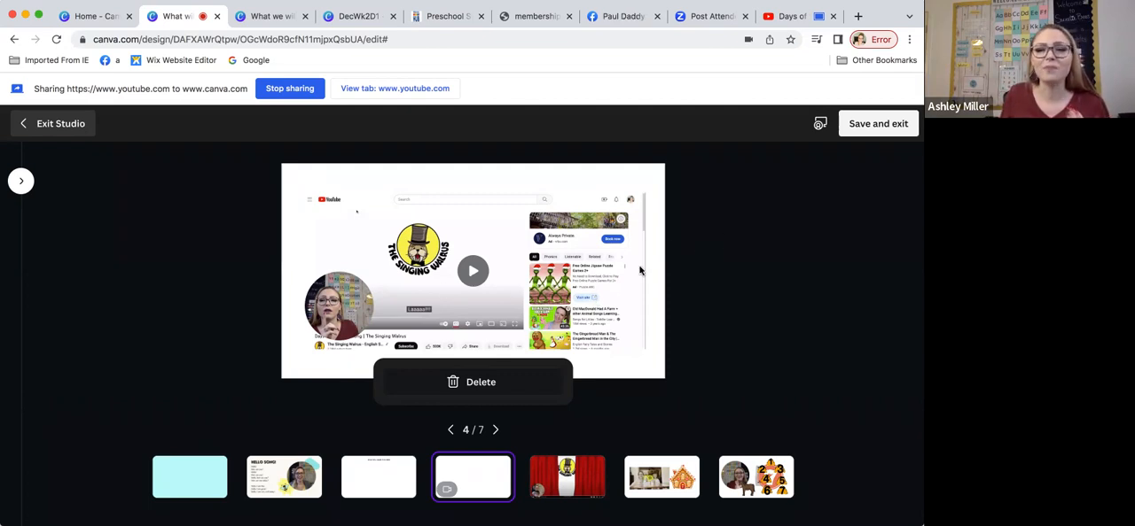
left_click(889, 126)
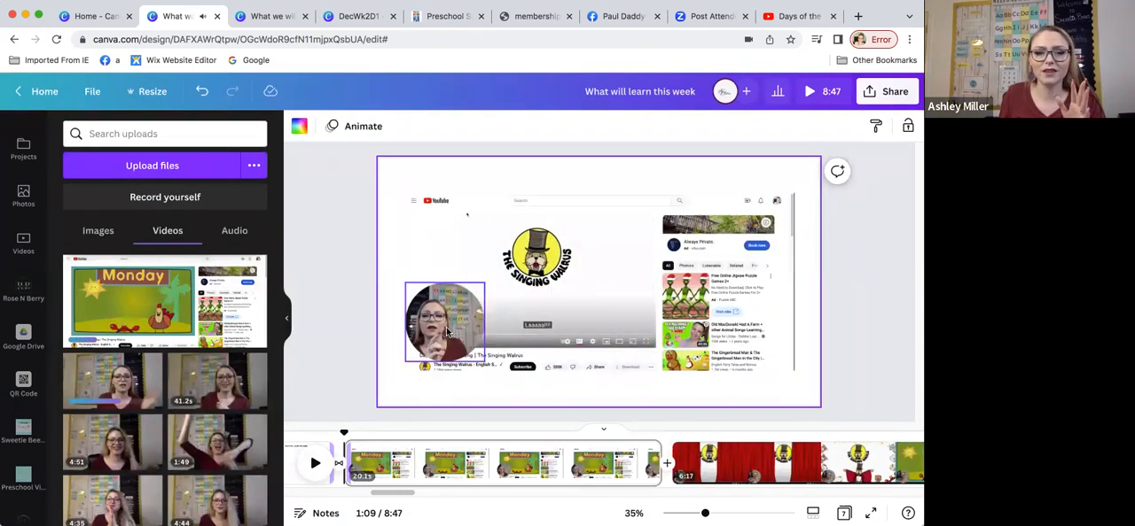
Step: Play the new recording page briefly, and move the camera circle down to the page's lower-left corner
left_click(316, 466)
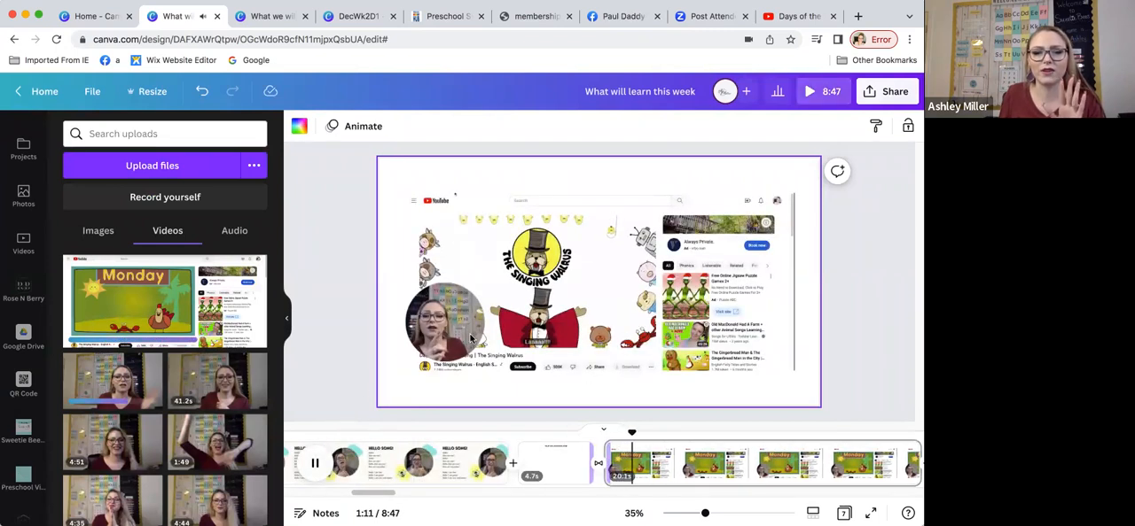
left_click(452, 331)
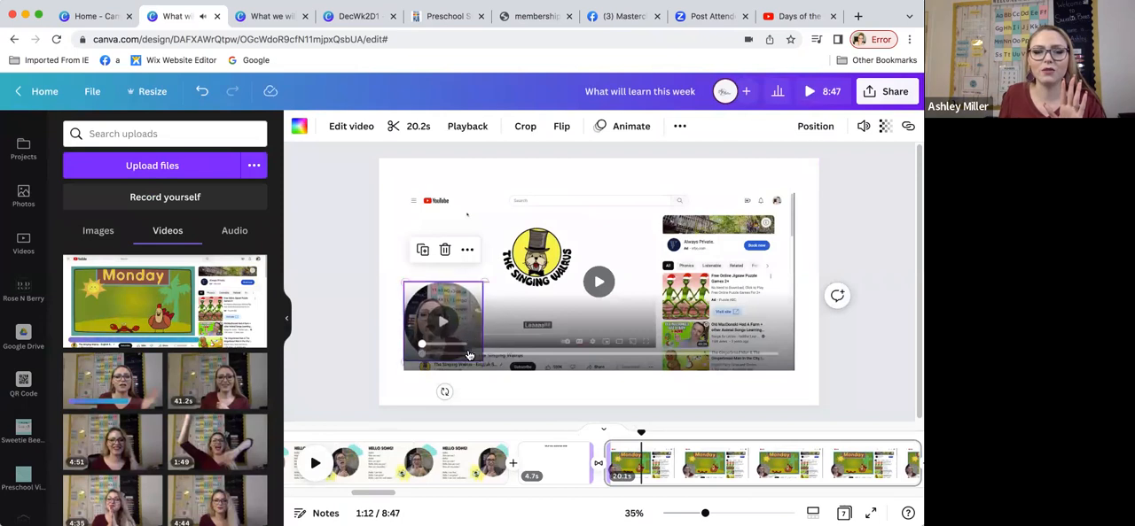
left_click_drag(470, 323, 457, 355)
left_click_drag(472, 321, 481, 357)
Step: Enlarge and crop the song's screen recording so only the YouTube player picture fills the page behind the camera circle
left_click(612, 314)
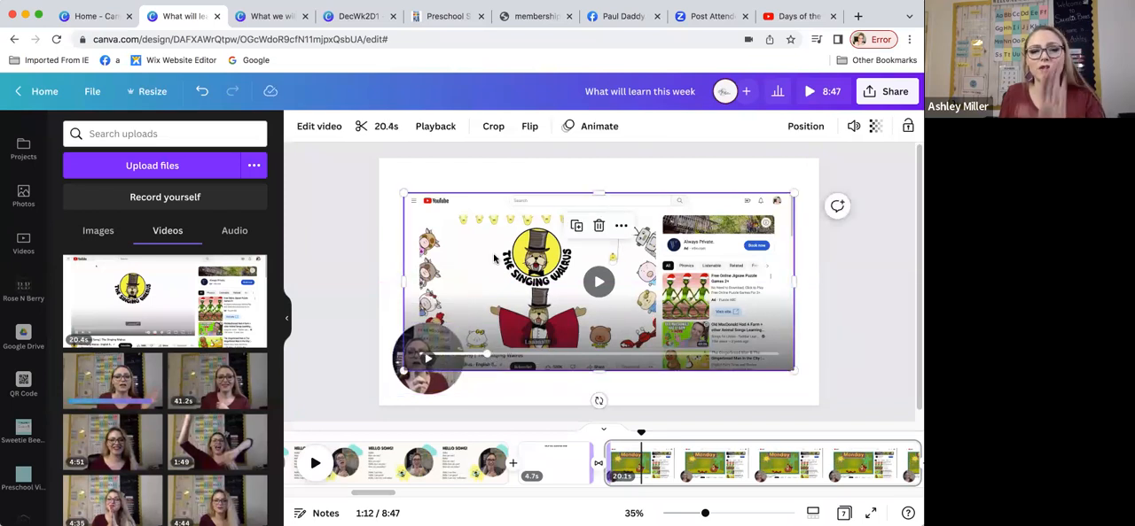
left_click_drag(408, 196, 371, 168)
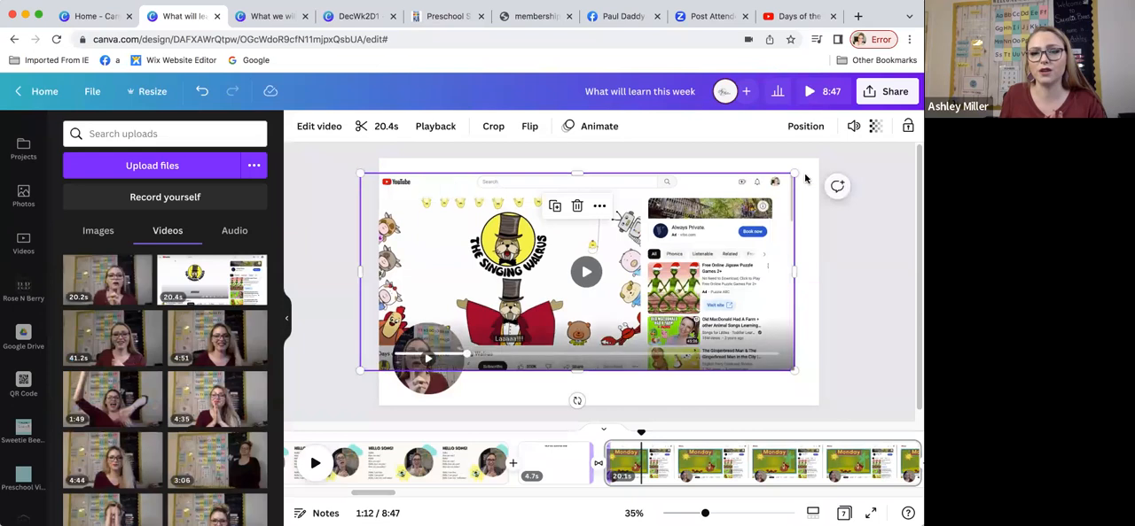
left_click_drag(795, 174, 826, 158)
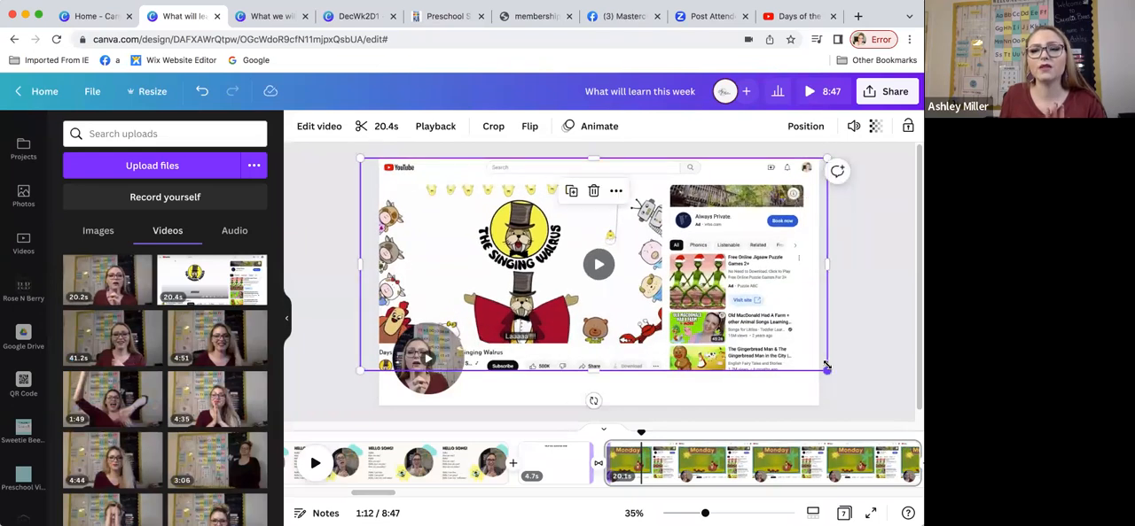
left_click_drag(826, 263, 664, 266)
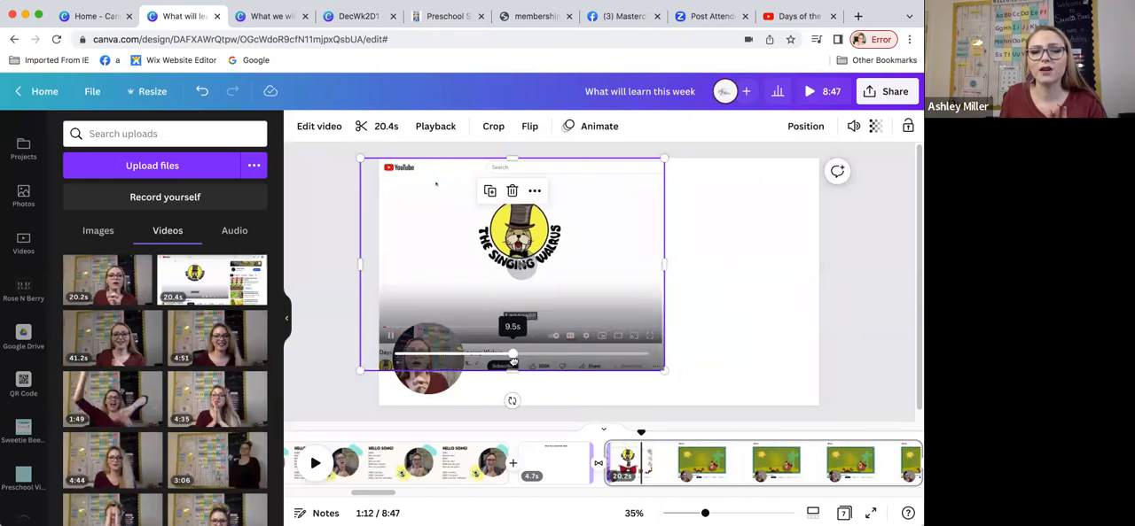
left_click_drag(512, 371, 514, 350)
left_click_drag(663, 352, 764, 402)
left_click_drag(680, 335, 749, 332)
left_click_drag(623, 175, 626, 187)
left_click_drag(425, 188, 340, 158)
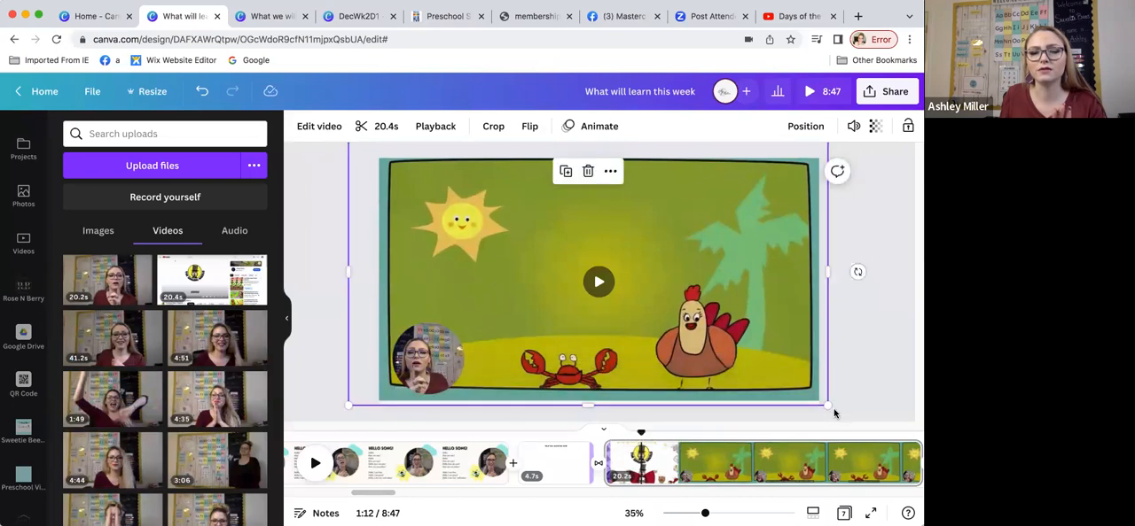
left_click_drag(827, 405, 839, 415)
Step: Play the edited song page from its start, and pause once playback reaches page 5
left_click(430, 359)
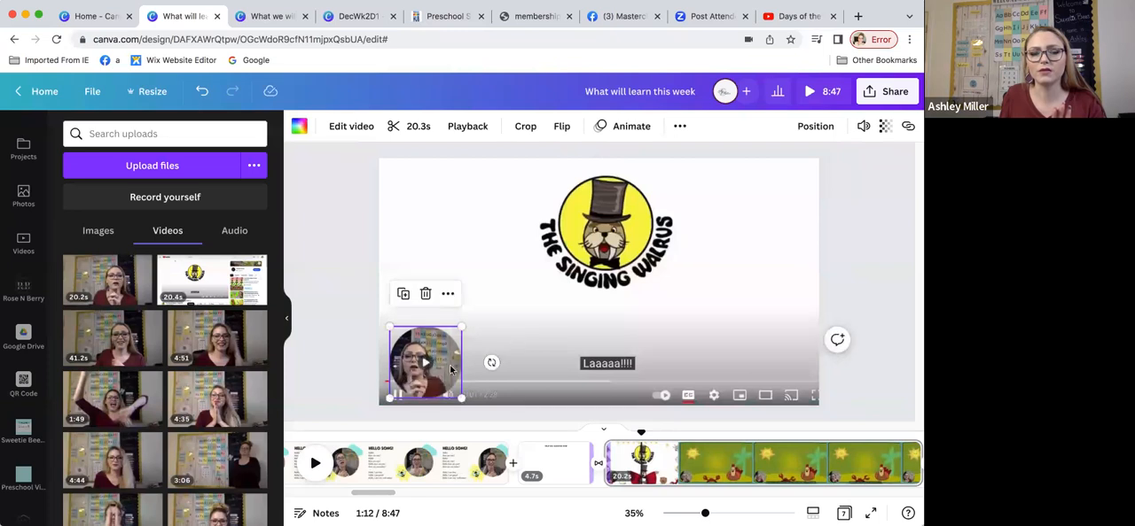
left_click(610, 454)
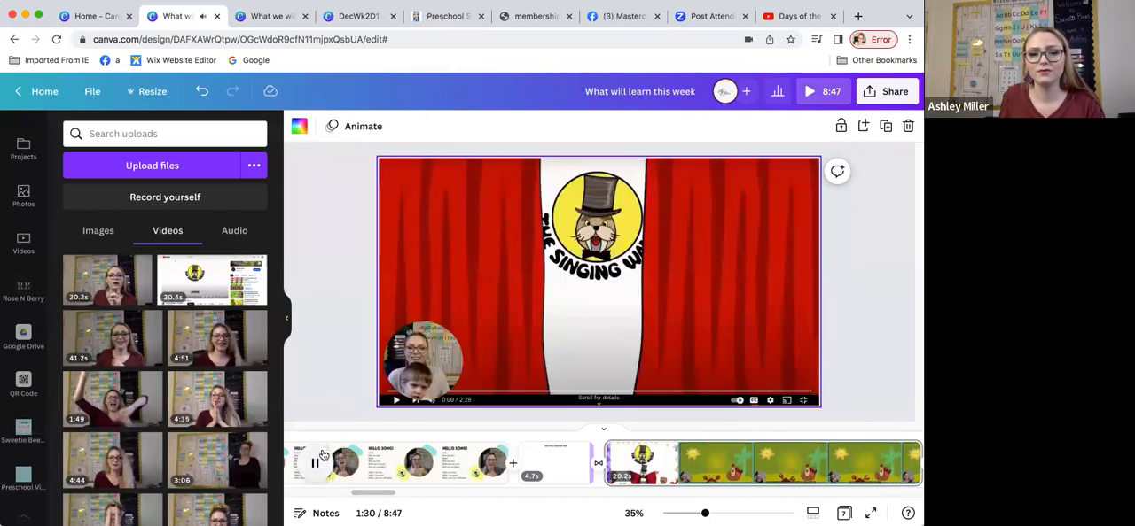
left_click(314, 466)
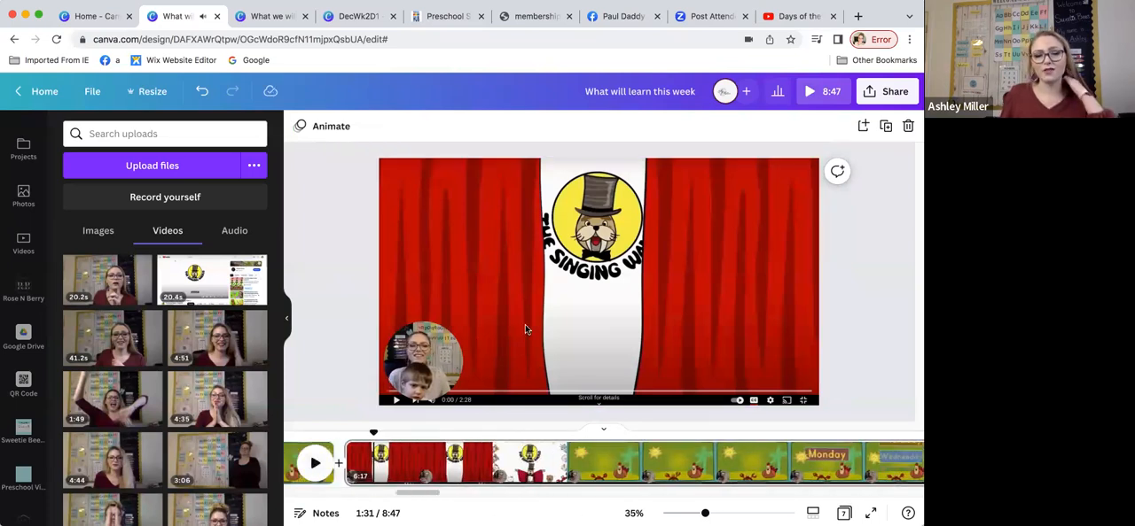
Step: Set up an MP4 Video download limited to page 5, the full Days of the Week song page
left_click(384, 462)
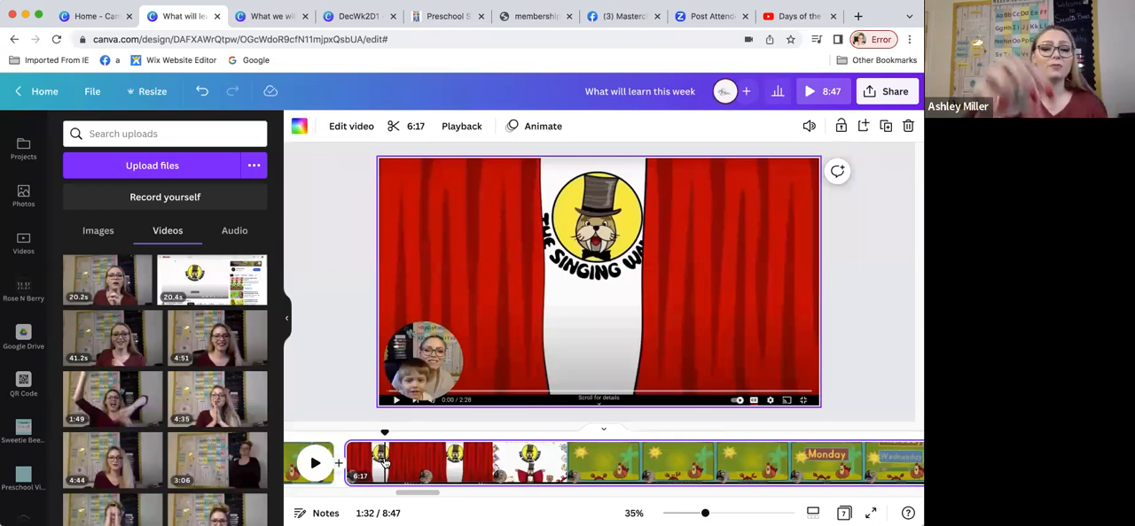
left_click(873, 93)
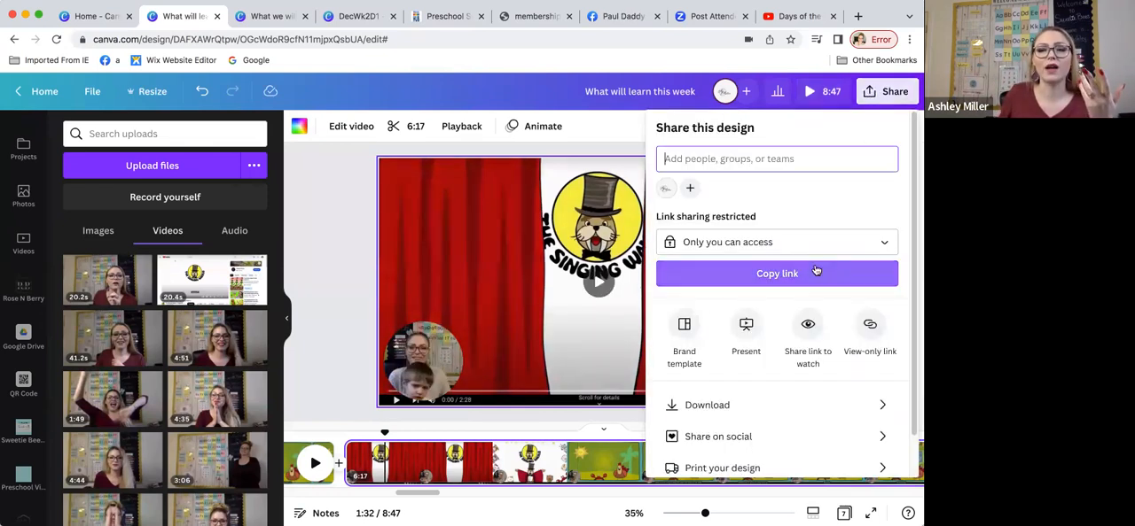
left_click(727, 404)
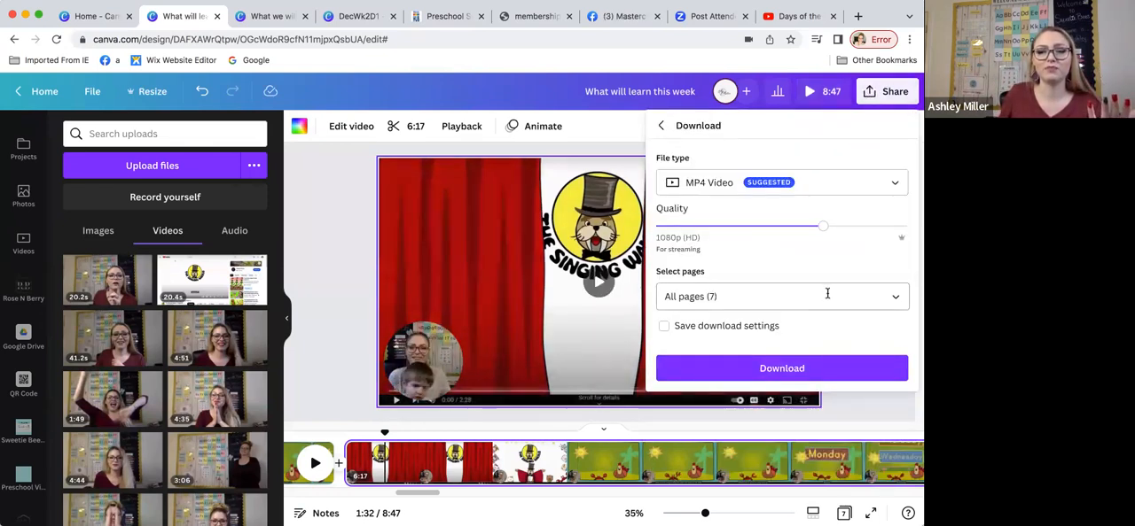
left_click(894, 300)
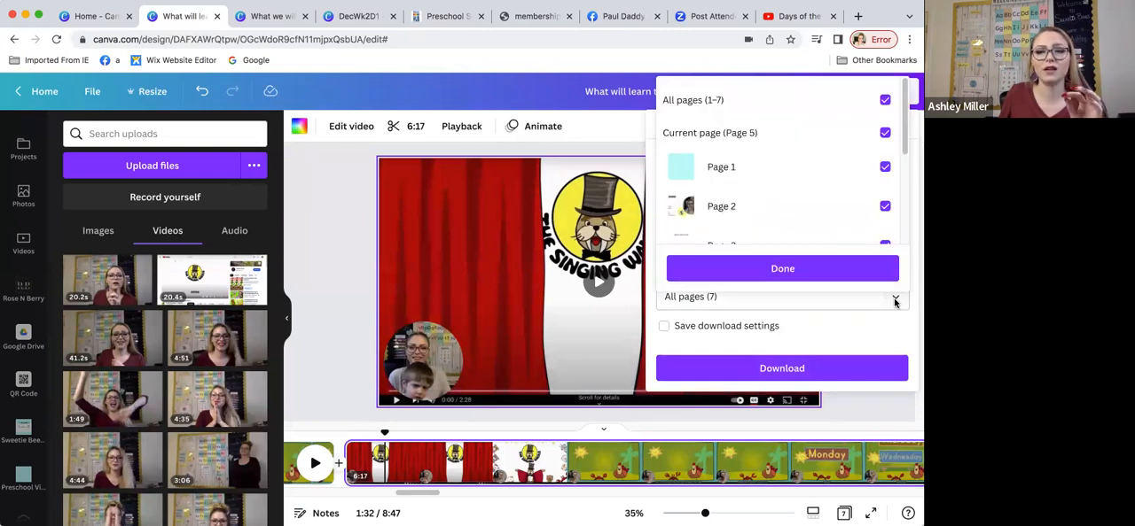
left_click(885, 100)
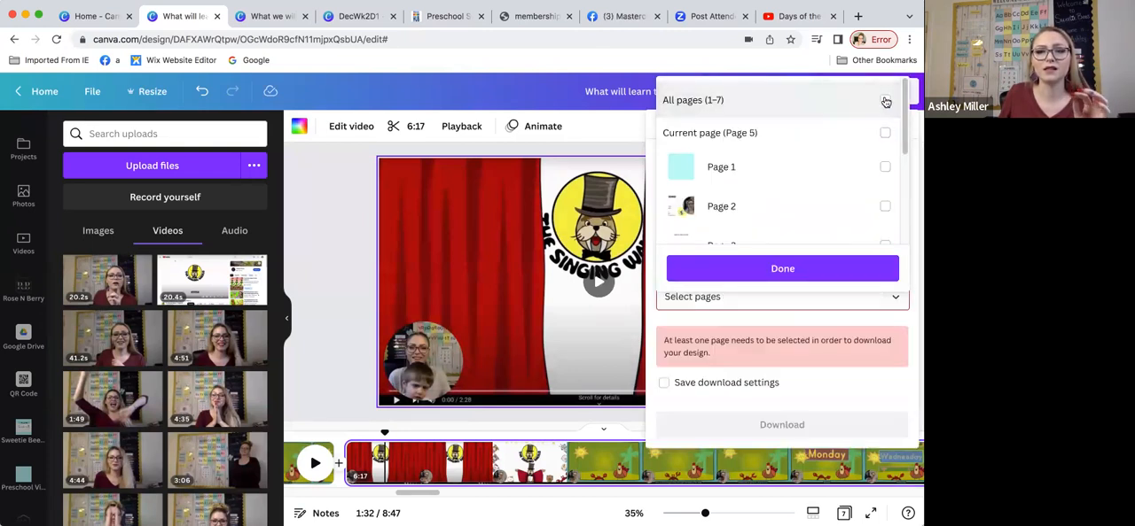
scroll(836, 168, "down", 5)
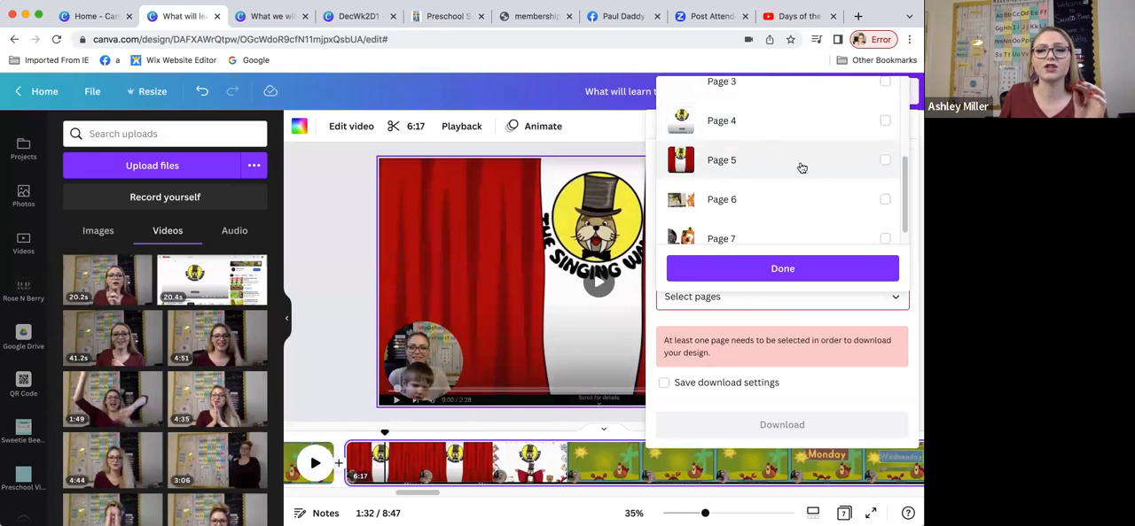
left_click(885, 160)
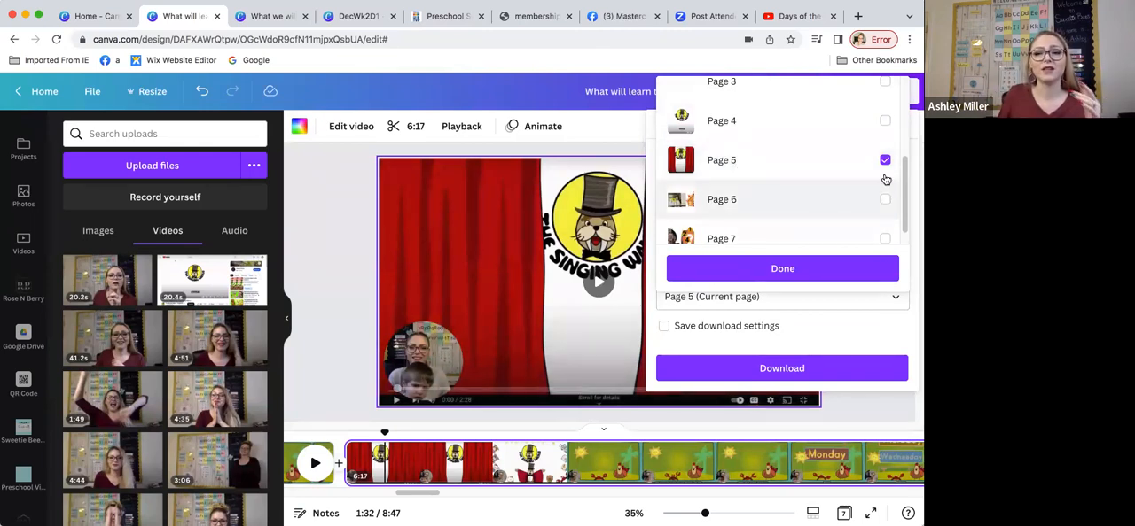
left_click(797, 269)
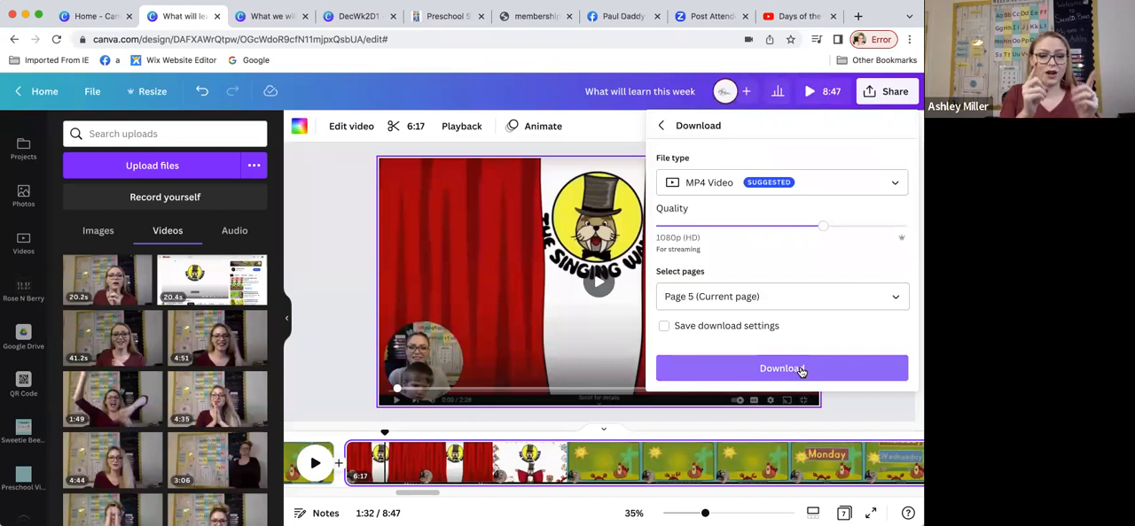
Step: Look over the uploaded videos, and open the Preschool Videos folder to view its saved reusable clips
scroll(24, 213, "up", 3)
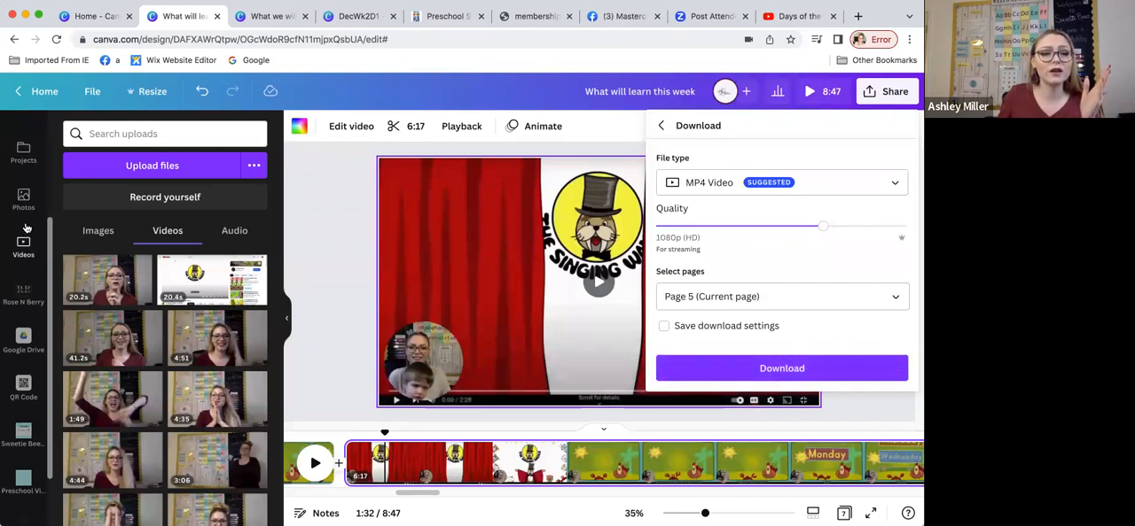
left_click(24, 206)
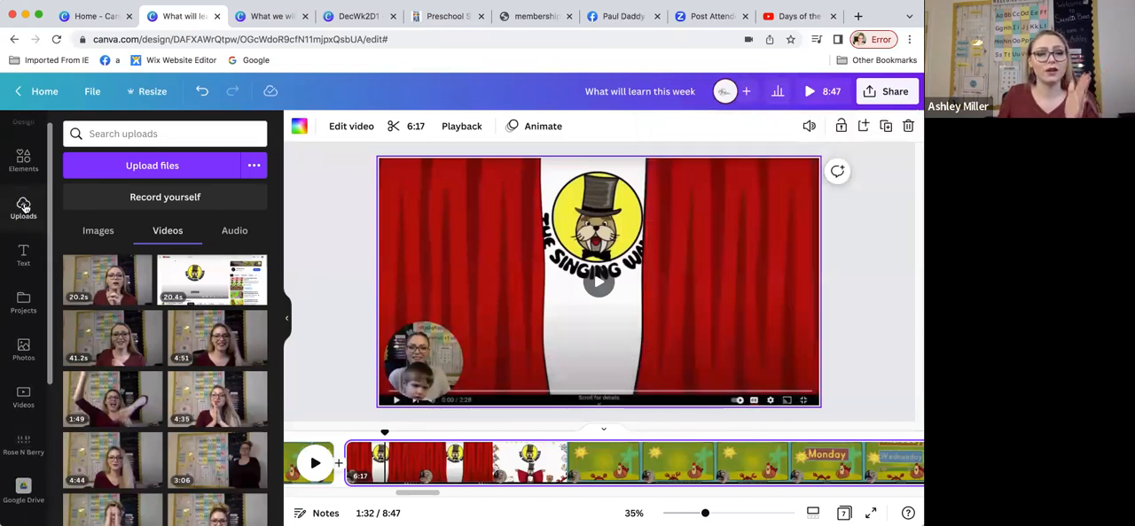
mouse_move(194, 284)
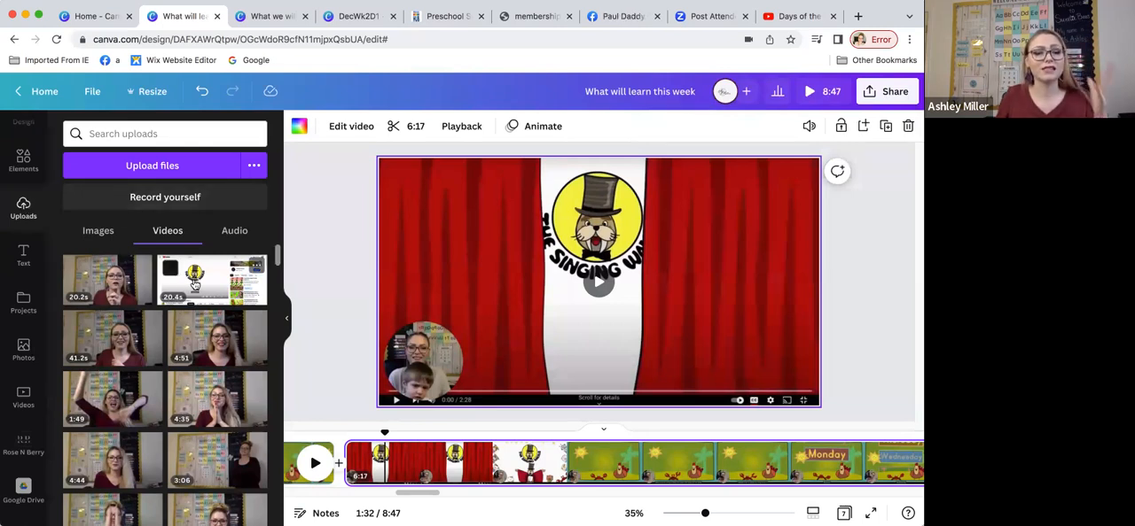
scroll(27, 417, "down", 3)
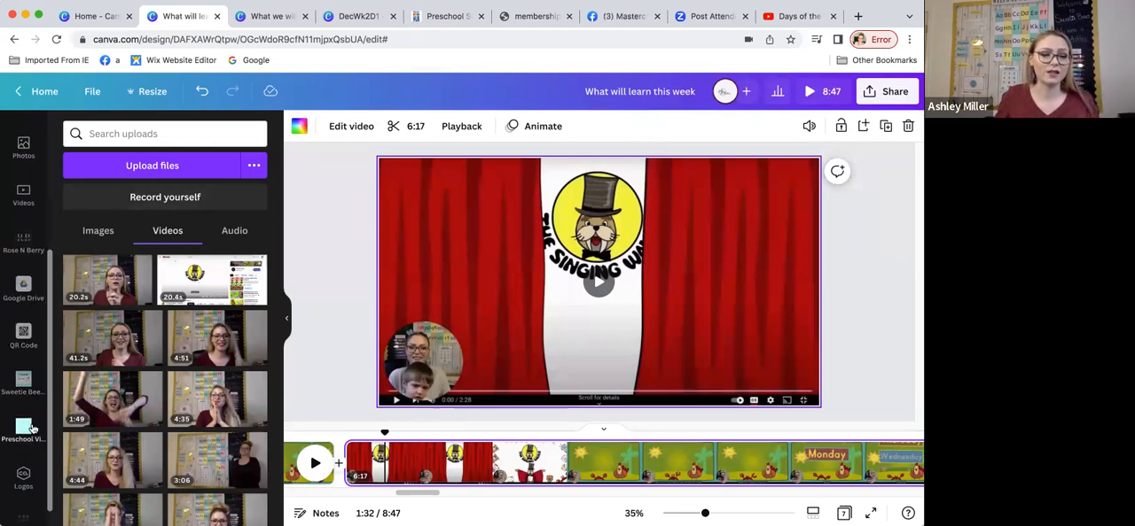
left_click(25, 420)
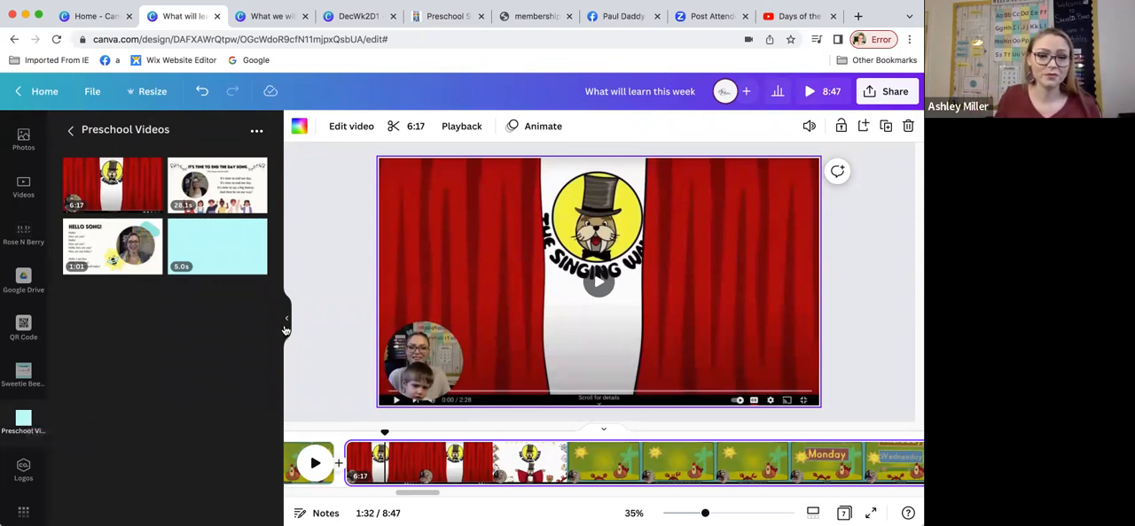
left_click(284, 328)
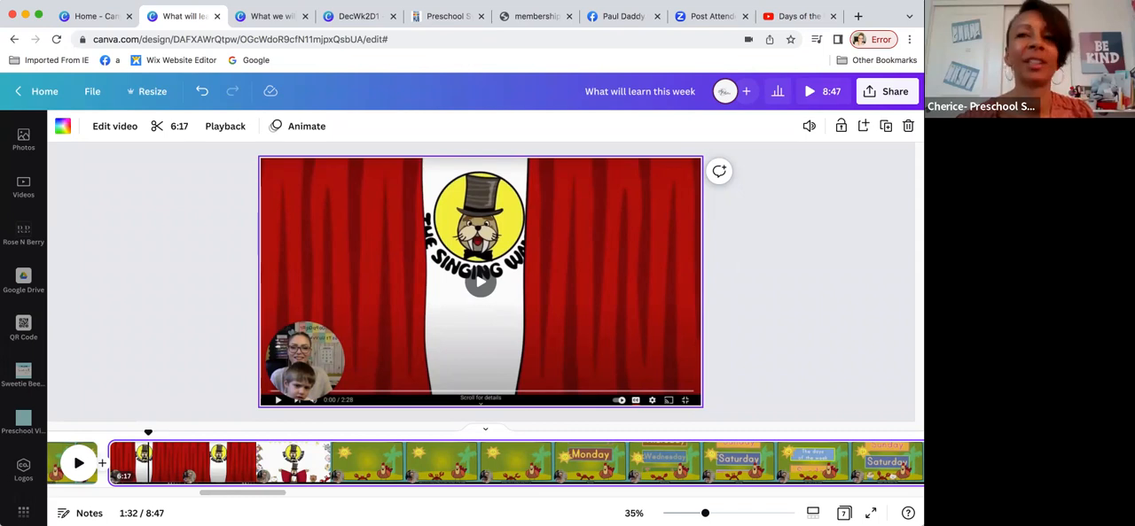
left_click(23, 420)
Step: Return to the uploaded videos, and try the 20.2-second camera recording on page 5, deleting it from the page again
scroll(18, 363, "up", 2)
scroll(17, 355, "up", 2)
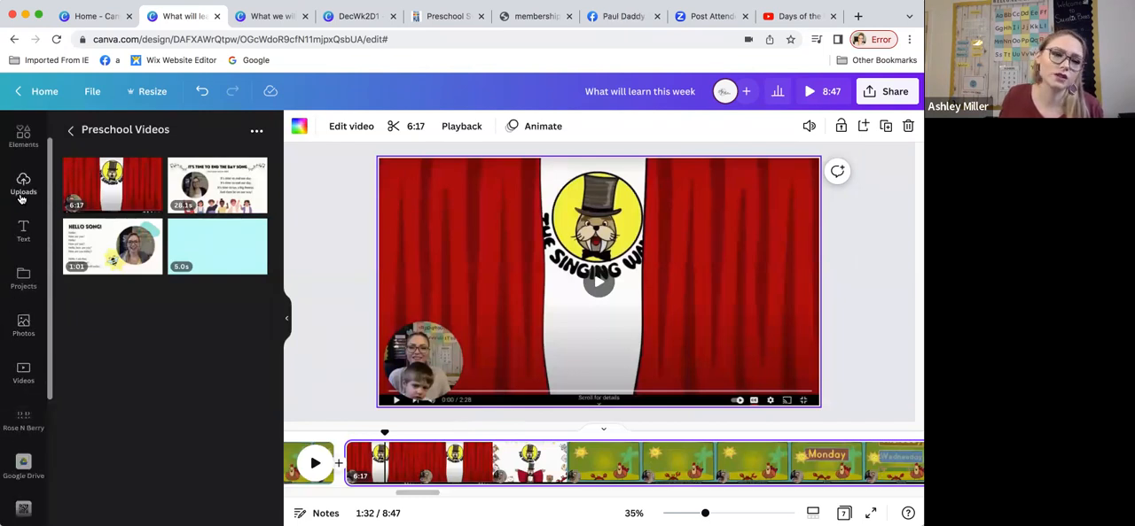
left_click(22, 197)
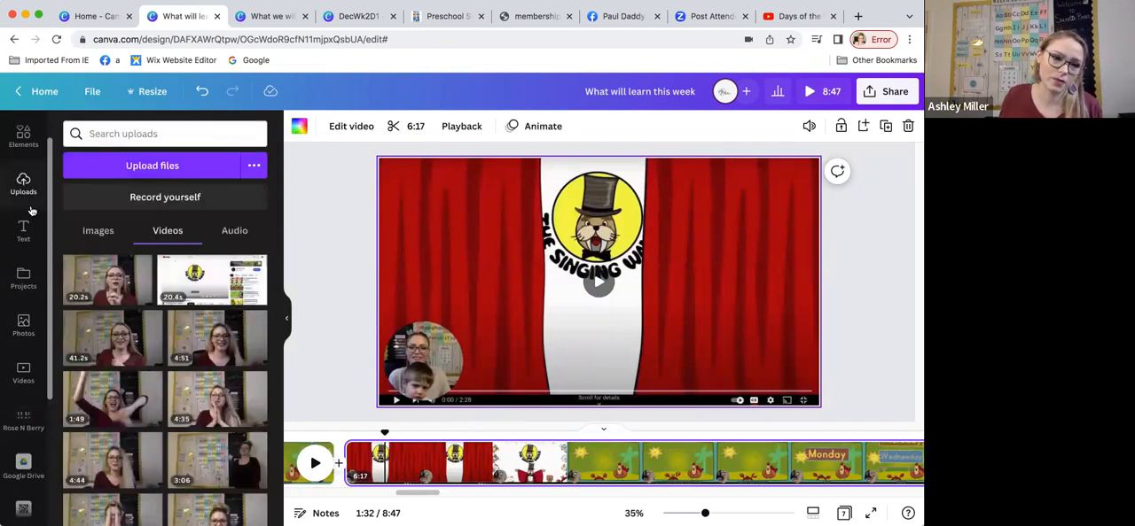
left_click(127, 290)
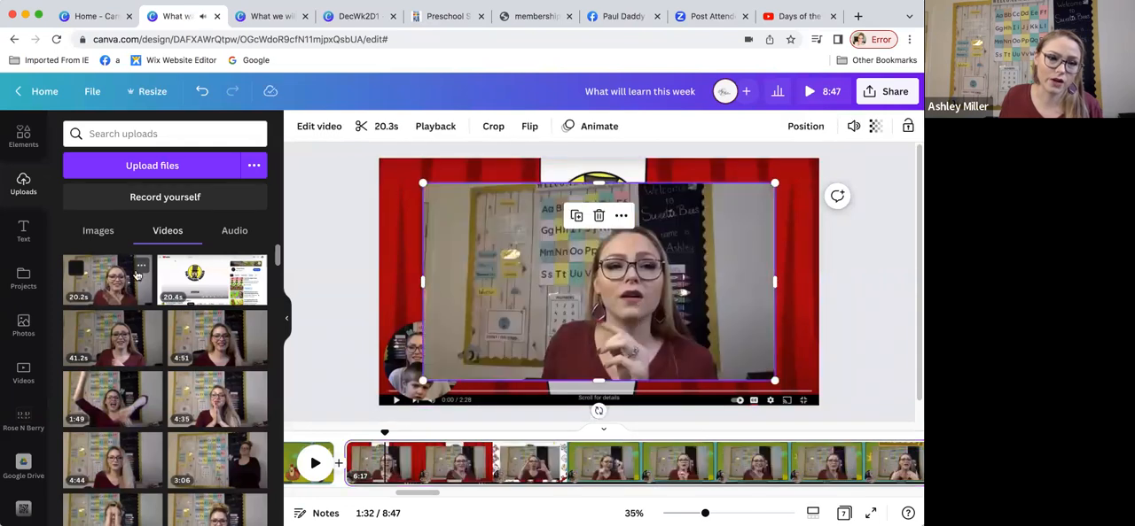
left_click(599, 217)
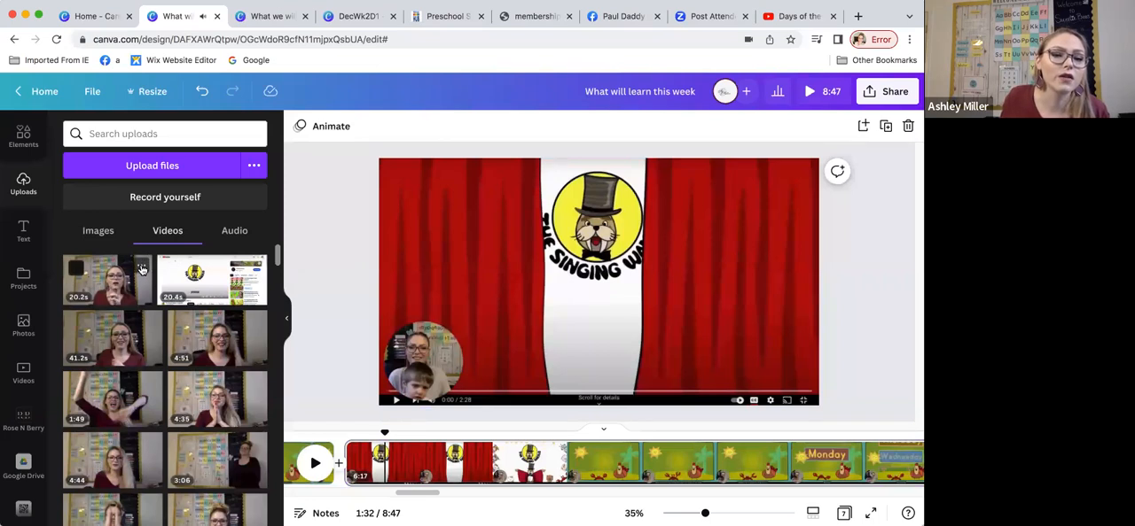
Step: Open the move-to-folder choices for the 20.2-second recording, and browse Your Projects to locate the Preschool Videos folder
left_click(141, 266)
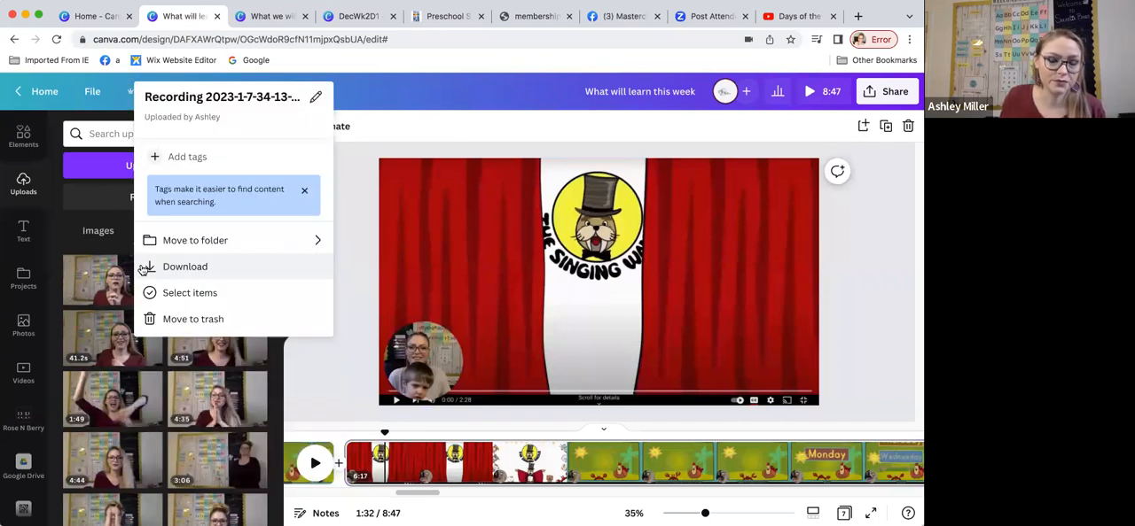
left_click(213, 248)
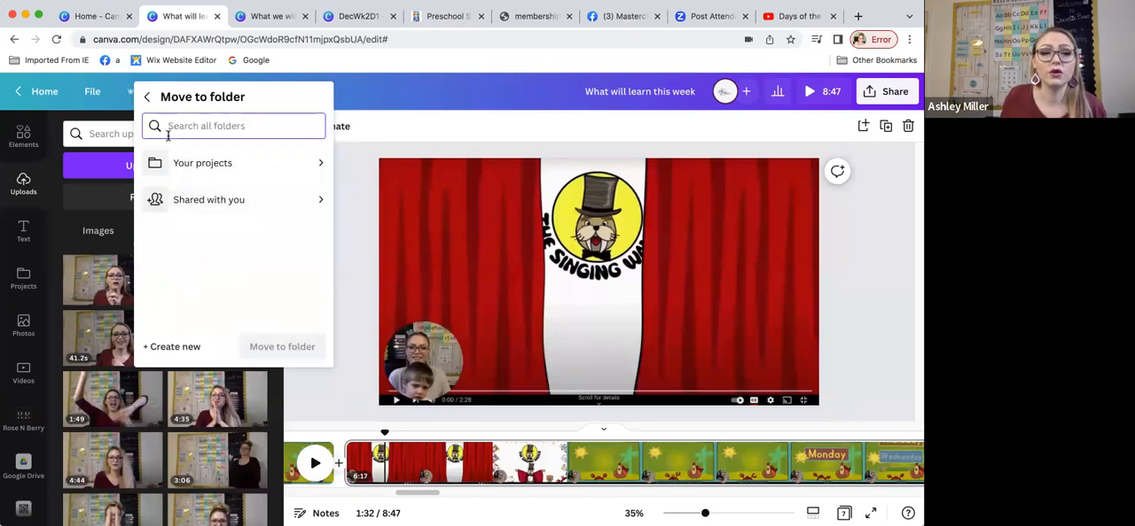
left_click(233, 163)
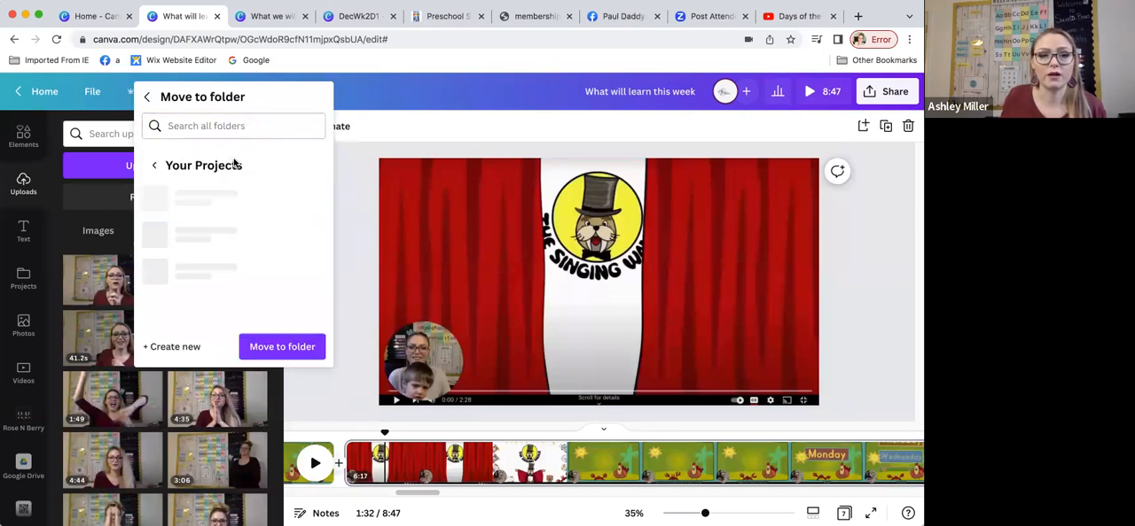
scroll(222, 222, "down", 5)
scroll(220, 226, "down", 4)
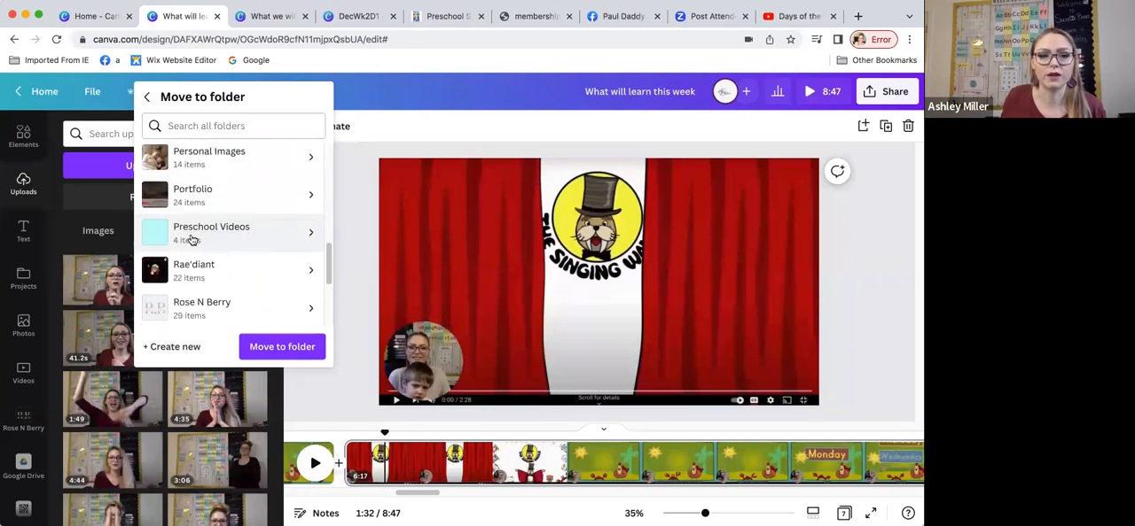
scroll(239, 228, "up", 6)
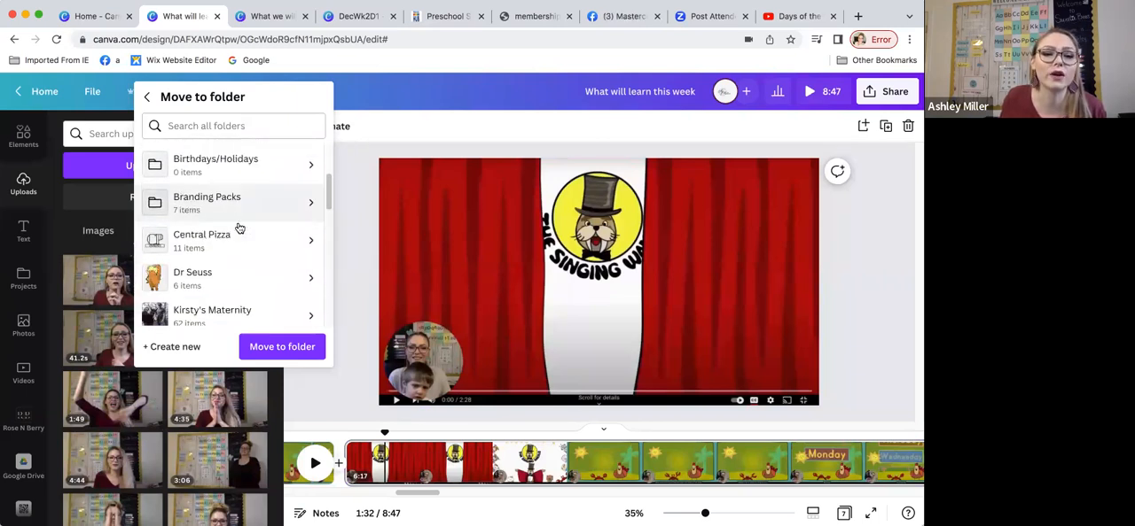
scroll(239, 228, "down", 6)
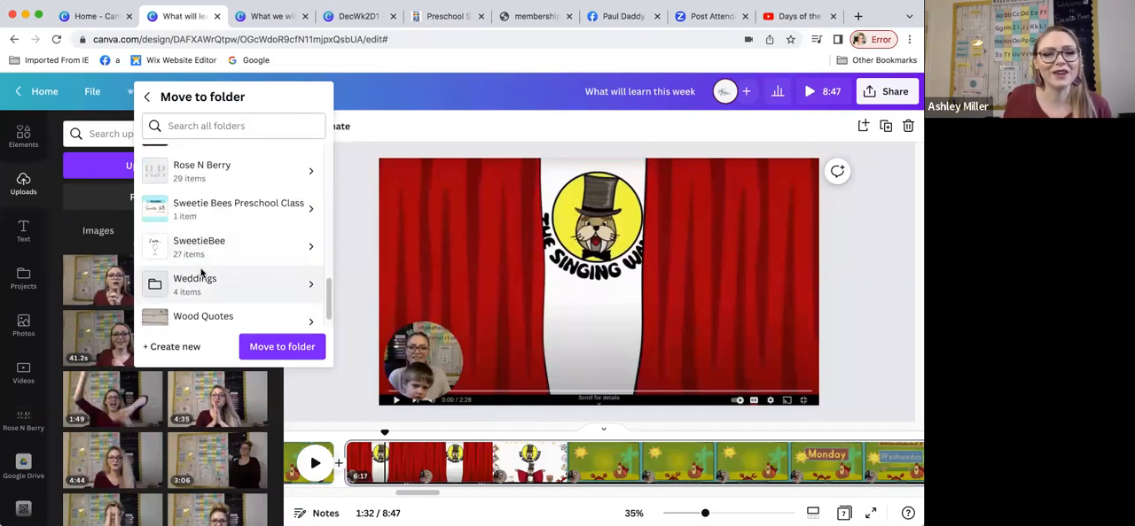
scroll(220, 256, "down", 1)
scroll(218, 256, "up", 3)
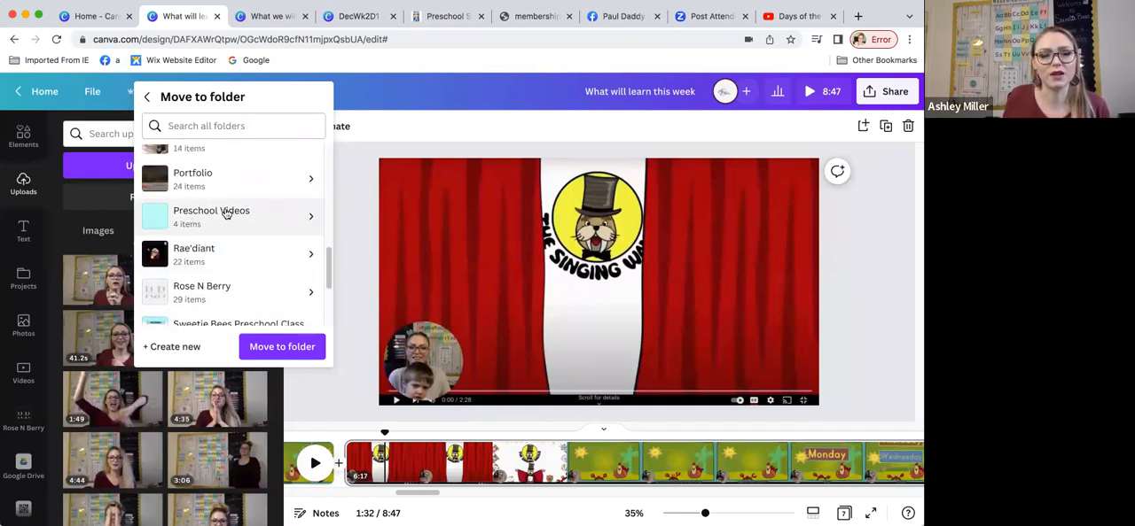
Step: Try the option of moving the 20.2-second recording into a newly created folder, and leave without naming one
left_click(147, 98)
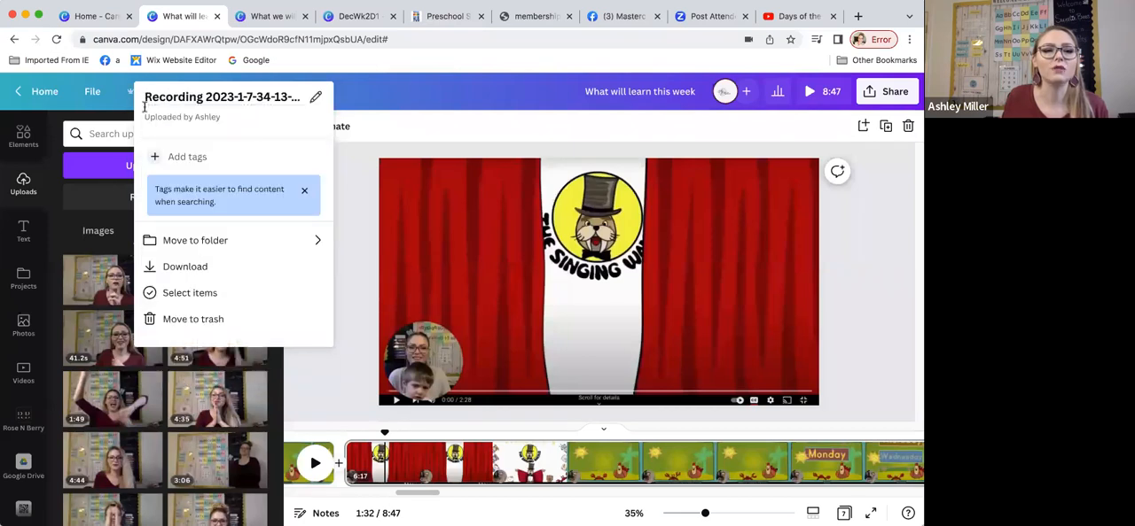
left_click(229, 238)
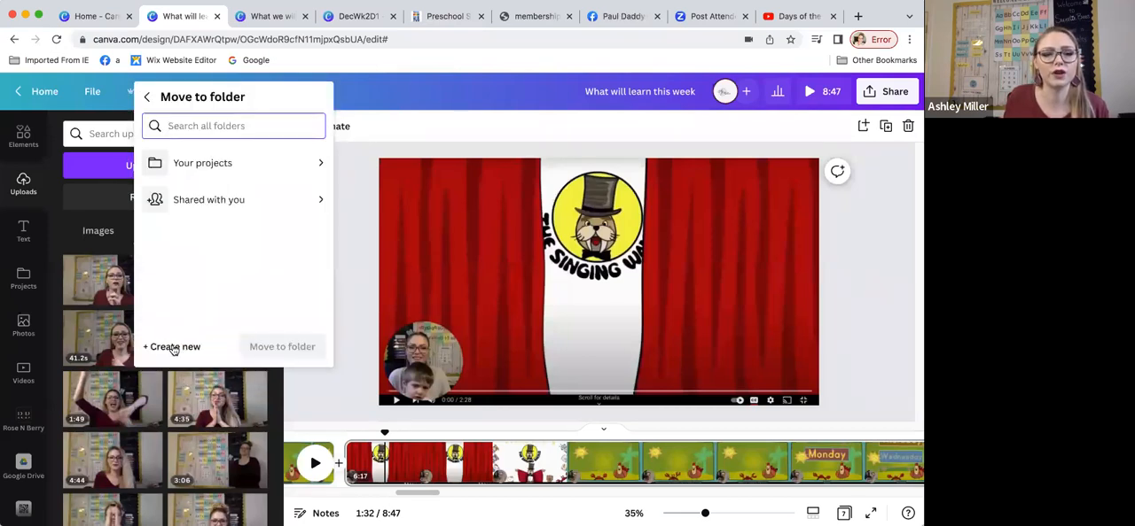
left_click(174, 346)
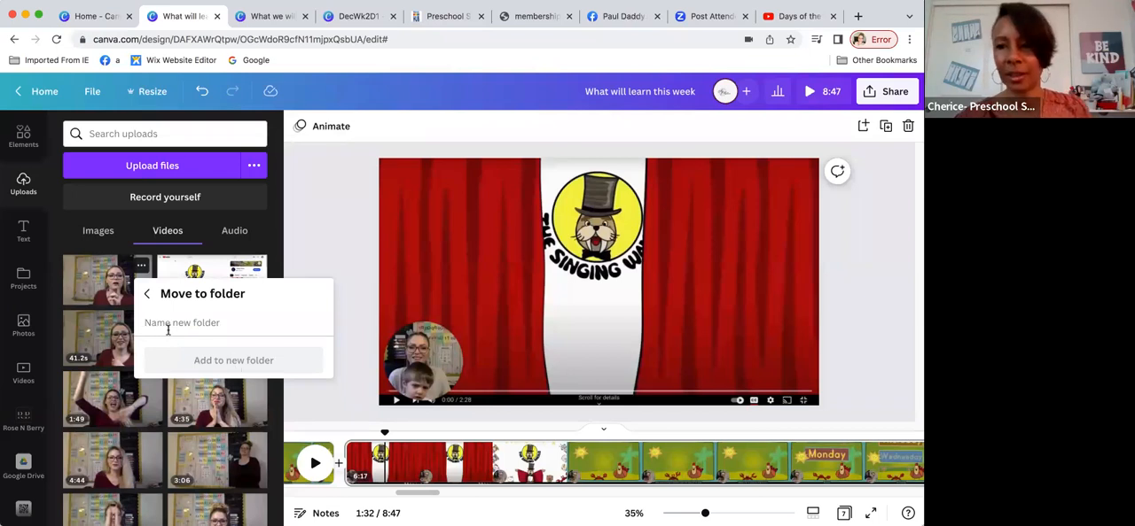
left_click(147, 294)
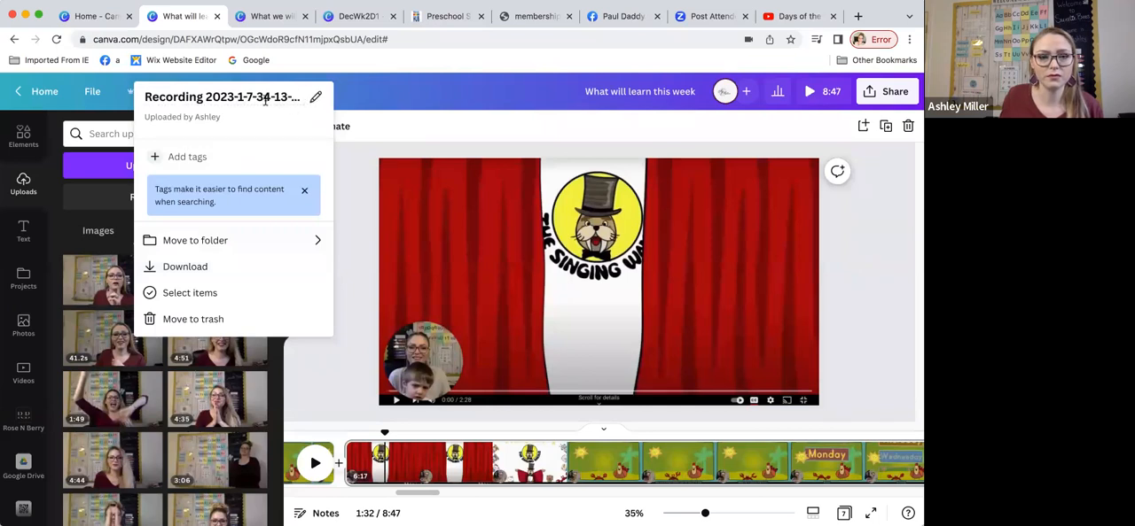
left_click(112, 111)
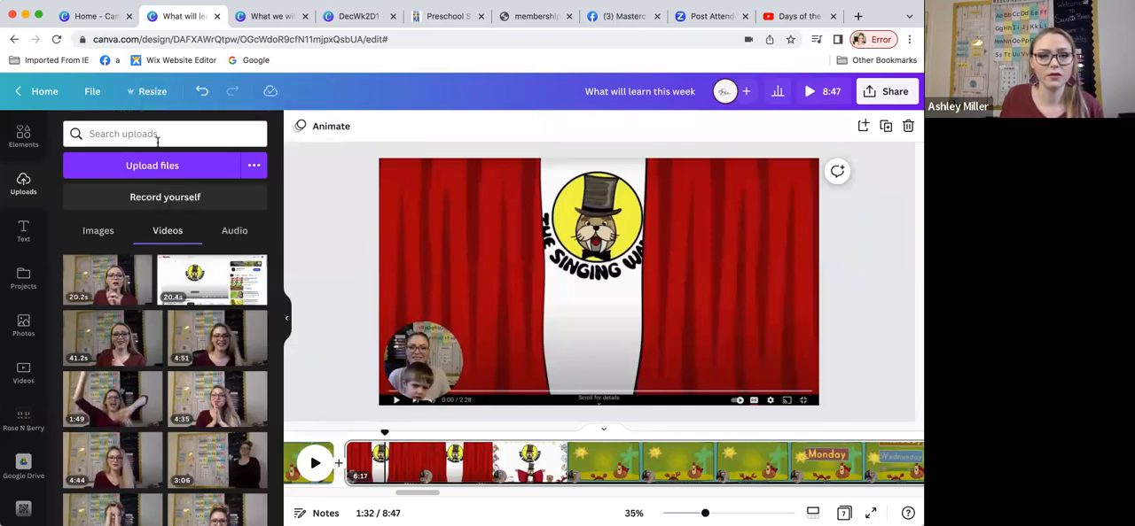
Step: Look over the uploaded videos, and examine the photos stored in the Rose N Berry folder
scroll(237, 283, "down", 3)
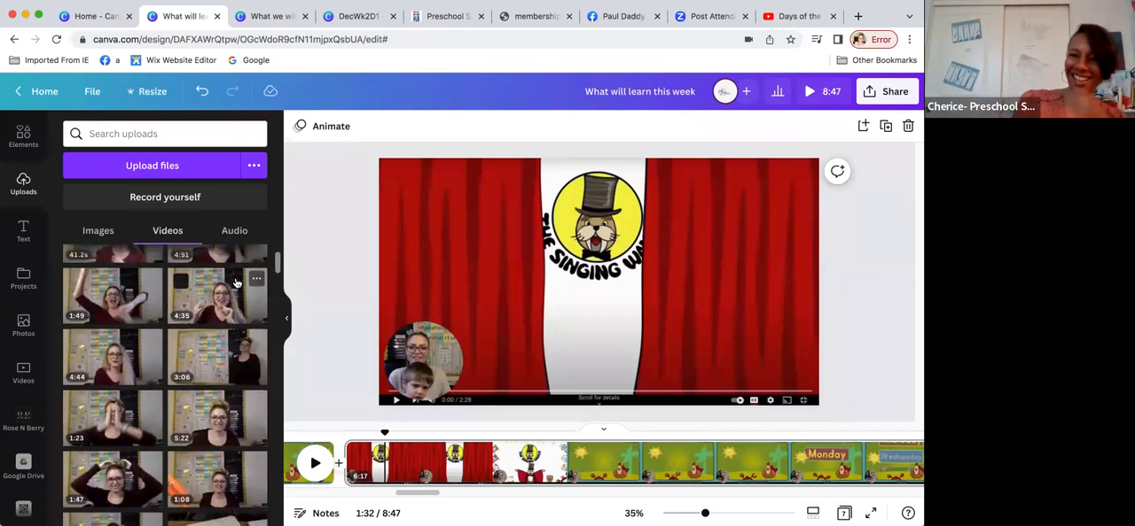
left_click(18, 434)
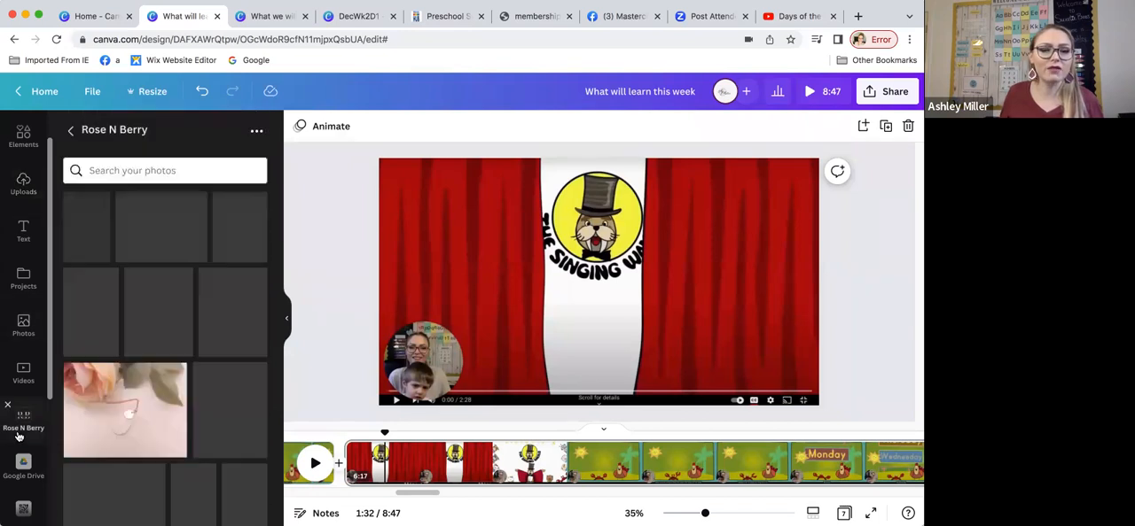
scroll(172, 353, "down", 5)
scroll(173, 354, "down", 10)
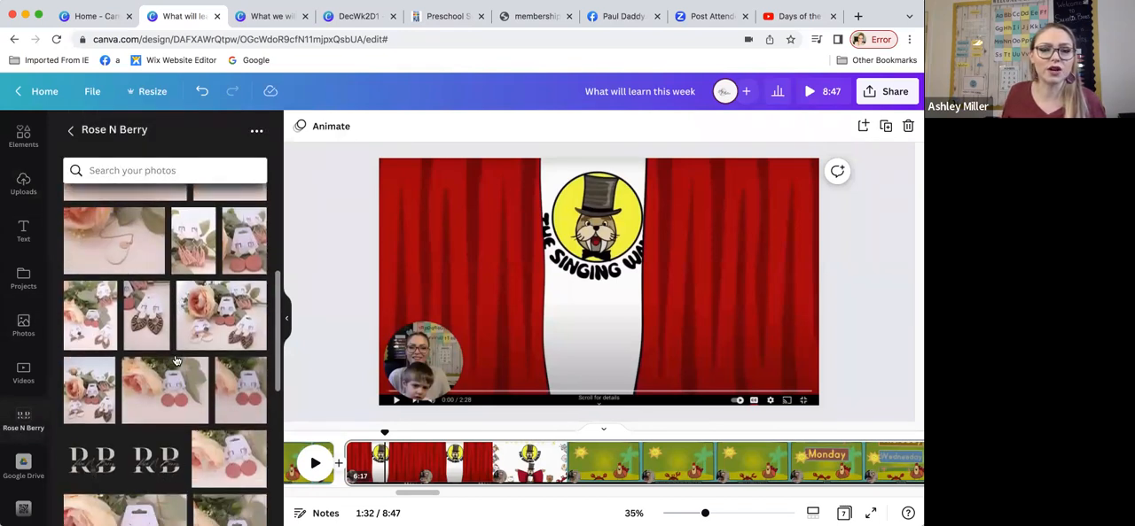
scroll(80, 377, "up", 1)
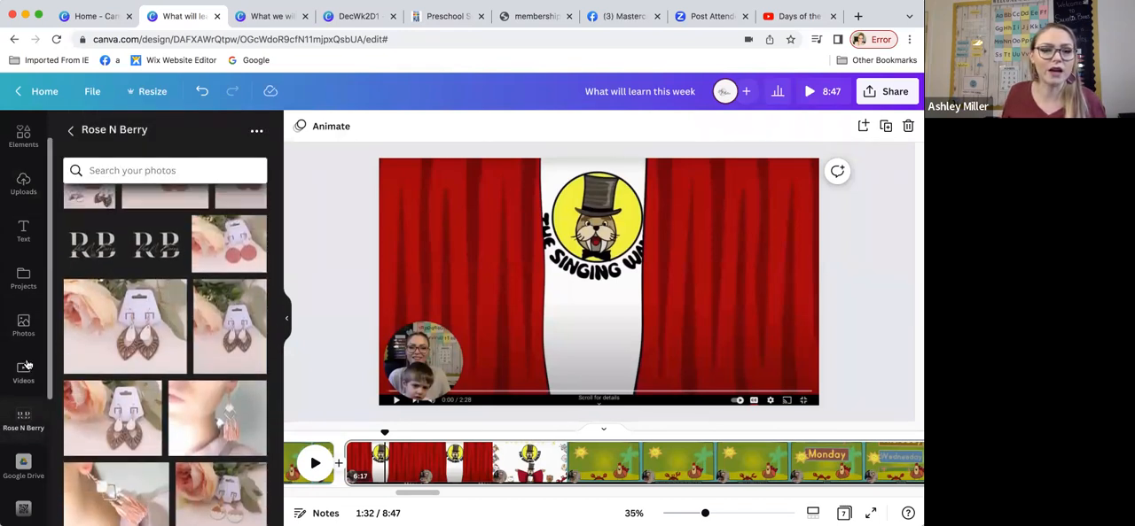
scroll(24, 390, "down", 4)
scroll(27, 401, "down", 2)
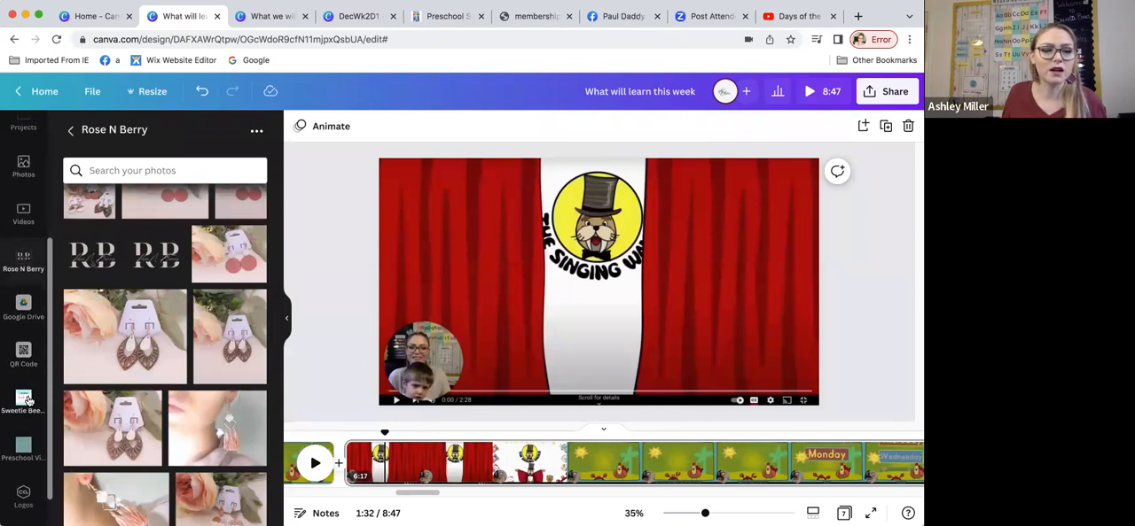
Step: Delete the Sweetie Bees Preschool Class folder together with its item, and open the Preschool Videos folder
left_click(28, 402)
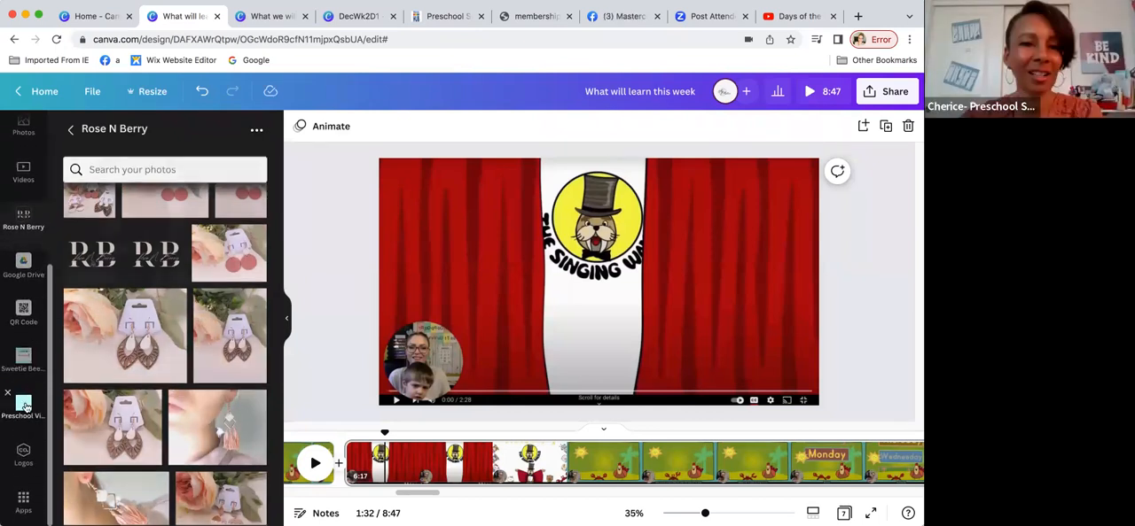
left_click(24, 360)
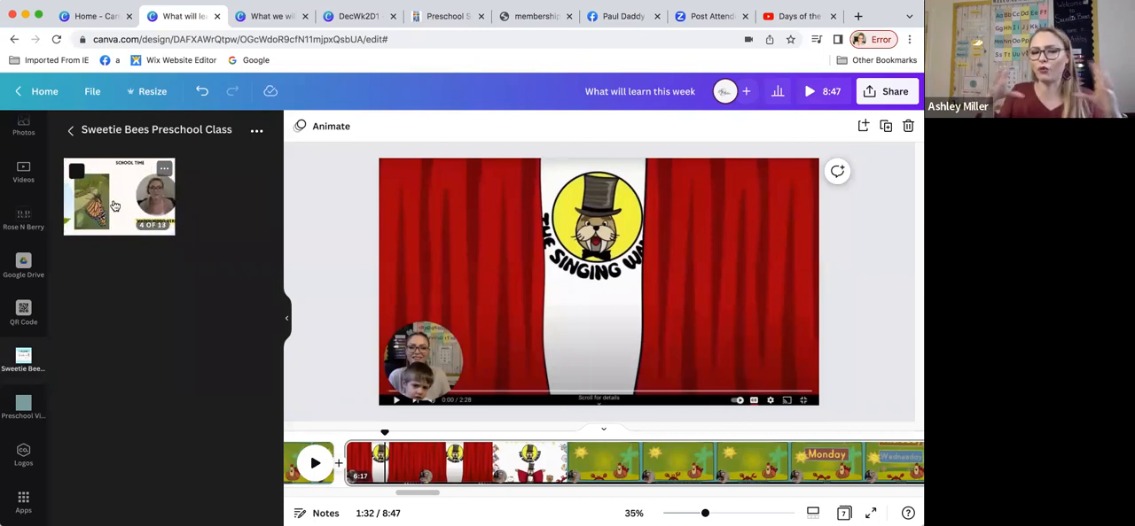
left_click(257, 132)
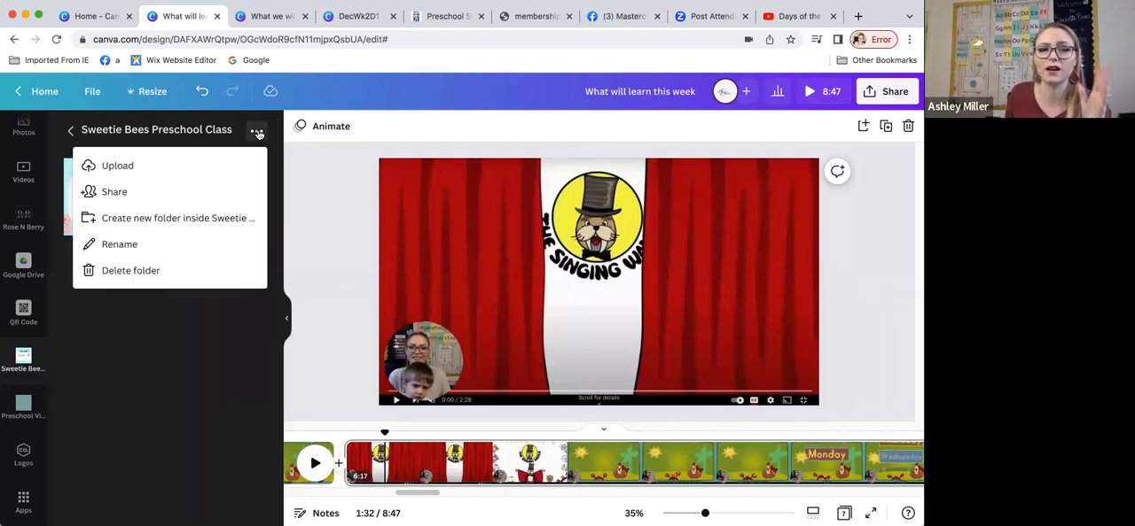
left_click(139, 271)
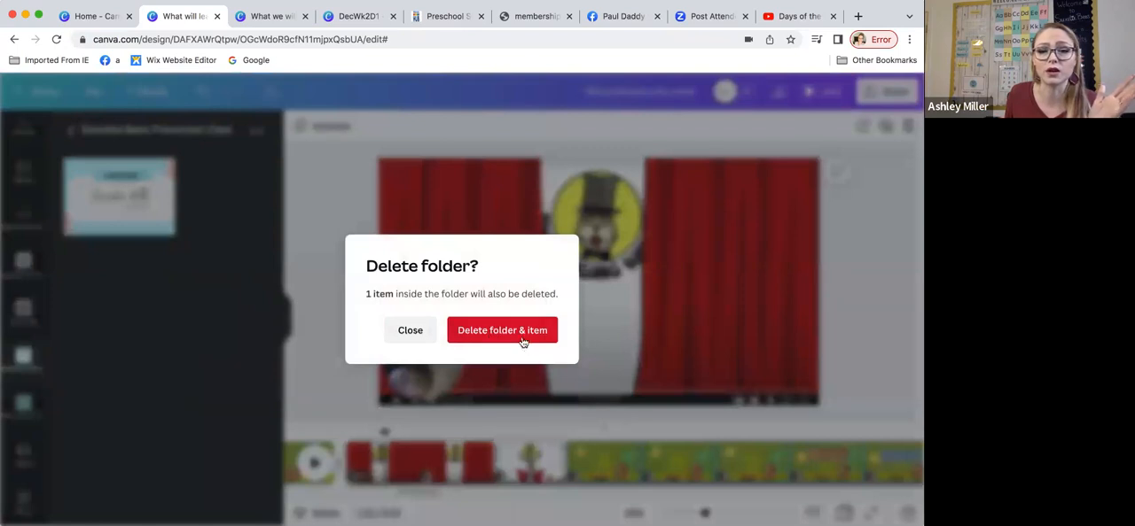
left_click(502, 332)
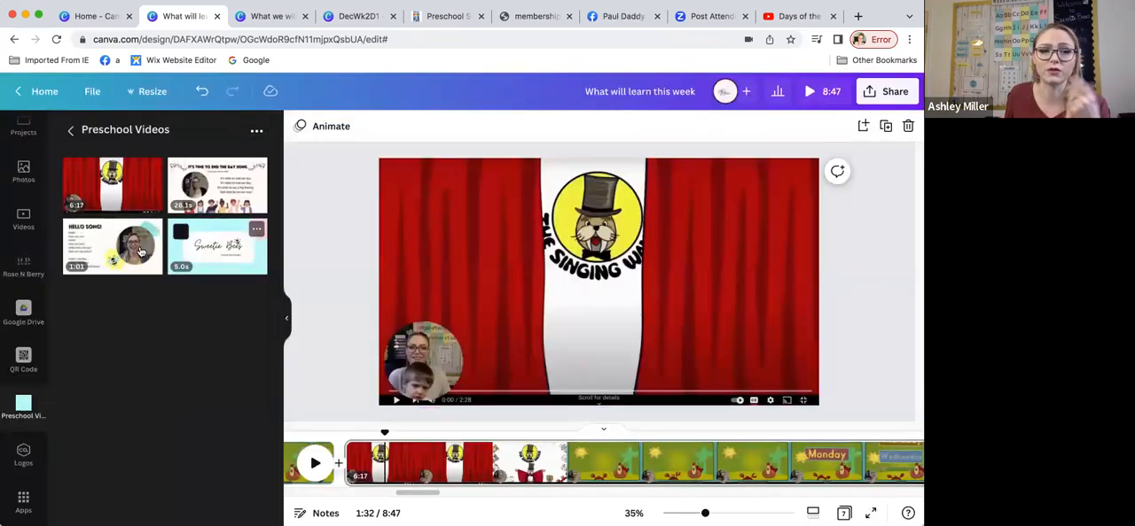
scroll(32, 354, "up", 1)
scroll(33, 354, "up", 4)
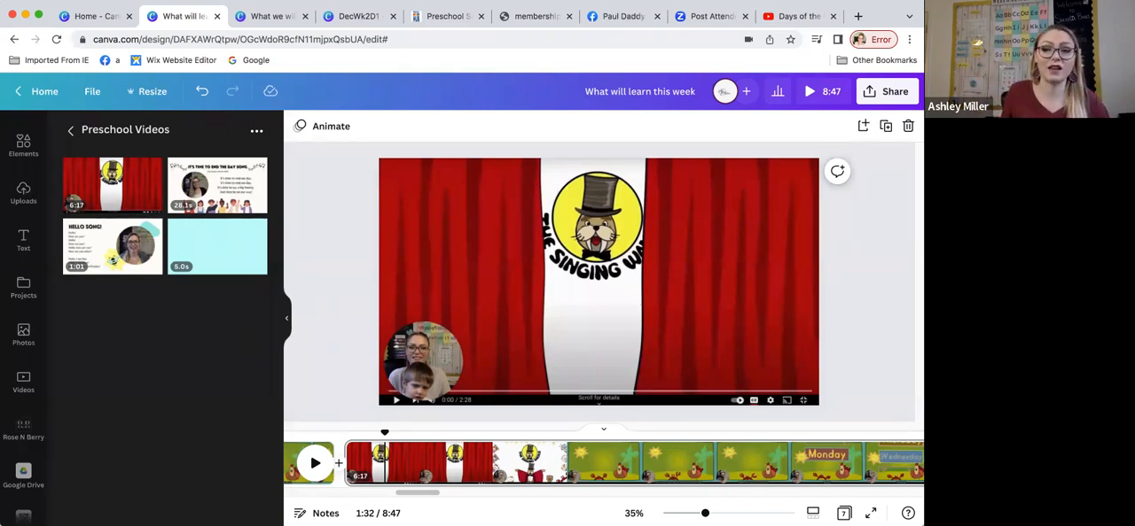
Step: Open the MP4 Video download settings, deselect all seven pages, and look through the page list for single-page selection
left_click(886, 92)
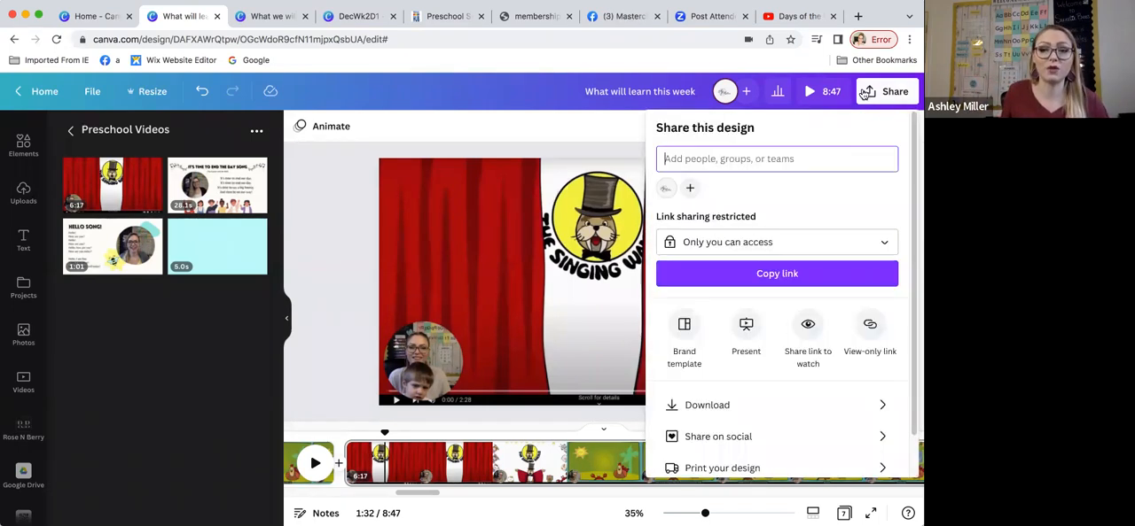
left_click(717, 415)
left_click(771, 298)
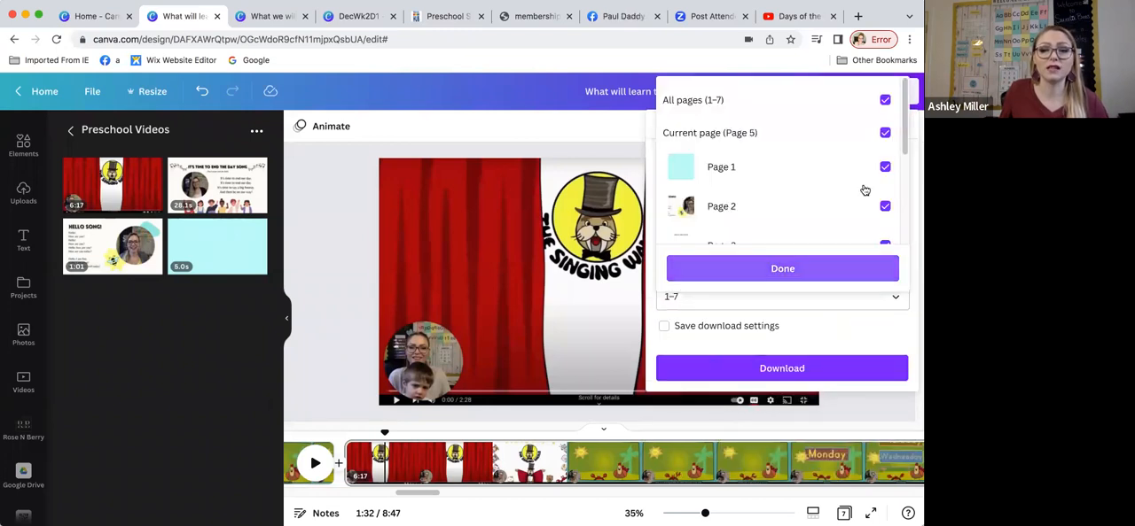
scroll(851, 152, "down", 3)
scroll(876, 127, "up", 3)
left_click(884, 100)
scroll(848, 169, "down", 3)
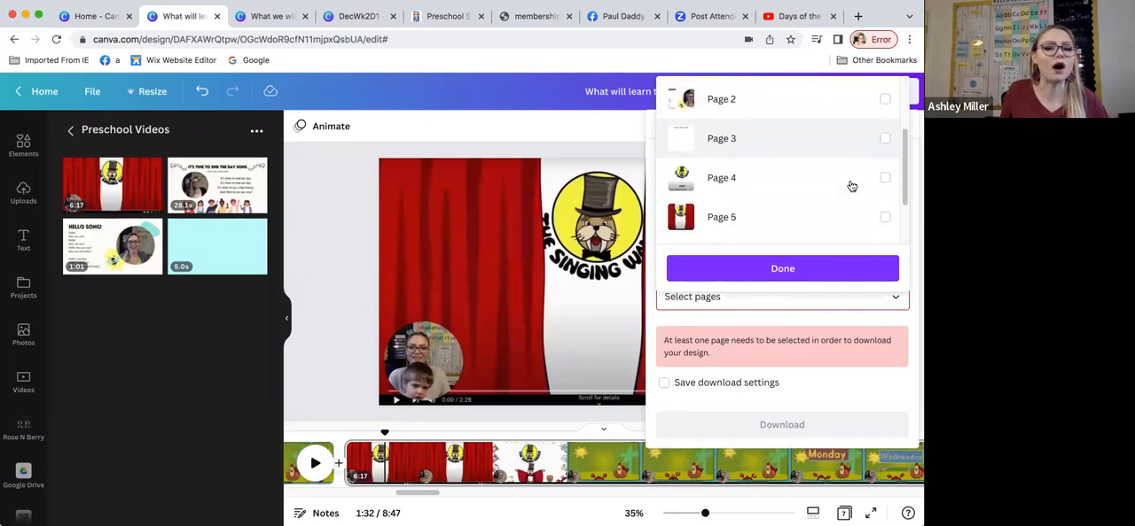
scroll(851, 186, "down", 3)
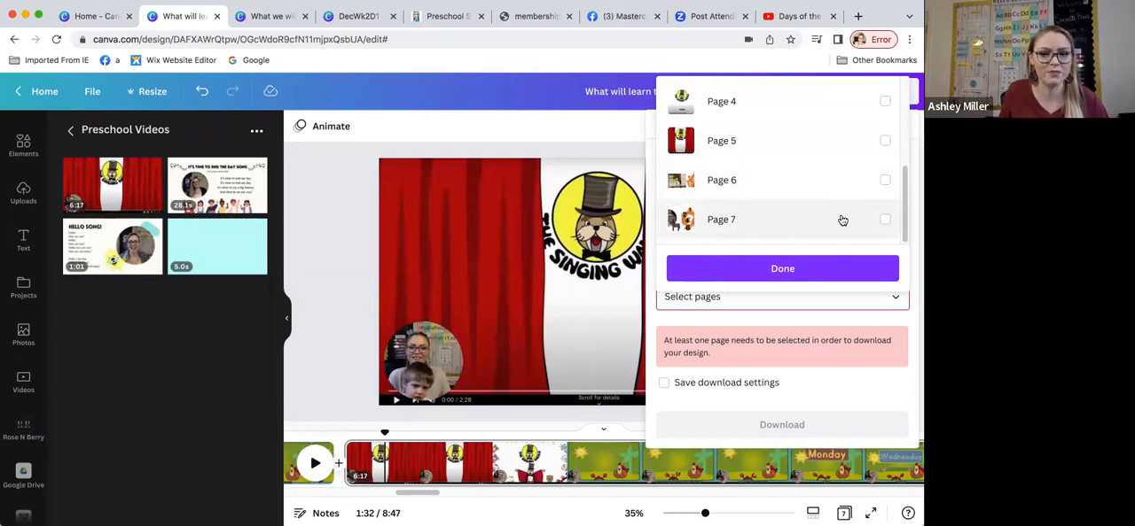
scroll(874, 131, "up", 1)
scroll(860, 151, "up", 2)
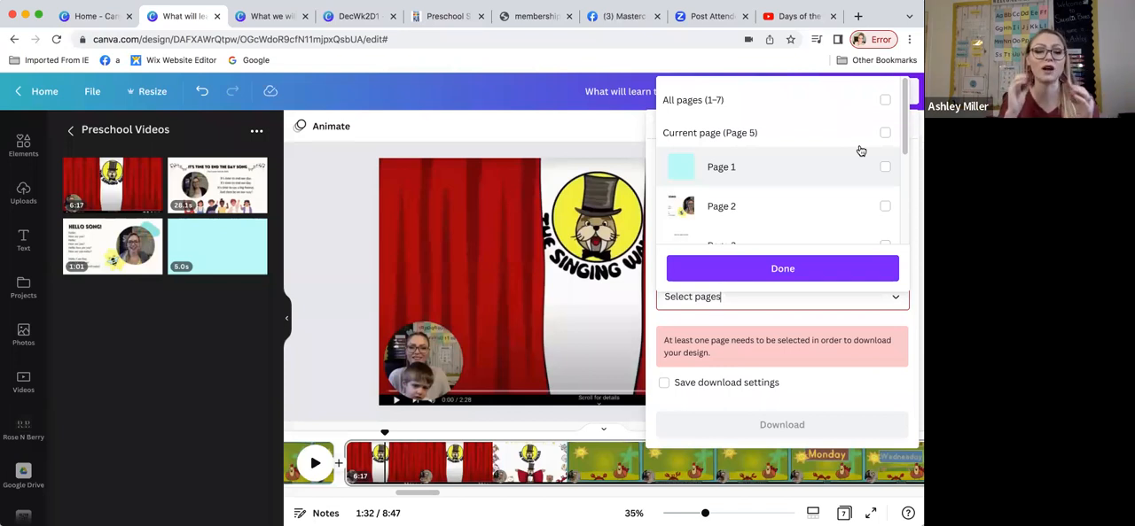
Step: Close the download settings without downloading, and return from the Preschool Videos folder to the Your projects overview
left_click(915, 151)
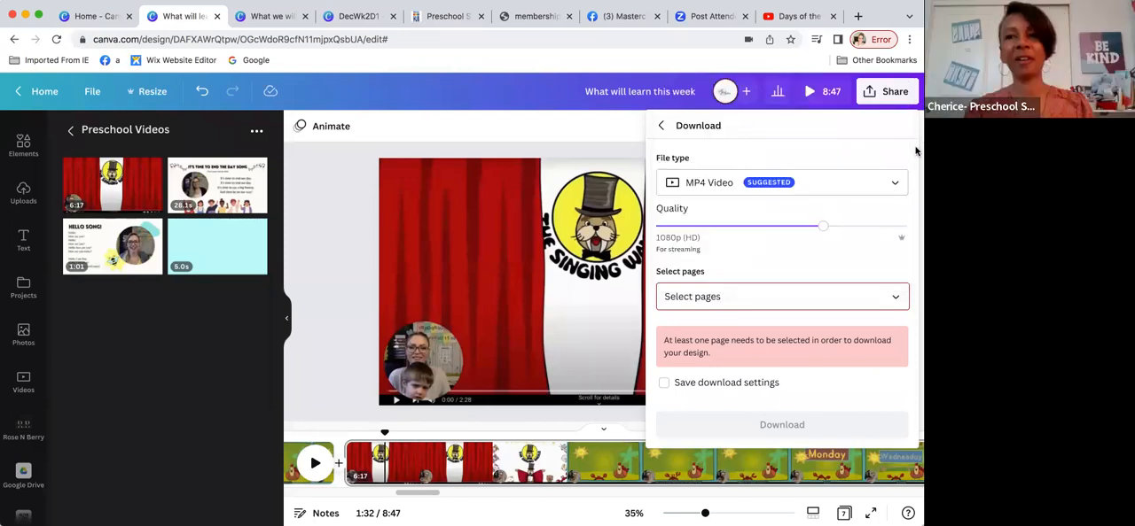
left_click(873, 98)
left_click(873, 97)
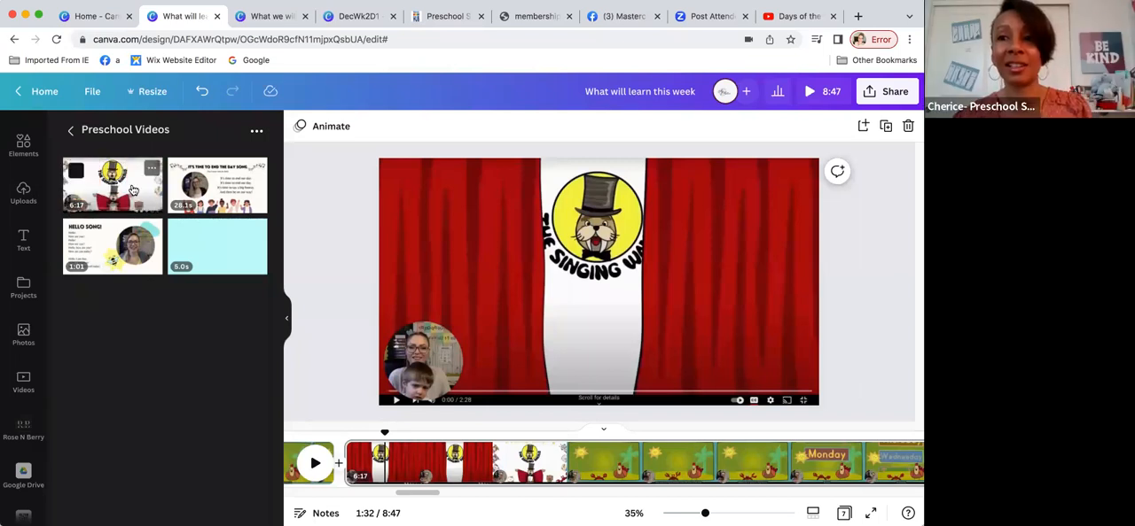
left_click(71, 131)
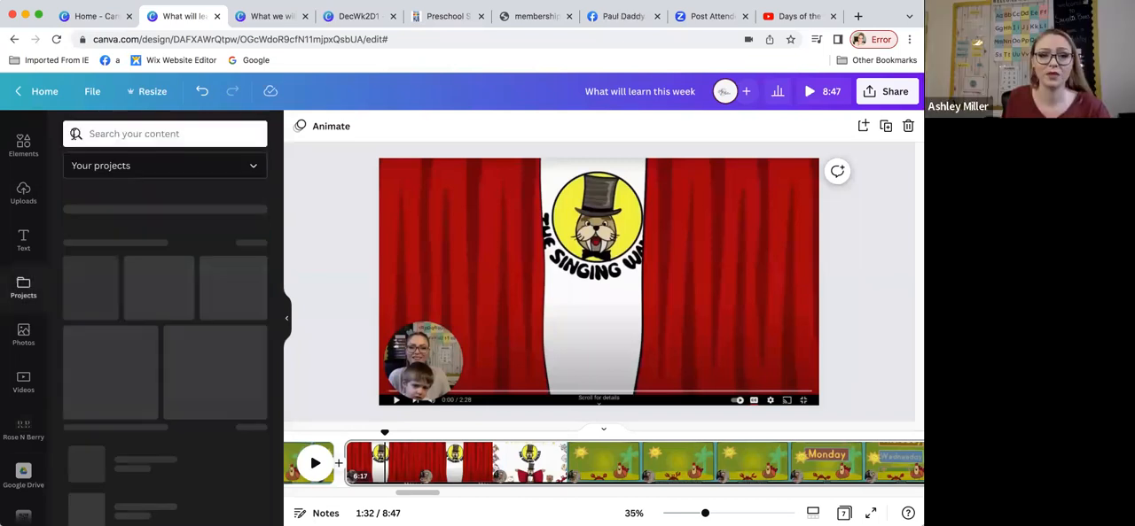
scroll(261, 265, "down", 1)
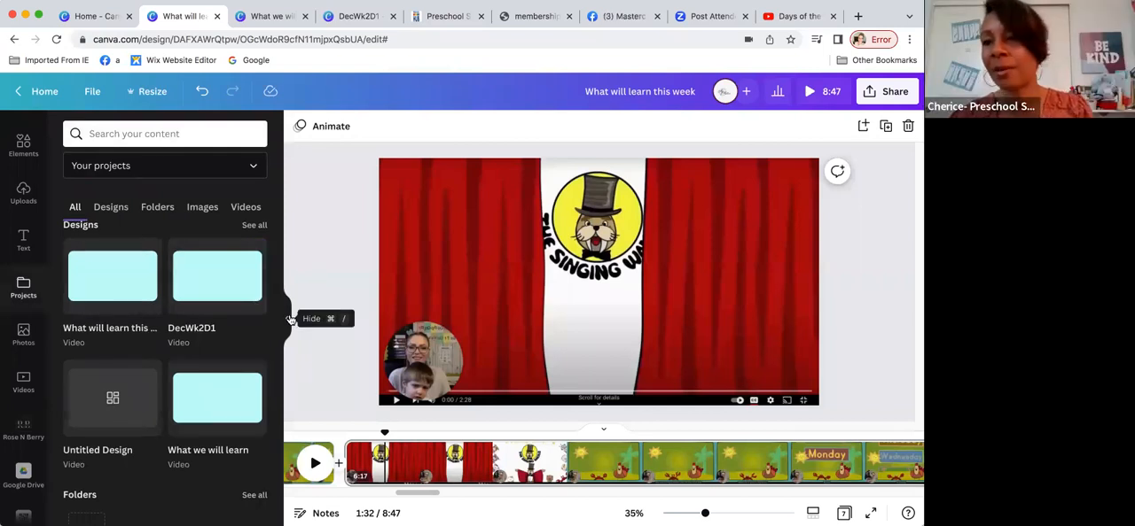
Step: Enlarge the 19.2-second video beside the gingerbread house on page 6 to nearly the page's full width, and reposition it
left_click(432, 357)
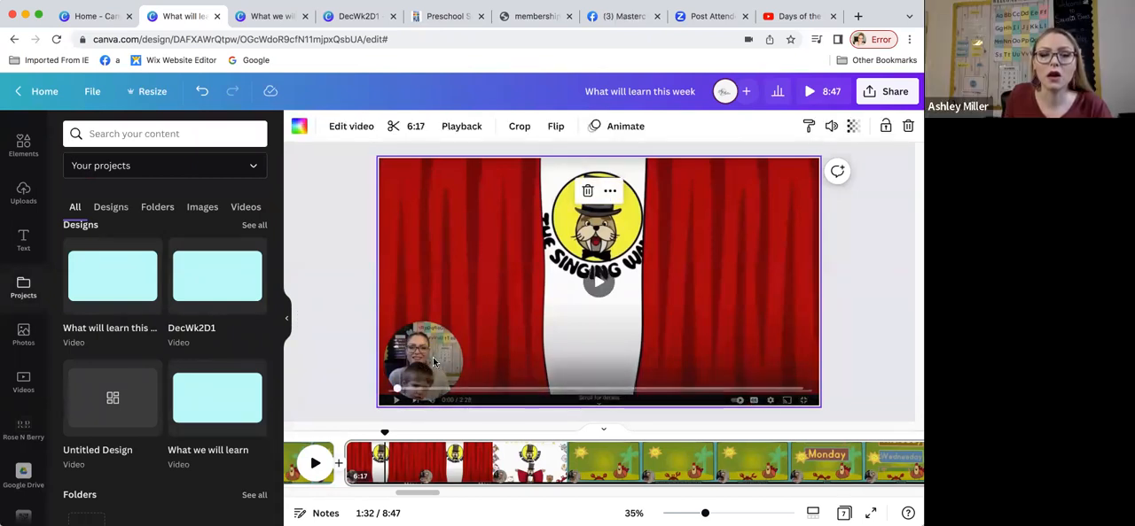
scroll(465, 423, "down", 3)
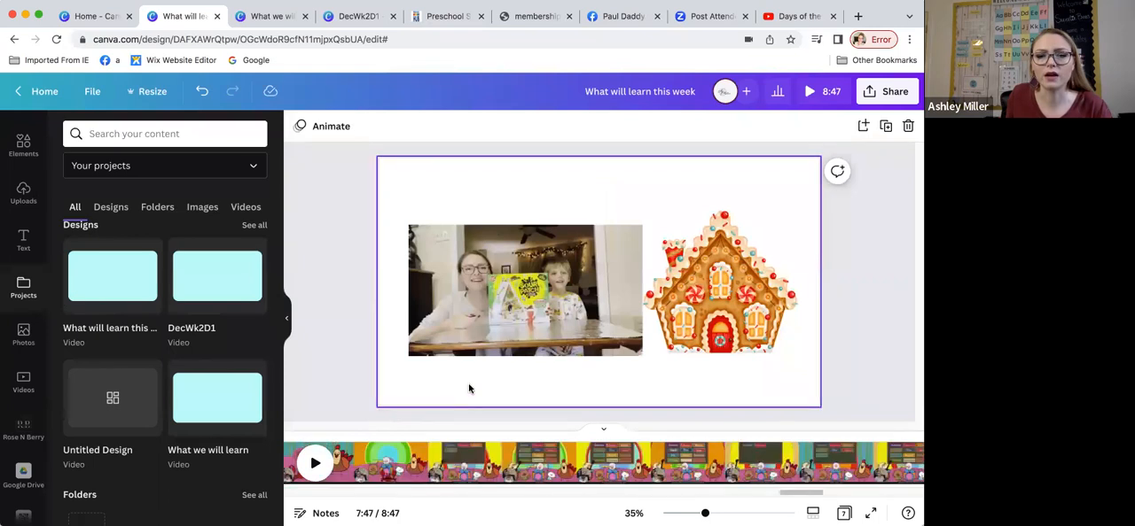
left_click(453, 230)
left_click_drag(408, 226, 340, 187)
left_click_drag(642, 187, 765, 142)
left_click_drag(654, 294, 691, 334)
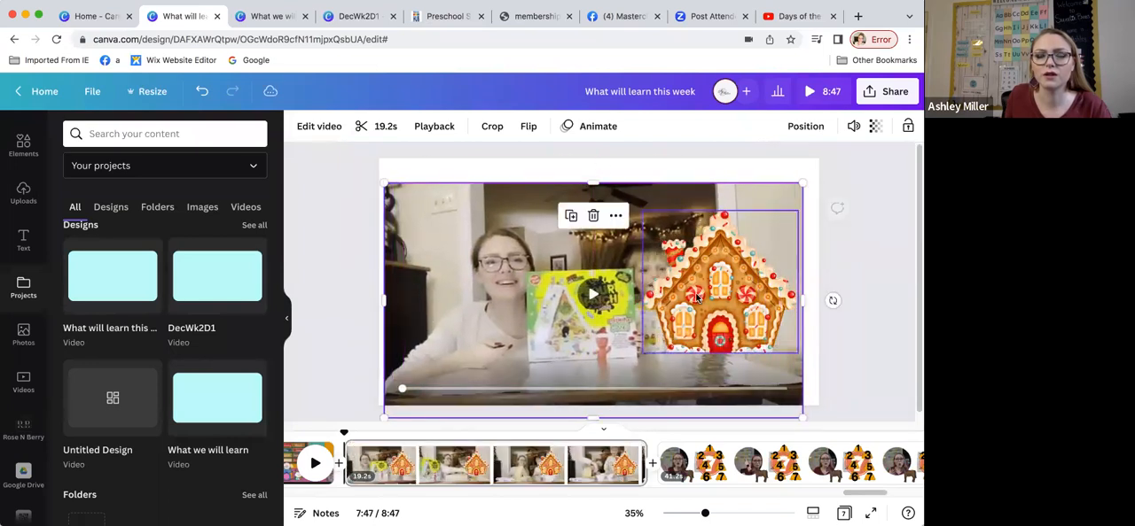
Step: Shrink the gingerbread house image on page 6 and move it into the video's upper-right area, clear of the child's face
left_click(772, 238)
left_click_drag(801, 218, 736, 255)
left_click_drag(696, 306, 735, 245)
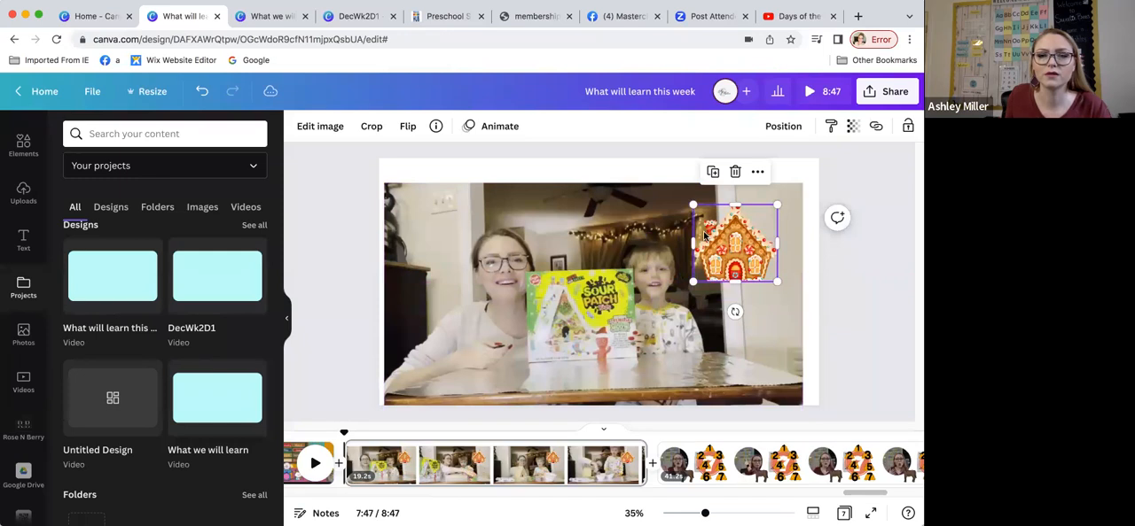
Step: Preview the photo animations for the gingerbread house, including Pop, Wipe, Neon and Scrapbook, and look through the remaining animation options
left_click(486, 126)
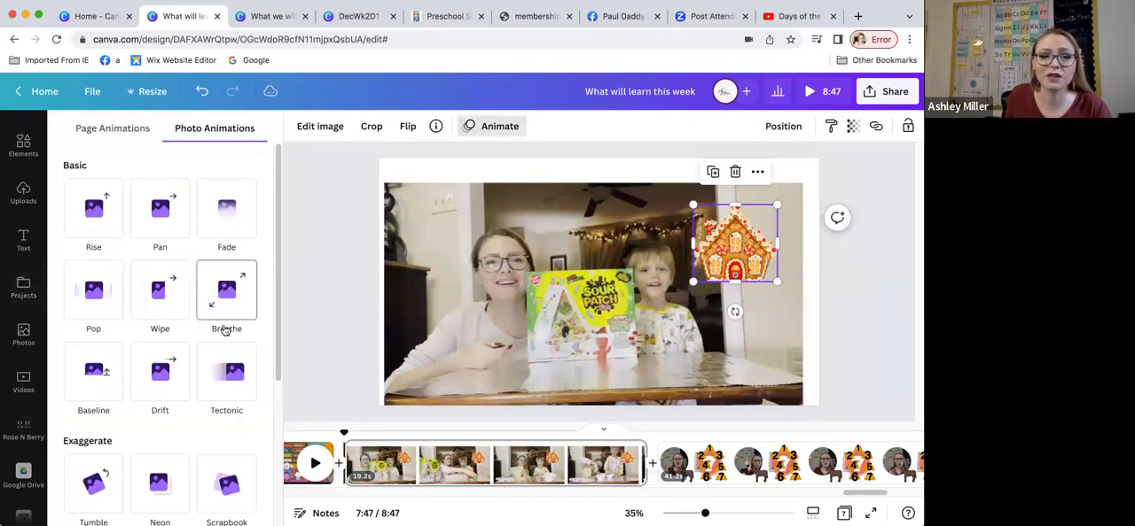
left_click(224, 382)
left_click(102, 376)
left_click(97, 295)
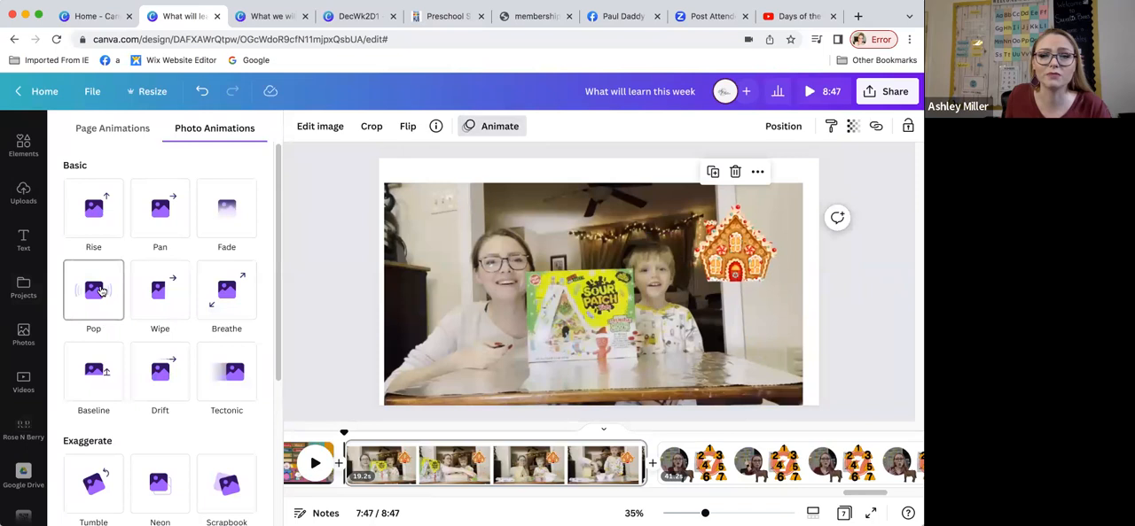
left_click(151, 297)
scroll(161, 313, "down", 1)
scroll(161, 313, "down", 1)
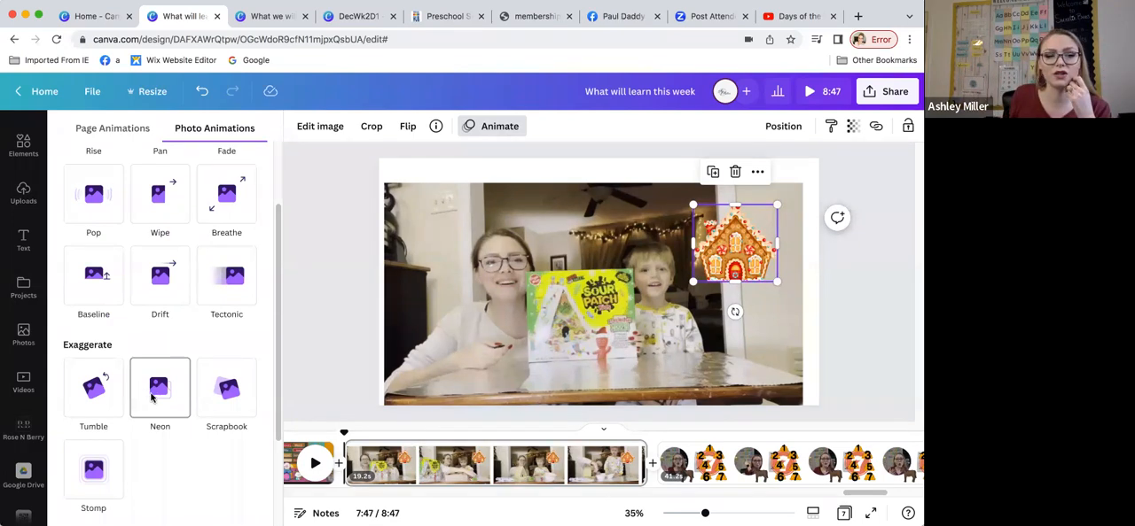
scroll(151, 392, "down", 2)
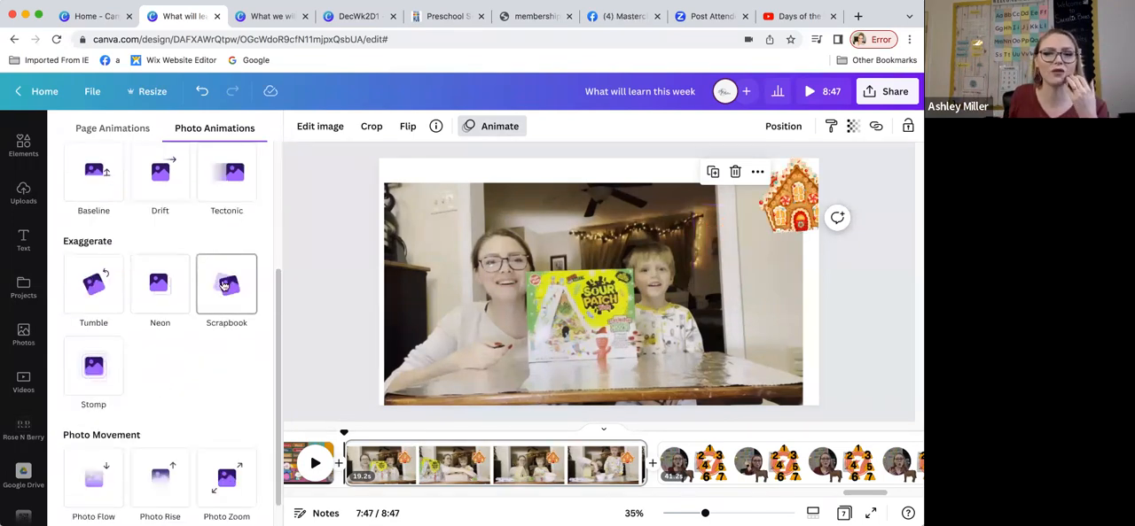
scroll(218, 346, "down", 1)
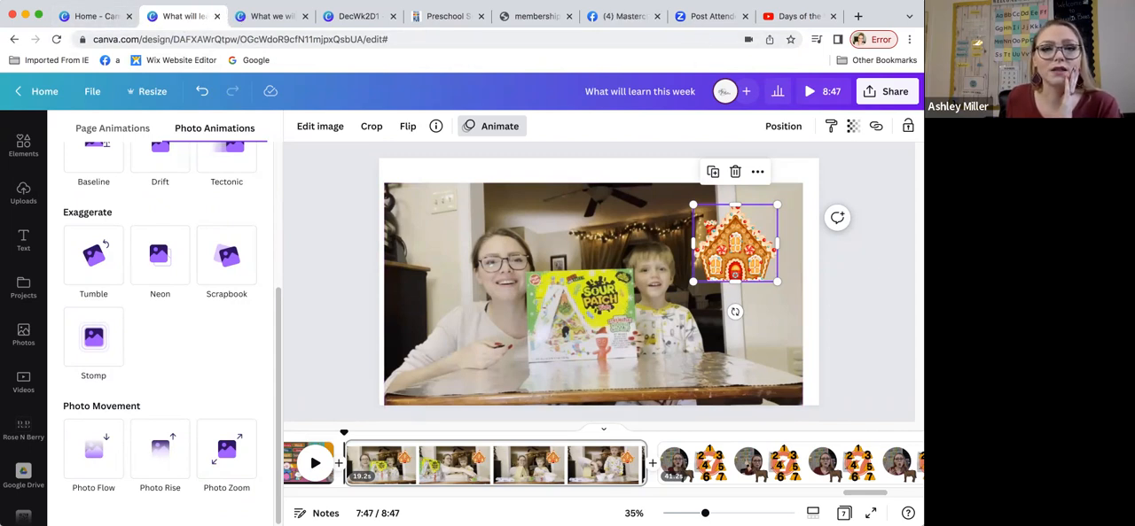
Step: Switch to the What we will learn design and go to the start of its Reading Corner page
left_click(275, 16)
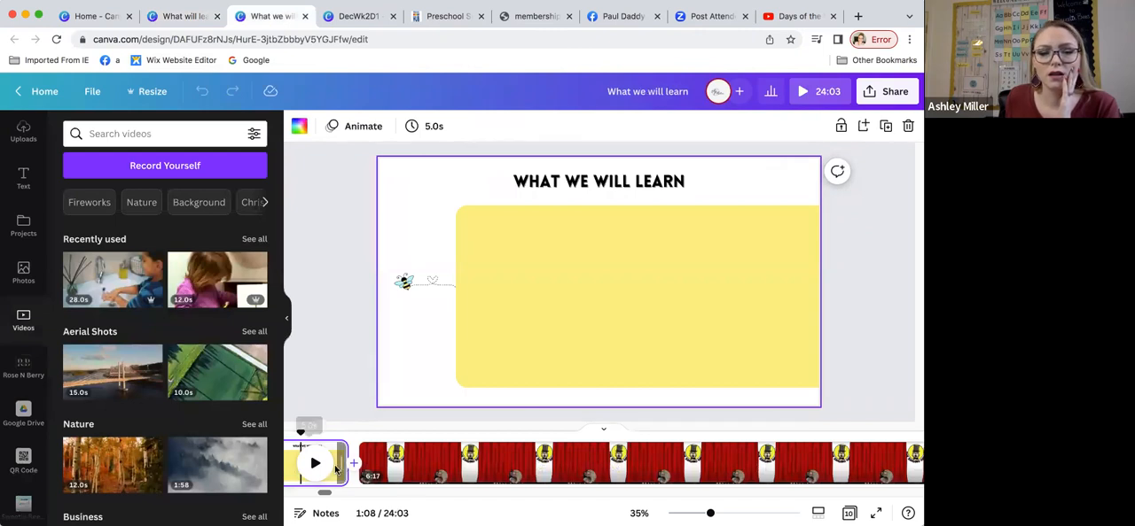
left_click(478, 443)
scroll(628, 414, "down", 5)
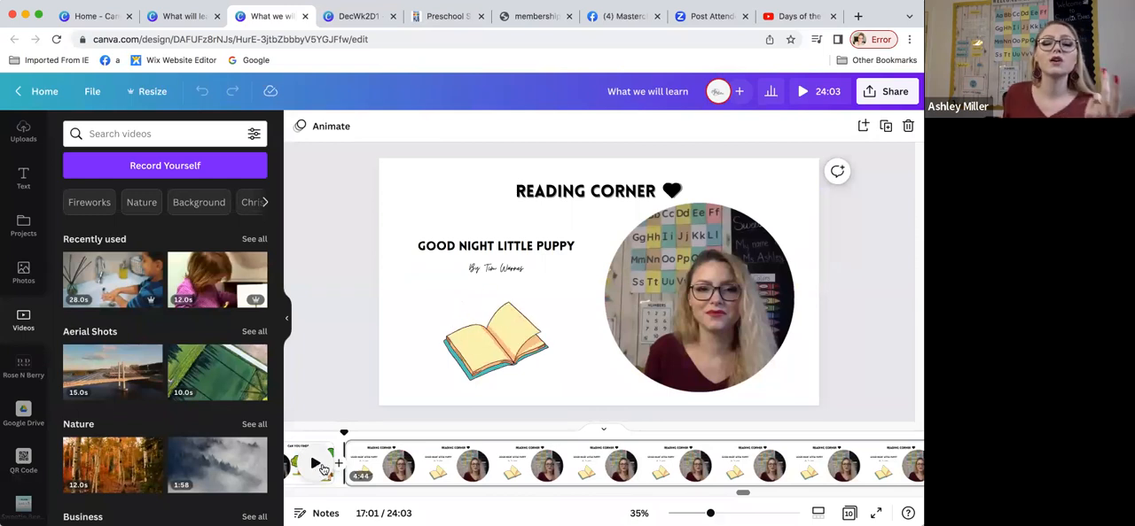
left_click(324, 467)
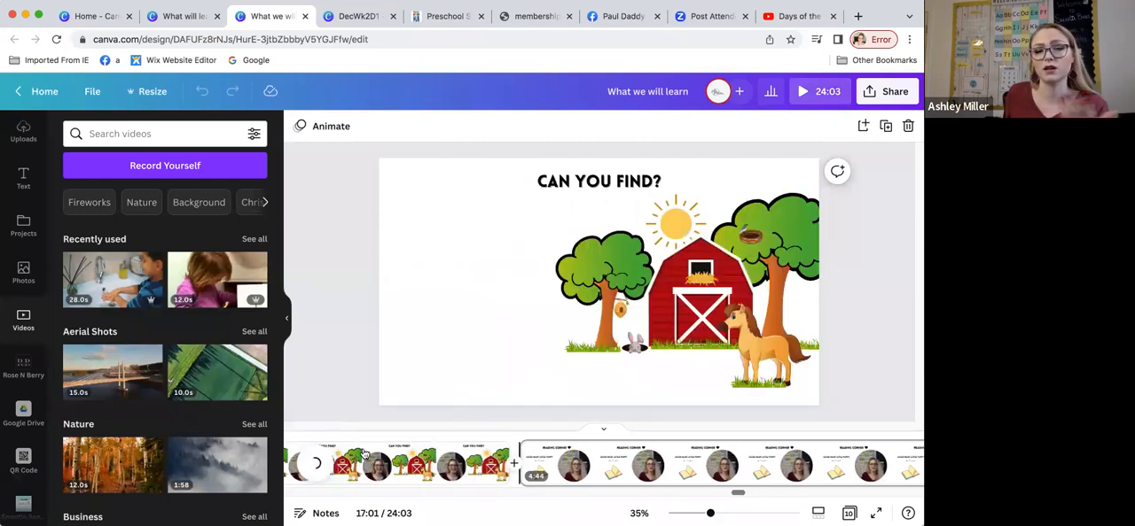
left_click(629, 463)
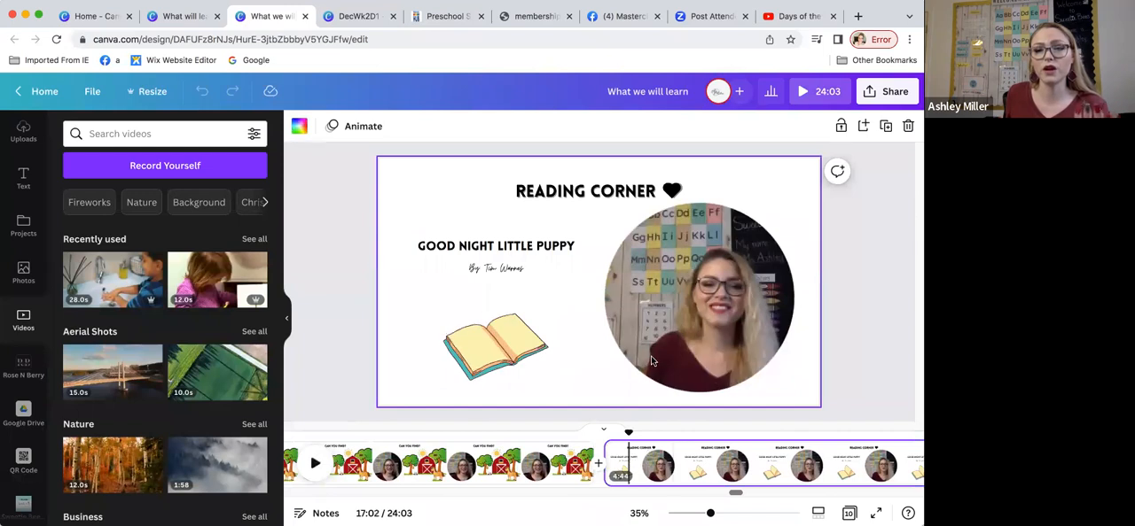
Step: Play excerpts of the Good Night Little Puppy reading video at its introduction and further into the story, then pause playback
key("space")
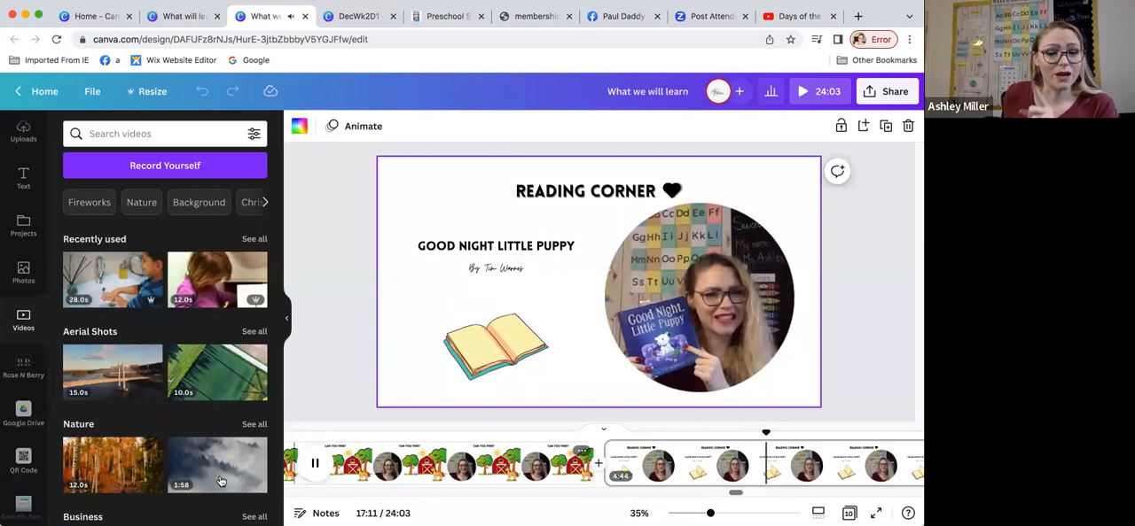
left_click(314, 465)
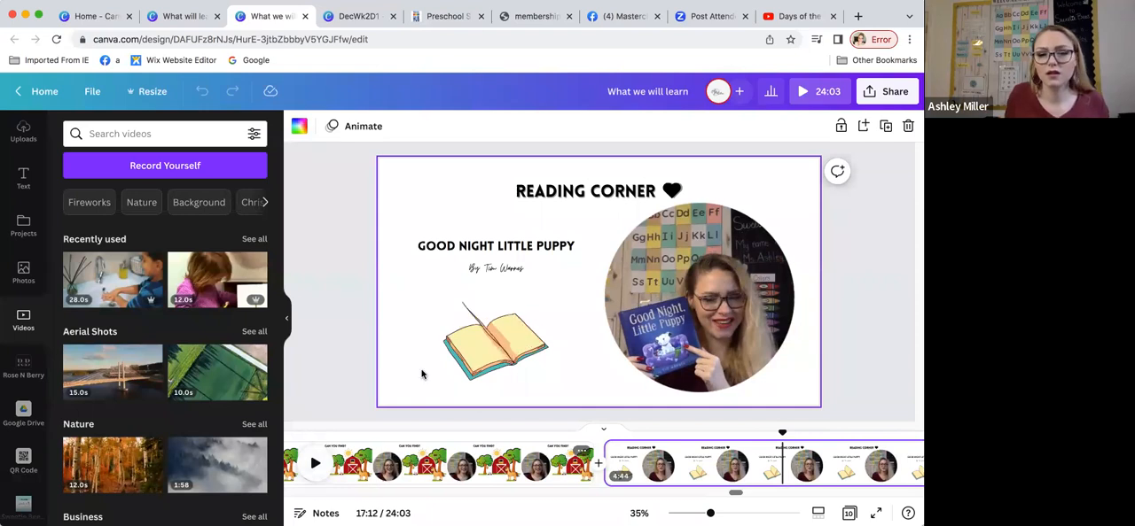
left_click(317, 463)
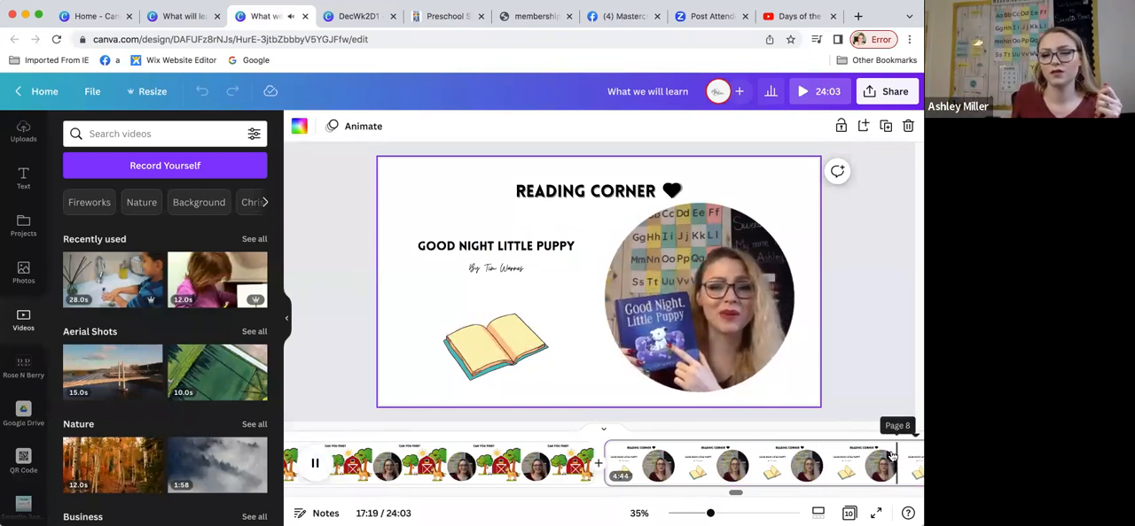
left_click(816, 468)
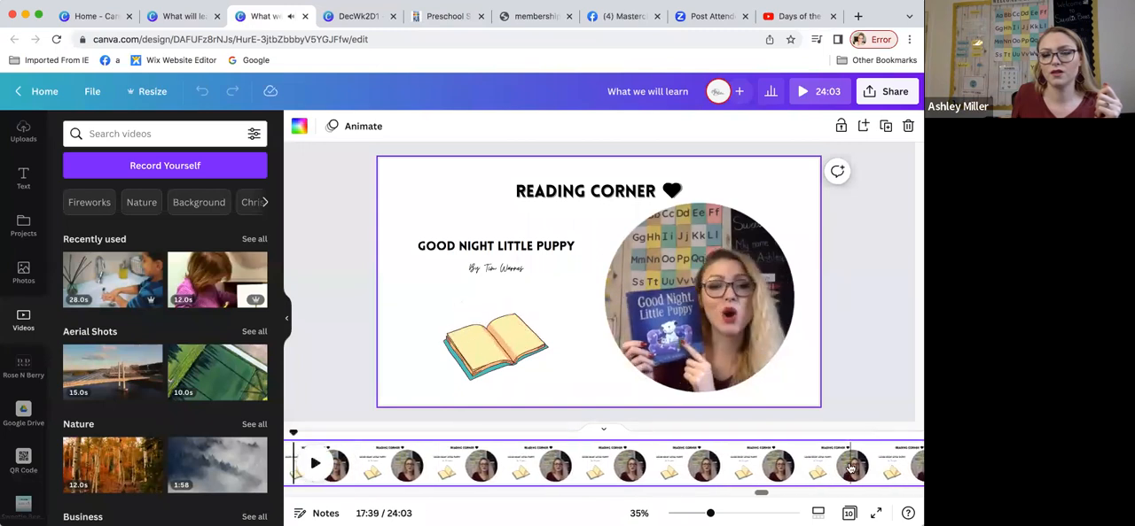
left_click(851, 467)
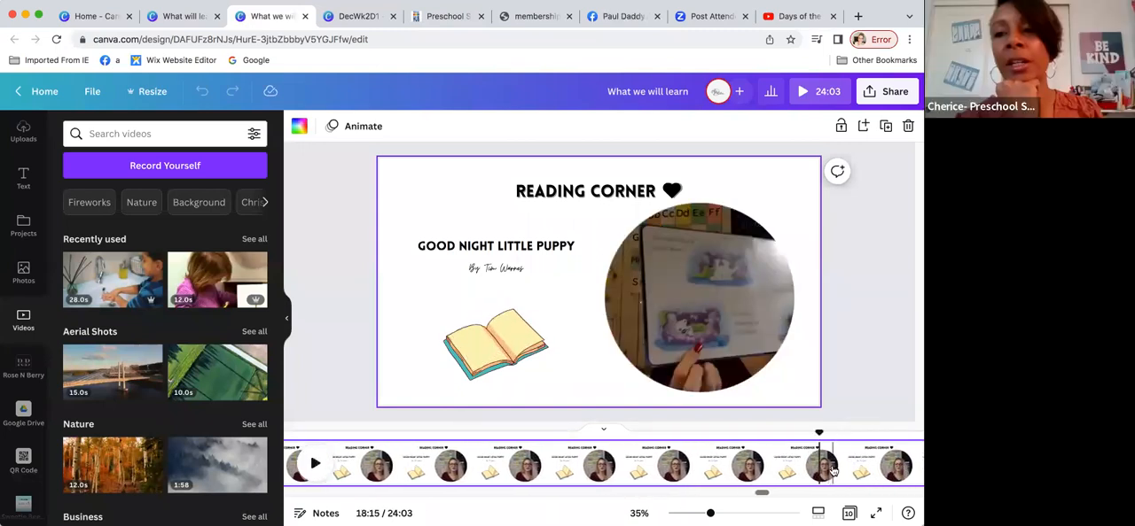
left_click(319, 467)
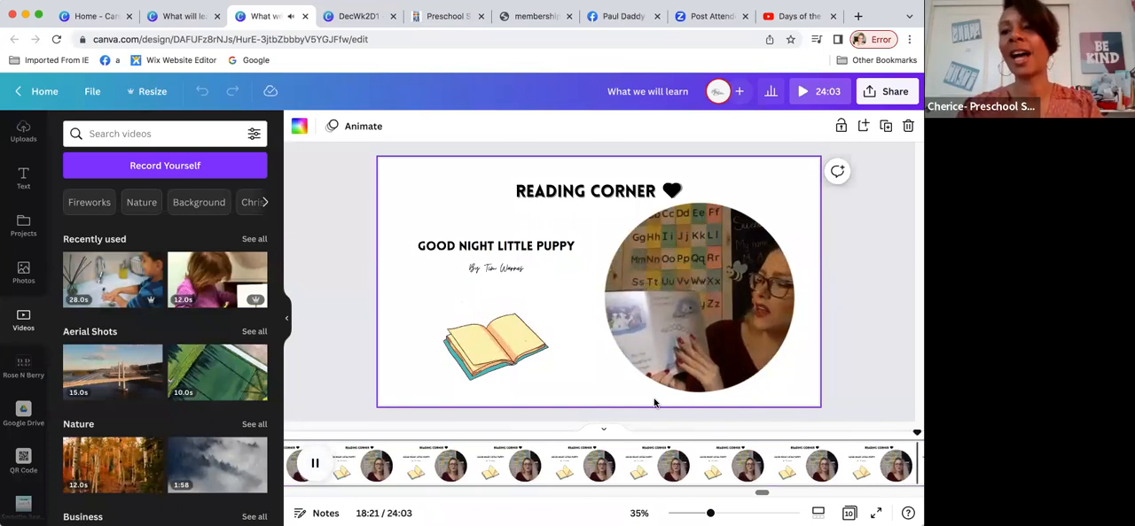
left_click(315, 463)
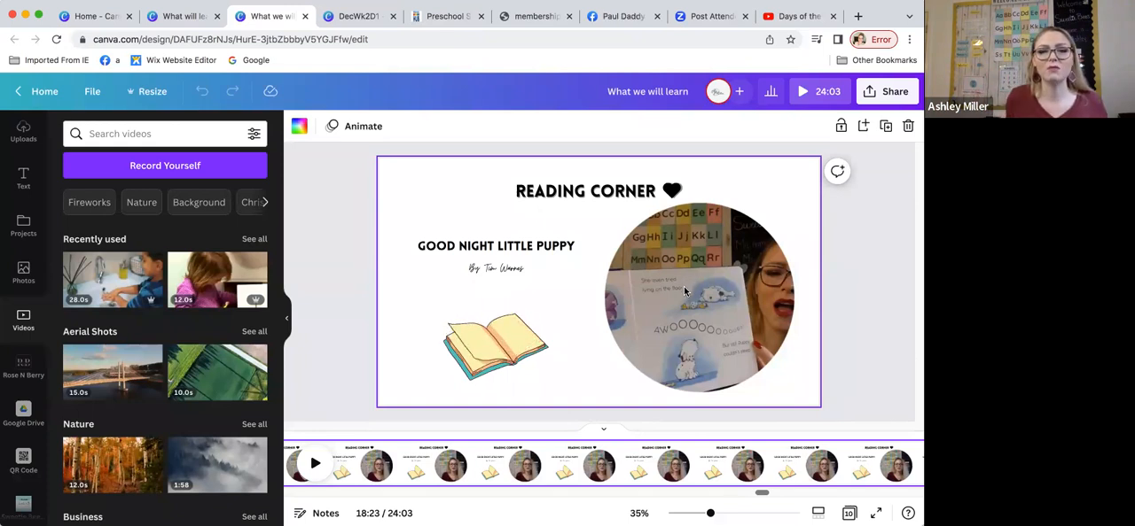
Step: Set the brightness of the circular Reading Corner video to 2 and look through the other light and color adjustments
left_click(684, 286)
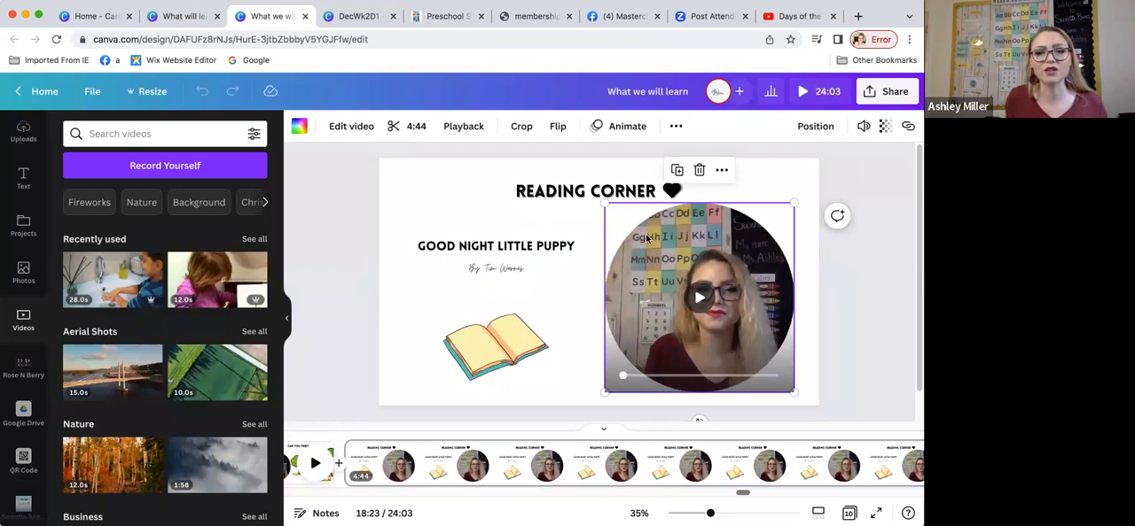
left_click(333, 130)
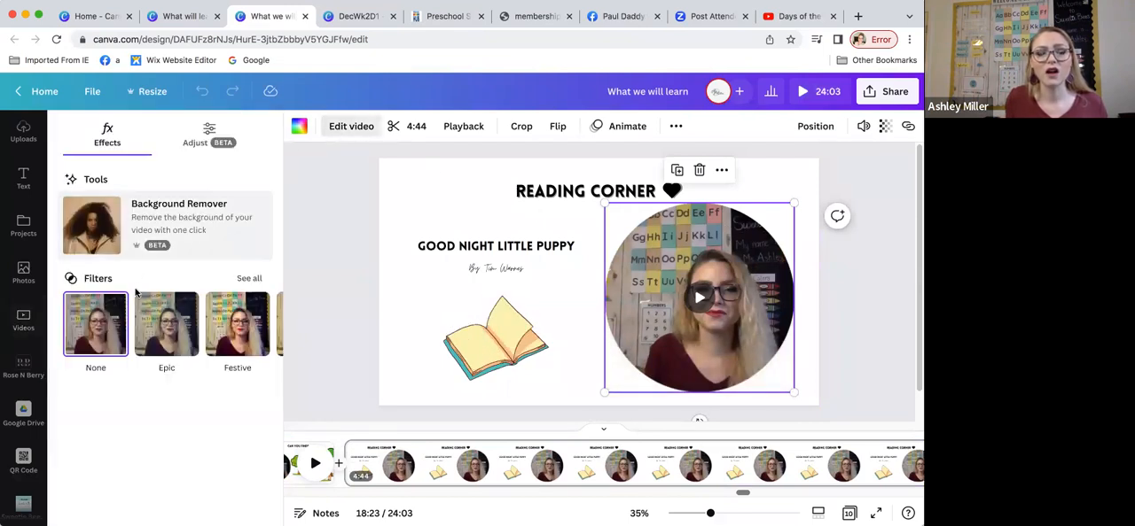
left_click(221, 129)
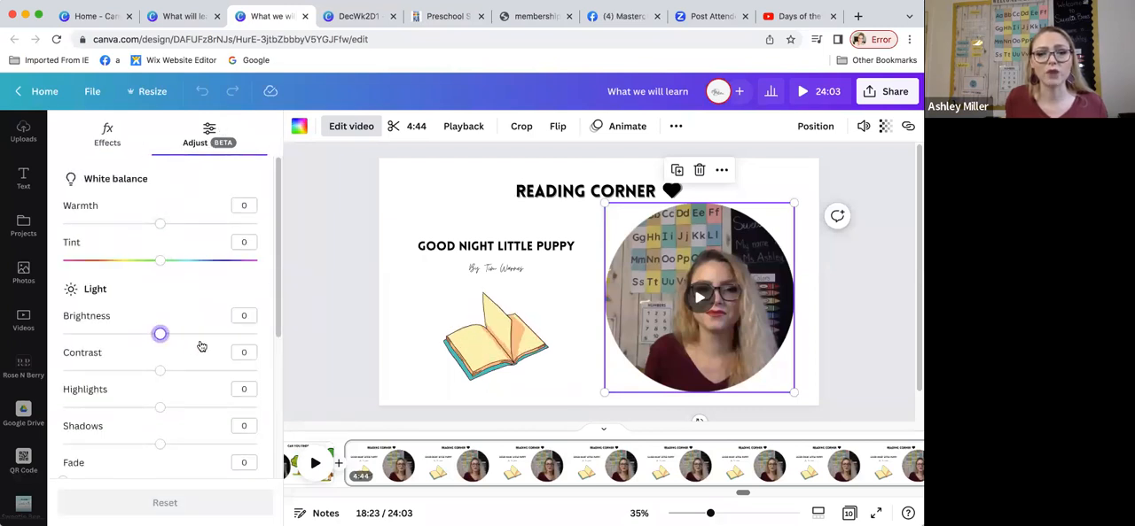
mouse_move(169, 339)
left_mouse_down()
mouse_move(180, 337)
mouse_move(161, 337)
left_mouse_up()
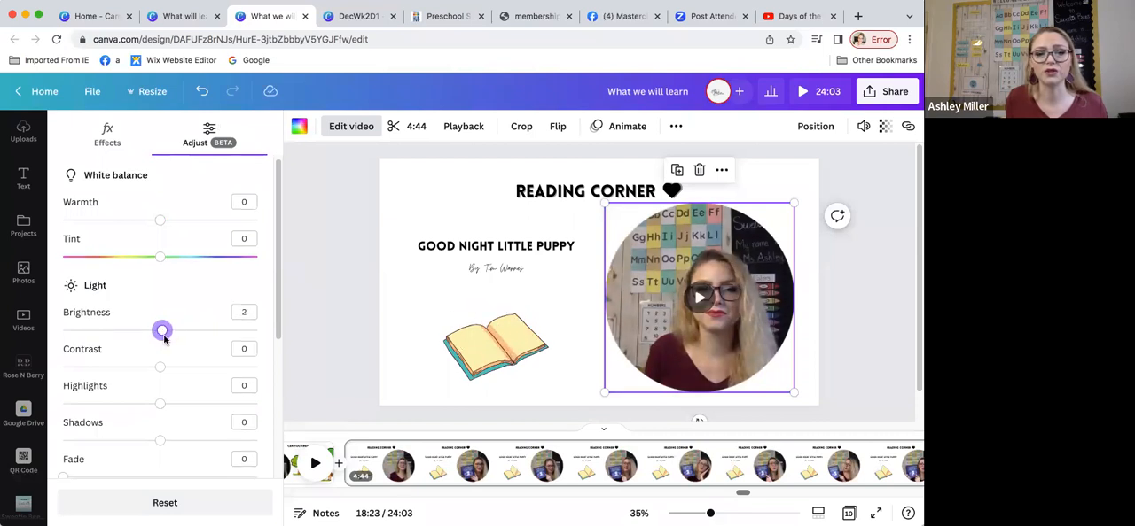
scroll(168, 341, "down", 5)
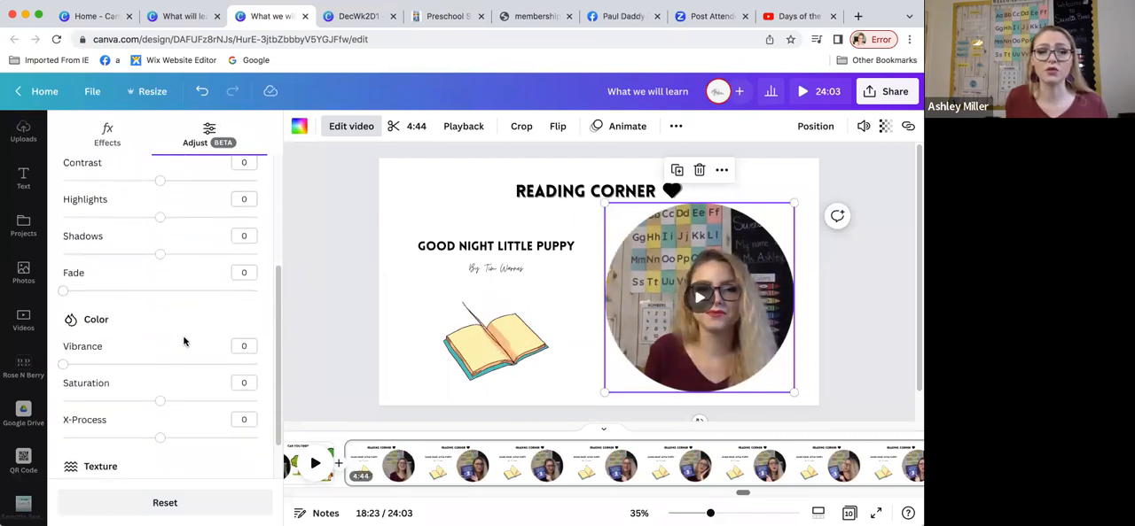
scroll(183, 344, "up", 5)
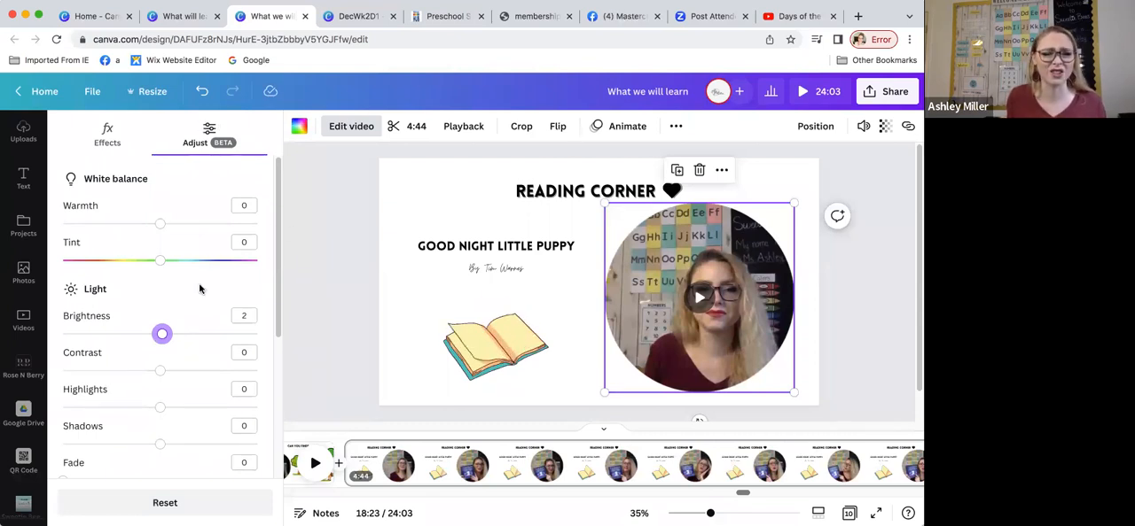
scroll(200, 291, "down", 2)
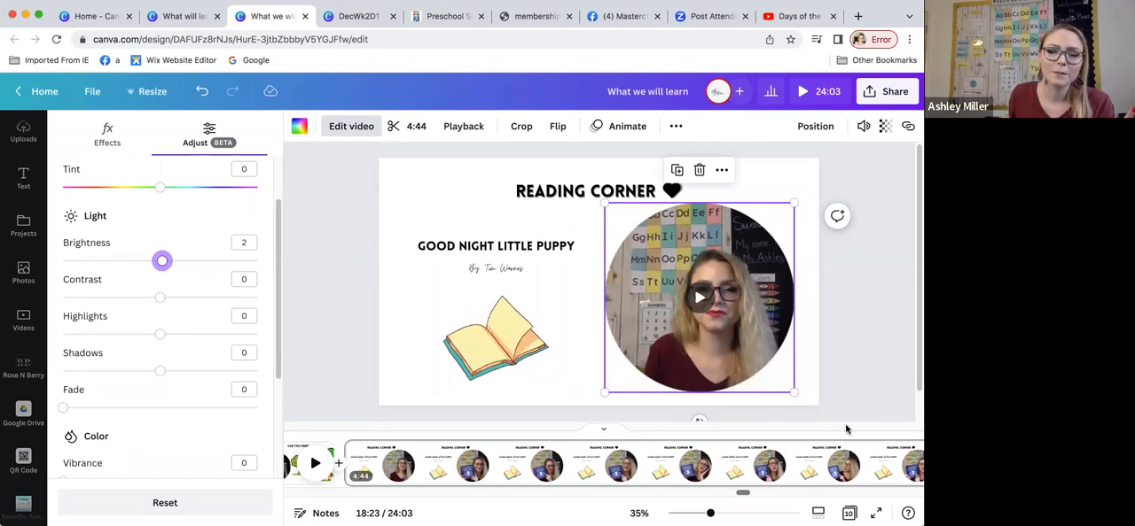
Step: Look through the timeline from the Reading Corner page past page 9 to the closing song on page 10
scroll(853, 450, "right", 2)
scroll(853, 451, "right", 3)
scroll(854, 450, "right", 5)
scroll(854, 451, "right", 4)
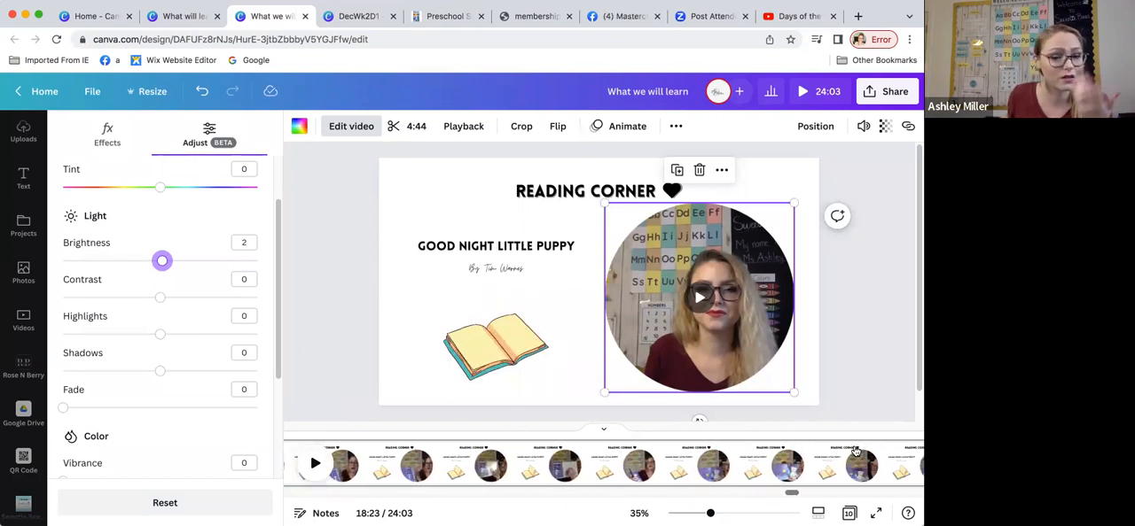
scroll(853, 451, "right", 5)
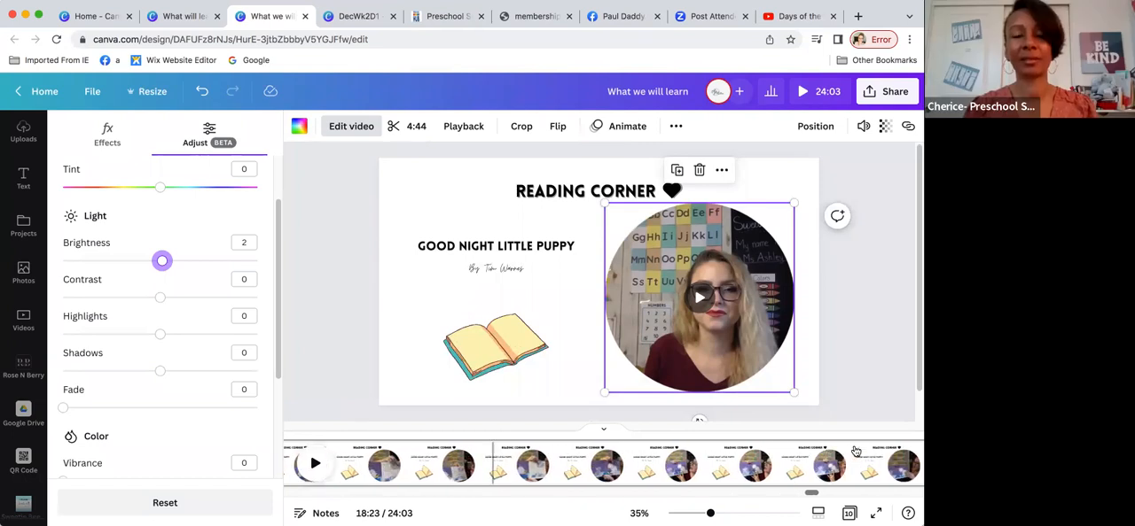
scroll(854, 450, "right", 5)
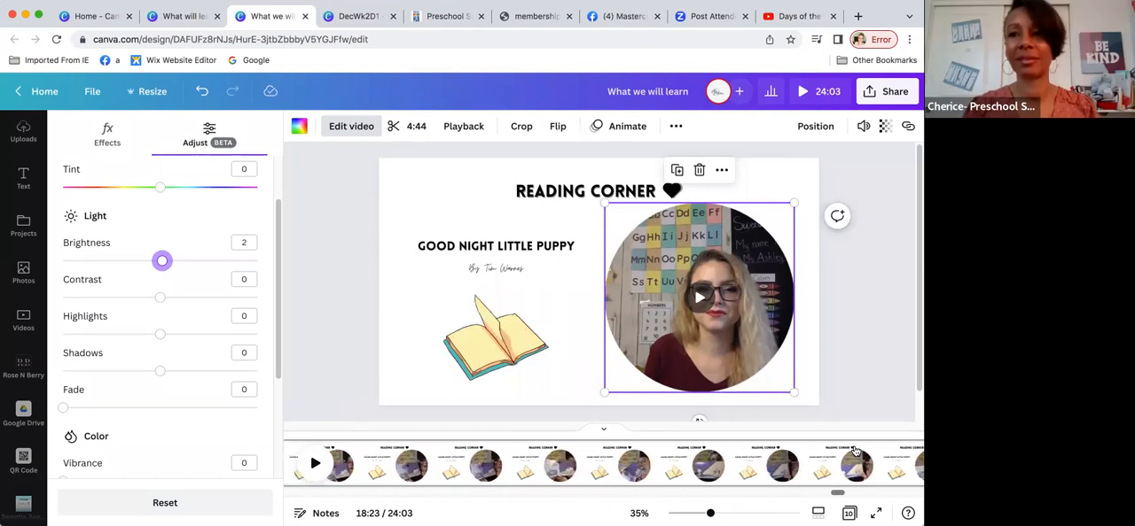
scroll(853, 450, "right", 5)
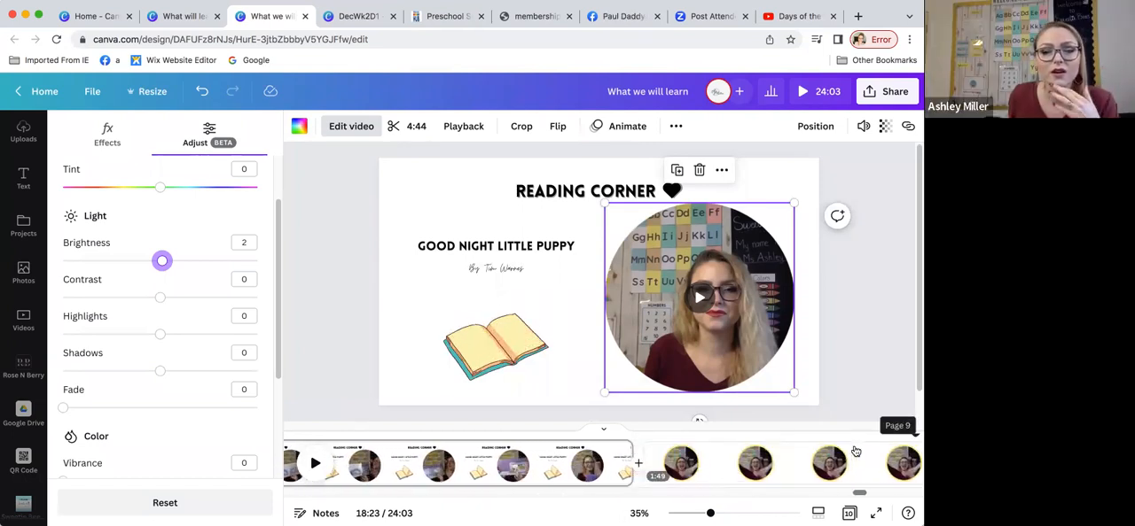
scroll(854, 450, "right", 2)
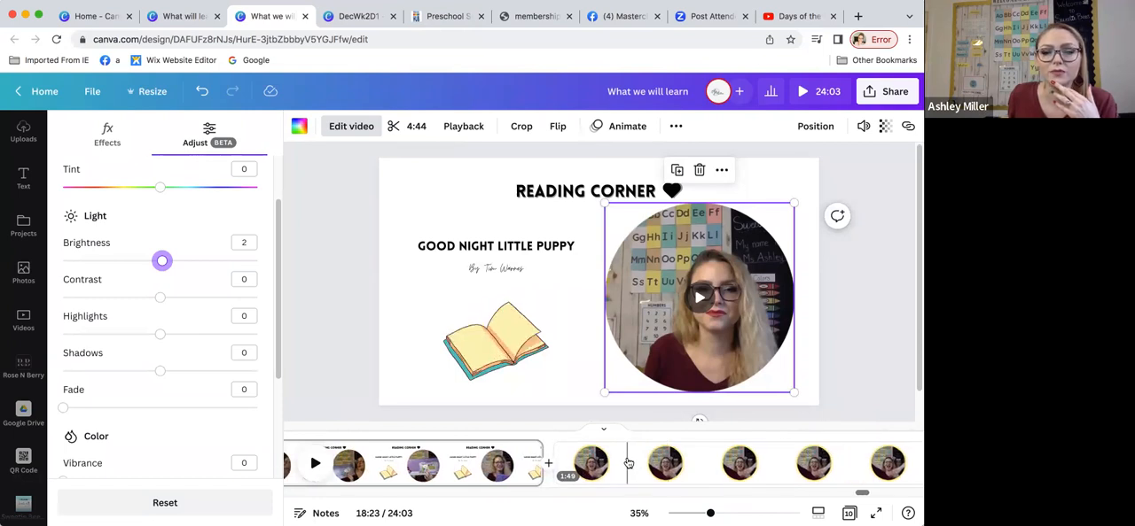
scroll(660, 463, "right", 5)
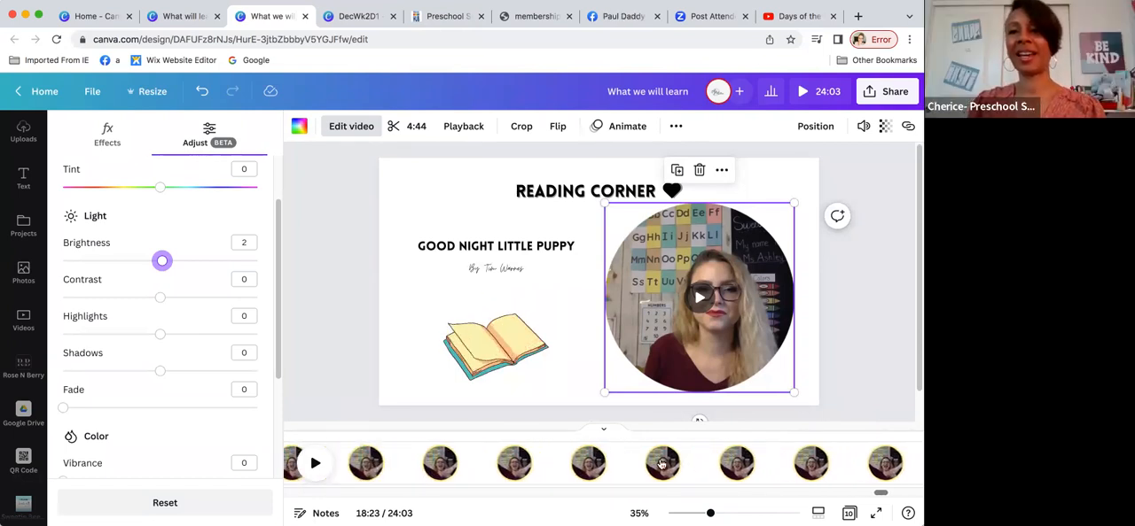
scroll(663, 462, "right", 2)
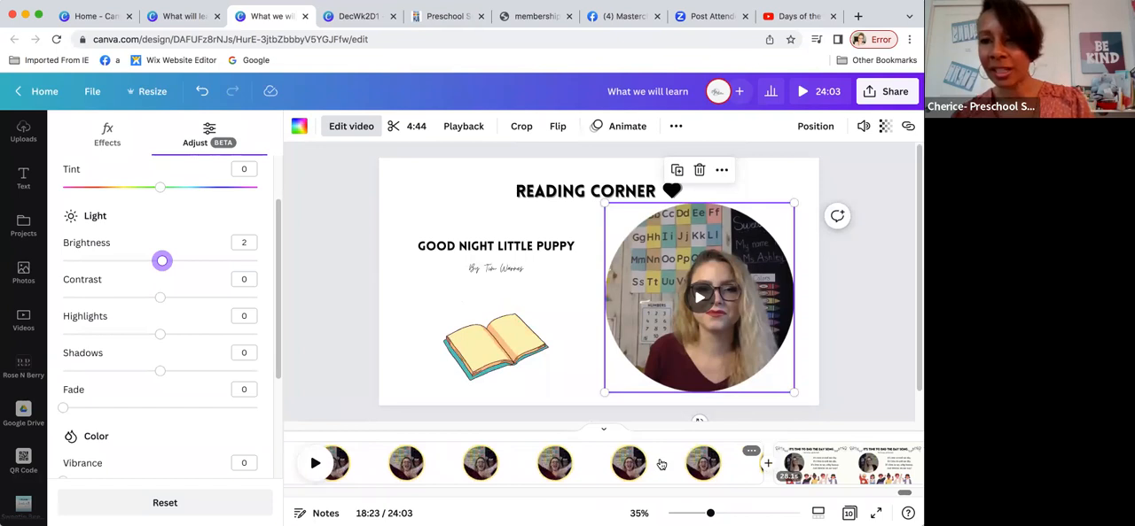
scroll(706, 451, "right", 2)
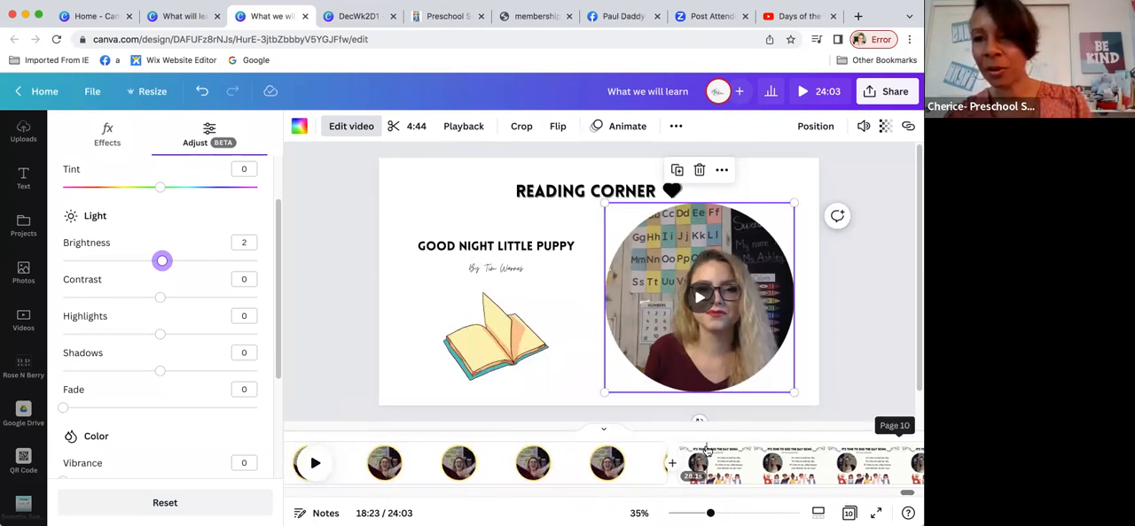
scroll(706, 450, "right", 3)
scroll(706, 450, "right", 4)
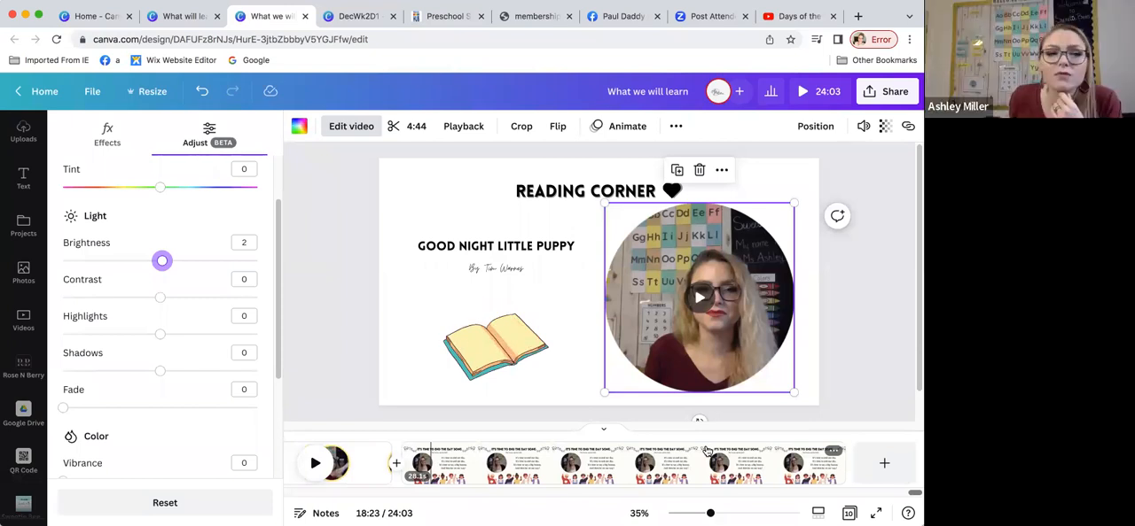
Step: Leave the What we will learn design and switch to the already open Canva home page
scroll(38, 124, "up", 1)
scroll(42, 104, "up", 1)
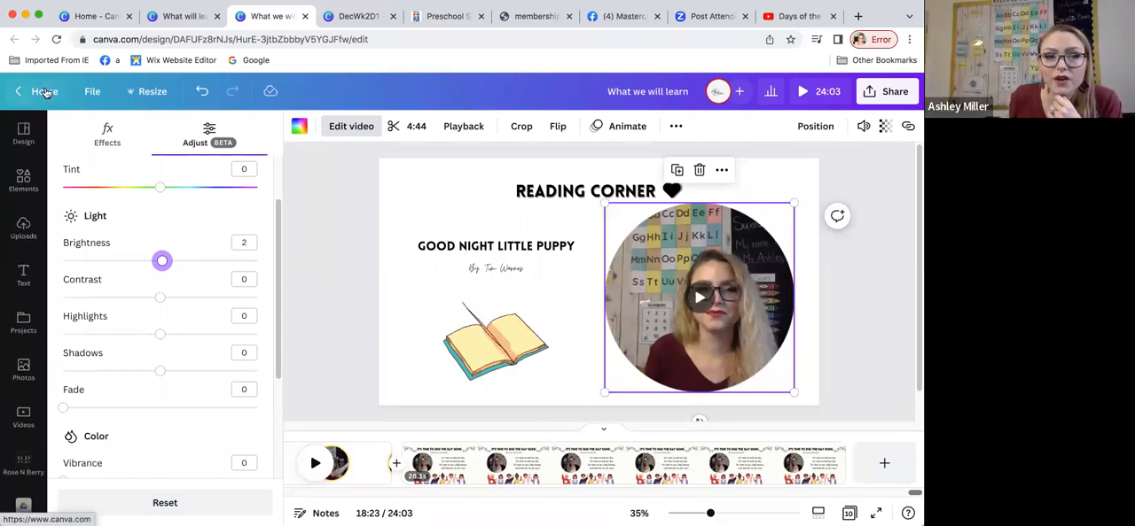
left_click(97, 15)
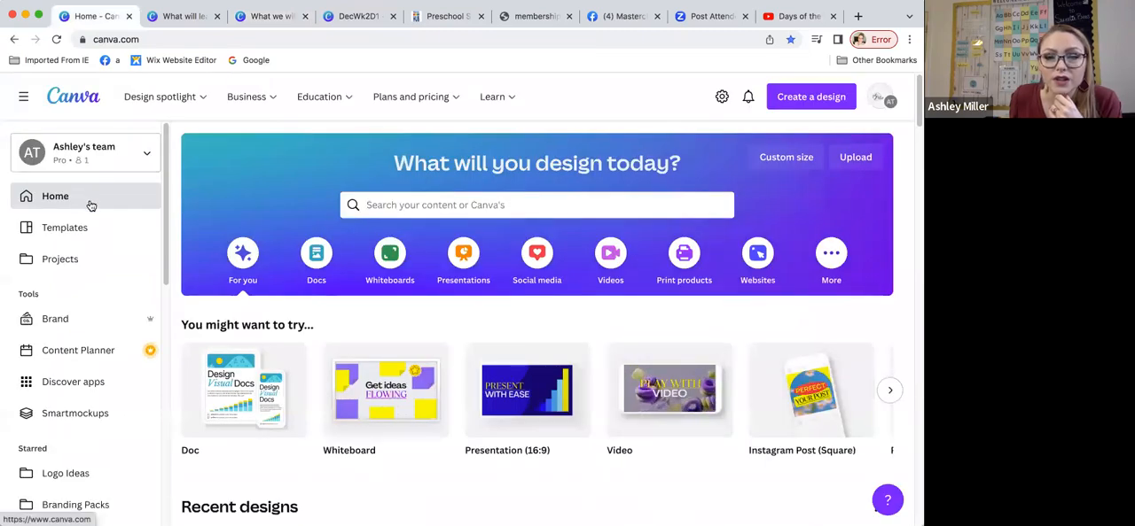
Step: Search Canva's templates for "greenscreen"
left_click(390, 207)
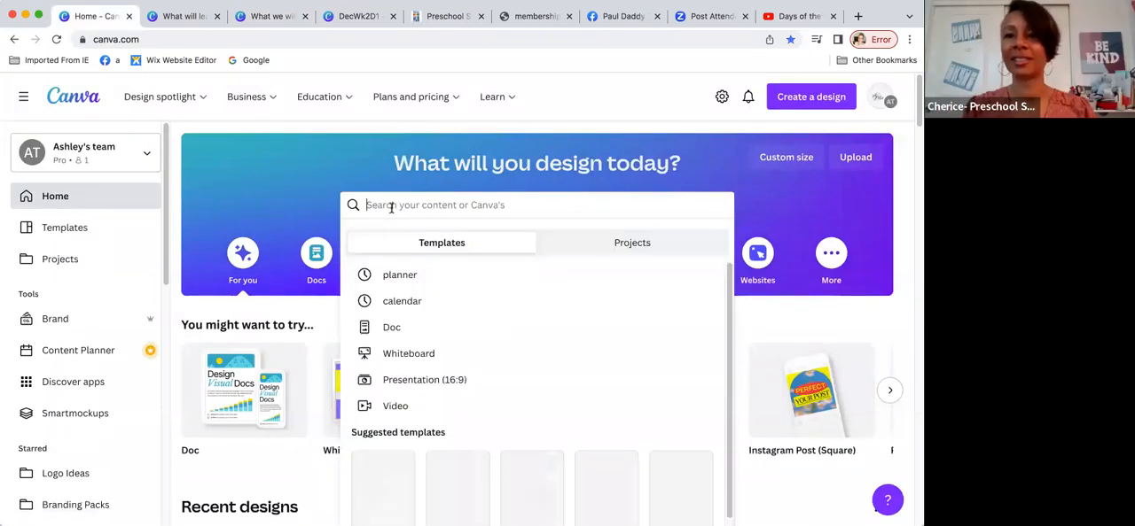
type("green")
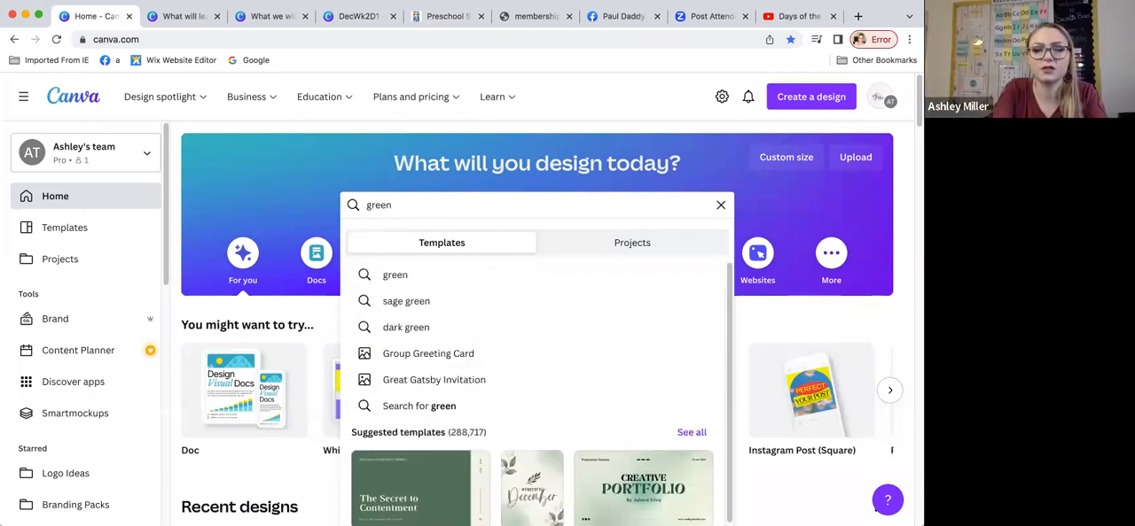
type("screen")
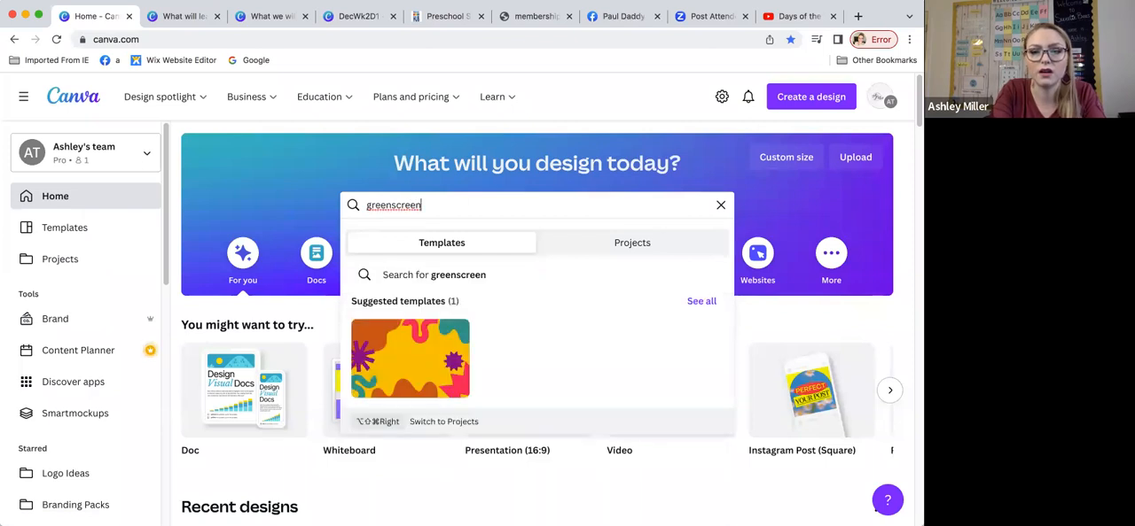
key("Return")
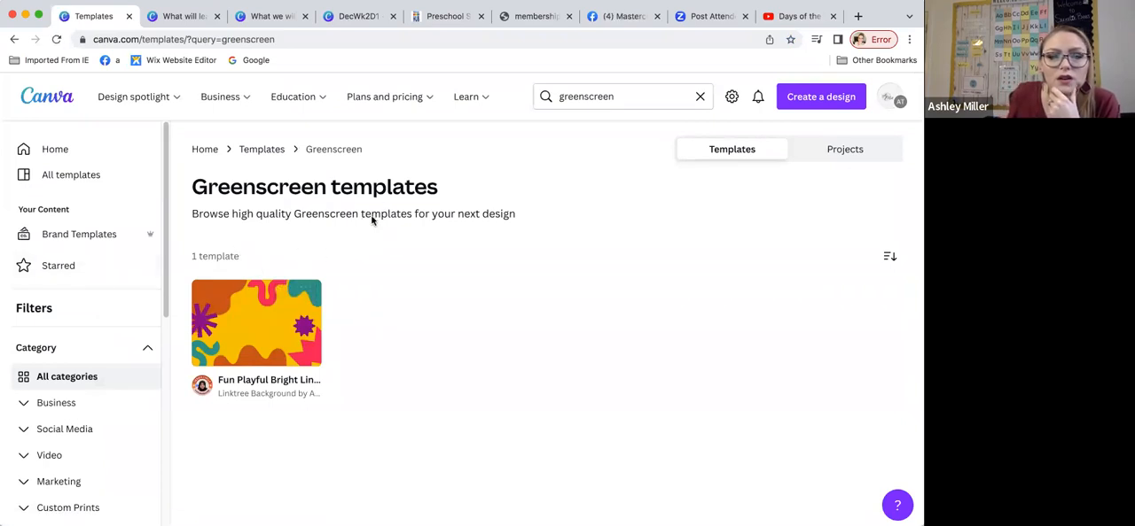
Step: Look through the Design spotlight product list for a green screen option and return to the Canva home page
mouse_move(155, 99)
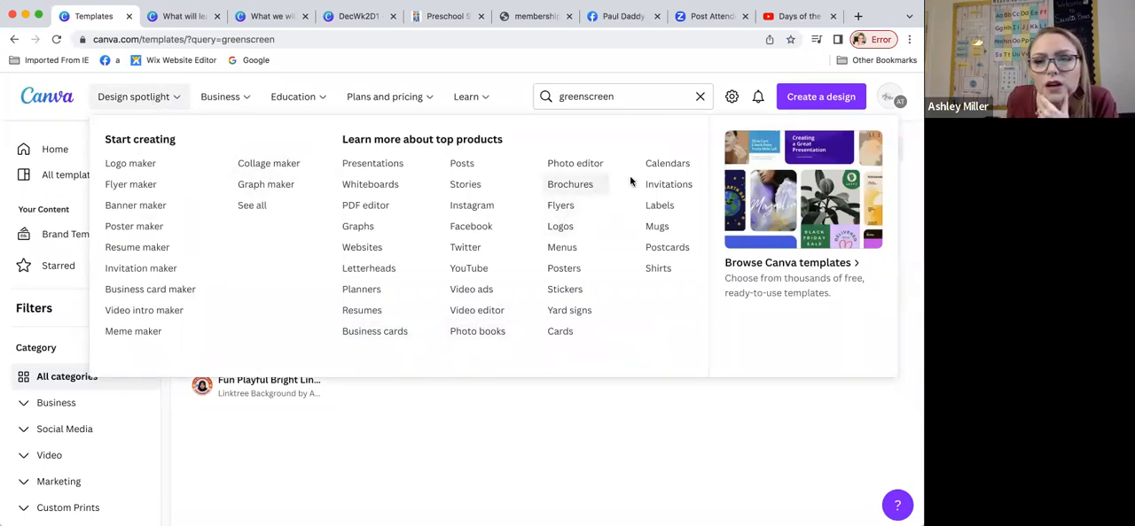
mouse_move(379, 110)
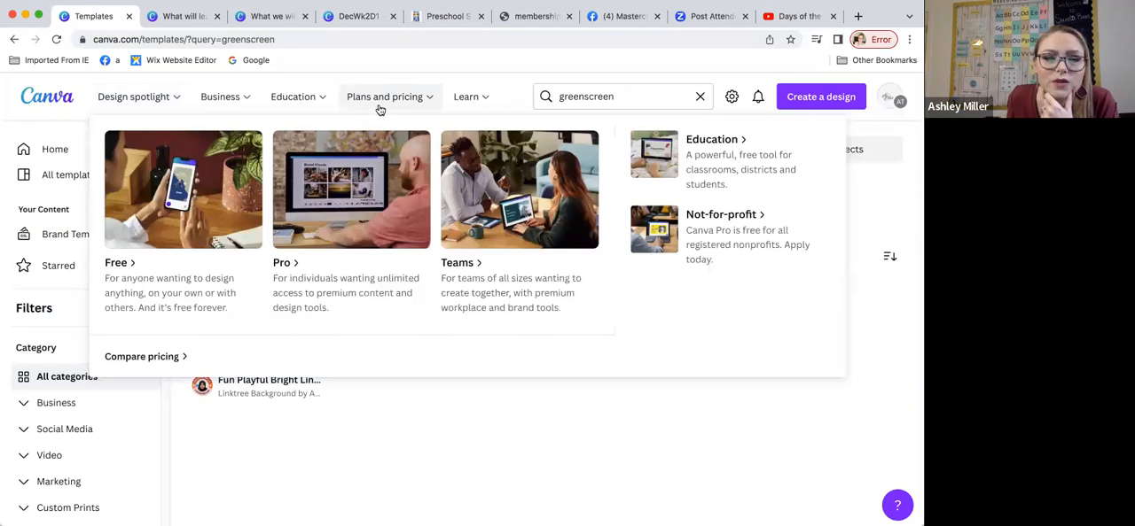
left_click(138, 102)
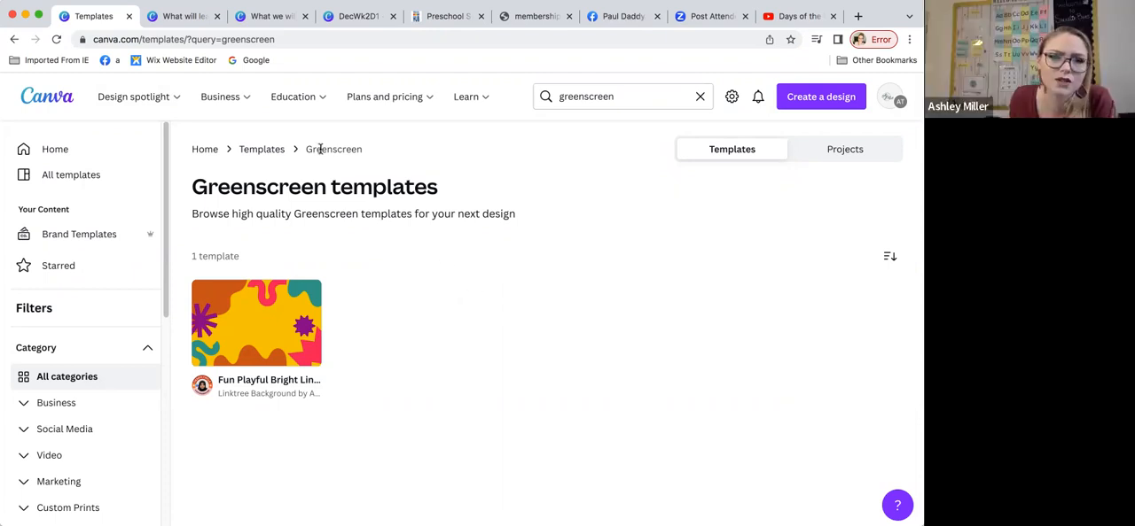
mouse_move(488, 101)
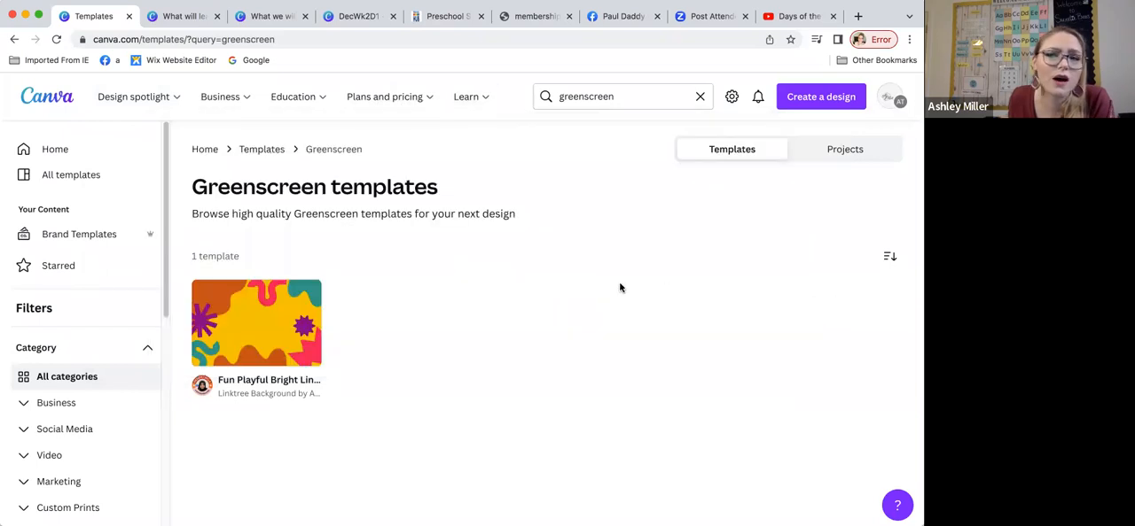
left_click(54, 149)
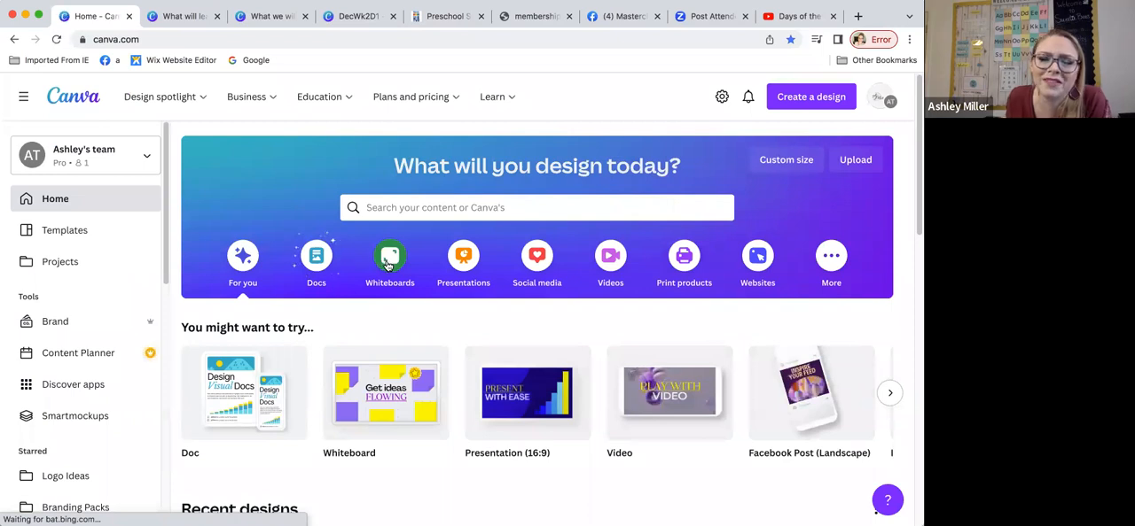
Step: Browse the additional design types on the home page and their template collections, from infographics to book covers
left_click(833, 264)
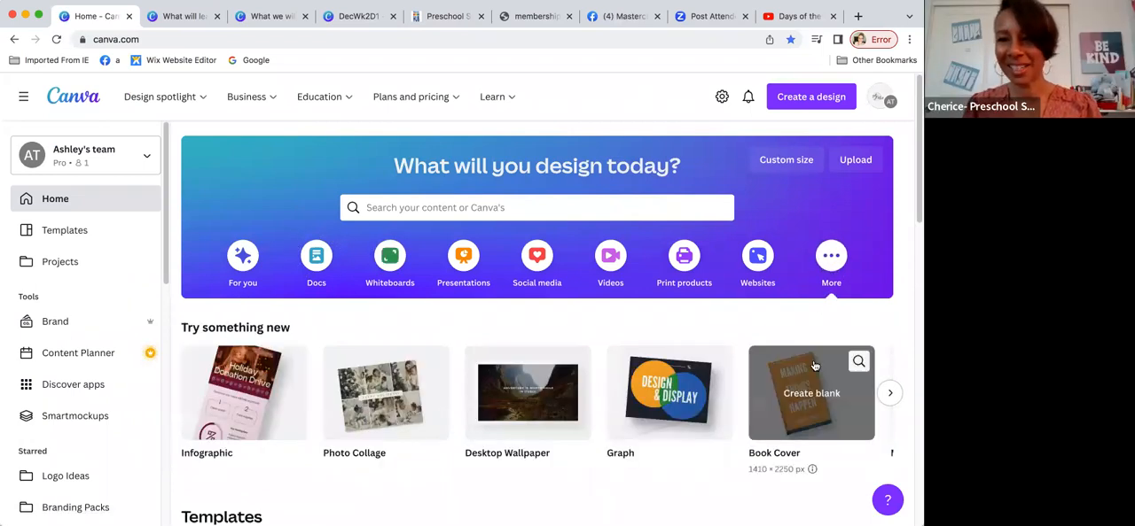
scroll(814, 366, "down", 5)
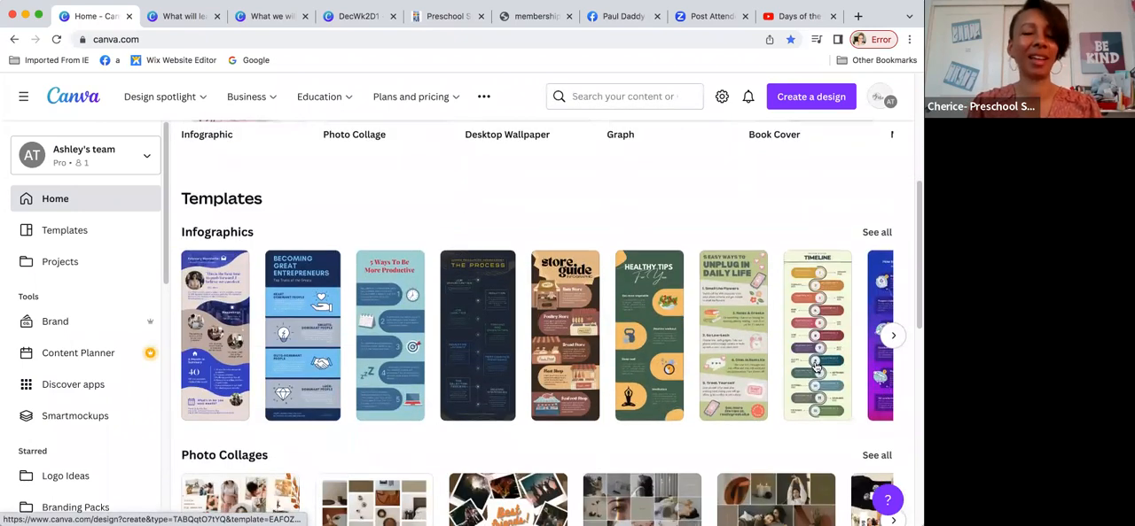
scroll(815, 366, "down", 7)
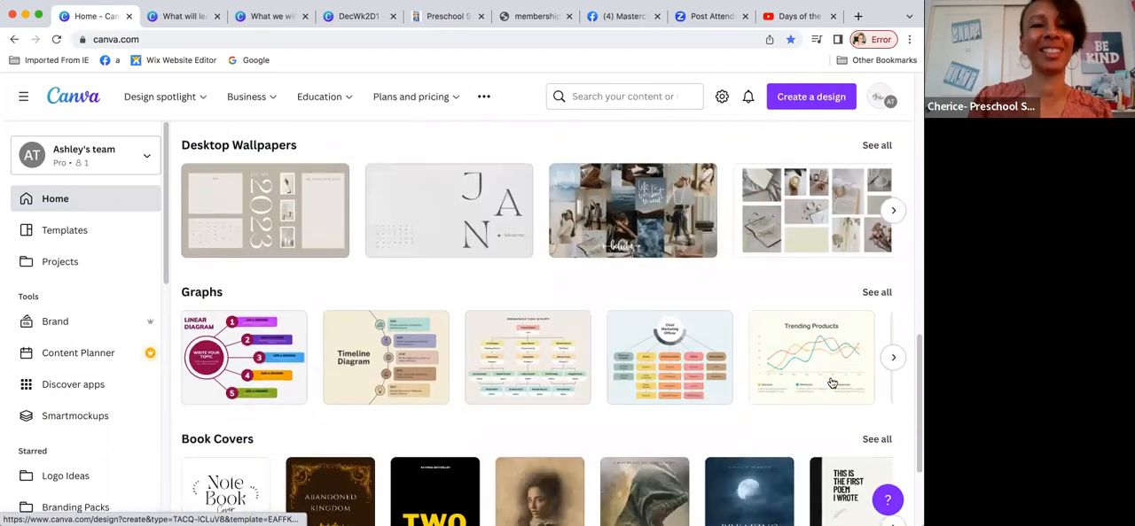
scroll(832, 383, "down", 2)
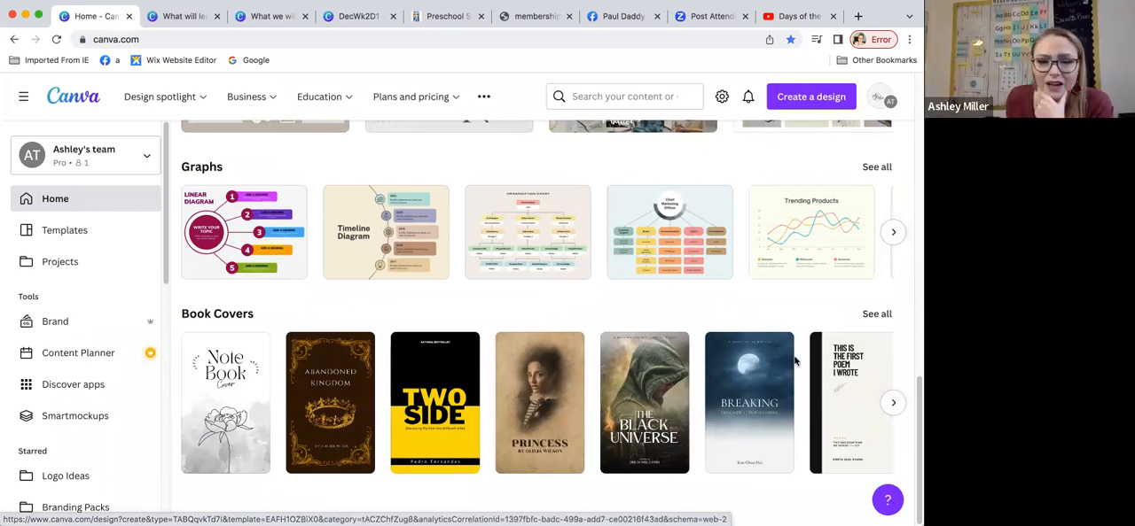
scroll(795, 360, "up", 14)
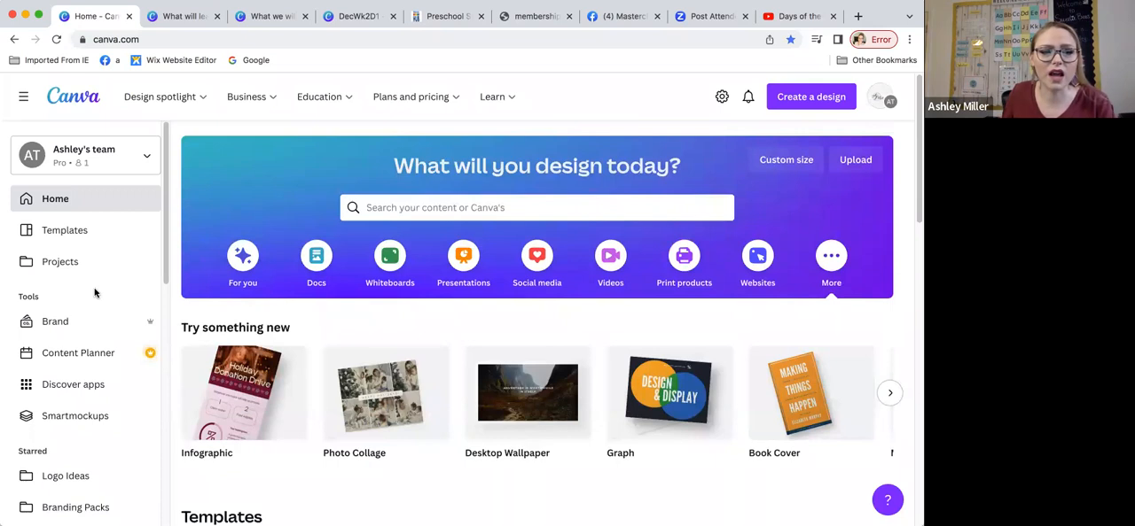
Step: Open Smartmockups, examine its technology, trending and new mockups, and return to the Canva home page
scroll(92, 305, "down", 1)
scroll(91, 306, "down", 2)
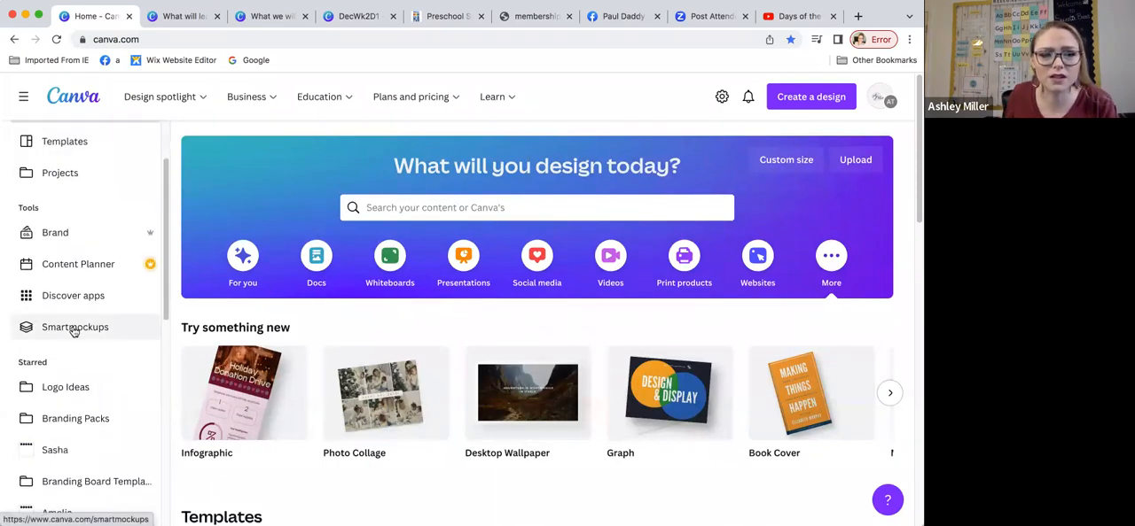
left_click(75, 329)
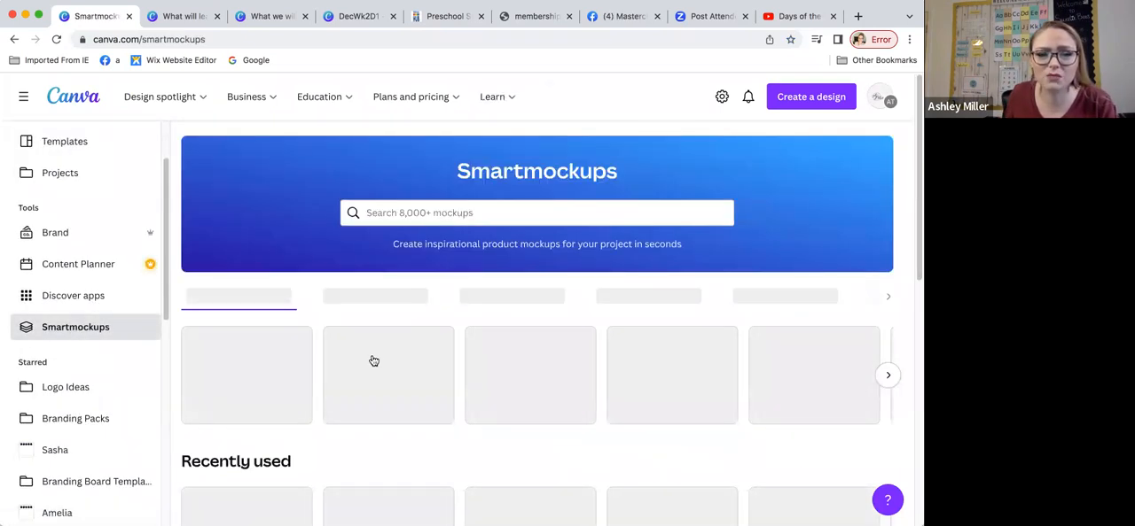
scroll(377, 362, "down", 4)
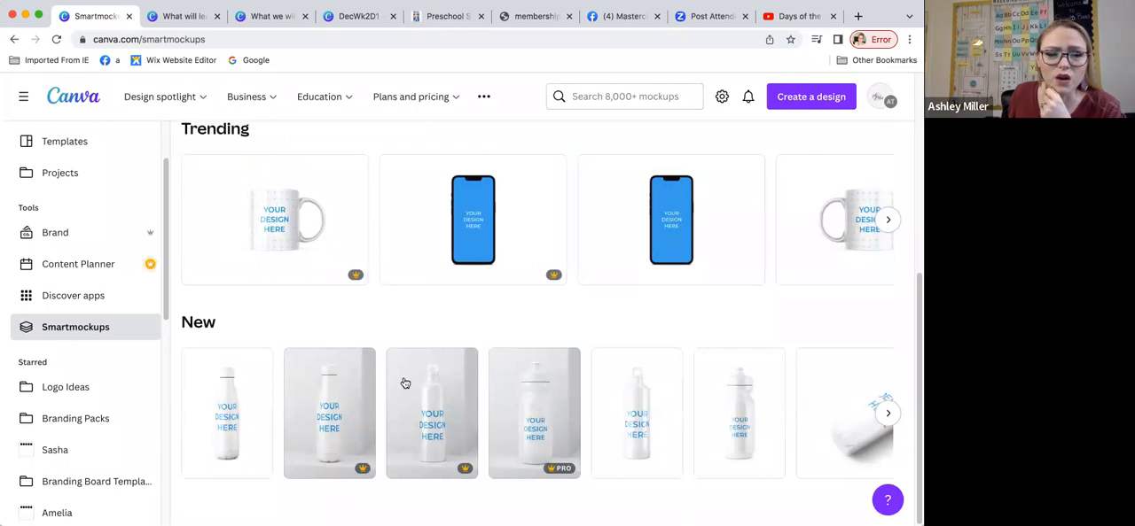
scroll(669, 379, "up", 5)
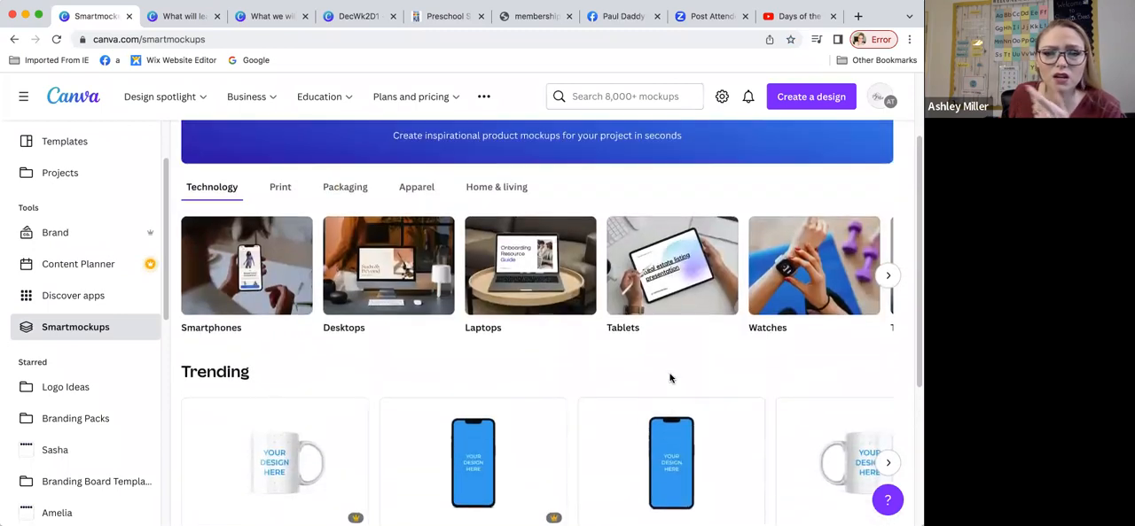
scroll(669, 380, "down", 5)
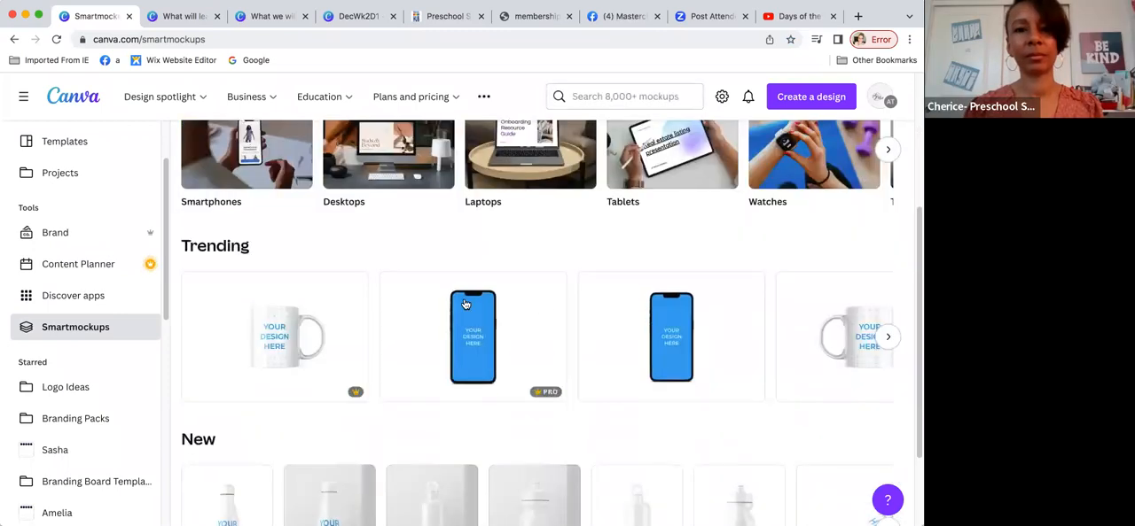
scroll(418, 300, "up", 3)
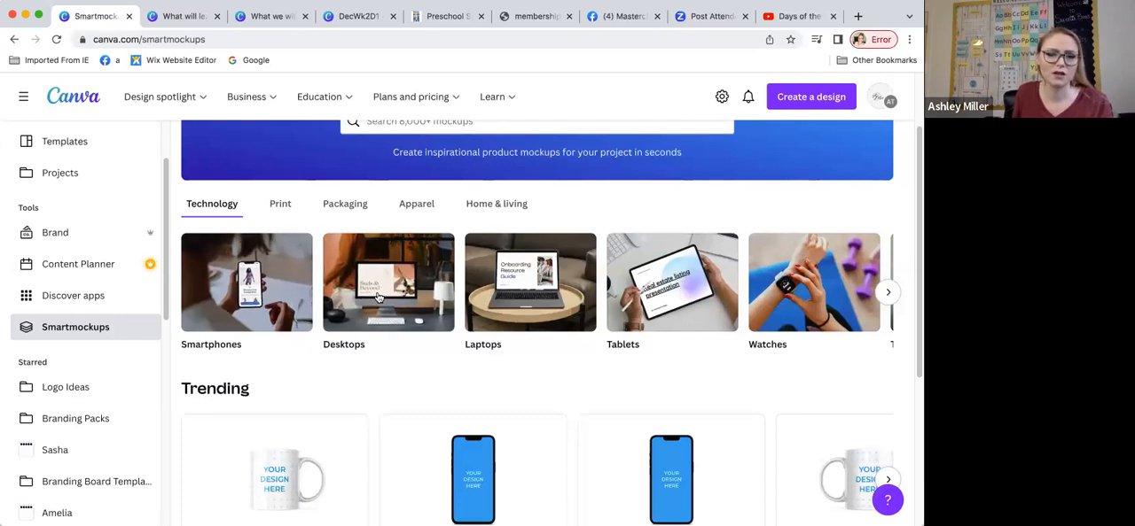
scroll(378, 299, "down", 1)
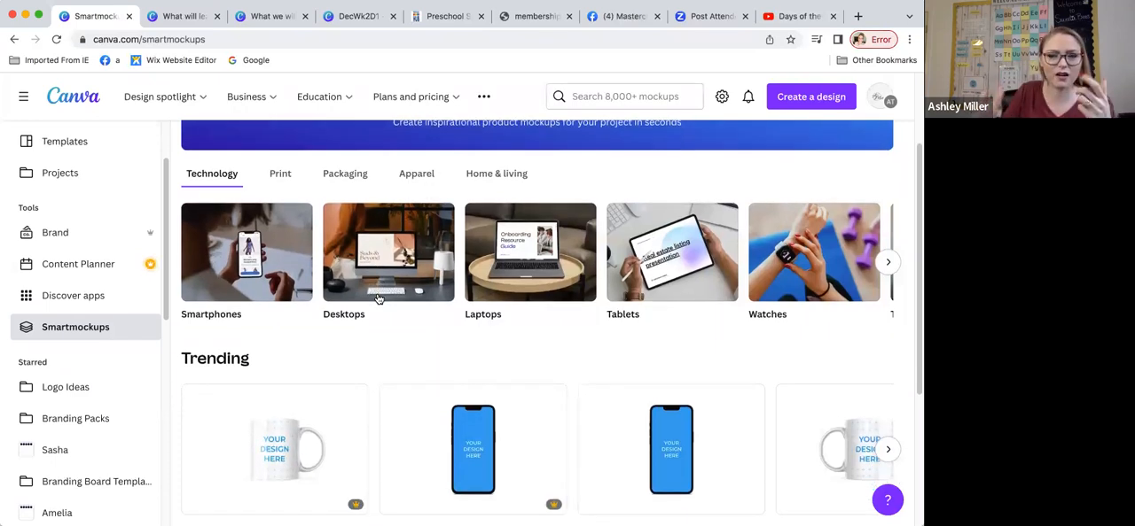
scroll(447, 350, "down", 2)
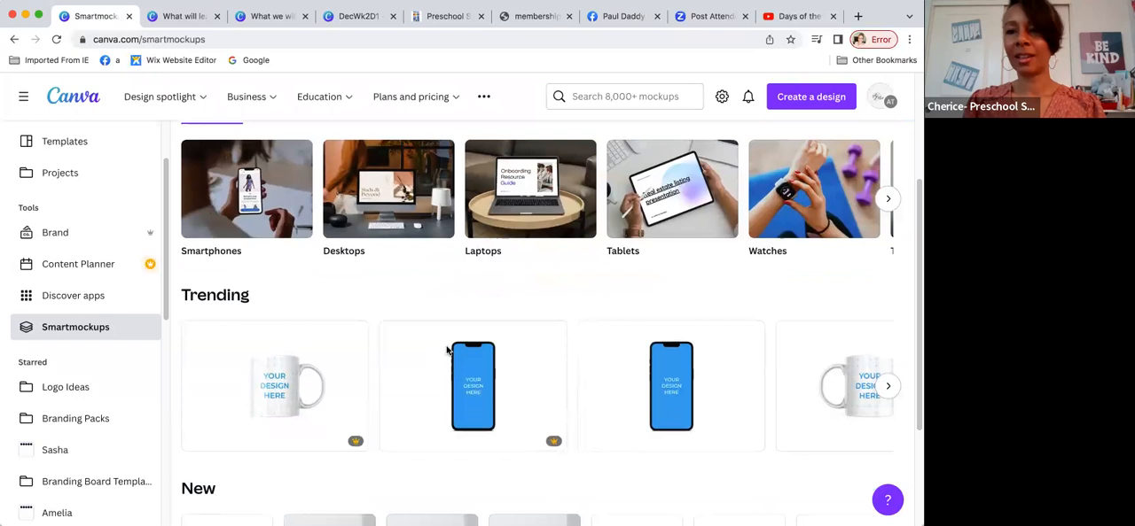
scroll(447, 350, "down", 2)
scroll(94, 309, "down", 4)
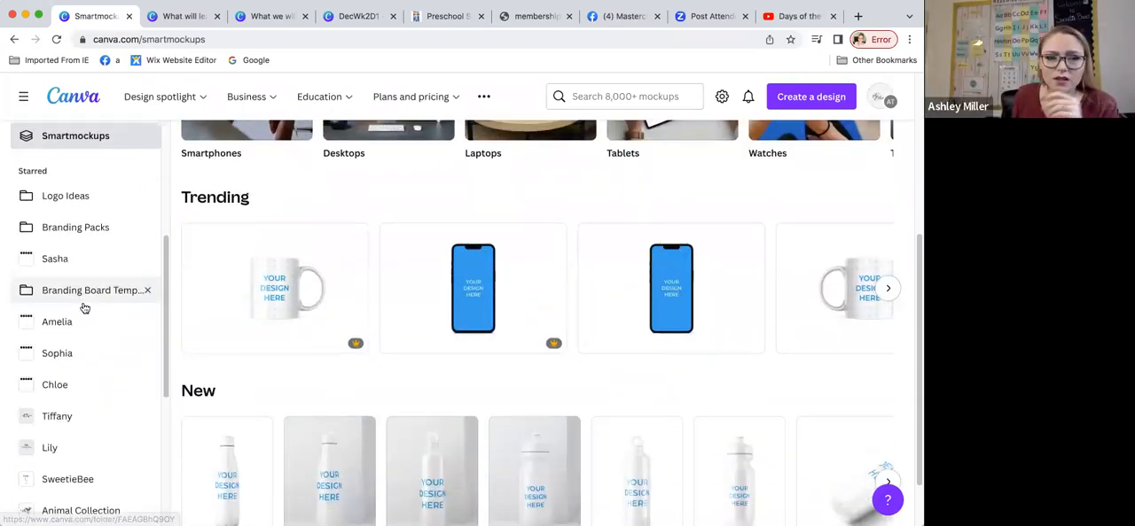
scroll(80, 306, "up", 5)
left_click(55, 199)
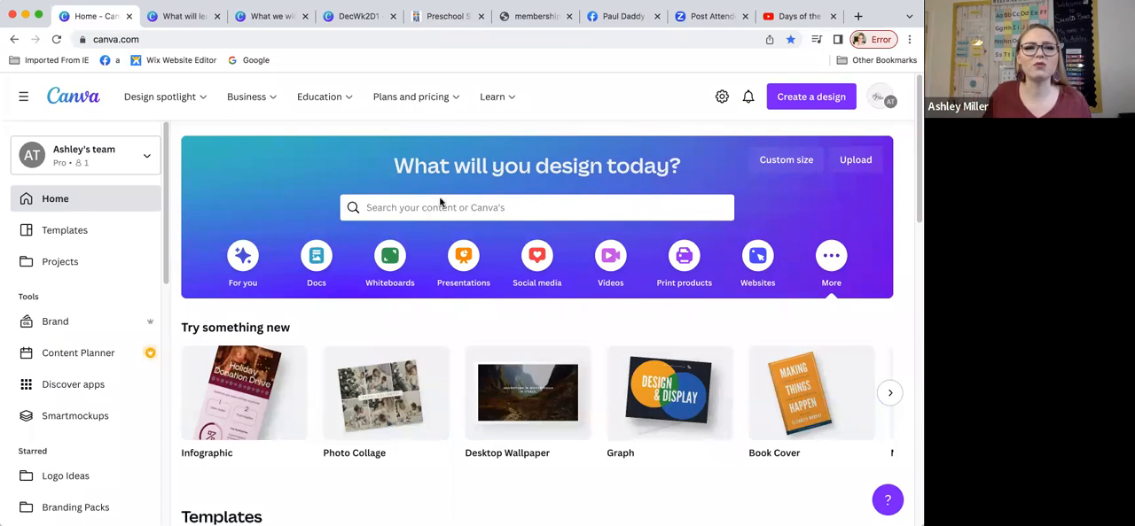
Step: View the What will learn this week design and the December 2022 preschool calendar, ending on the Canva home page
left_click(181, 16)
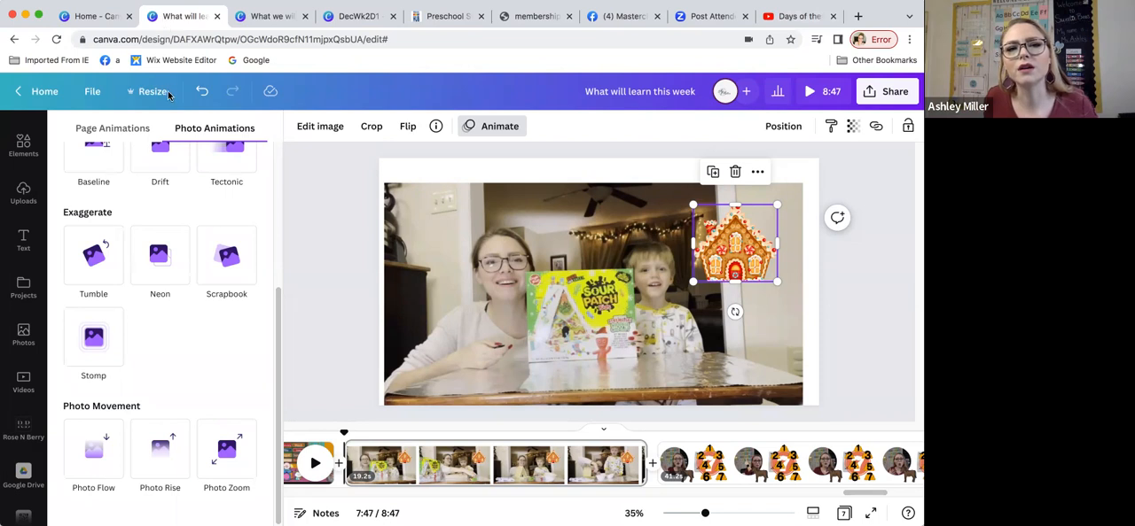
left_click(530, 18)
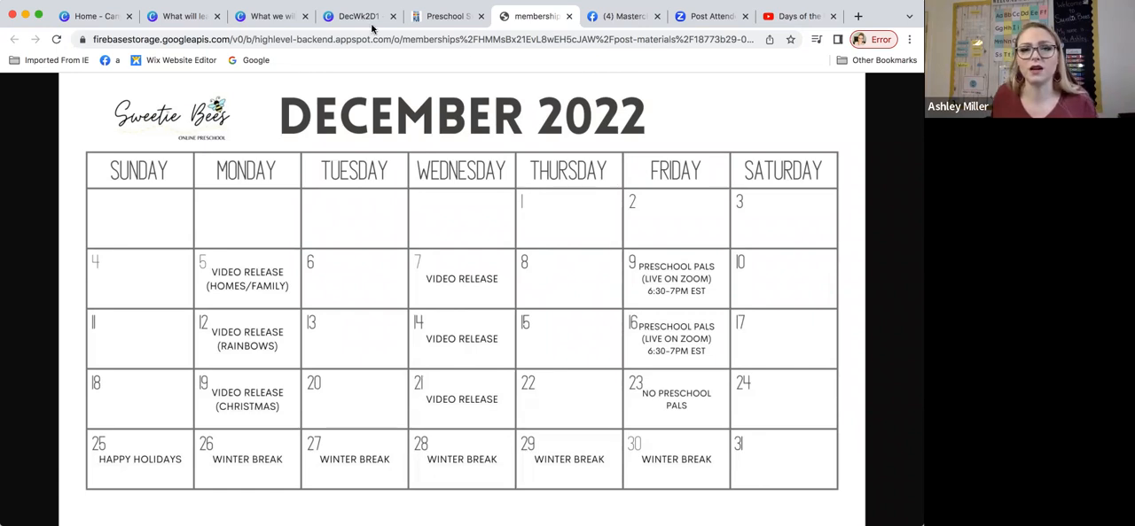
left_click(98, 14)
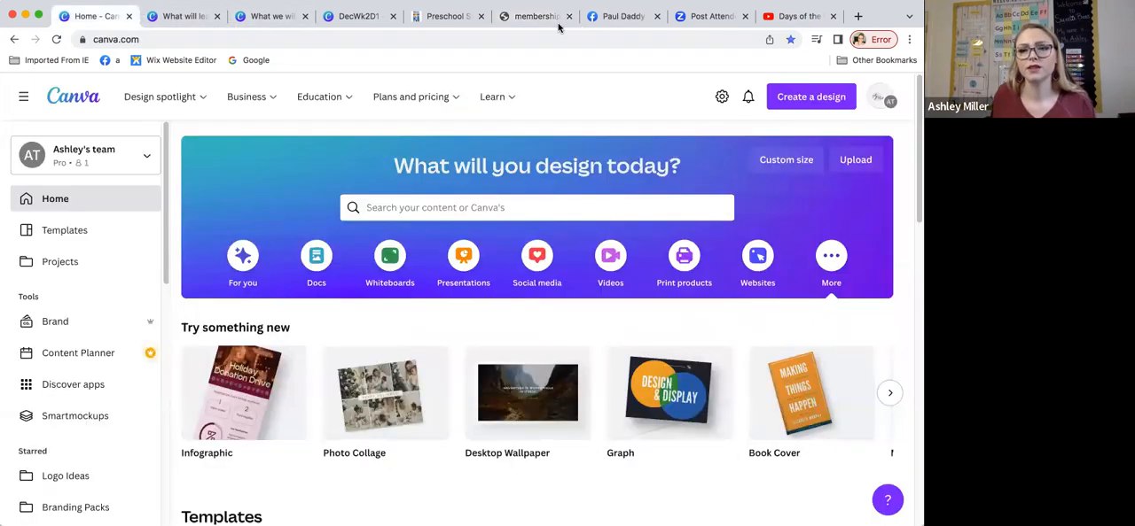